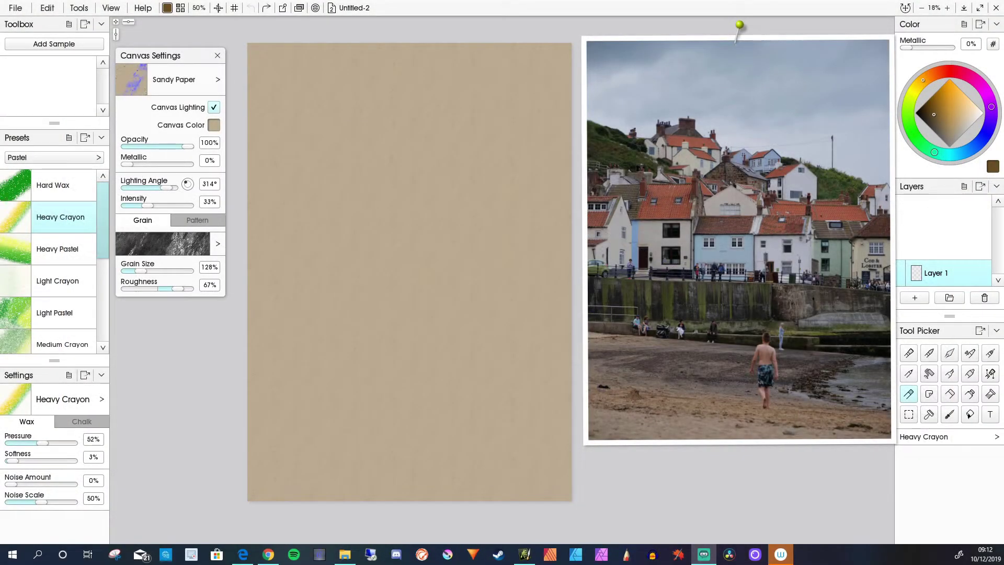
Step: Sketch the hillside slopes and the harbour wall's edges and vertical supports in dark brown with the Heavy Crayon
left_click(297, 165)
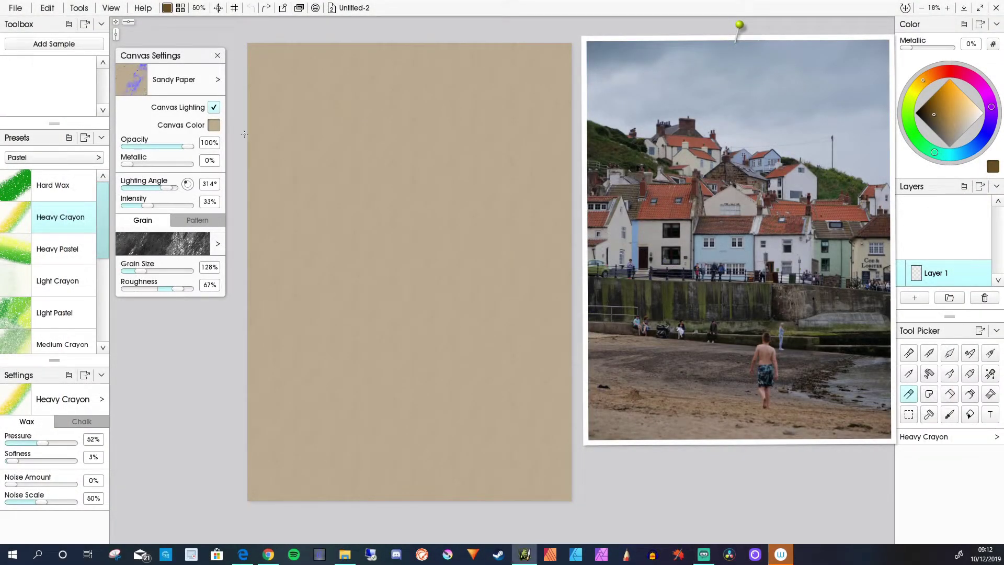
left_click_drag(301, 164, 252, 150)
left_click_drag(460, 317, 566, 336)
left_click_drag(479, 320, 478, 358)
left_click_drag(281, 296, 426, 306)
Step: Outline the water's edge on the beach and a boxy house with roof and small window above the harbour wall
left_click_drag(458, 413, 533, 411)
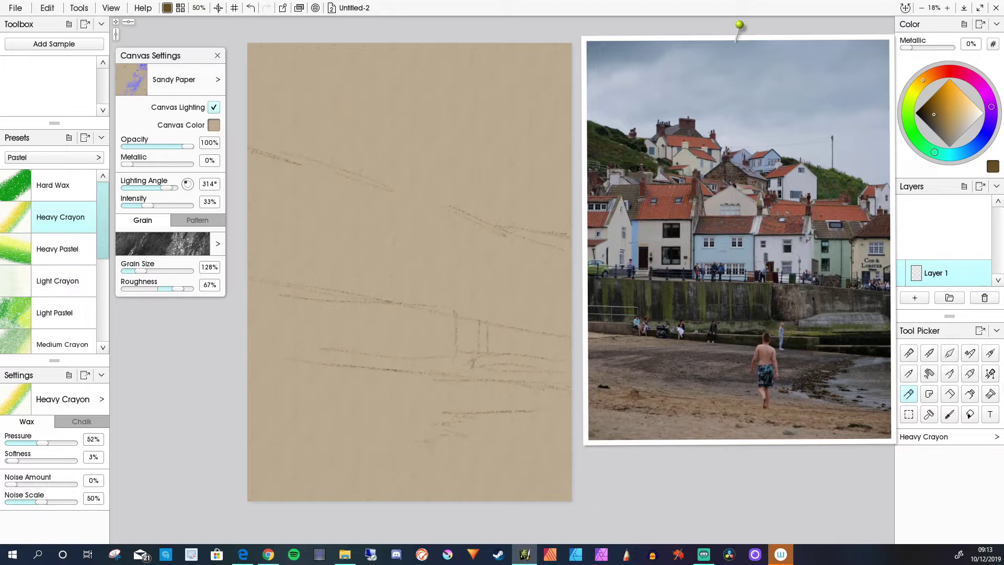
left_click_drag(533, 468, 435, 457)
left_click_drag(482, 313, 483, 293)
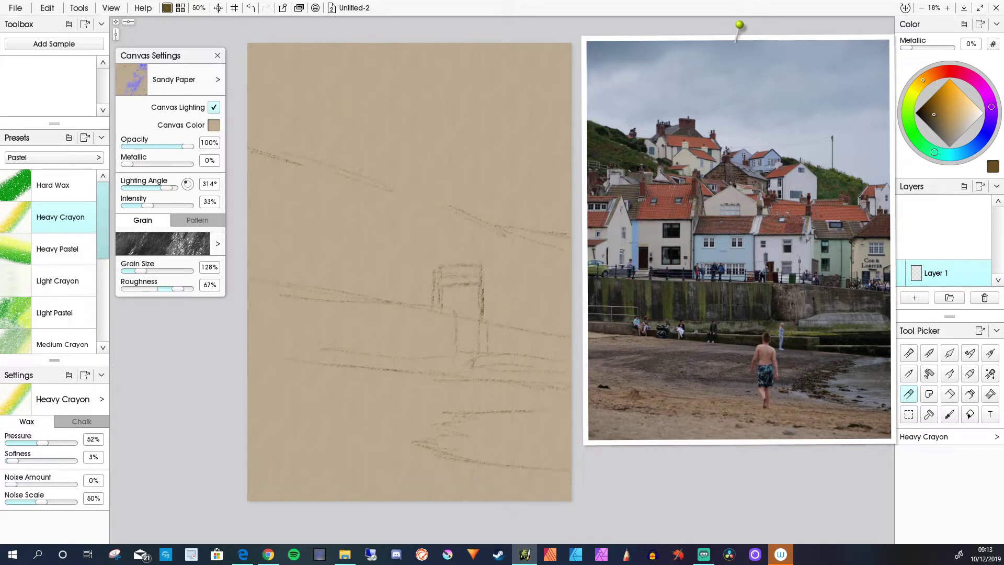
left_click_drag(464, 287, 465, 297)
Step: Try shading the house front in off-white with a larger Heavy Pastel, at 460% size
left_click(57, 249)
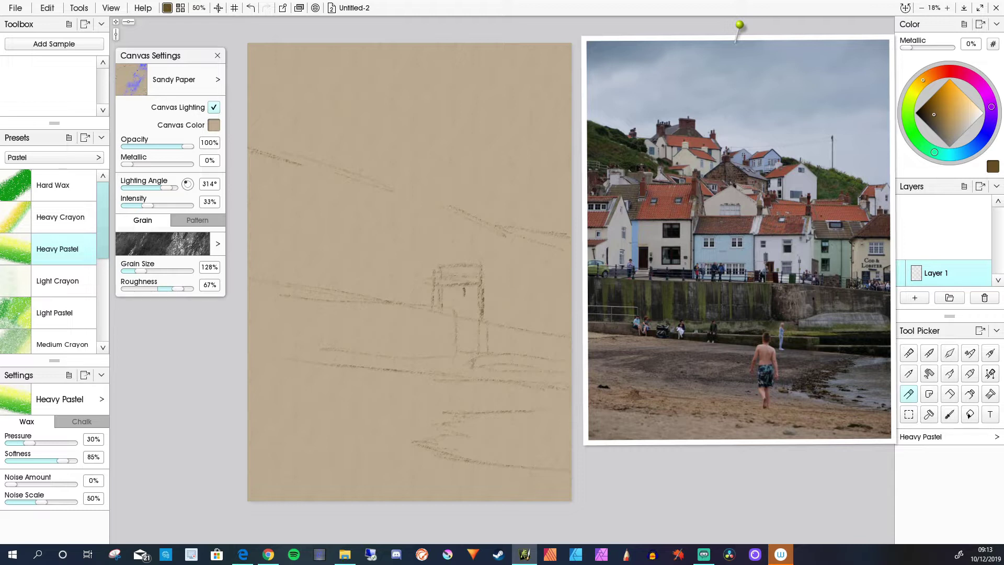
left_click_drag(355, 319, 398, 319)
key("bracketright")
key("bracketright")
left_click(973, 119)
mouse_move(471, 291)
left_mouse_down()
mouse_move(469, 314)
mouse_move(460, 306)
mouse_move(470, 293)
mouse_move(474, 311)
mouse_move(450, 306)
mouse_move(451, 292)
left_mouse_up()
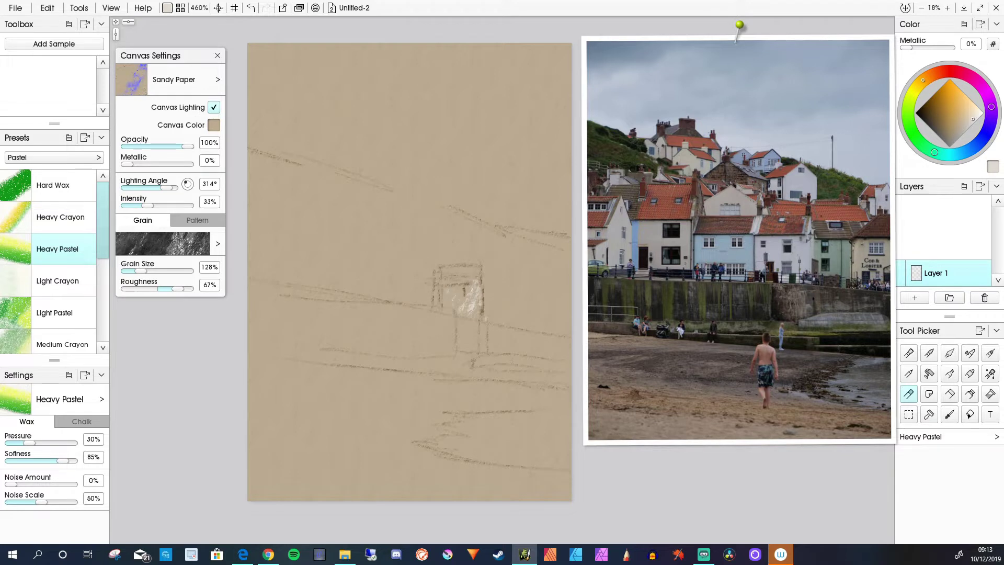
Step: Try covering the house wall and roof in off-white with the pastel at 71% pressure in Chalk mode
left_click_drag(29, 442, 54, 442)
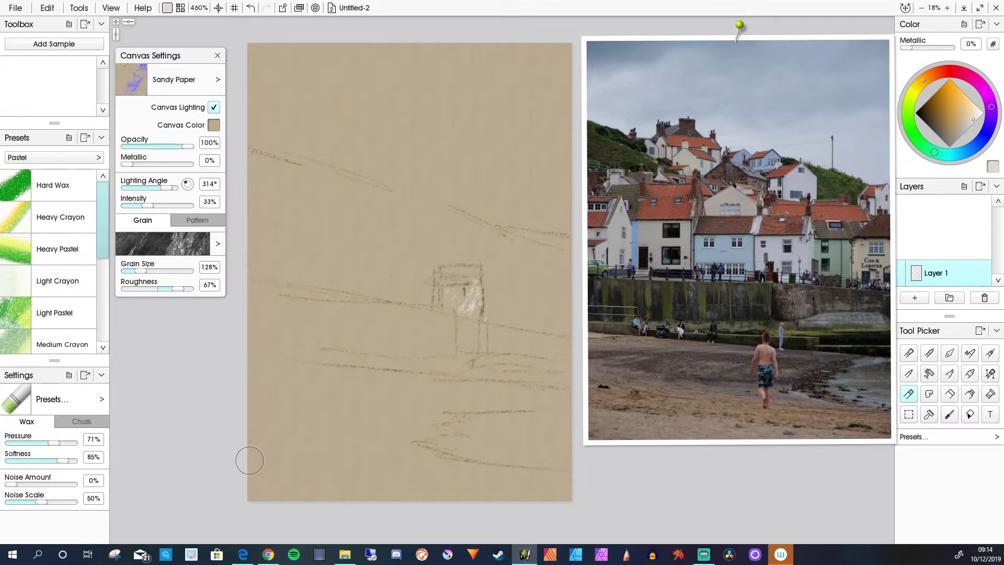
left_click(81, 421)
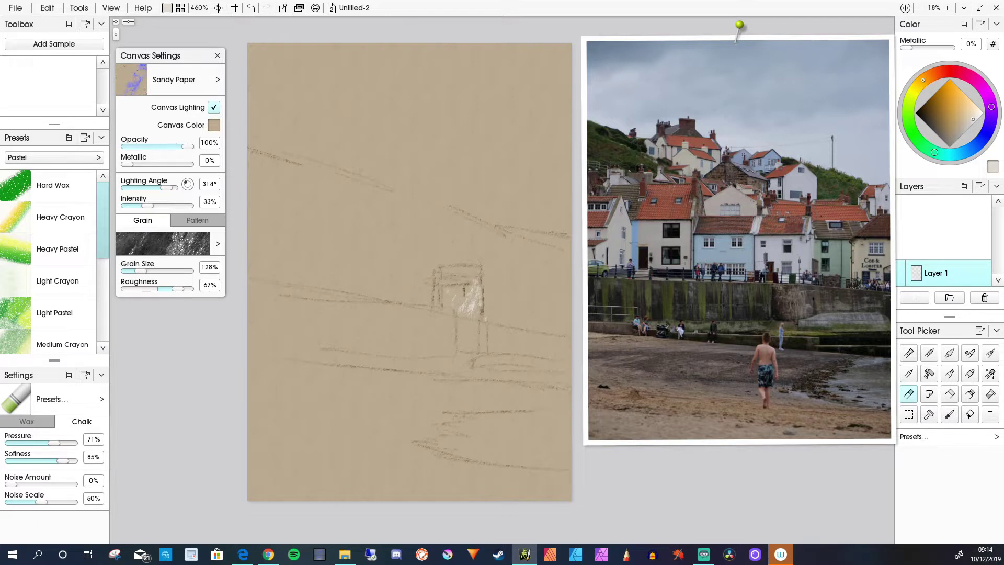
mouse_move(459, 300)
left_mouse_down()
mouse_move(475, 288)
mouse_move(471, 308)
mouse_move(458, 301)
mouse_move(436, 313)
left_mouse_up()
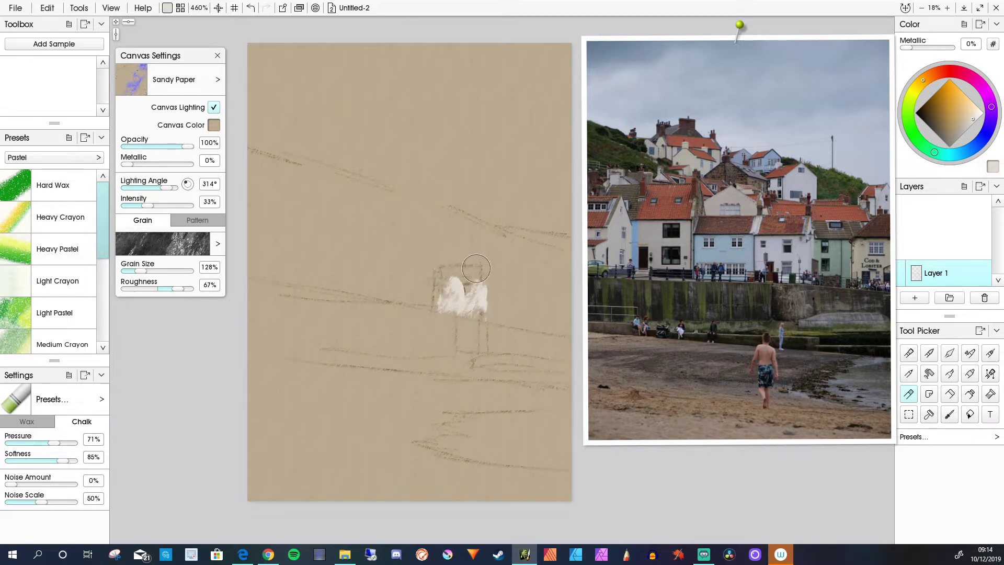
left_click_drag(477, 268, 440, 272)
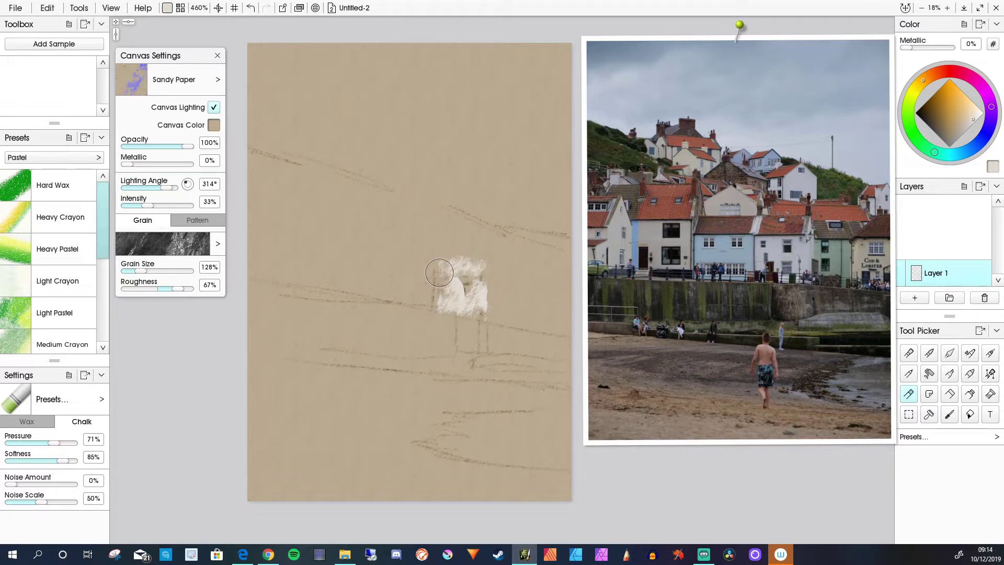
Step: Undo all the off-white pastel strokes on the house
key("ctrl+z")
key("ctrl+z")
key("ctrl+z")
key("ctrl+z")
key("ctrl+z")
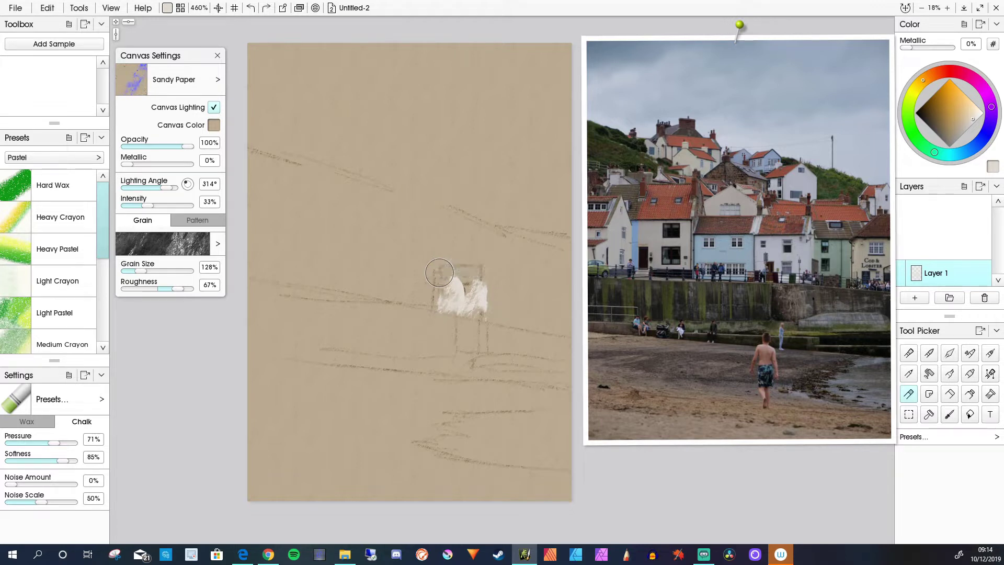
key("ctrl+z")
key("ctrl+z")
key("ctrl+z")
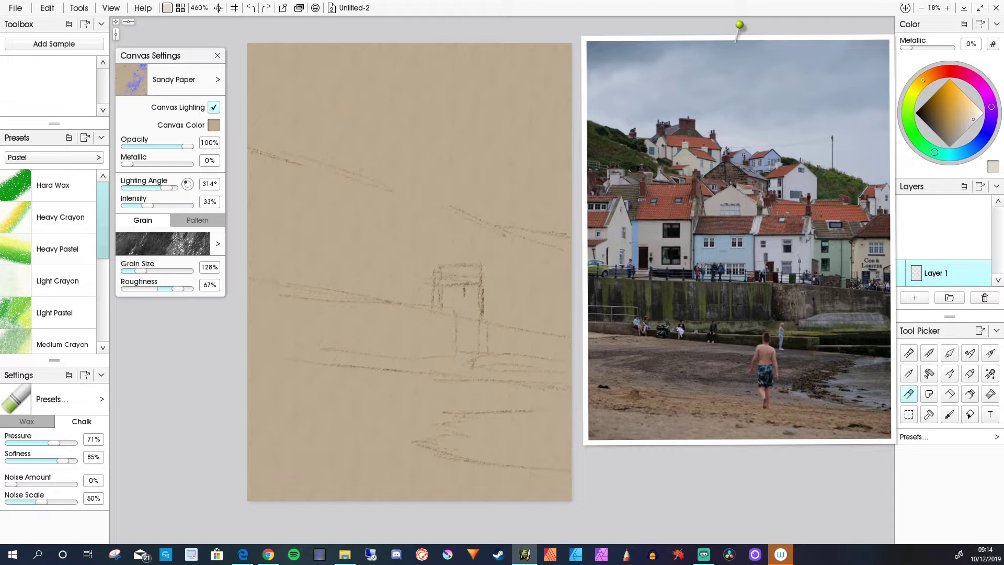
Step: Switch to the Heavy Crayon in Chalk mode with a mid brown and sketch an adjoining house with roof left of the first
left_click(60, 217)
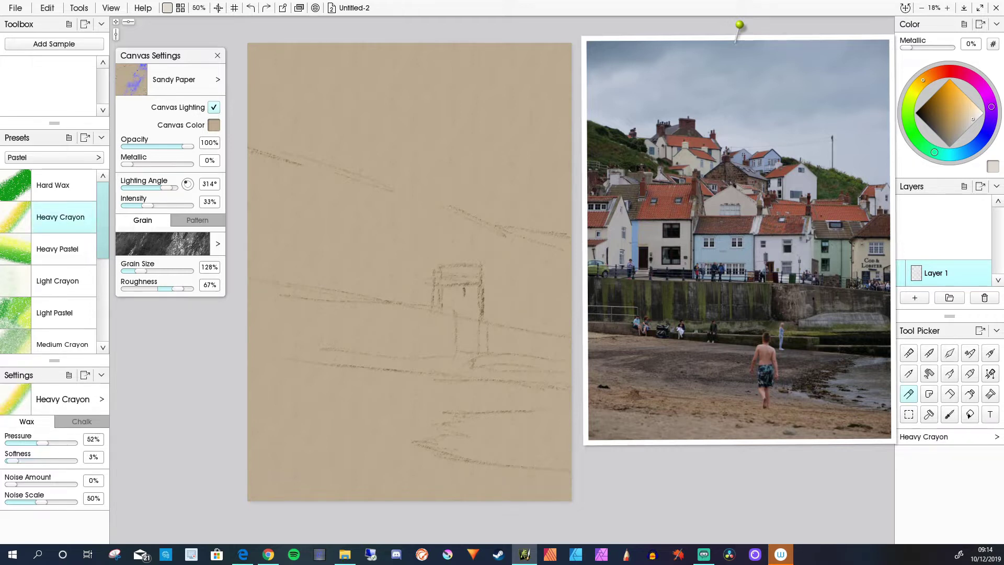
left_click(81, 422)
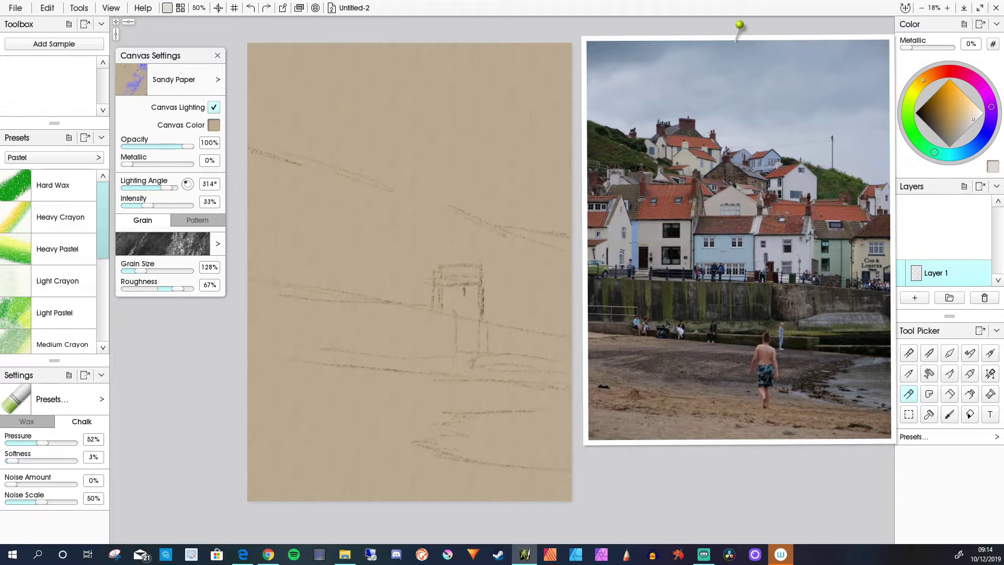
left_click(939, 112)
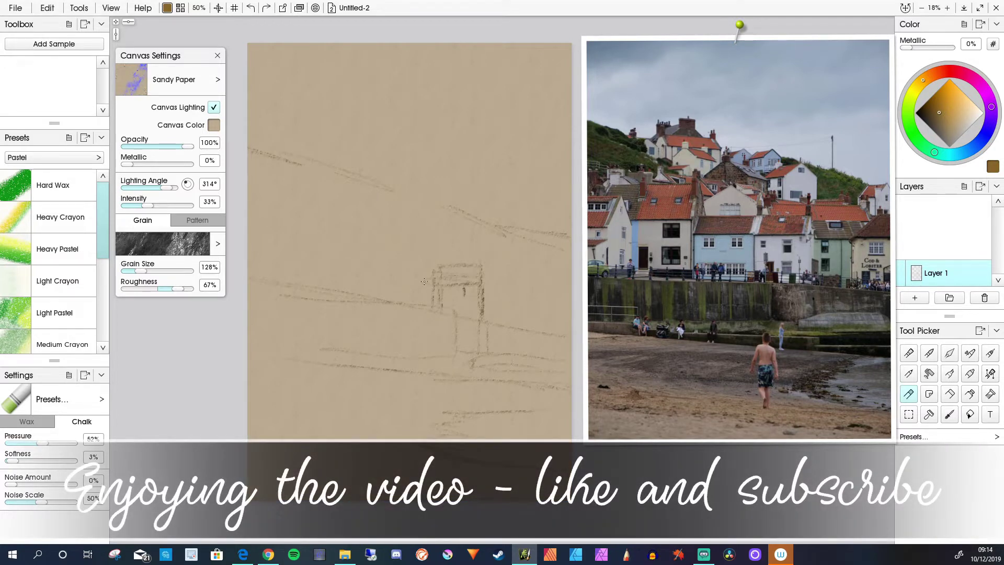
mouse_move(430, 282)
left_mouse_down()
mouse_move(406, 281)
mouse_move(428, 282)
left_mouse_up()
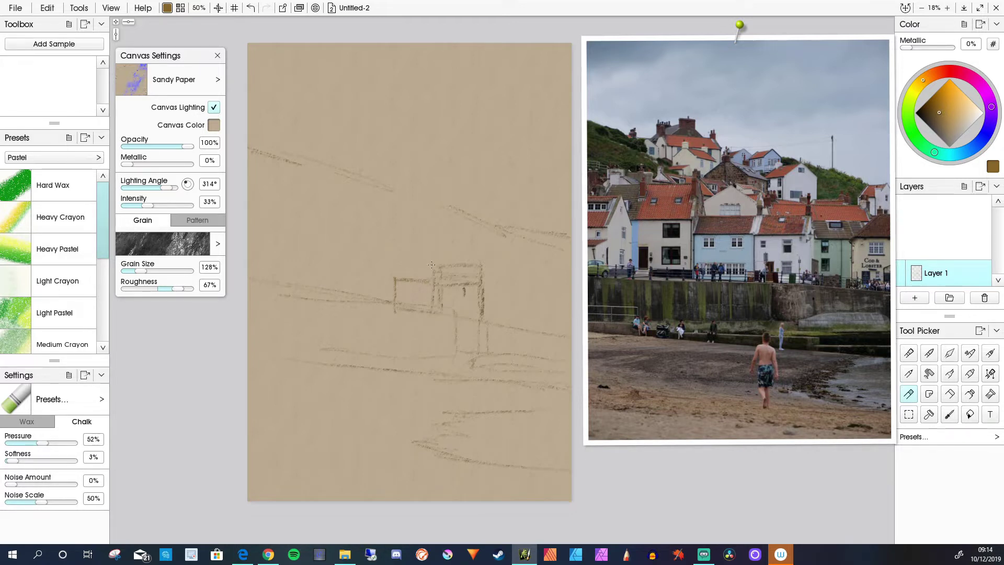
left_click_drag(432, 265, 395, 262)
left_click_drag(391, 281, 392, 261)
Step: Draw a second, lower sloping line across the canvas for the base of the houses above the harbour wall
left_click_drag(554, 342, 491, 334)
left_click_drag(408, 325, 394, 320)
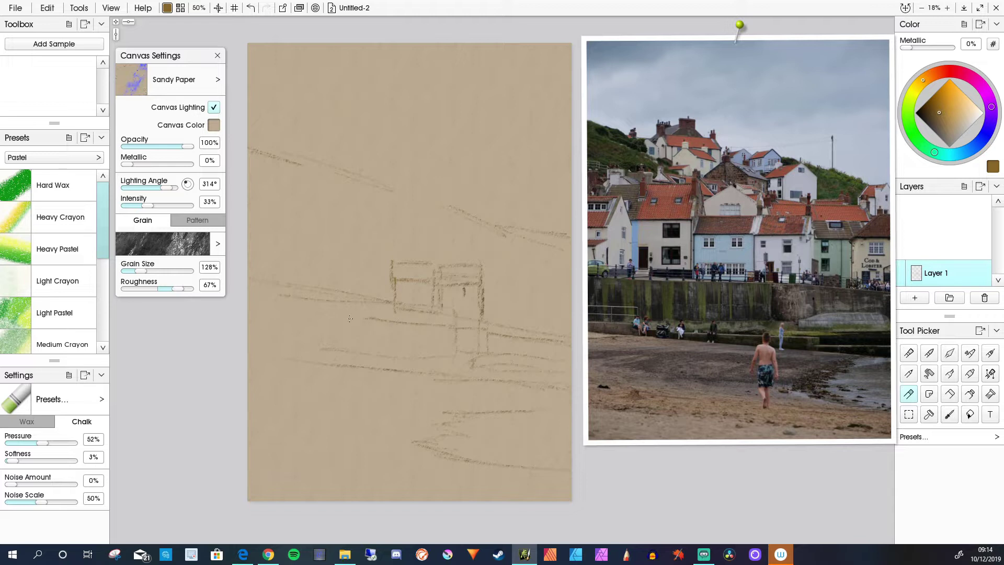
left_click_drag(293, 312, 265, 307)
Step: Redraw the front house's walls and eaves lower on the new base line and remove the old outlines of both houses
mouse_move(479, 290)
left_mouse_down()
mouse_move(435, 293)
mouse_move(436, 327)
left_mouse_up()
key("ctrl+z")
key("ctrl+z")
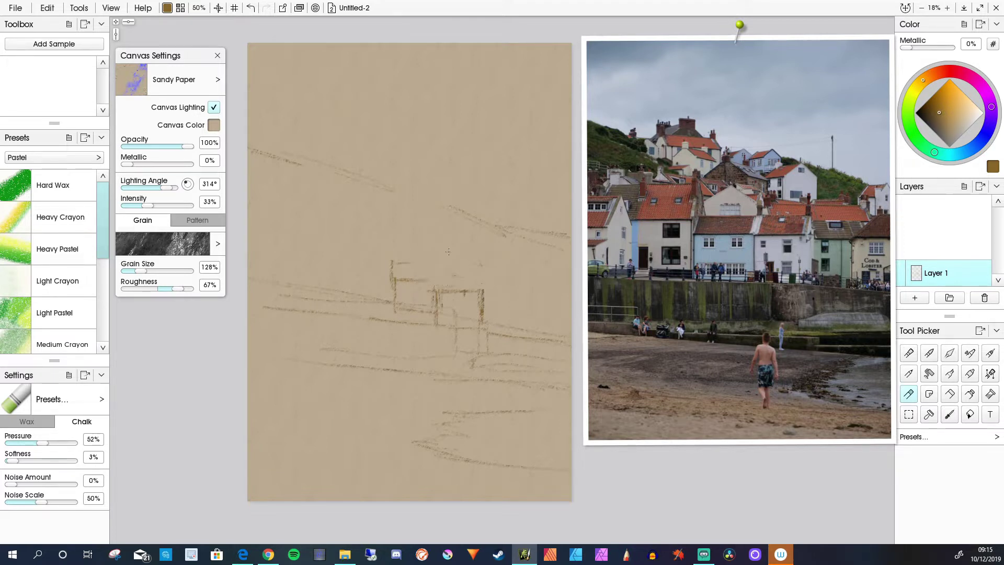
key("ctrl+z")
key("ctrl+z")
right_click(400, 305)
key("ctrl+z")
right_click(396, 298)
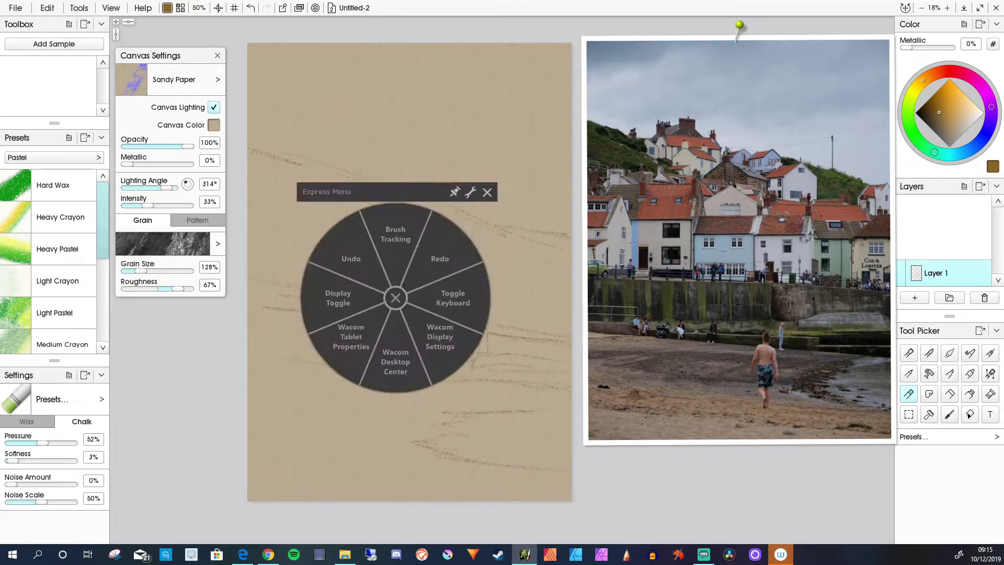
key("ctrl+z")
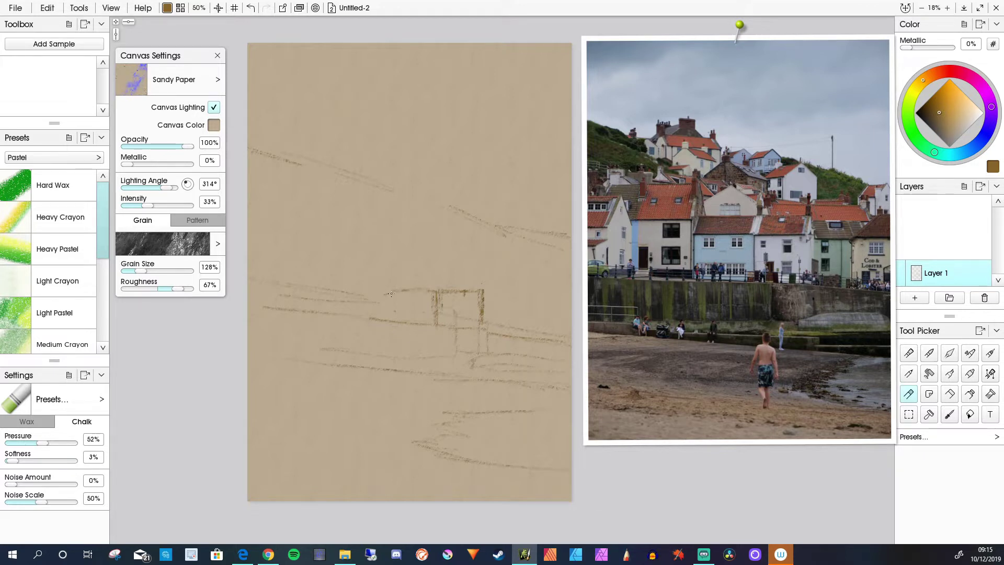
Step: Sketch the adjoining house left of the front house with side walls, a roof line and a pointed gable
left_click_drag(387, 288, 387, 312)
left_click_drag(437, 274, 435, 291)
mouse_move(418, 245)
left_mouse_down()
mouse_move(434, 258)
mouse_move(393, 252)
left_mouse_up()
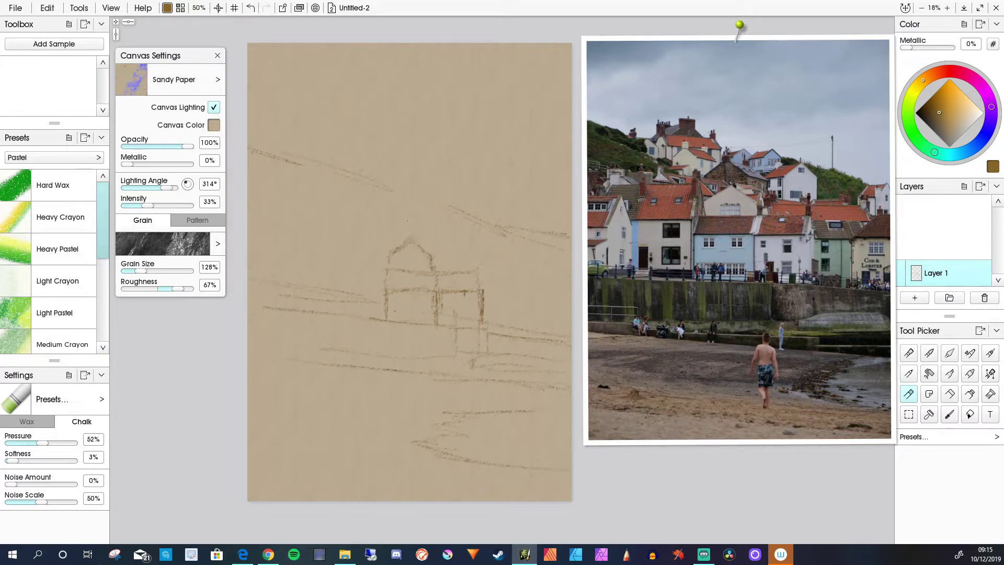
Step: Draw the front house's roof ridge and a gabled house behind it with side walls, plus roof lines running to the right
left_click_drag(480, 257, 434, 257)
left_click_drag(506, 254, 490, 253)
left_click_drag(490, 248, 487, 227)
left_click_drag(448, 229, 459, 221)
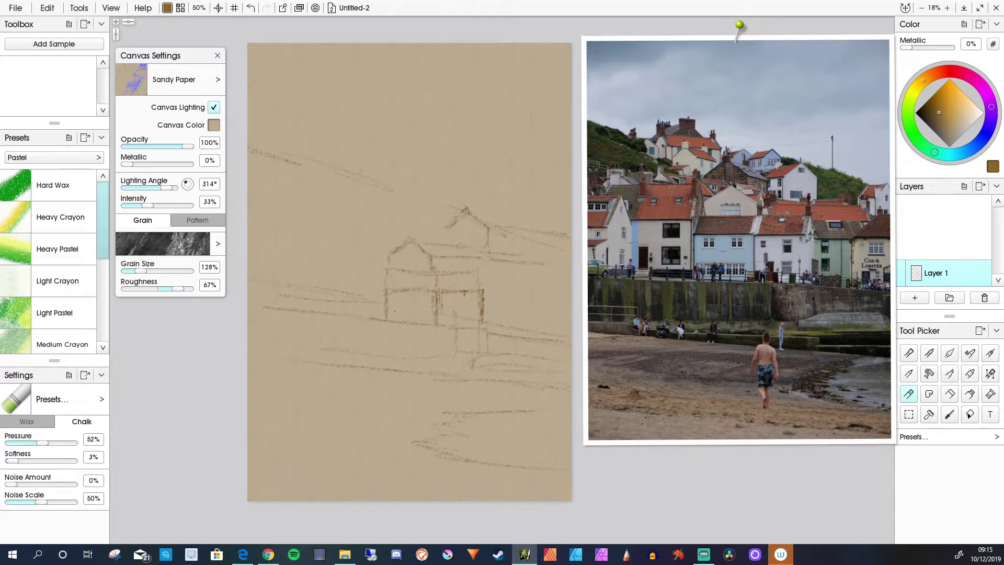
mouse_move(448, 247)
left_mouse_down()
mouse_move(446, 210)
mouse_move(438, 214)
left_mouse_up()
left_click_drag(484, 222, 525, 232)
Step: Extend the hillside line down to the rear house and sketch a pitched-roof house on the upper slope
left_click_drag(438, 204, 364, 174)
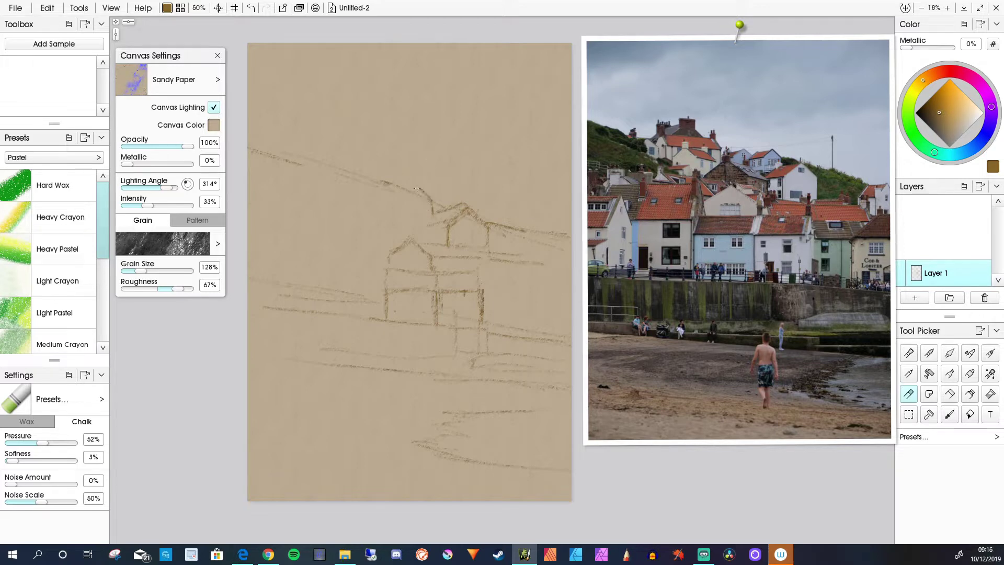
mouse_move(417, 189)
left_mouse_down()
mouse_move(392, 191)
mouse_move(411, 184)
mouse_move(384, 198)
mouse_move(407, 194)
left_mouse_up()
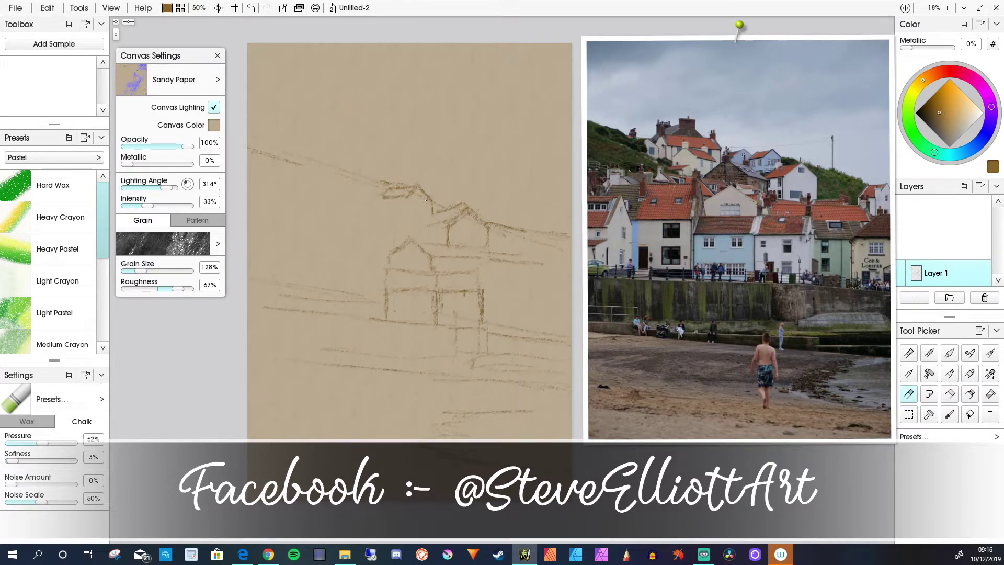
left_click_drag(408, 196, 408, 215)
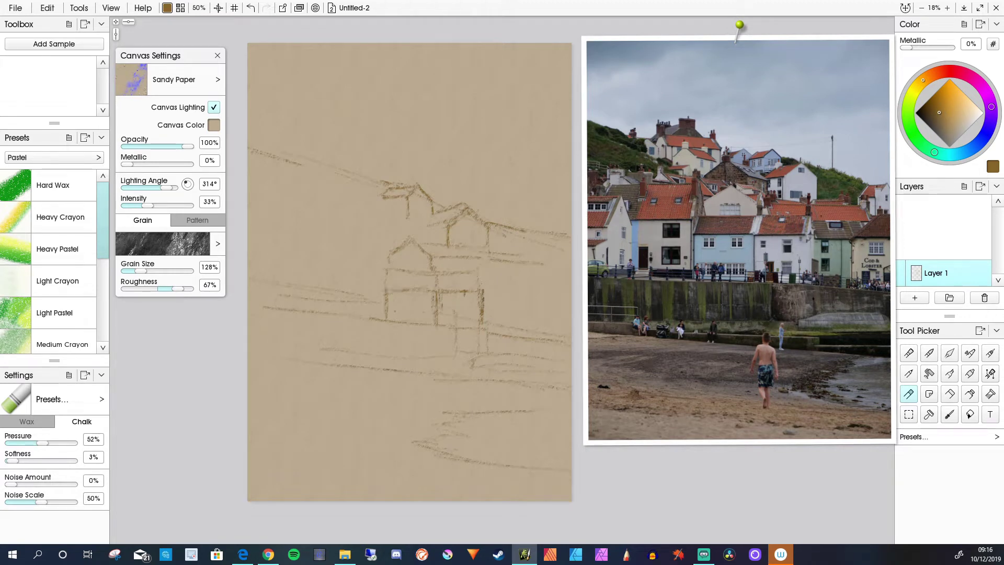
Step: Add the front house's right roof edge, another gabled house and chimneys on the slope, and small windows on the front houses
left_click_drag(480, 276, 481, 291)
left_click_drag(419, 226, 405, 222)
left_click_drag(365, 207, 344, 223)
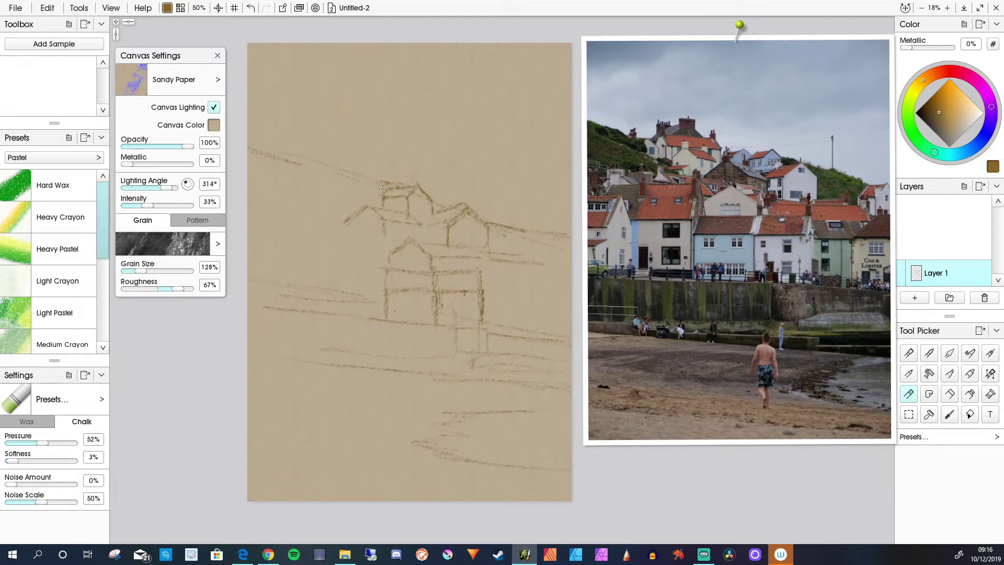
mouse_move(383, 189)
left_mouse_down()
mouse_move(370, 179)
mouse_move(365, 188)
left_mouse_up()
mouse_move(372, 179)
left_mouse_down()
mouse_move(359, 190)
mouse_move(354, 180)
left_mouse_up()
mouse_move(484, 294)
left_mouse_down()
mouse_move(486, 313)
mouse_move(442, 288)
mouse_move(464, 300)
left_mouse_up()
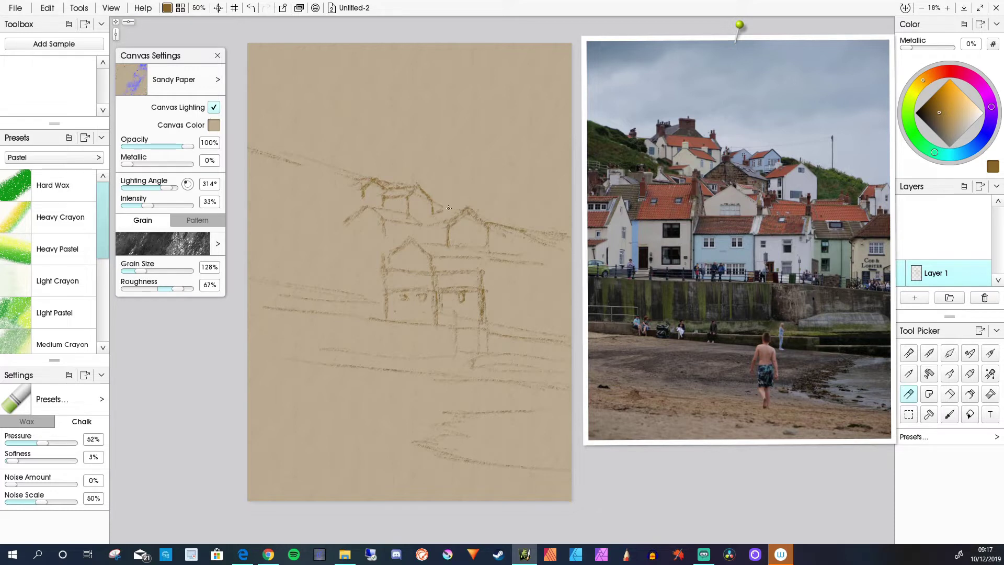
Step: Erase the hillside houses on the upper slope and redraw the rear gabled house's left wall and adjoining roof slope
mouse_move(422, 224)
left_mouse_down()
mouse_move(366, 207)
mouse_move(401, 238)
mouse_move(368, 184)
mouse_move(437, 204)
mouse_move(362, 189)
left_mouse_up()
left_click_drag(433, 209, 416, 179)
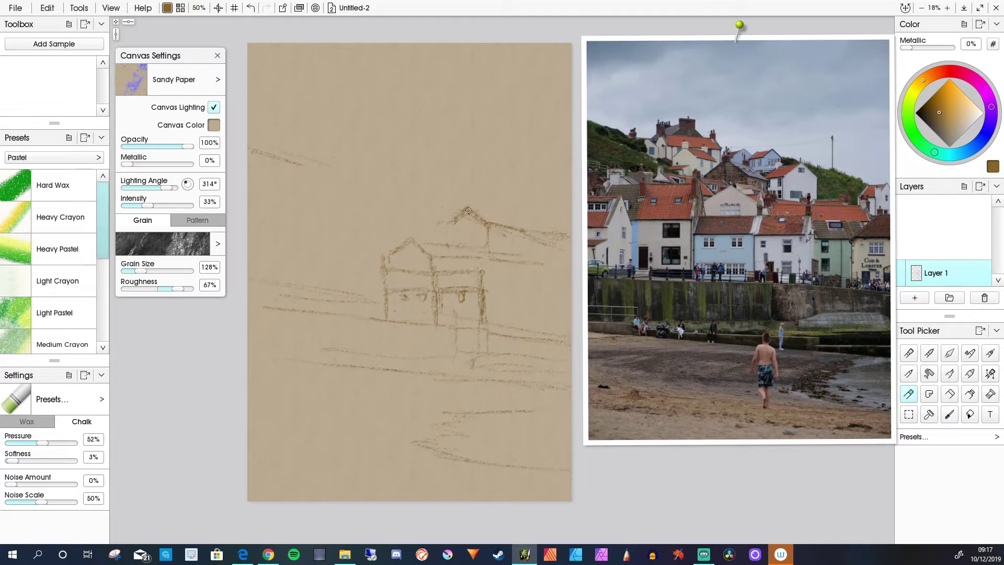
left_click_drag(452, 221, 452, 246)
mouse_move(458, 205)
left_mouse_down()
mouse_move(381, 255)
mouse_move(431, 218)
mouse_move(419, 209)
mouse_move(435, 226)
mouse_move(406, 212)
left_mouse_up()
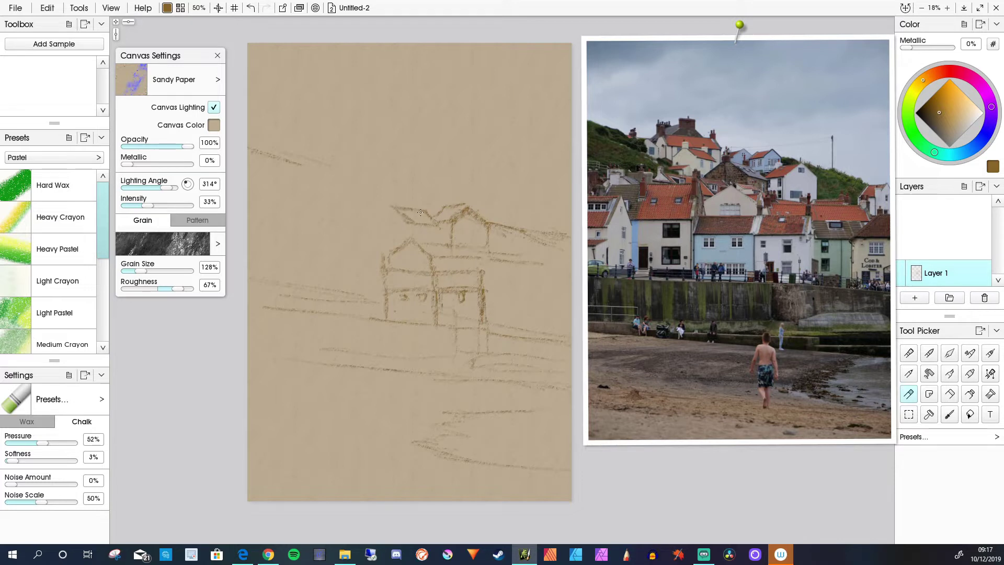
Step: Sketch a gabled house left of the rear house and a smaller pitched-roof house with chimney above it
left_click_drag(420, 213, 431, 219)
left_click_drag(408, 234, 408, 224)
mouse_move(445, 204)
left_mouse_down()
mouse_move(434, 185)
mouse_move(420, 196)
mouse_move(424, 181)
mouse_move(408, 197)
left_mouse_up()
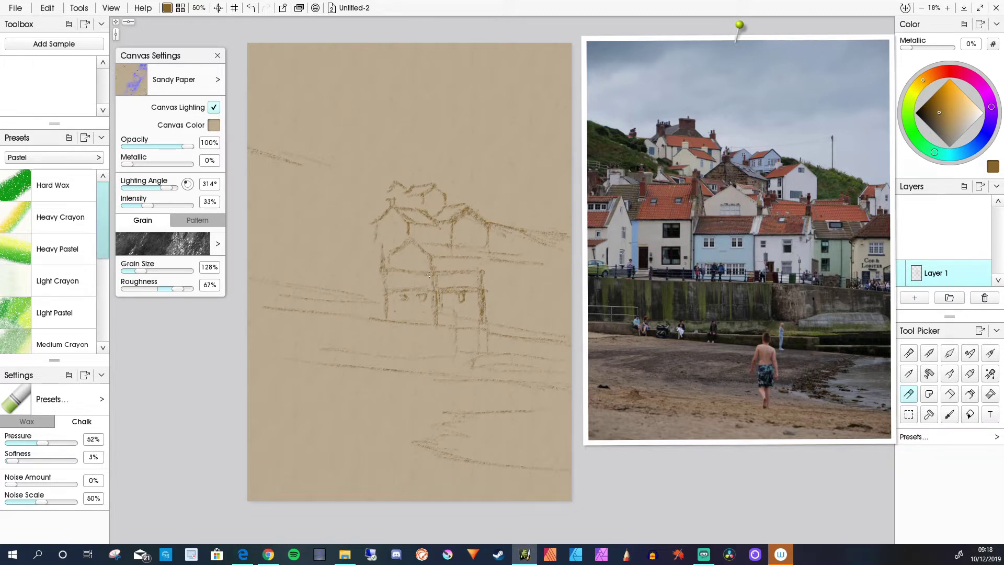
Step: Widen the front-left house with a new outer wall, reinforce its gable and eaves, and add a window and tall chimney edge
mouse_move(372, 268)
left_mouse_down()
mouse_move(376, 289)
mouse_move(426, 286)
mouse_move(374, 287)
mouse_move(374, 313)
mouse_move(429, 291)
mouse_move(432, 273)
mouse_move(437, 329)
mouse_move(378, 285)
left_mouse_up()
left_click_drag(409, 243, 433, 260)
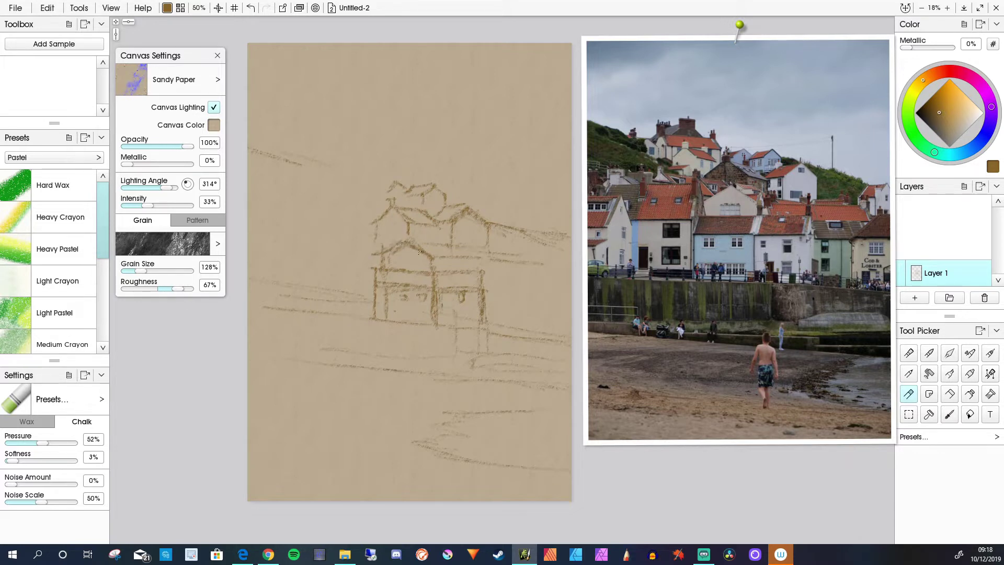
mouse_move(425, 256)
left_mouse_down()
mouse_move(427, 266)
mouse_move(392, 253)
mouse_move(468, 258)
left_mouse_up()
mouse_move(413, 238)
left_mouse_down()
mouse_move(429, 253)
mouse_move(395, 262)
mouse_move(365, 299)
mouse_move(364, 260)
mouse_move(365, 292)
left_mouse_up()
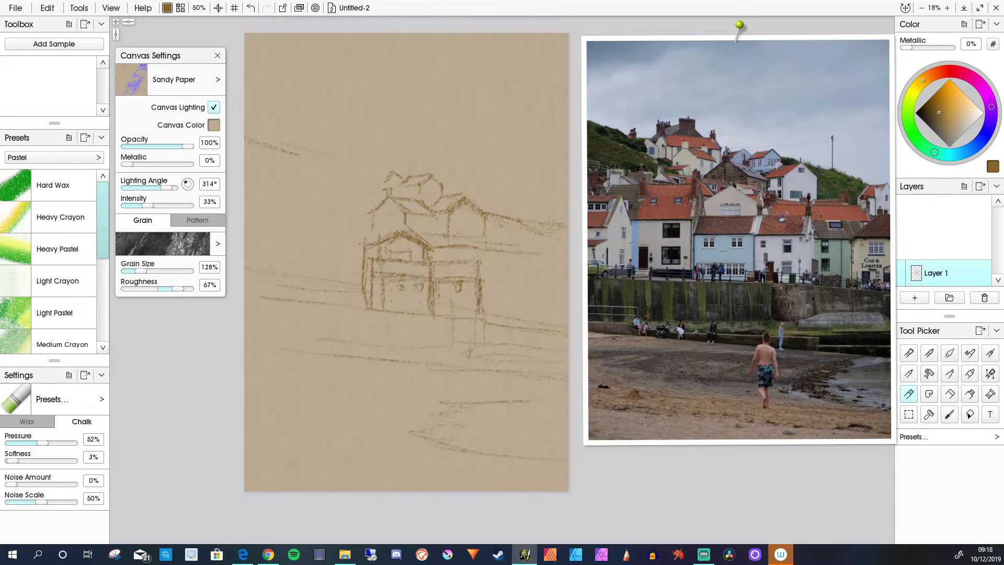
Step: Sketch a long house left of the gabled front house with its eaves, left wall and roof ridge with a chimney
left_click_drag(312, 242, 350, 242)
mouse_move(362, 255)
left_mouse_down()
mouse_move(309, 255)
mouse_move(353, 254)
left_mouse_up()
key("ctrl+z")
left_click_drag(288, 174, 279, 156)
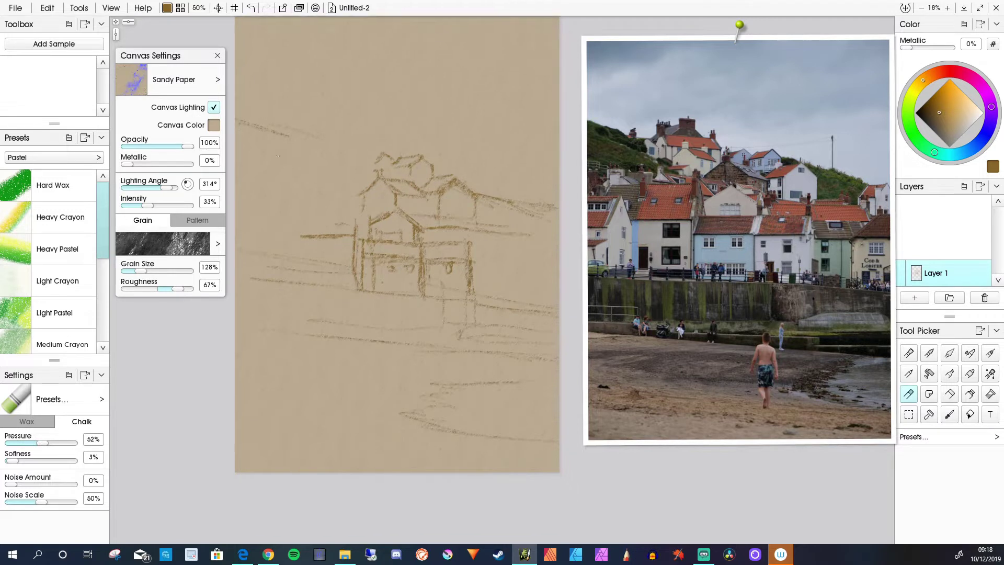
left_click_drag(300, 235, 302, 261)
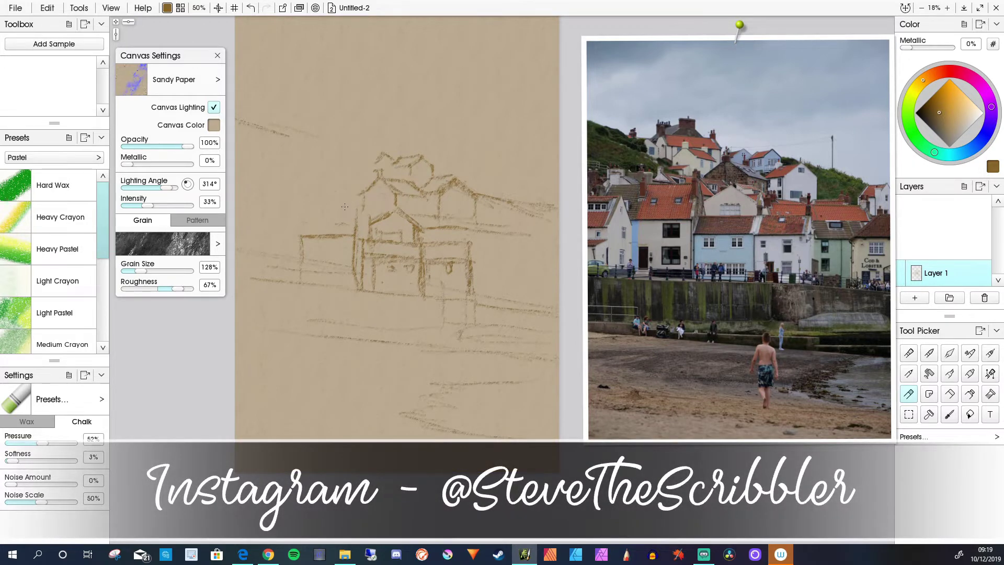
left_click_drag(350, 204, 356, 216)
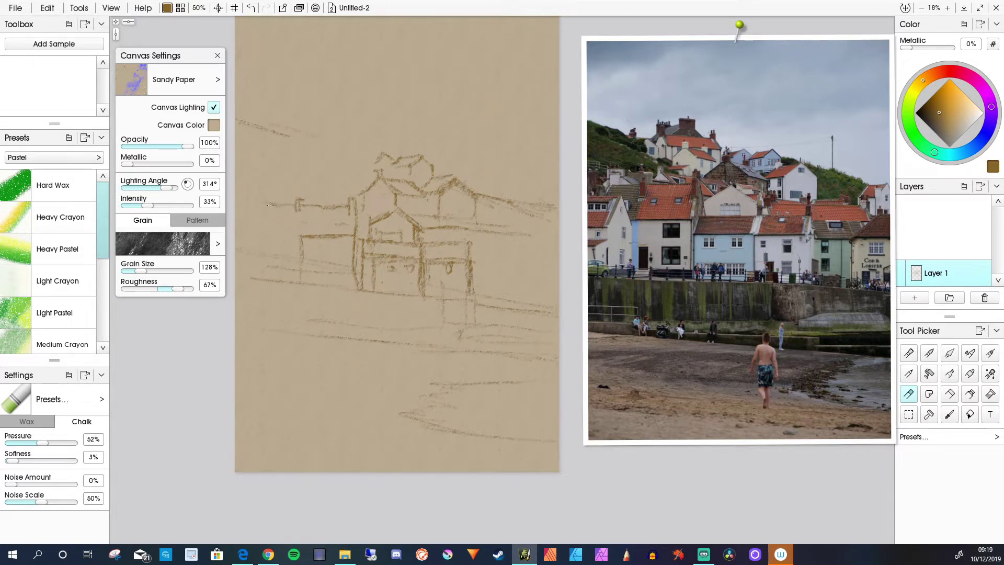
Step: Draw a steep gabled house at the canvas's left edge with its chimney top, right wall and connecting roof line
left_click_drag(266, 233, 287, 235)
mouse_move(260, 215)
left_mouse_down()
mouse_move(266, 235)
mouse_move(255, 216)
mouse_move(251, 224)
mouse_move(264, 214)
mouse_move(248, 231)
mouse_move(260, 212)
left_mouse_up()
mouse_move(254, 213)
left_mouse_down()
mouse_move(247, 239)
mouse_move(265, 251)
mouse_move(274, 240)
mouse_move(277, 287)
left_mouse_up()
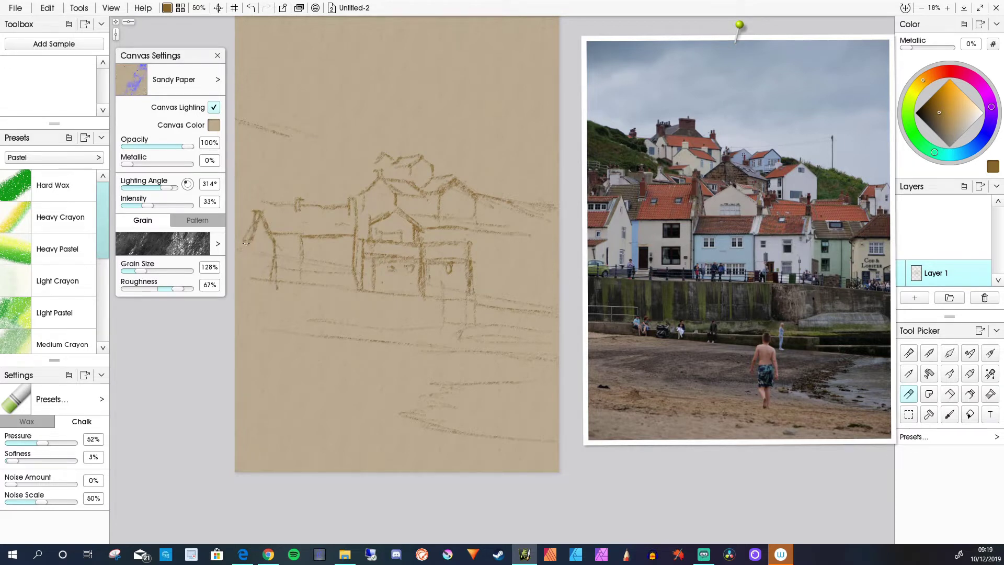
Step: Finish the wall and roof slope of the canvas's left-edge house and sketch a steep-roofed house with a window at the right edge
left_click_drag(247, 242, 248, 269)
mouse_move(255, 215)
left_mouse_down()
mouse_move(237, 213)
mouse_move(234, 245)
left_mouse_up()
left_click_drag(498, 267, 471, 266)
left_click_drag(509, 261, 509, 289)
mouse_move(545, 253)
left_mouse_down()
mouse_move(511, 254)
mouse_move(523, 222)
left_mouse_up()
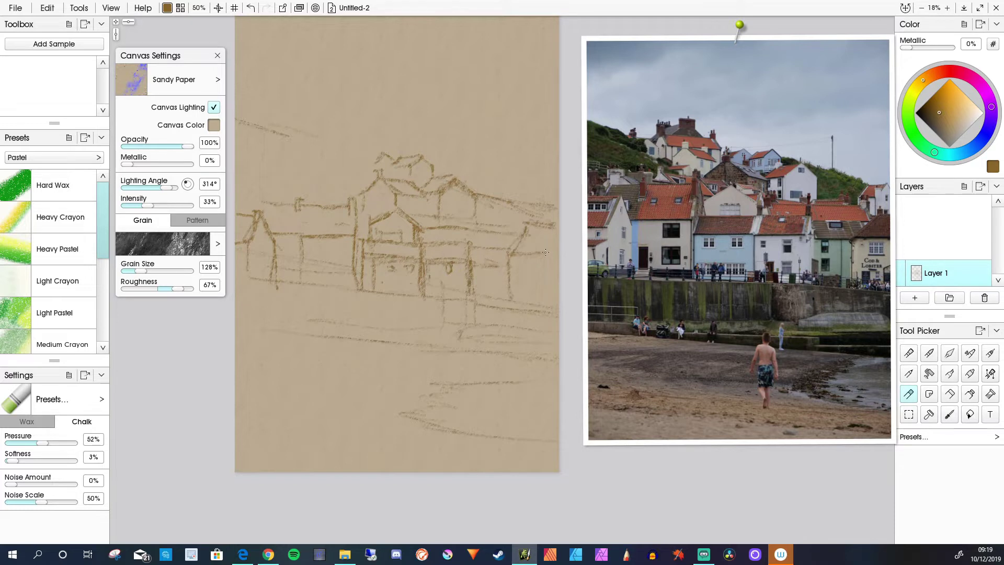
mouse_move(545, 253)
left_mouse_down()
mouse_move(521, 254)
mouse_move(530, 274)
mouse_move(543, 274)
left_mouse_up()
Step: Sketch stepped houses and slope lines on the upper-left hillside, and add windows to the long house below
mouse_move(321, 156)
left_mouse_down()
mouse_move(352, 163)
mouse_move(360, 186)
left_mouse_up()
left_click_drag(319, 158, 313, 170)
mouse_move(351, 152)
left_mouse_down()
mouse_move(299, 147)
mouse_move(296, 155)
mouse_move(287, 139)
mouse_move(295, 164)
mouse_move(284, 135)
mouse_move(278, 144)
mouse_move(295, 151)
mouse_move(342, 146)
mouse_move(288, 134)
left_mouse_up()
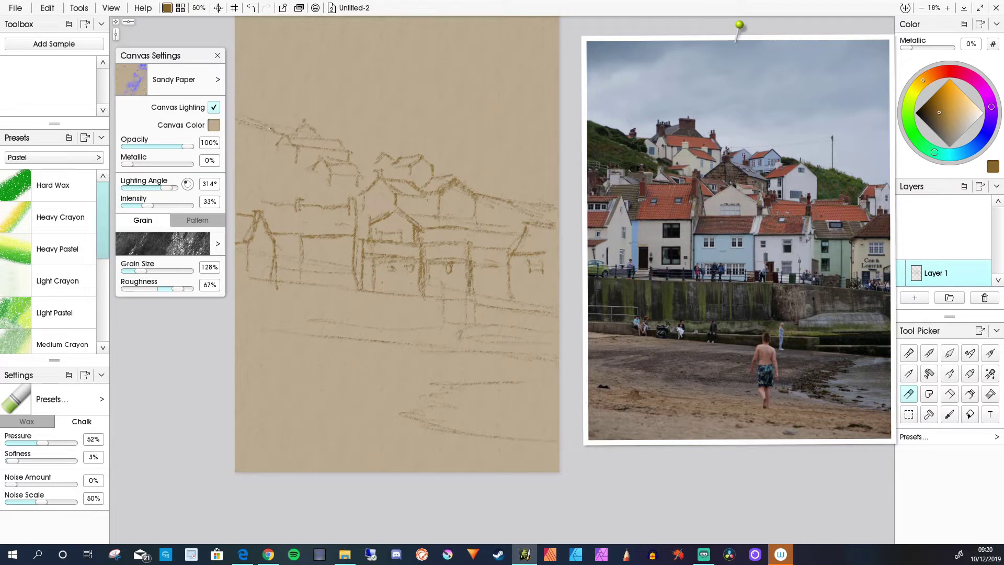
left_click_drag(245, 139, 283, 177)
mouse_move(340, 241)
left_mouse_down()
mouse_move(317, 286)
mouse_move(340, 262)
mouse_move(331, 275)
mouse_move(321, 264)
mouse_move(289, 290)
mouse_move(273, 287)
mouse_move(305, 277)
left_mouse_up()
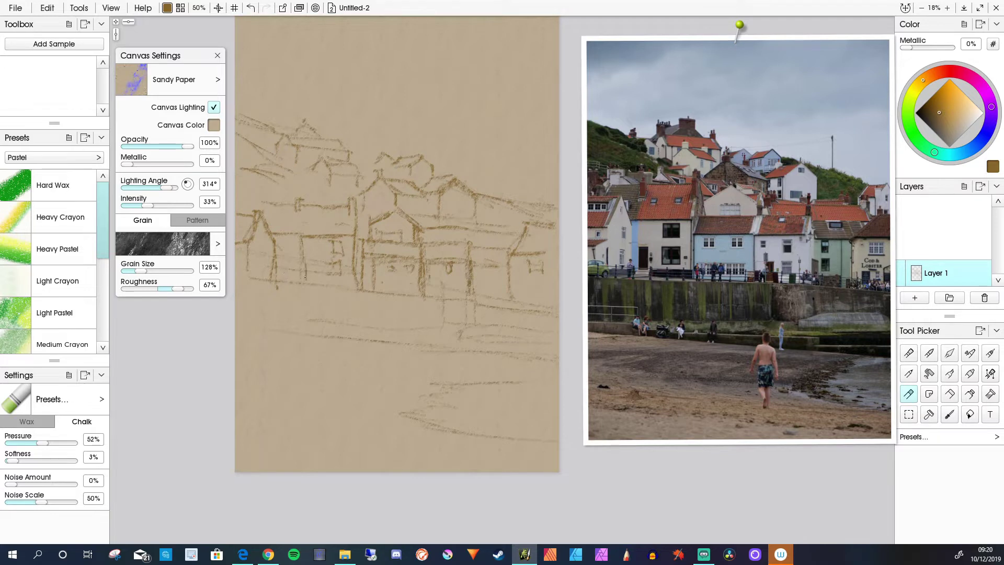
Step: Sketch the harbour wall below the houses with its vertical divisions and small figures along its base
left_click_drag(429, 301, 344, 293)
mouse_move(396, 300)
left_mouse_down()
mouse_move(397, 324)
mouse_move(401, 298)
mouse_move(407, 322)
mouse_move(415, 299)
mouse_move(417, 328)
left_mouse_up()
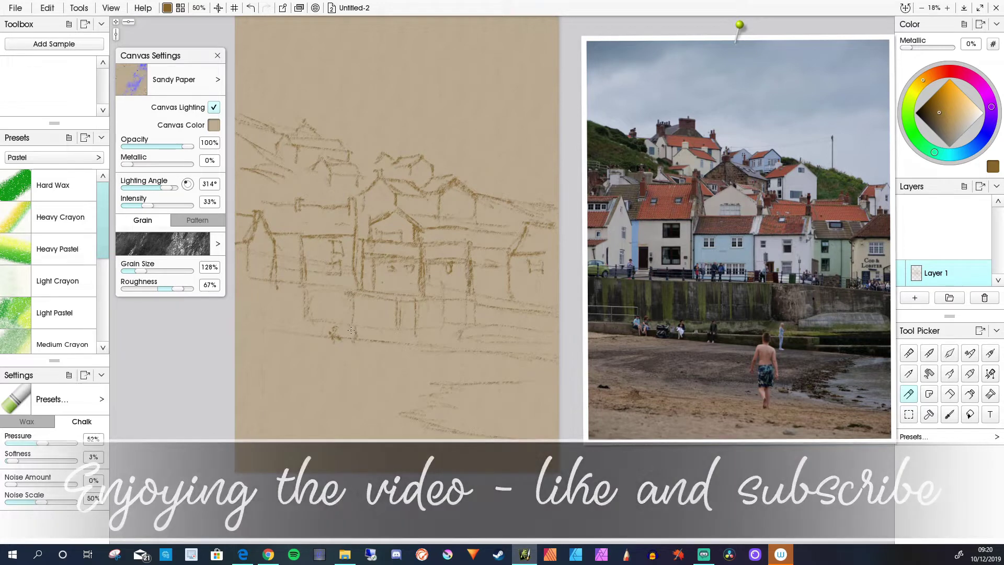
left_click_drag(293, 325, 293, 328)
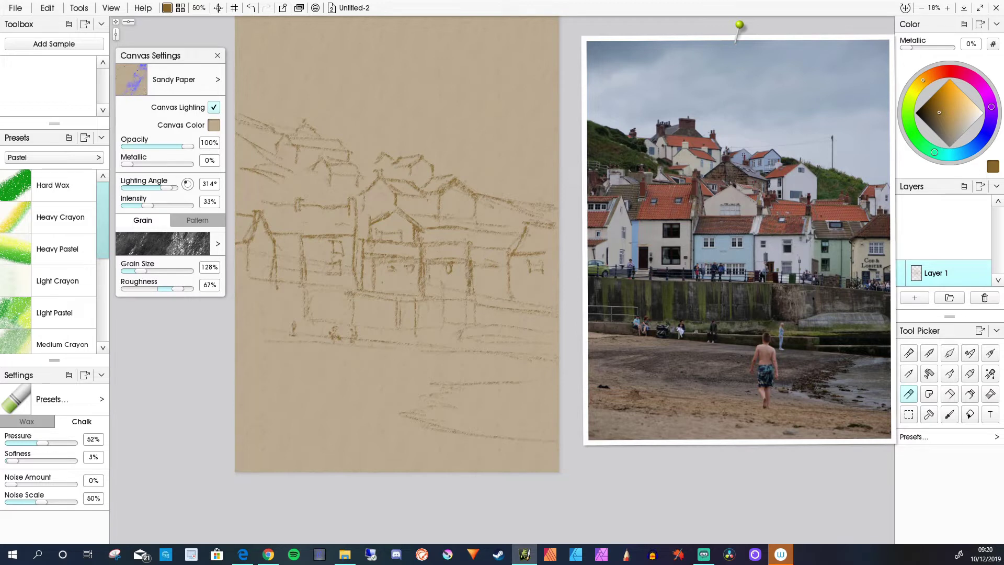
Step: Sketch sweeping lines across the beach, plus short upright marks below the right-edge house
right_click(378, 394)
left_click(378, 394)
left_click_drag(319, 390, 305, 393)
left_click_drag(259, 371, 286, 369)
left_click_drag(525, 289, 526, 303)
left_click_drag(549, 353, 556, 377)
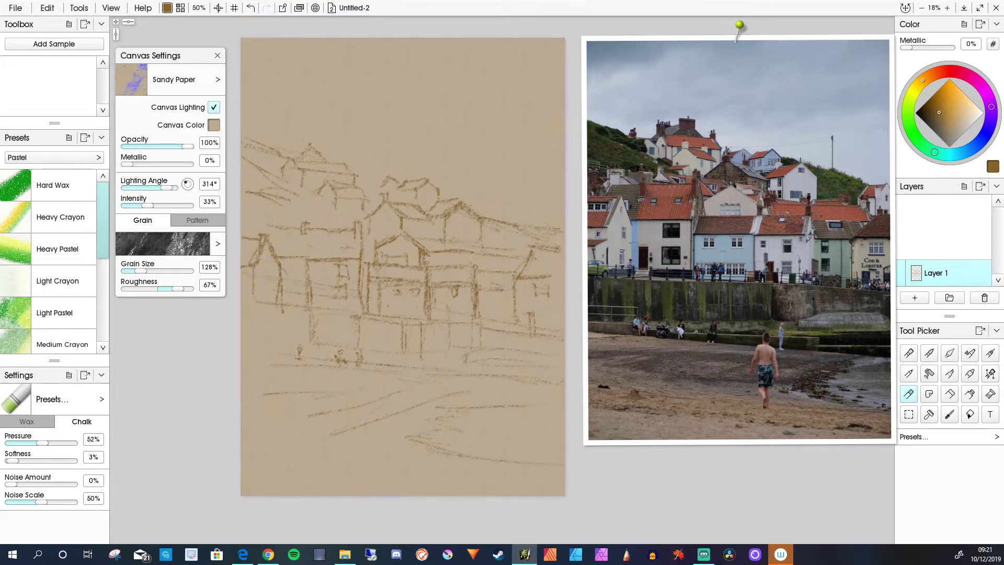
Step: Select the Heavy Pastel preset and compare its Wax and Chalk modes
left_click(58, 249)
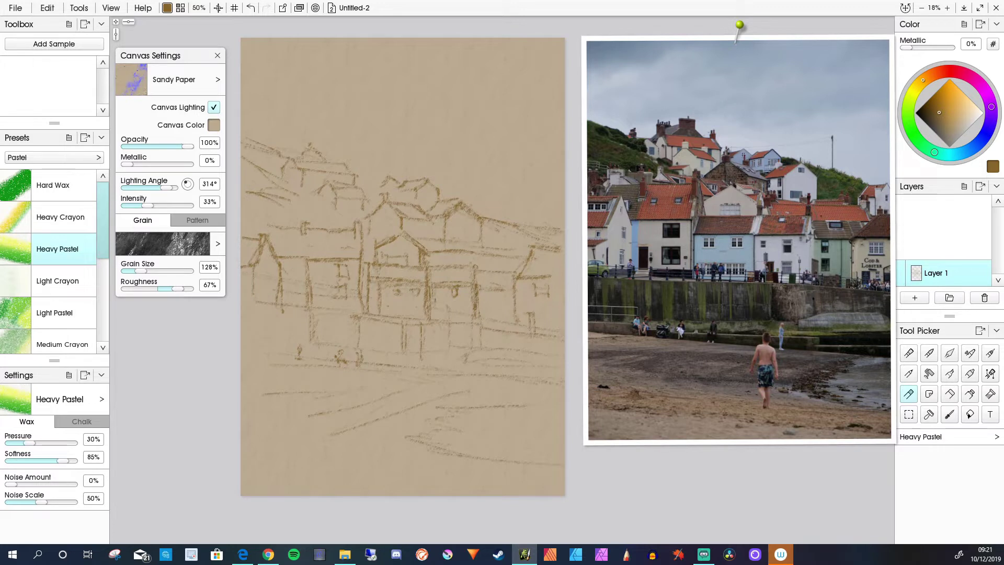
left_click(81, 421)
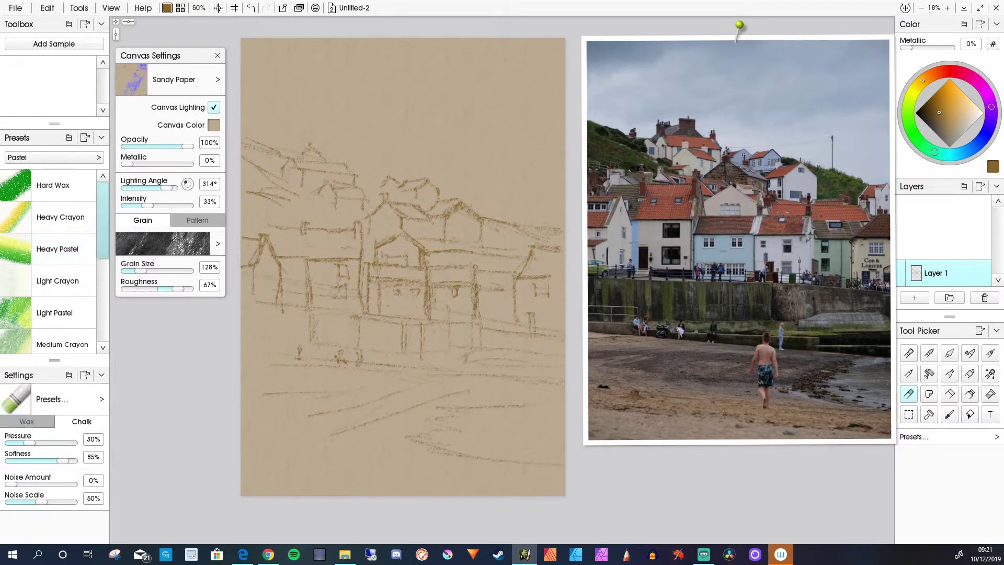
left_click(26, 422)
left_click(82, 422)
left_click(26, 422)
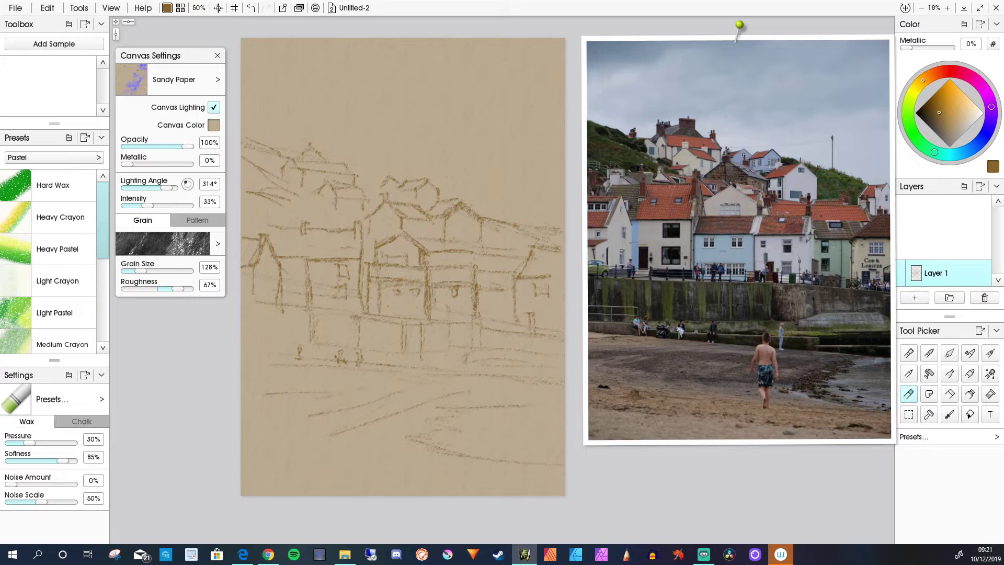
left_click(81, 422)
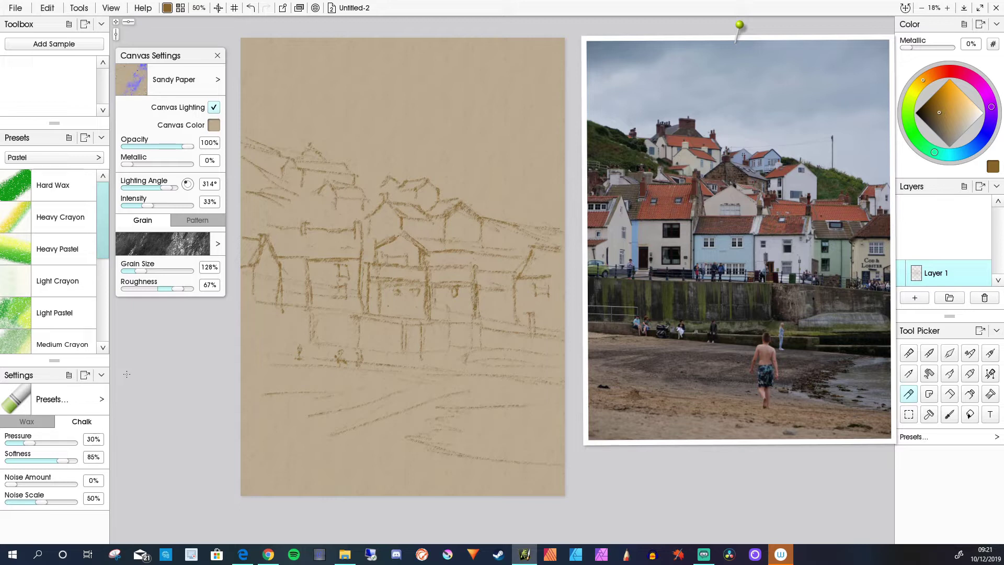
Step: Set up the Heavy Pastel preset in Wax mode with a dark blue colour and a brush size of 500%
left_click(964, 153)
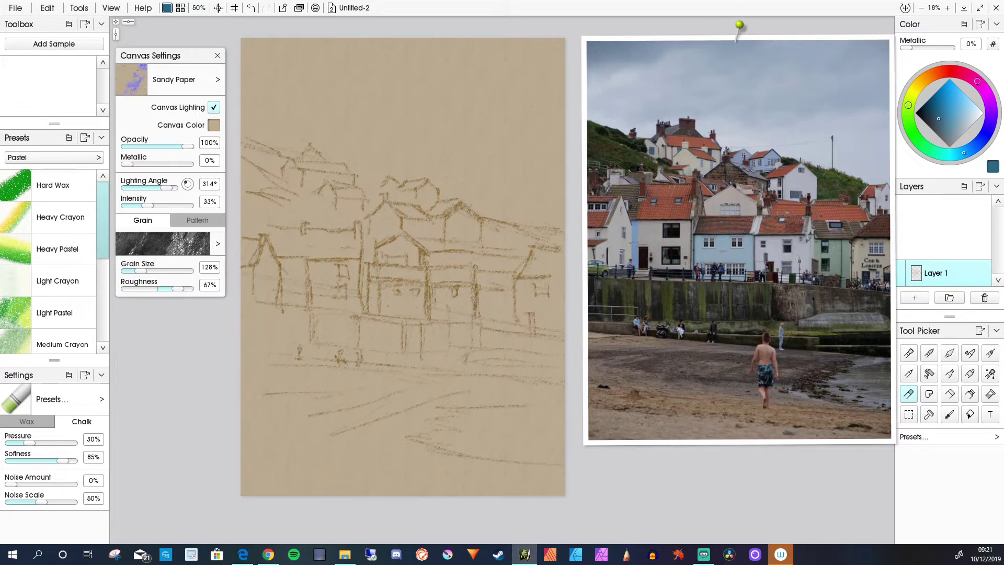
left_click_drag(939, 119, 935, 112)
key("bracketright")
key("bracketright")
key("bracketright")
key("bracketright")
key("bracketright")
key("bracketright")
key("bracketright")
key("bracketright")
key("bracketright")
key("bracketright")
key("bracketright")
left_click(57, 249)
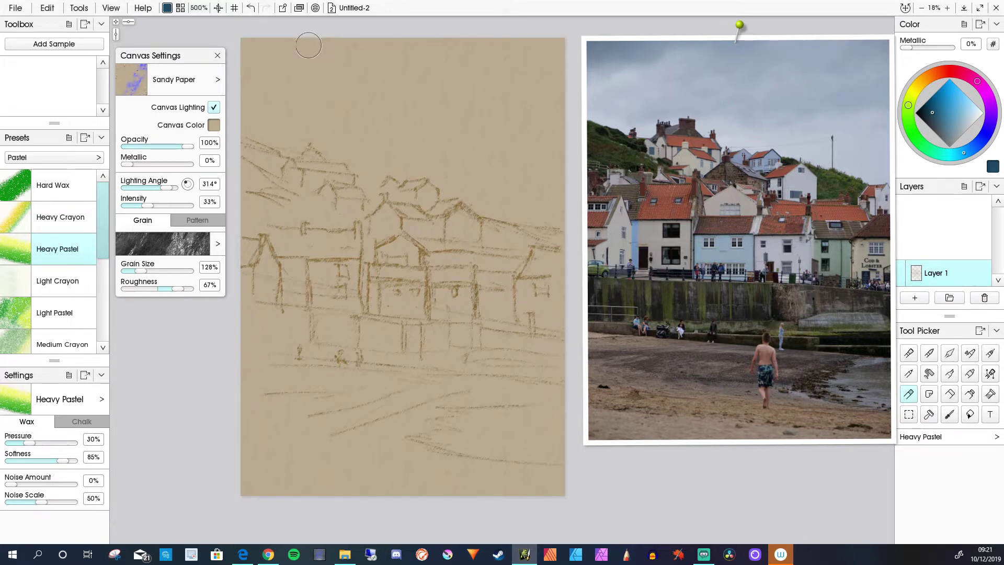
Step: Block in dark blue sky across the canvas's upper-left and upper-right corners, raising the pastel's pressure to 79%
mouse_move(280, 41)
left_mouse_down()
mouse_move(305, 49)
mouse_move(277, 40)
mouse_move(285, 63)
mouse_move(287, 55)
mouse_move(307, 66)
mouse_move(329, 43)
left_mouse_up()
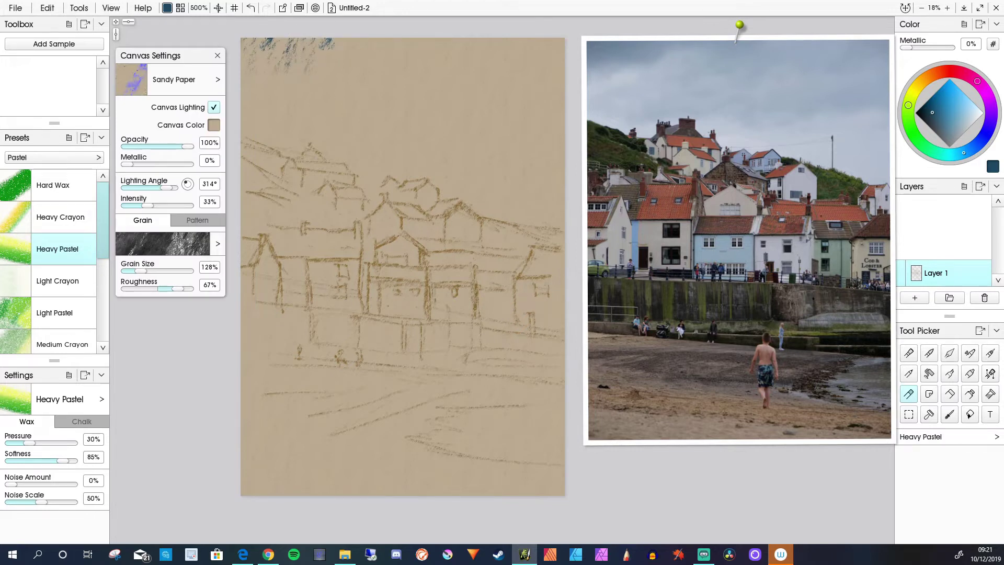
left_click_drag(27, 442, 67, 442)
mouse_move(308, 59)
left_mouse_down()
mouse_move(270, 51)
mouse_move(272, 41)
mouse_move(263, 59)
mouse_move(310, 56)
mouse_move(264, 88)
mouse_move(275, 35)
mouse_move(275, 76)
mouse_move(250, 81)
mouse_move(262, 52)
mouse_move(249, 77)
mouse_move(254, 44)
mouse_move(240, 40)
mouse_move(333, 49)
mouse_move(322, 87)
mouse_move(338, 93)
mouse_move(325, 58)
mouse_move(333, 33)
mouse_move(333, 85)
mouse_move(345, 44)
mouse_move(352, 81)
mouse_move(361, 58)
mouse_move(350, 90)
mouse_move(375, 98)
mouse_move(335, 122)
mouse_move(325, 74)
mouse_move(283, 110)
mouse_move(318, 87)
mouse_move(327, 96)
mouse_move(312, 107)
mouse_move(316, 118)
mouse_move(302, 78)
mouse_move(269, 111)
mouse_move(325, 75)
mouse_move(265, 92)
mouse_move(325, 89)
mouse_move(304, 66)
mouse_move(338, 60)
left_mouse_up()
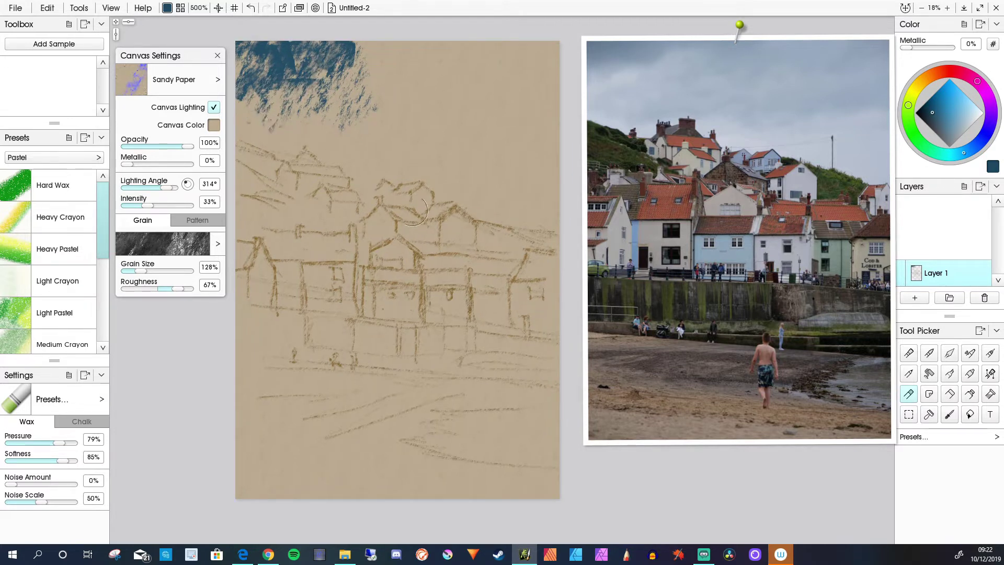
mouse_move(328, 73)
left_mouse_down()
mouse_move(293, 100)
mouse_move(300, 83)
mouse_move(281, 77)
mouse_move(346, 69)
left_mouse_up()
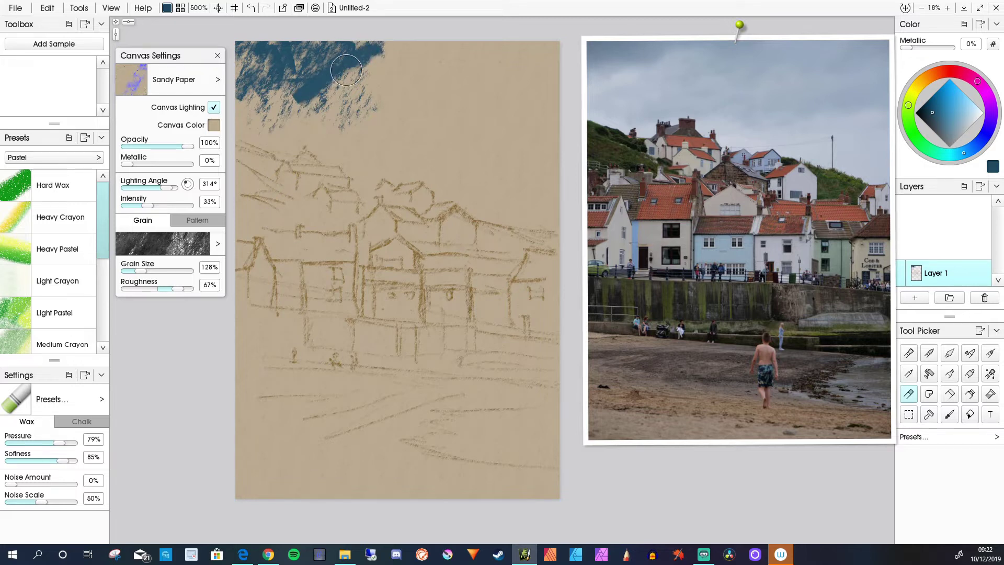
mouse_move(555, 44)
left_mouse_down()
mouse_move(533, 104)
mouse_move(508, 55)
mouse_move(465, 87)
mouse_move(486, 56)
mouse_move(453, 75)
left_mouse_up()
left_click(962, 114)
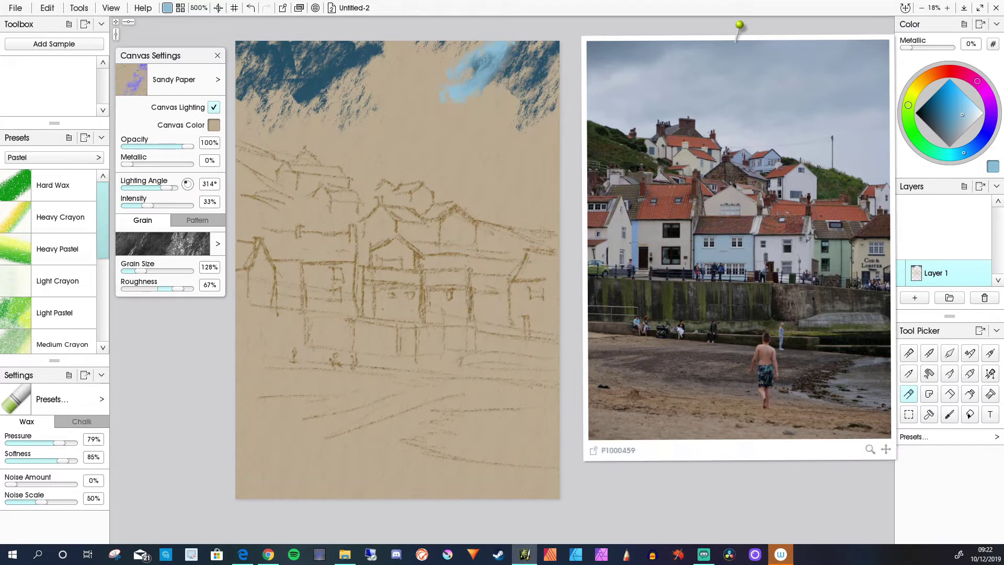
key("ctrl+z")
key("ctrl+z")
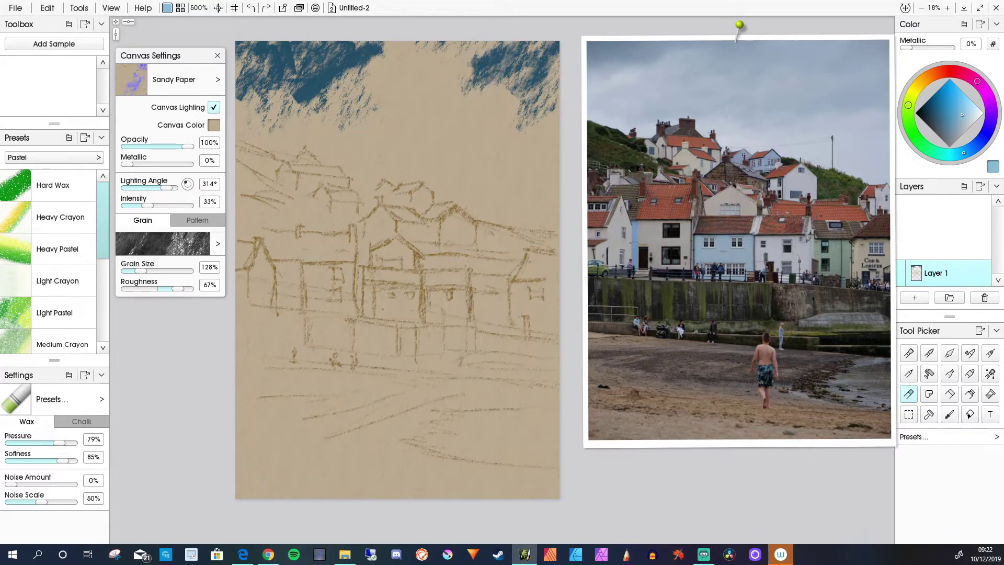
Step: Work a medium blue over and below the dark sky patches in both upper corners, leaving a gap between them
left_click(951, 125)
mouse_move(494, 101)
left_mouse_down()
mouse_move(512, 77)
mouse_move(495, 111)
mouse_move(527, 100)
mouse_move(524, 116)
mouse_move(559, 92)
mouse_move(510, 133)
left_mouse_up()
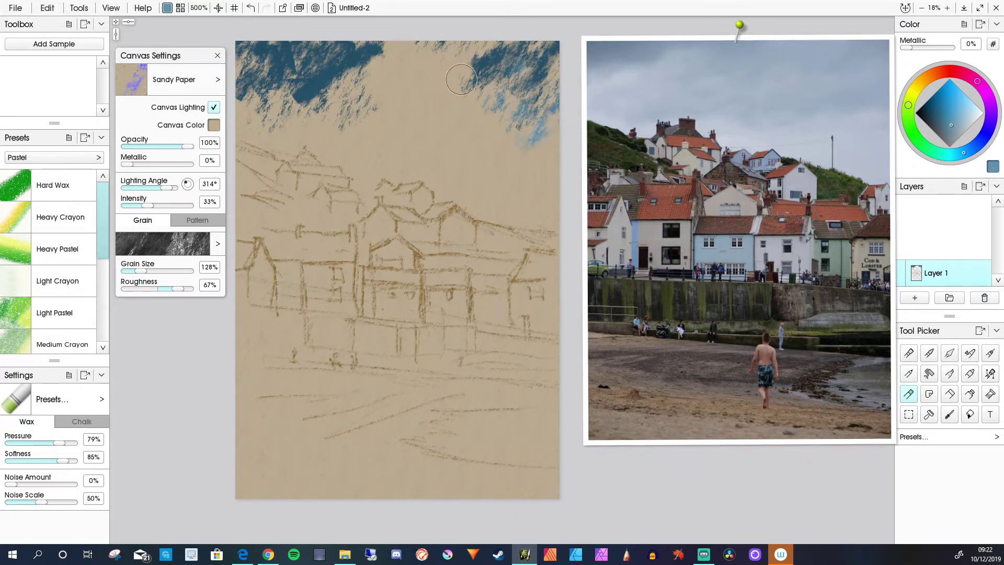
mouse_move(461, 79)
left_mouse_down()
mouse_move(492, 66)
mouse_move(454, 83)
mouse_move(496, 76)
mouse_move(506, 90)
mouse_move(453, 135)
mouse_move(519, 122)
mouse_move(477, 143)
mouse_move(564, 131)
mouse_move(549, 100)
mouse_move(524, 94)
left_mouse_up()
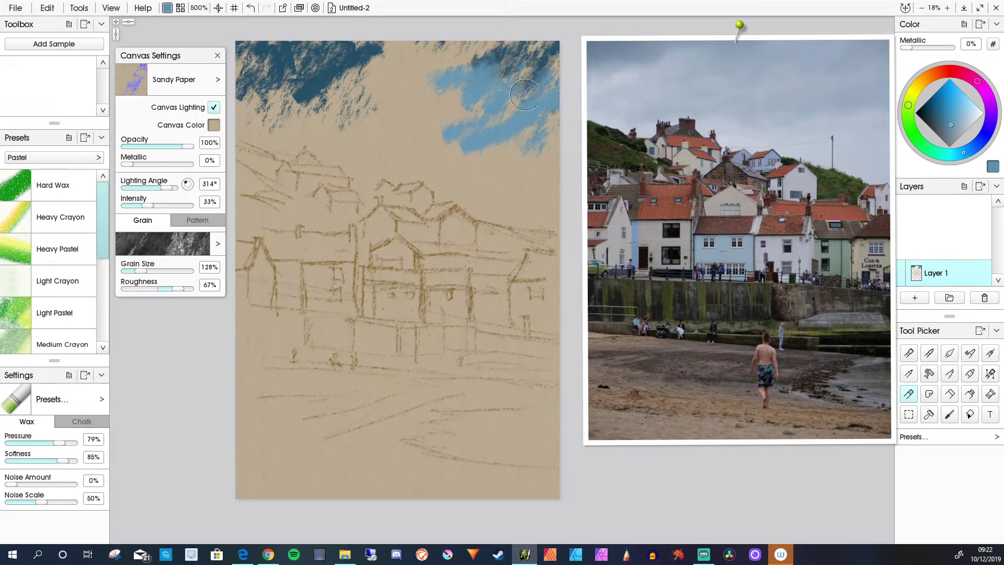
left_click_drag(447, 50, 472, 46)
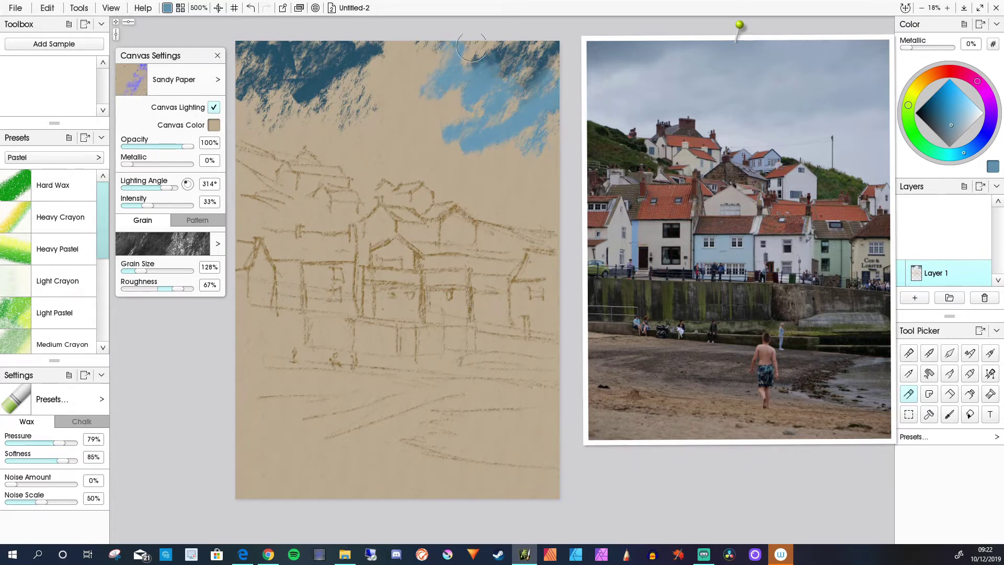
mouse_move(456, 90)
left_mouse_down()
mouse_move(497, 40)
mouse_move(438, 84)
left_mouse_up()
mouse_move(301, 74)
left_mouse_down()
mouse_move(342, 55)
mouse_move(314, 83)
mouse_move(373, 72)
mouse_move(378, 62)
mouse_move(364, 69)
mouse_move(384, 57)
left_mouse_up()
mouse_move(307, 124)
left_mouse_down()
mouse_move(363, 82)
mouse_move(313, 116)
mouse_move(343, 65)
mouse_move(286, 96)
mouse_move(298, 92)
mouse_move(300, 103)
mouse_move(277, 117)
mouse_move(309, 87)
mouse_move(228, 95)
mouse_move(260, 103)
mouse_move(261, 89)
mouse_move(306, 59)
left_mouse_up()
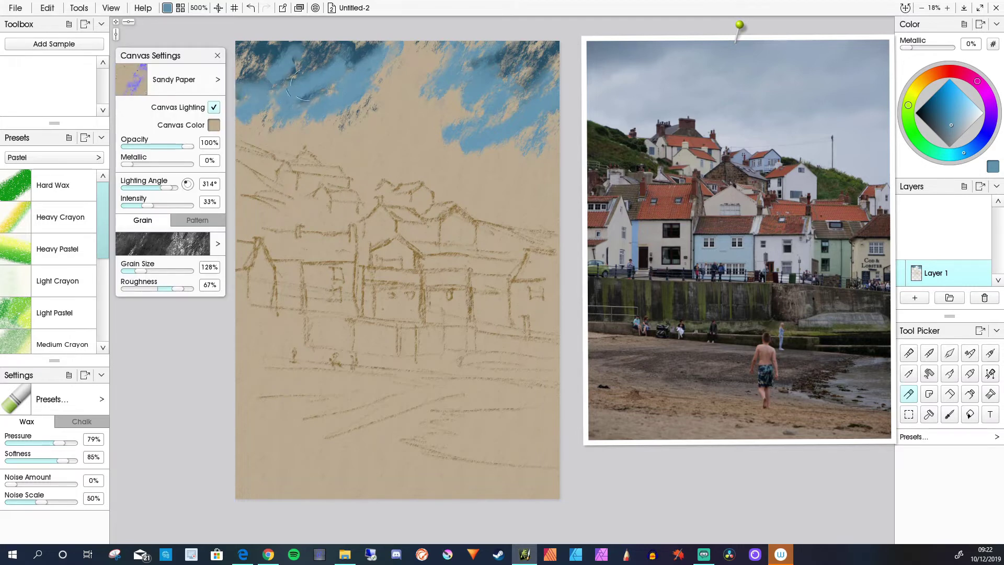
Step: Paint pale blue-white clouds across the lower sky, from above the right-hand roofs to the hillside at the left edge
left_click(972, 116)
mouse_move(484, 128)
left_mouse_down()
mouse_move(437, 167)
mouse_move(508, 134)
mouse_move(474, 177)
mouse_move(510, 156)
mouse_move(506, 172)
mouse_move(471, 209)
mouse_move(542, 183)
mouse_move(550, 197)
mouse_move(532, 217)
mouse_move(458, 203)
mouse_move(431, 171)
mouse_move(437, 198)
mouse_move(415, 163)
mouse_move(444, 187)
mouse_move(422, 168)
mouse_move(360, 168)
mouse_move(474, 114)
mouse_move(444, 176)
mouse_move(499, 137)
mouse_move(499, 156)
mouse_move(529, 142)
mouse_move(522, 160)
mouse_move(548, 152)
mouse_move(536, 174)
mouse_move(551, 180)
mouse_move(552, 216)
mouse_move(497, 225)
left_mouse_up()
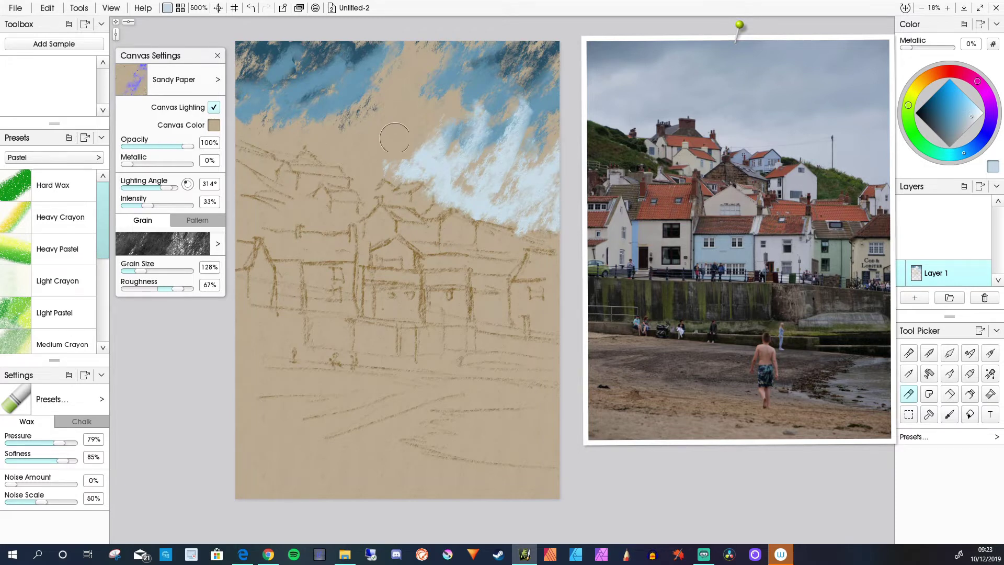
mouse_move(395, 137)
left_mouse_down()
mouse_move(394, 171)
mouse_move(356, 171)
mouse_move(375, 149)
mouse_move(372, 206)
left_mouse_up()
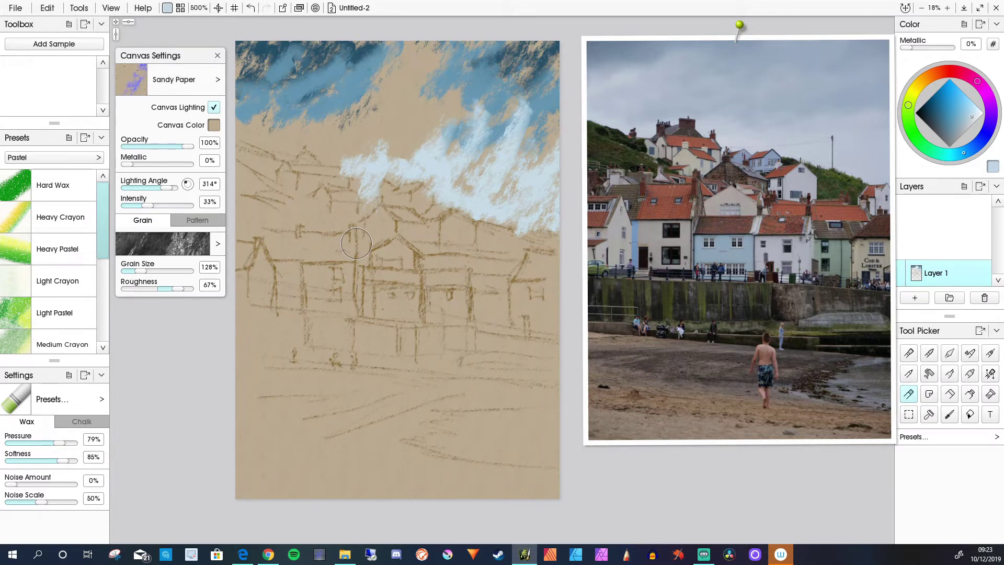
mouse_move(392, 127)
left_mouse_down()
mouse_move(419, 89)
mouse_move(441, 147)
mouse_move(448, 88)
mouse_move(464, 162)
mouse_move(484, 100)
mouse_move(511, 150)
left_mouse_up()
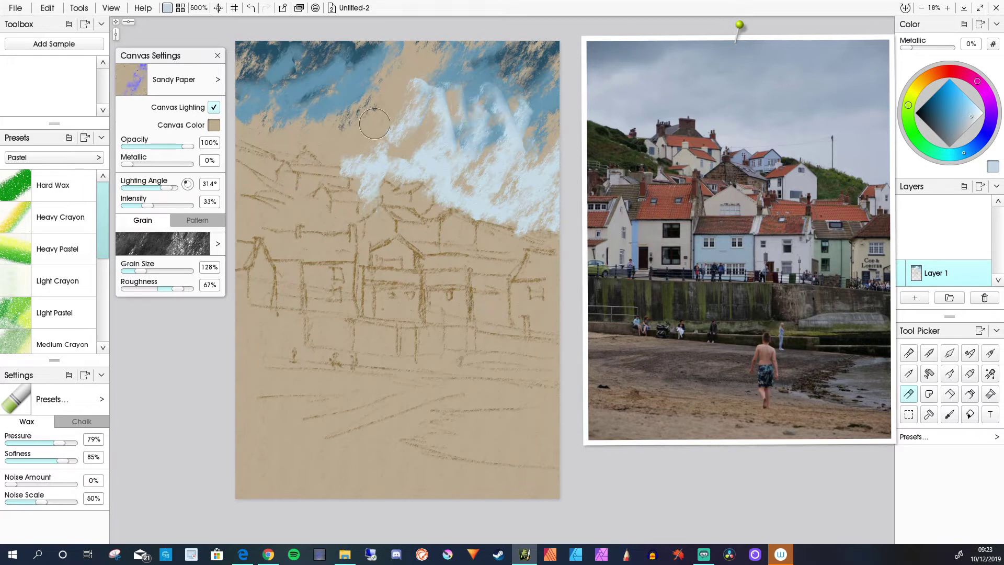
mouse_move(368, 105)
left_mouse_down()
mouse_move(400, 135)
mouse_move(370, 134)
mouse_move(376, 126)
mouse_move(351, 152)
mouse_move(393, 119)
mouse_move(412, 124)
mouse_move(390, 163)
mouse_move(335, 138)
mouse_move(340, 115)
mouse_move(311, 144)
mouse_move(330, 167)
left_mouse_up()
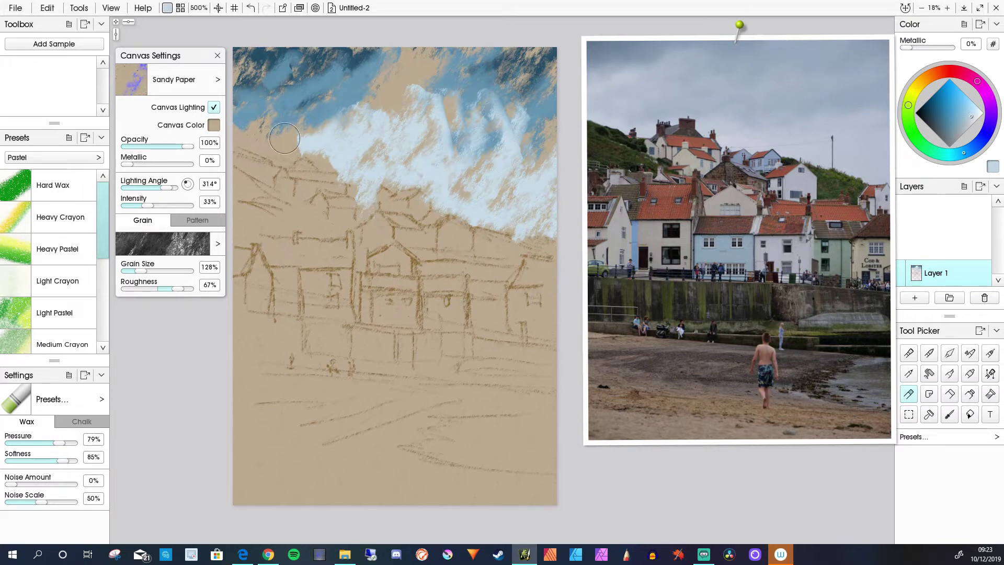
mouse_move(284, 139)
left_mouse_down()
mouse_move(297, 122)
mouse_move(273, 150)
mouse_move(306, 148)
mouse_move(260, 150)
mouse_move(312, 151)
mouse_move(274, 151)
mouse_move(264, 111)
mouse_move(296, 157)
mouse_move(323, 146)
mouse_move(329, 167)
mouse_move(312, 146)
mouse_move(321, 158)
mouse_move(242, 141)
mouse_move(259, 123)
mouse_move(236, 132)
mouse_move(261, 119)
mouse_move(299, 146)
left_mouse_up()
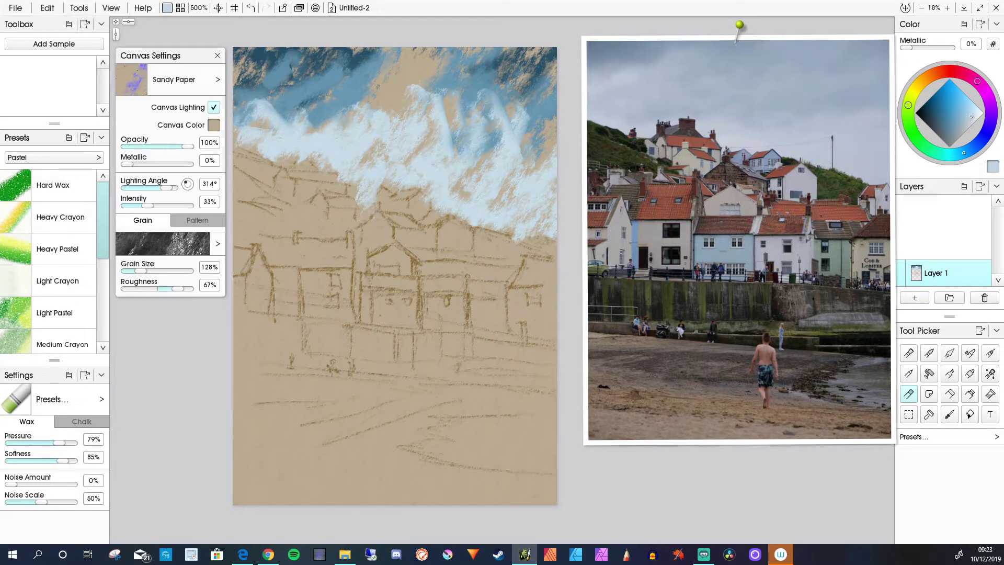
Step: Paint medium blue back over the upper cloud streaks and bare paper in the right half of the sky
mouse_move(450, 97)
left_mouse_down()
mouse_move(434, 113)
mouse_move(453, 122)
left_mouse_up()
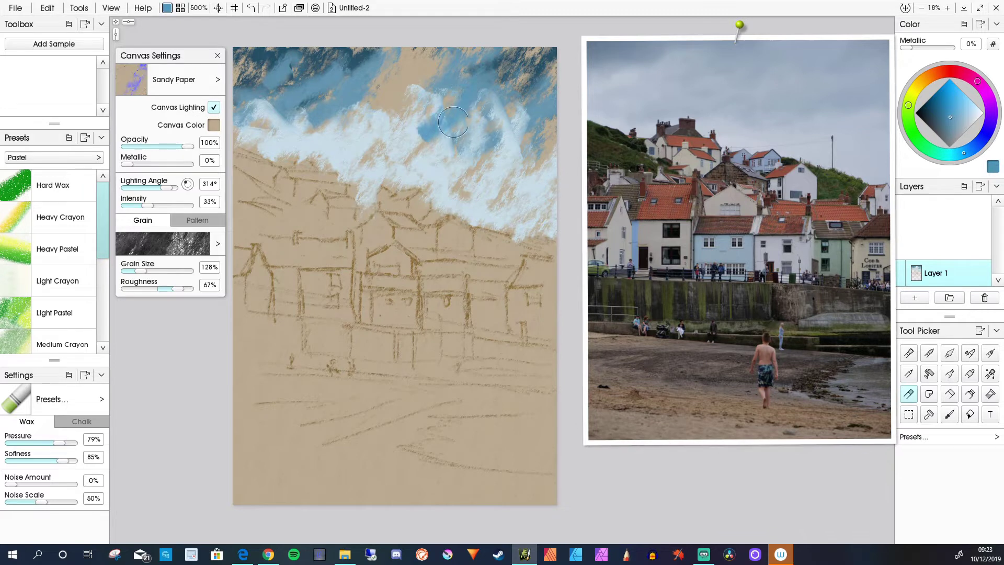
mouse_move(542, 117)
left_mouse_down()
mouse_move(544, 152)
mouse_move(531, 169)
mouse_move(556, 114)
mouse_move(495, 169)
mouse_move(520, 131)
mouse_move(493, 144)
mouse_move(526, 106)
mouse_move(479, 118)
left_mouse_up()
mouse_move(556, 63)
left_mouse_down()
mouse_move(532, 104)
mouse_move(545, 52)
mouse_move(498, 84)
mouse_move(513, 55)
mouse_move(507, 42)
mouse_move(479, 70)
left_mouse_up()
mouse_move(406, 83)
left_mouse_down()
mouse_move(439, 79)
mouse_move(426, 147)
mouse_move(448, 153)
mouse_move(465, 140)
mouse_move(445, 173)
mouse_move(467, 171)
mouse_move(431, 171)
mouse_move(493, 163)
left_mouse_up()
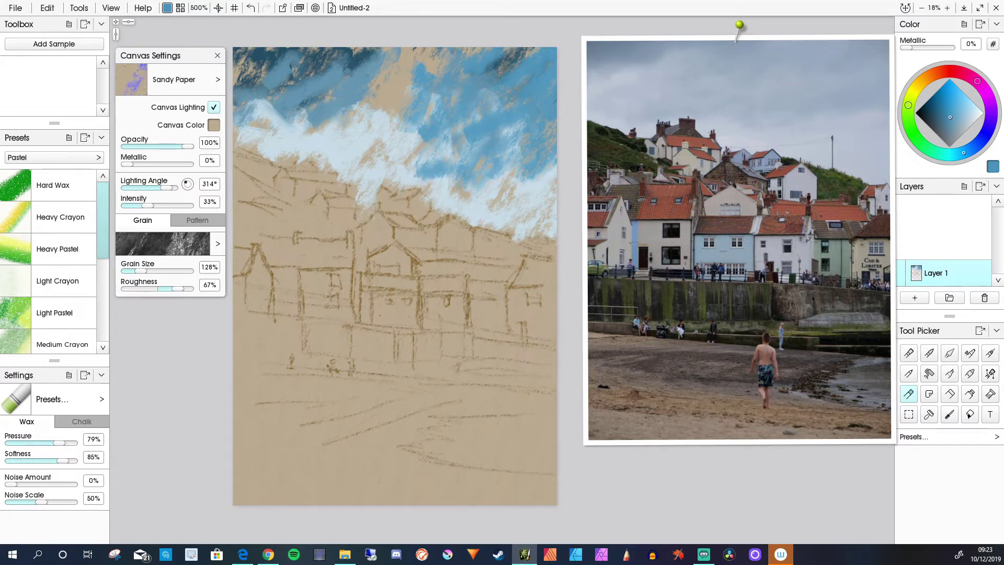
Step: Layer a muted violet-blue over the upper sky and into the clouds near the right edge, filling the central bare gap
left_click_drag(964, 153, 974, 147)
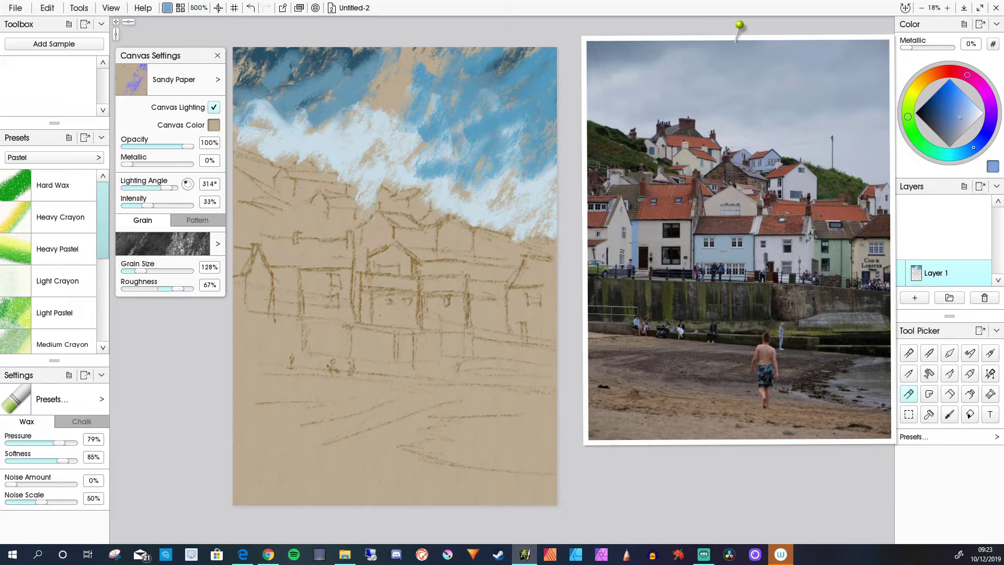
left_click_drag(534, 52, 543, 104)
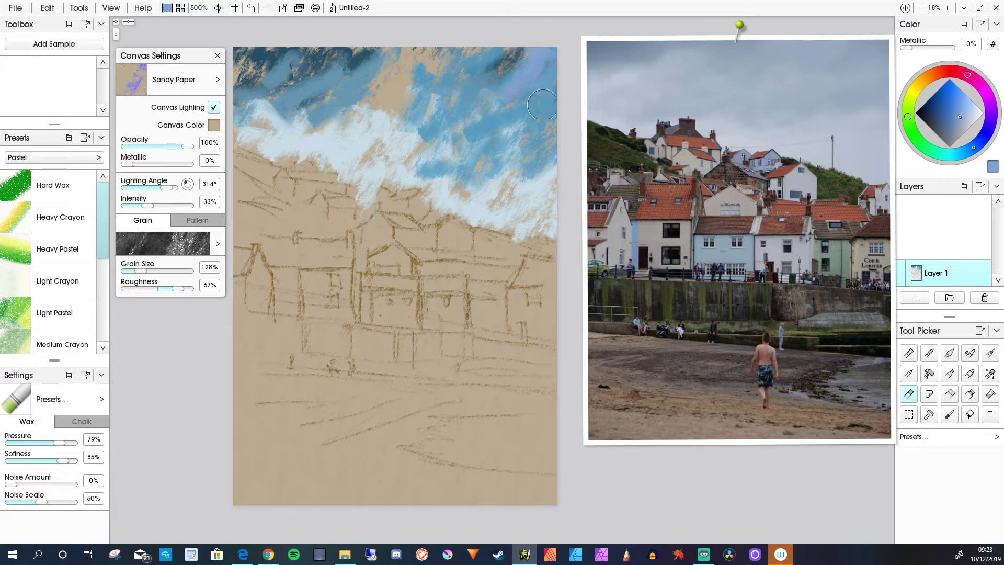
left_click_drag(552, 141, 542, 145)
mouse_move(558, 86)
left_mouse_down()
mouse_move(522, 146)
mouse_move(549, 132)
mouse_move(475, 148)
mouse_move(502, 132)
mouse_move(508, 146)
mouse_move(534, 154)
mouse_move(533, 178)
mouse_move(555, 183)
mouse_move(545, 225)
mouse_move(524, 190)
mouse_move(496, 197)
left_mouse_up()
mouse_move(422, 48)
left_mouse_down()
mouse_move(414, 81)
mouse_move(469, 48)
mouse_move(492, 48)
mouse_move(478, 70)
mouse_move(489, 77)
mouse_move(399, 82)
mouse_move(391, 69)
mouse_move(415, 53)
mouse_move(287, 72)
left_mouse_up()
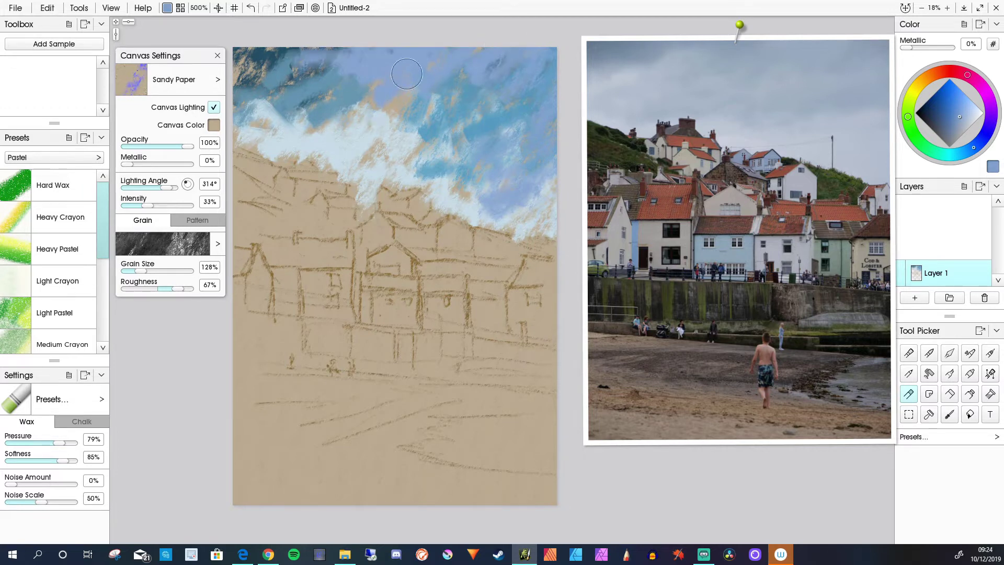
mouse_move(407, 73)
left_mouse_down()
mouse_move(369, 125)
mouse_move(386, 127)
mouse_move(387, 88)
mouse_move(296, 128)
left_mouse_up()
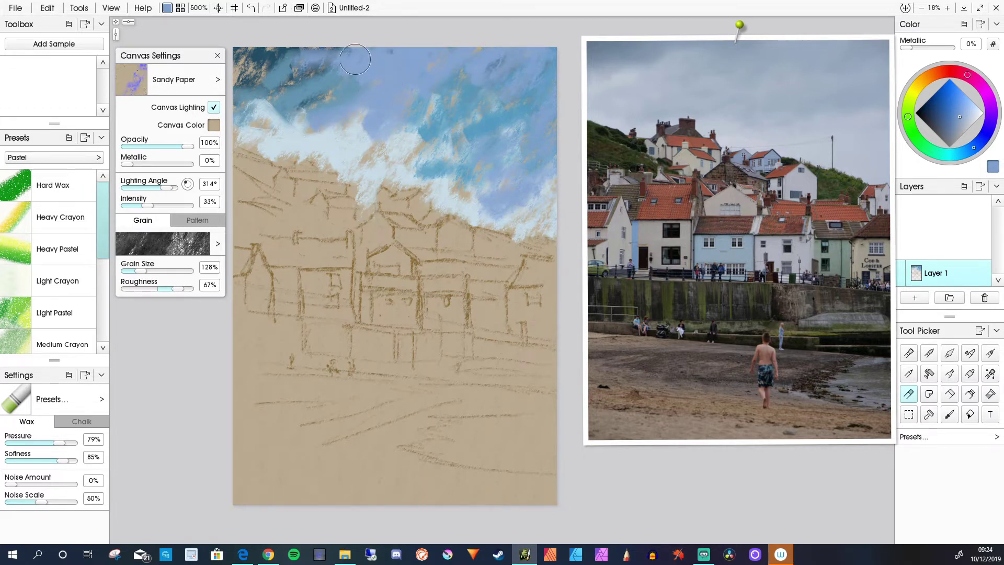
mouse_move(355, 59)
left_mouse_down()
mouse_move(285, 86)
mouse_move(345, 48)
mouse_move(264, 84)
mouse_move(296, 45)
mouse_move(261, 78)
mouse_move(438, 93)
mouse_move(419, 122)
mouse_move(493, 57)
left_mouse_up()
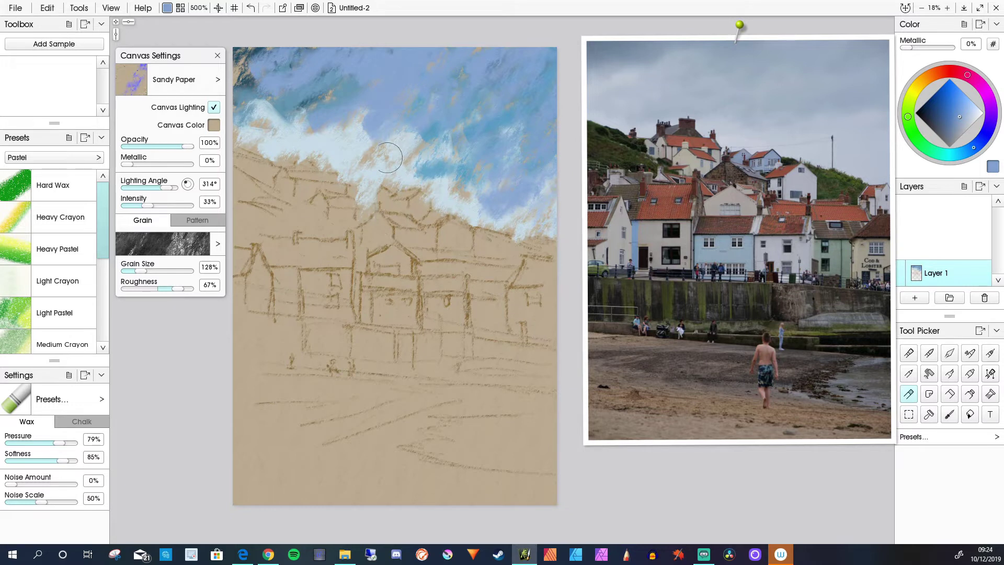
Step: Lighten the clouds above the right-hand roofs with a pale lavender-blue
left_click(977, 113)
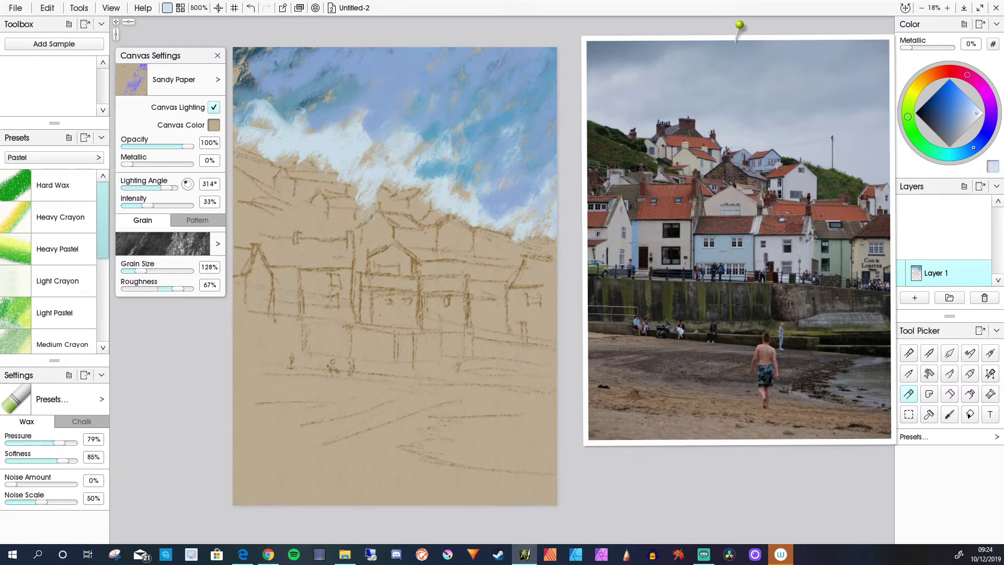
mouse_move(495, 165)
left_mouse_down()
mouse_move(474, 192)
mouse_move(526, 178)
mouse_move(510, 220)
mouse_move(514, 197)
mouse_move(478, 209)
mouse_move(481, 227)
left_mouse_up()
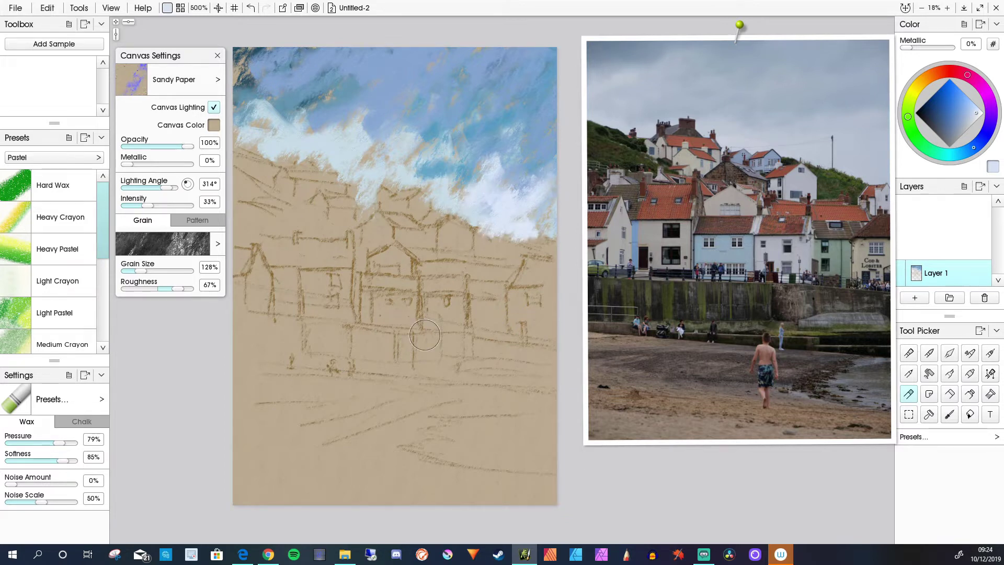
Step: Reduce the pastel size to 416% and lighten the clouds above the right-hand roofs out to the canvas edge
key("[")
left_click_drag(426, 189, 471, 226)
key("bracketleft")
right_click(469, 238)
left_click(453, 211)
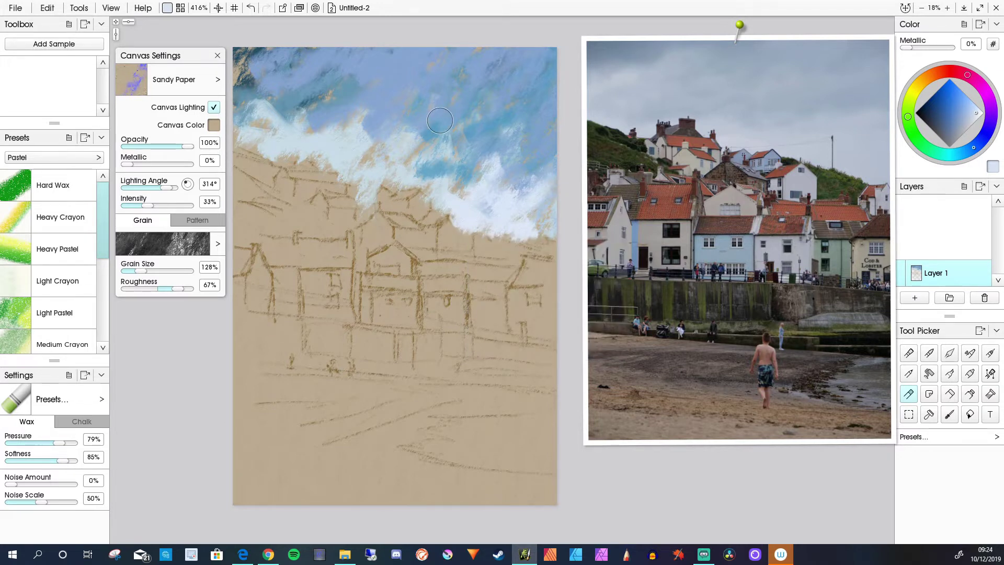
key("ctrl+z")
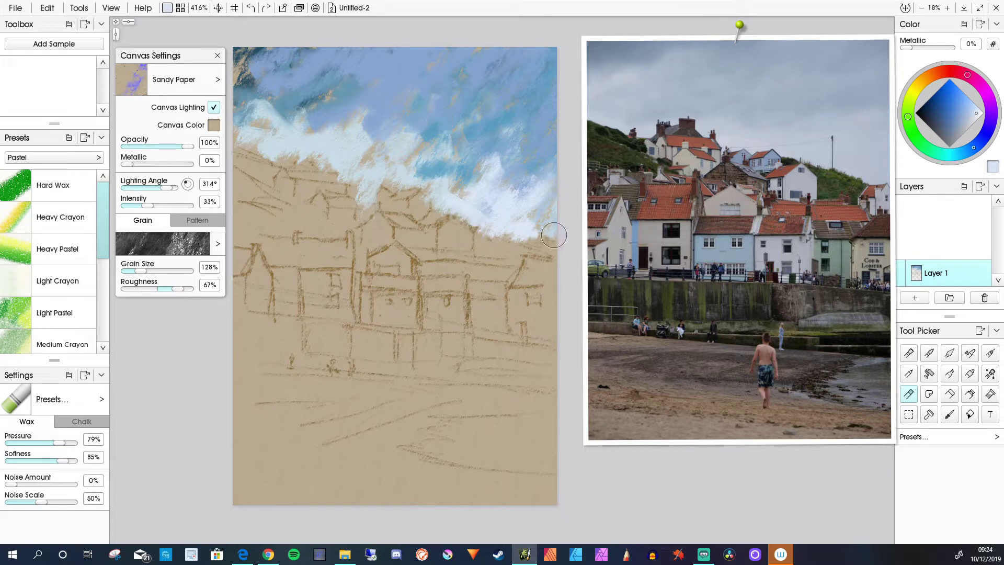
mouse_move(556, 235)
left_mouse_down()
mouse_move(516, 226)
mouse_move(558, 228)
left_mouse_up()
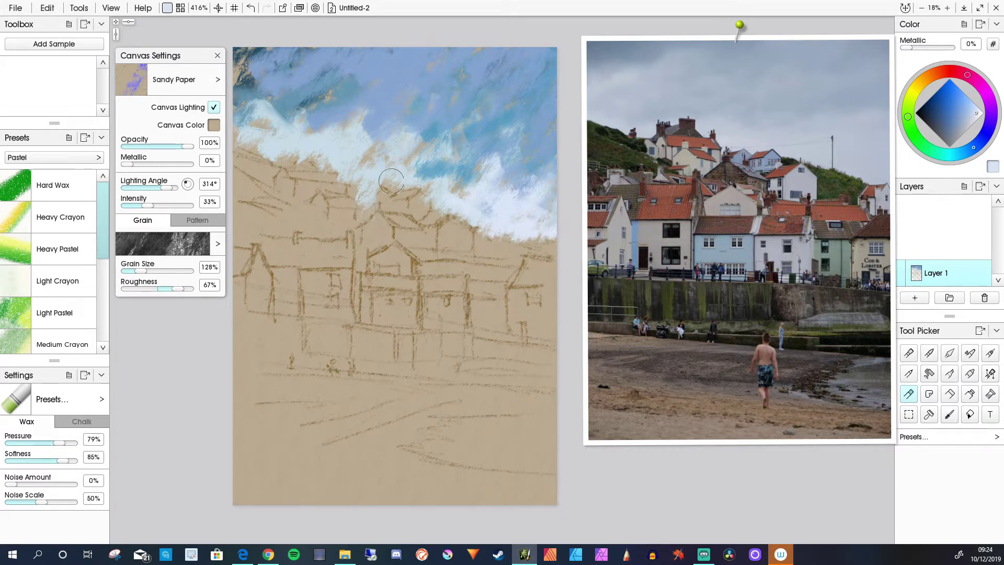
Step: Build up billowing pale lavender-white clouds across the central sky, extending towards both the left and right cloud banks
mouse_move(414, 184)
left_mouse_down()
mouse_move(394, 183)
mouse_move(348, 135)
mouse_move(316, 164)
mouse_move(380, 164)
mouse_move(403, 135)
mouse_move(385, 151)
mouse_move(451, 139)
mouse_move(473, 123)
mouse_move(373, 119)
left_mouse_up()
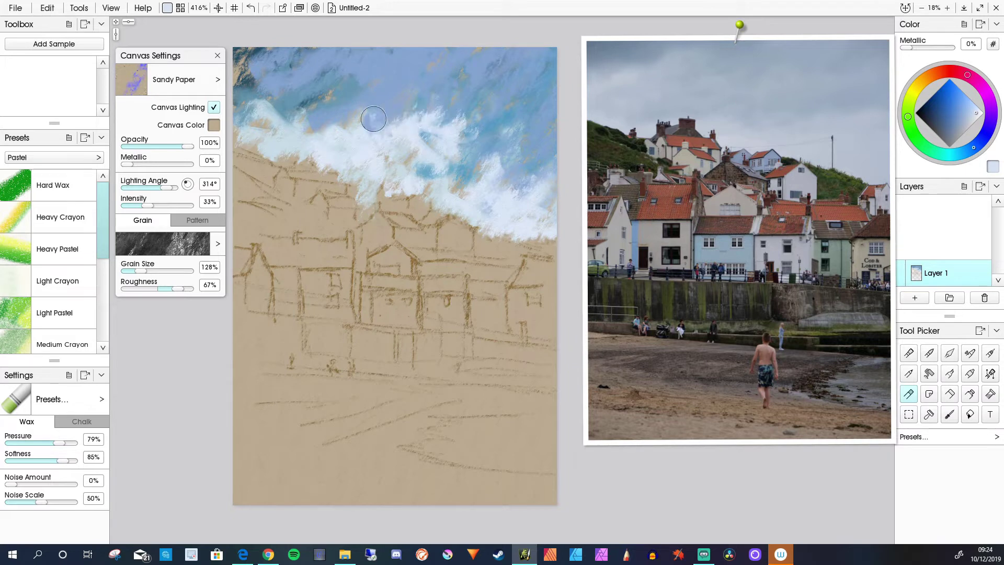
left_click_drag(478, 142, 451, 182)
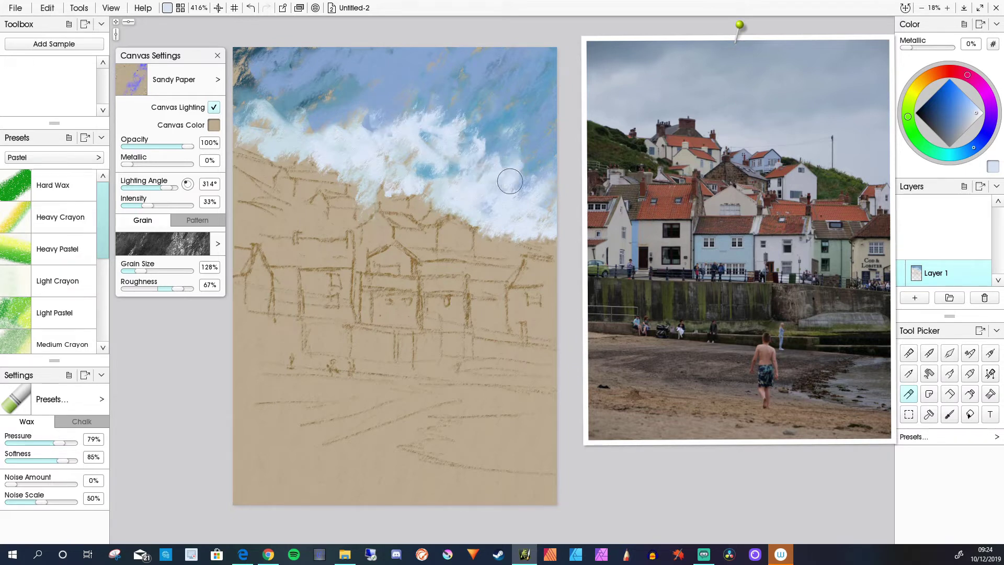
left_click_drag(363, 122, 328, 128)
mouse_move(451, 124)
left_mouse_down()
mouse_move(471, 102)
mouse_move(484, 113)
mouse_move(465, 133)
left_mouse_up()
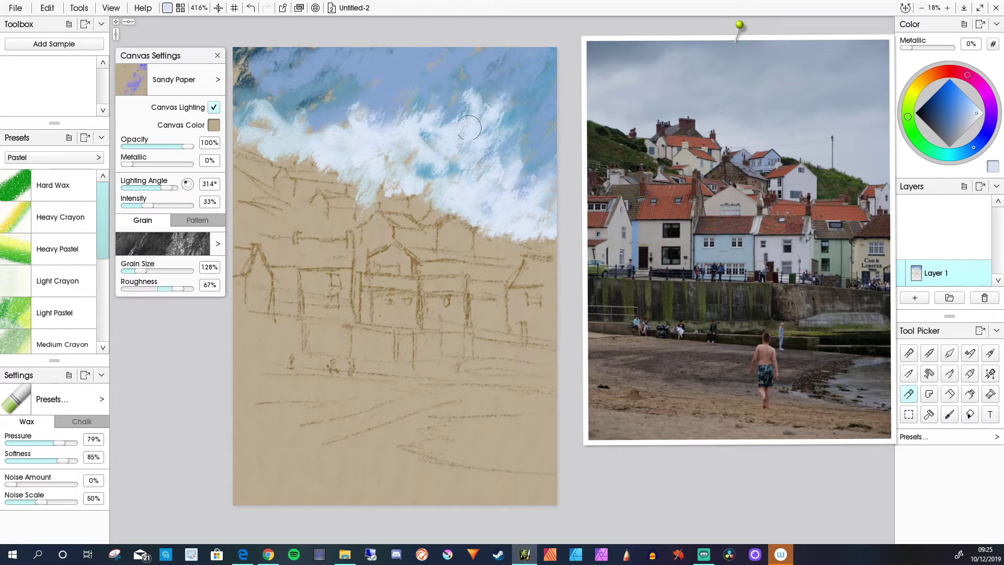
mouse_move(345, 105)
left_mouse_down()
mouse_move(337, 109)
mouse_move(356, 99)
mouse_move(327, 117)
mouse_move(291, 115)
left_mouse_up()
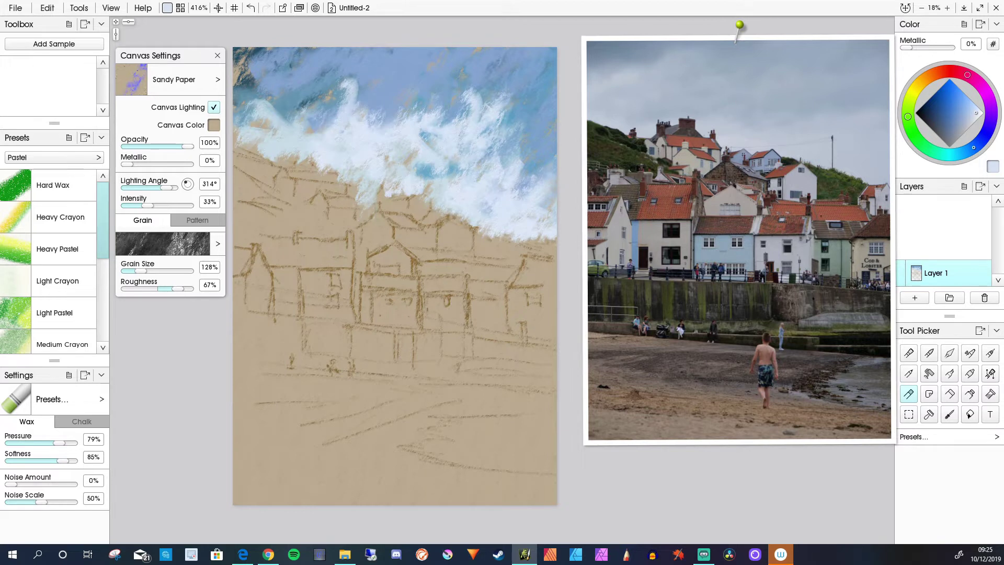
Step: With the Medium Size Pastel at 80% pressure, refine the cloud edge along the rooftops and add crisp whitish strokes at the left
scroll(48, 262, "down", 4)
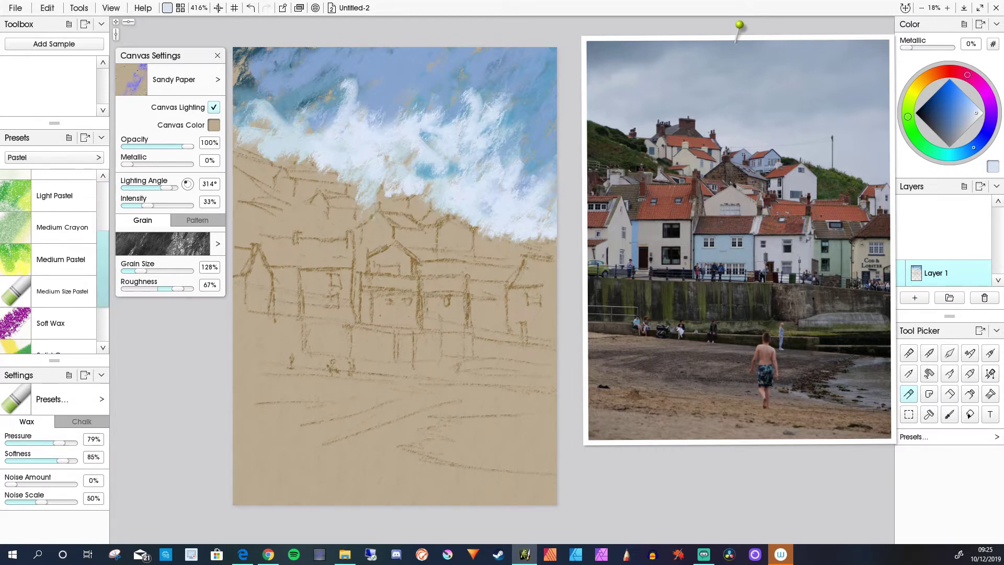
left_click(62, 291)
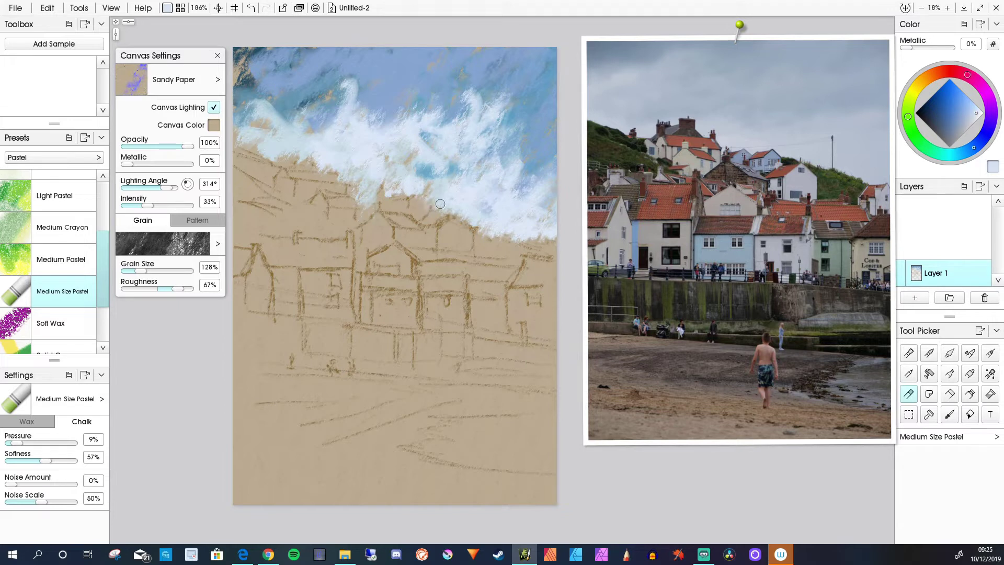
left_click_drag(17, 443, 62, 442)
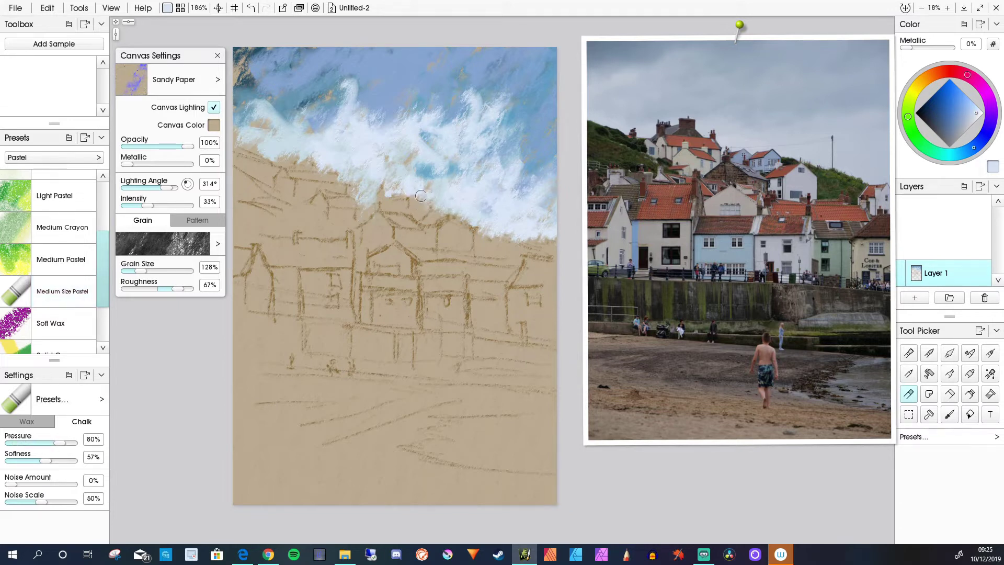
left_click_drag(425, 196, 430, 199)
mouse_move(481, 227)
left_mouse_down()
mouse_move(536, 249)
mouse_move(484, 230)
mouse_move(544, 237)
mouse_move(561, 249)
mouse_move(516, 237)
mouse_move(567, 258)
left_mouse_up()
left_click_drag(332, 172, 333, 171)
left_click_drag(324, 117, 311, 107)
mouse_move(318, 160)
left_mouse_down()
mouse_move(287, 147)
mouse_move(304, 160)
left_mouse_up()
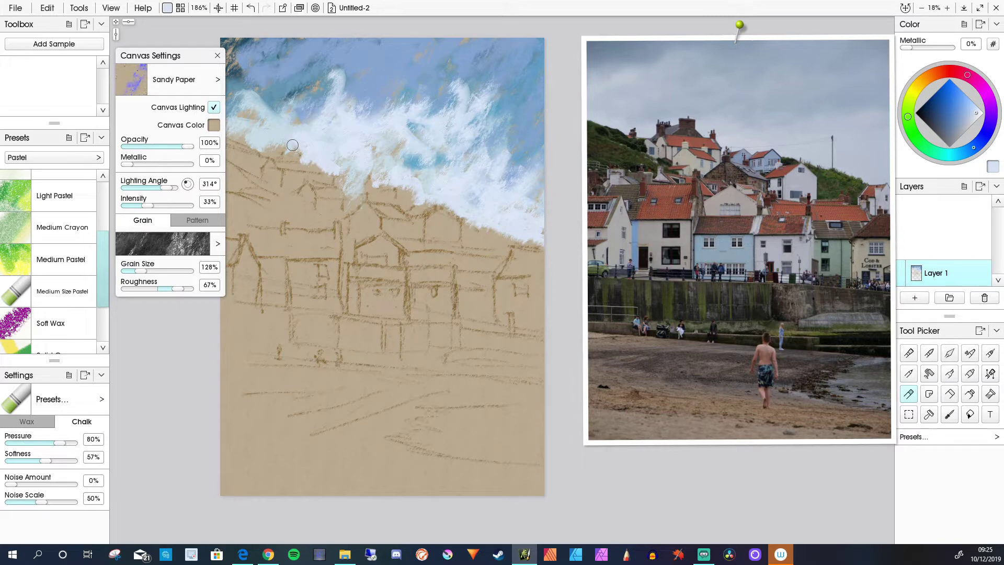
mouse_move(234, 151)
left_mouse_down()
mouse_move(290, 139)
mouse_move(263, 144)
mouse_move(294, 150)
mouse_move(257, 145)
mouse_move(282, 142)
mouse_move(235, 126)
mouse_move(234, 99)
mouse_move(227, 103)
mouse_move(242, 152)
mouse_move(271, 107)
mouse_move(298, 119)
mouse_move(284, 92)
mouse_move(305, 117)
mouse_move(294, 86)
mouse_move(316, 117)
left_mouse_up()
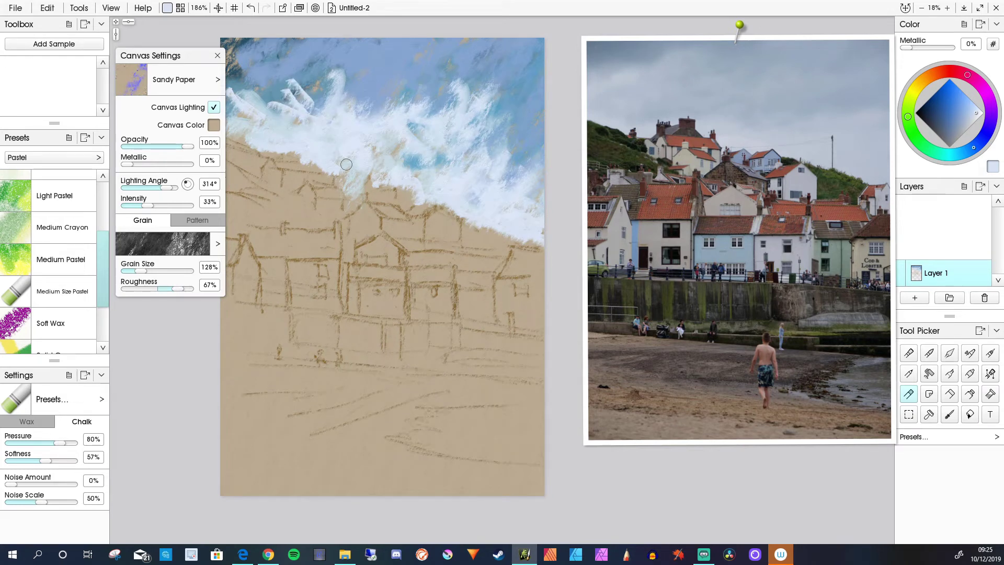
Step: Switch to the Solid Pastel preset at 343% size and soften the hard white cloud strokes near the left edge
scroll(484, 262, "up", 3)
scroll(484, 261, "down", 2)
left_click_drag(382, 267, 440, 311)
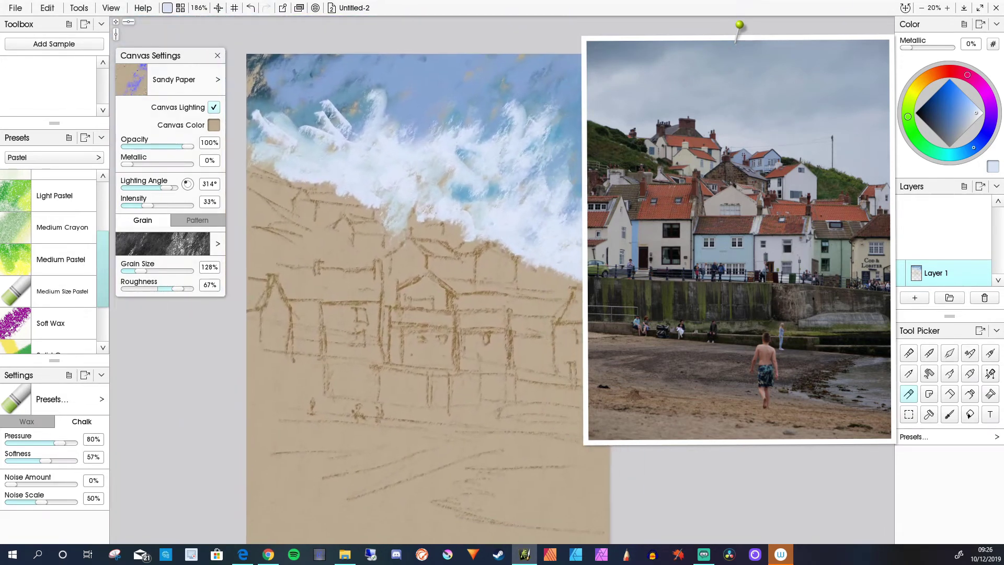
scroll(260, 177, "down", 2)
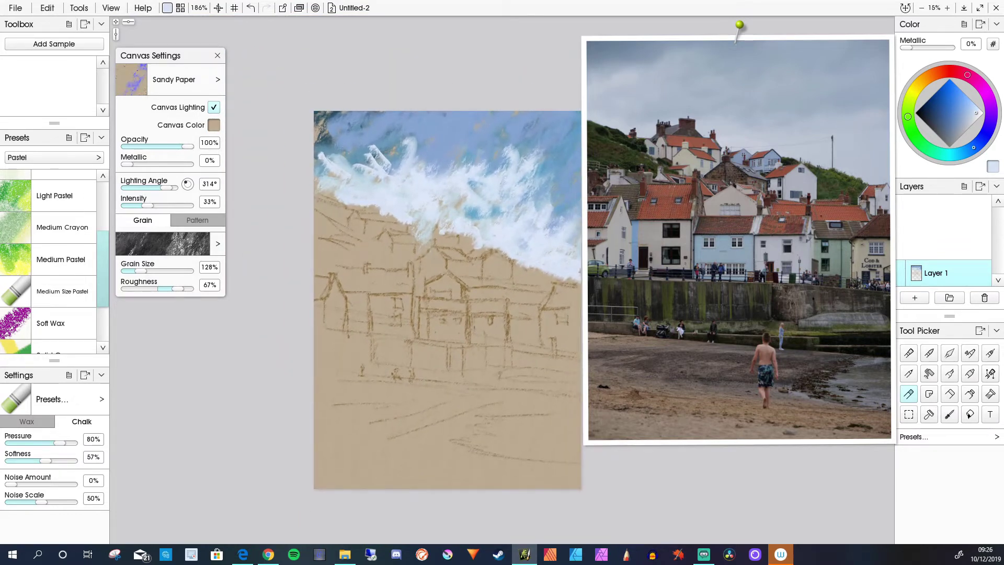
scroll(52, 261, "down", 3)
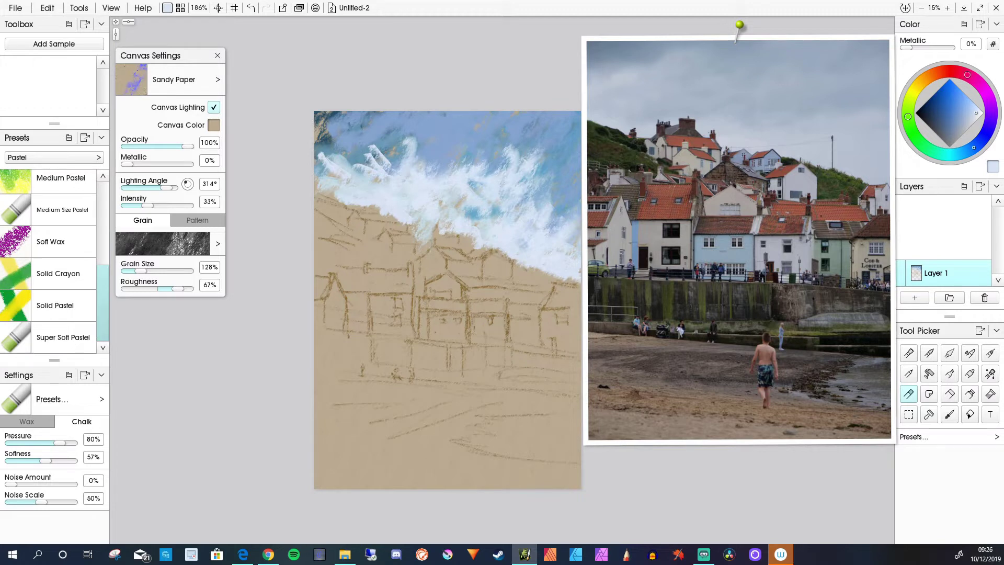
left_click(55, 306)
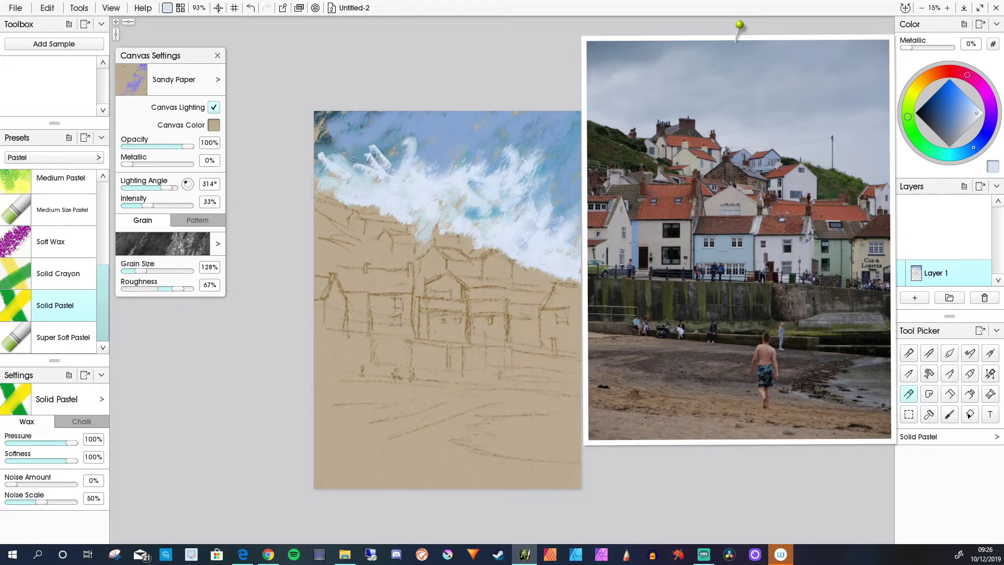
mouse_move(326, 148)
left_mouse_down()
mouse_move(318, 136)
mouse_move(368, 161)
mouse_move(331, 156)
left_mouse_up()
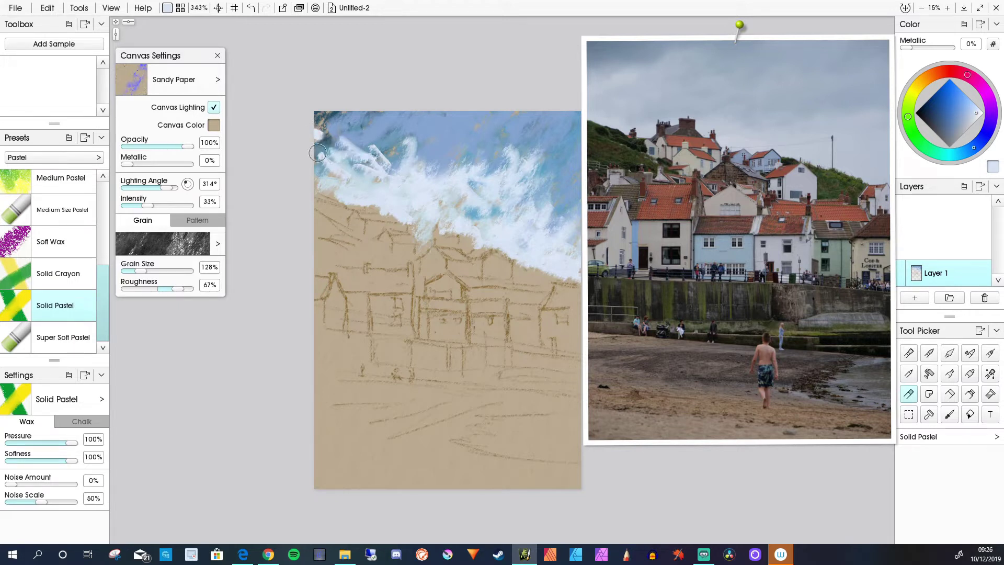
Step: Set the pastel to Chalk and layer pale cloud strokes from the left hillside to the central rooftops
left_click(81, 421)
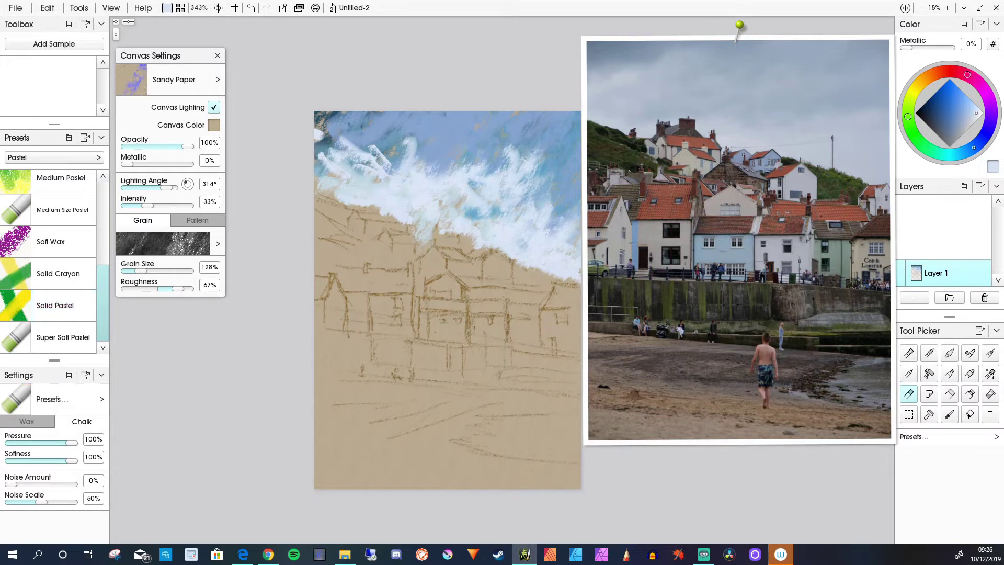
mouse_move(372, 152)
left_mouse_down()
mouse_move(405, 160)
mouse_move(392, 178)
left_mouse_up()
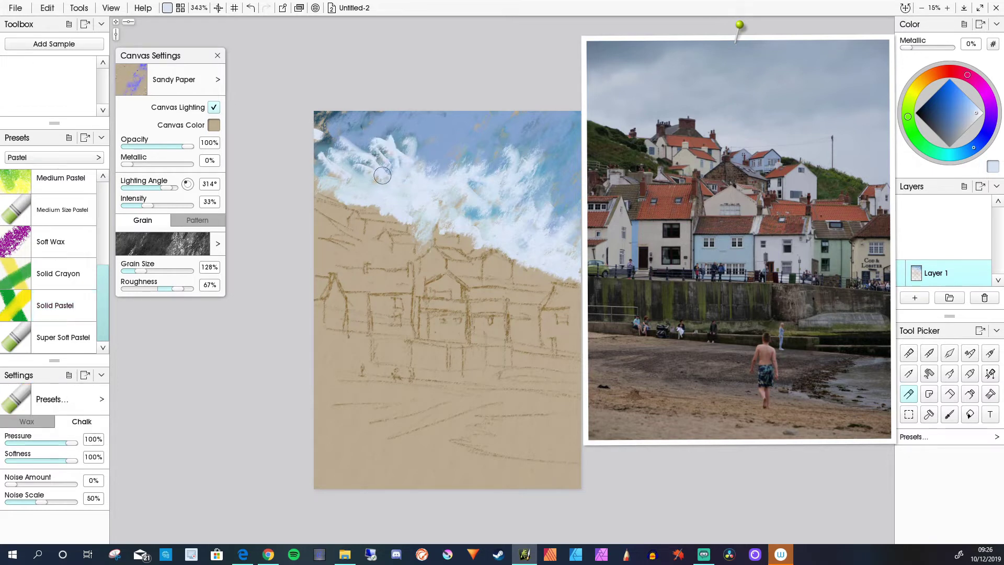
mouse_move(359, 207)
left_mouse_down()
mouse_move(384, 204)
mouse_move(357, 207)
mouse_move(371, 200)
mouse_move(346, 199)
mouse_move(356, 206)
mouse_move(323, 191)
left_mouse_up()
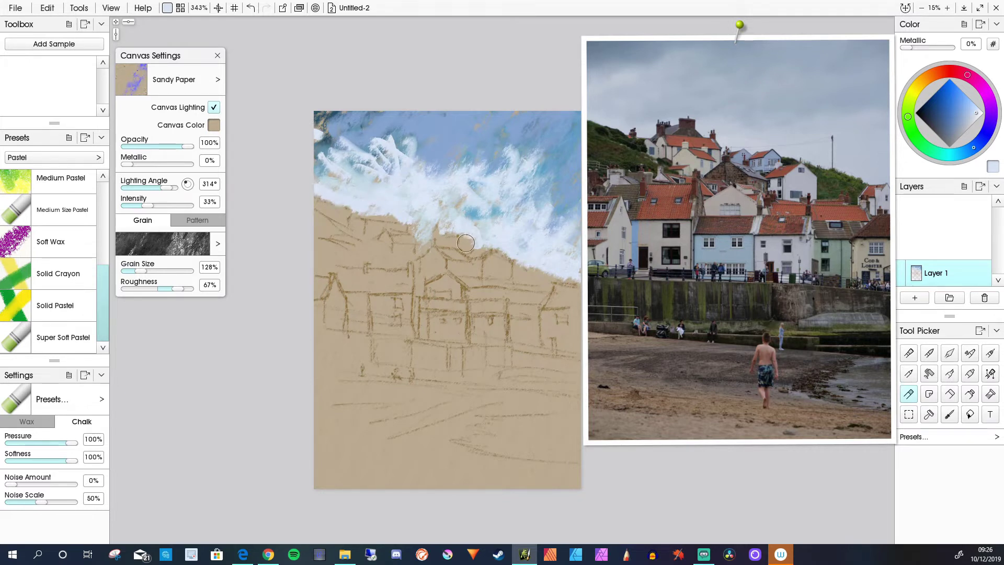
left_click_drag(458, 227, 463, 246)
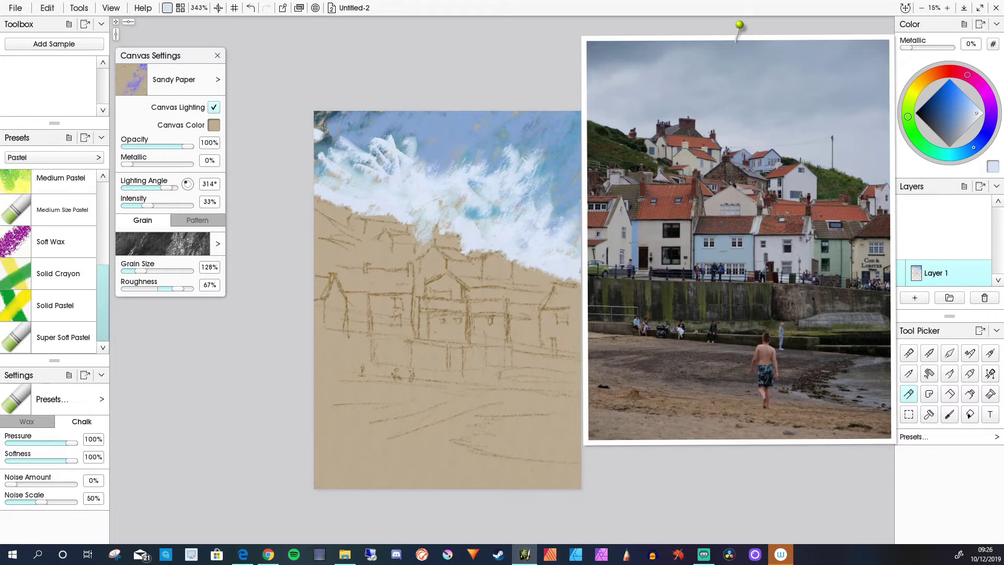
Step: Move the reference photo clear of the painting and layer grey-blue over the right-hand sky at 500% pastel size
left_click_drag(586, 270, 616, 268)
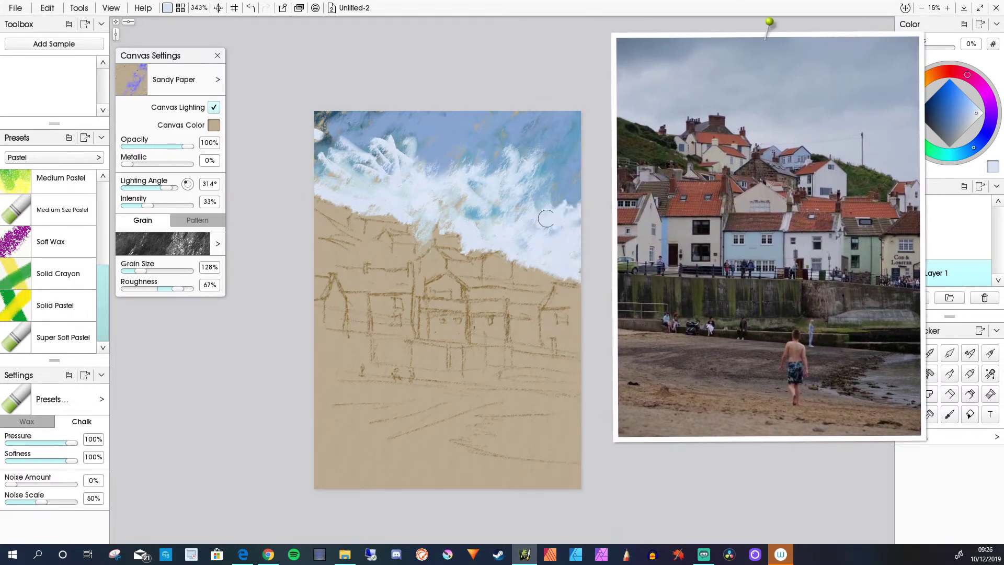
left_click_drag(456, 179, 503, 175, "shift")
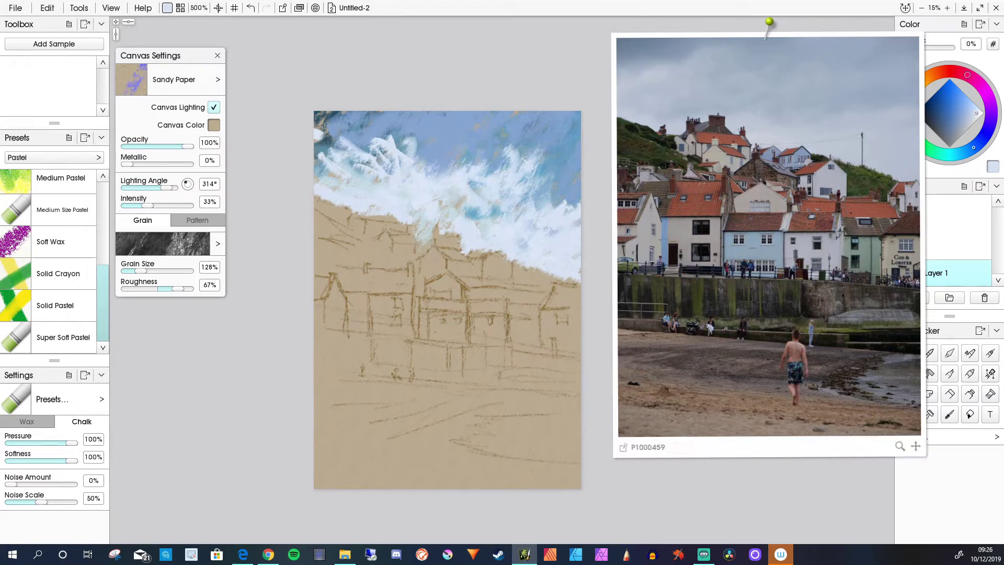
left_click(958, 122)
mouse_move(548, 202)
left_mouse_down()
mouse_move(554, 223)
mouse_move(566, 222)
mouse_move(529, 215)
mouse_move(557, 207)
mouse_move(556, 224)
mouse_move(544, 186)
mouse_move(530, 198)
mouse_move(564, 240)
mouse_move(577, 222)
mouse_move(559, 206)
left_mouse_up()
left_click(972, 114)
mouse_move(536, 157)
left_mouse_down()
mouse_move(539, 192)
mouse_move(553, 160)
mouse_move(505, 205)
mouse_move(492, 176)
mouse_move(508, 139)
mouse_move(520, 170)
mouse_move(541, 139)
mouse_move(557, 142)
mouse_move(552, 151)
mouse_move(579, 160)
mouse_move(558, 195)
mouse_move(516, 203)
mouse_move(530, 166)
mouse_move(545, 163)
mouse_move(529, 206)
mouse_move(540, 222)
mouse_move(589, 169)
mouse_move(558, 208)
left_mouse_up()
Step: Tone down the white clouds across the centre and left of the sky with a muted grey-blue
left_click(964, 122)
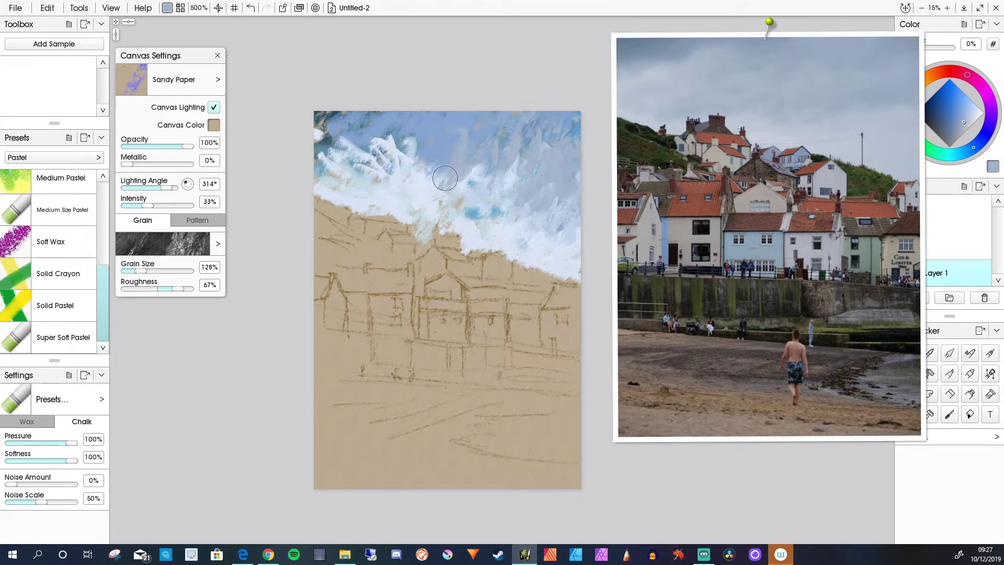
mouse_move(434, 160)
left_mouse_down()
mouse_move(469, 118)
mouse_move(438, 140)
mouse_move(432, 133)
mouse_move(443, 133)
mouse_move(392, 171)
mouse_move(425, 168)
mouse_move(388, 193)
mouse_move(436, 196)
mouse_move(406, 170)
mouse_move(371, 182)
mouse_move(405, 148)
mouse_move(370, 155)
mouse_move(370, 143)
mouse_move(343, 157)
mouse_move(331, 127)
mouse_move(312, 134)
mouse_move(342, 110)
mouse_move(309, 113)
mouse_move(384, 101)
mouse_move(345, 124)
mouse_move(382, 109)
mouse_move(341, 110)
mouse_move(338, 134)
mouse_move(303, 171)
mouse_move(340, 165)
mouse_move(323, 179)
mouse_move(359, 165)
mouse_move(313, 179)
mouse_move(339, 162)
mouse_move(356, 174)
mouse_move(492, 186)
mouse_move(505, 169)
mouse_move(470, 223)
mouse_move(501, 206)
mouse_move(466, 224)
mouse_move(448, 209)
mouse_move(536, 184)
mouse_move(479, 219)
left_mouse_up()
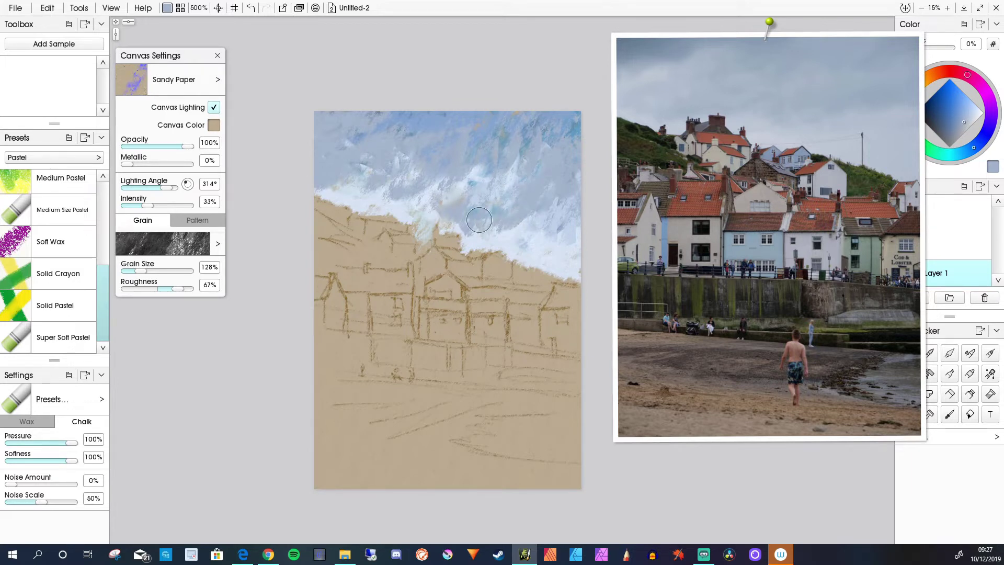
mouse_move(479, 220)
left_mouse_down()
mouse_move(578, 103)
mouse_move(536, 151)
mouse_move(518, 111)
mouse_move(444, 178)
left_mouse_up()
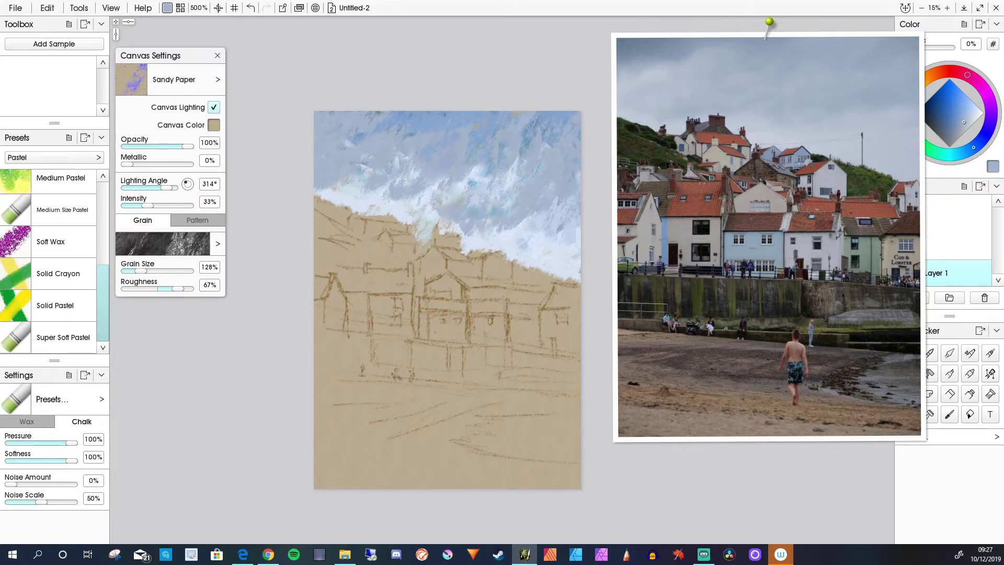
Step: Sample a medium blue from the sky and glaze it over the upper sky and clouds from right to left
left_click(497, 146, "alt")
mouse_move(559, 131)
left_mouse_down()
mouse_move(560, 192)
mouse_move(571, 187)
mouse_move(580, 126)
mouse_move(499, 177)
left_mouse_up()
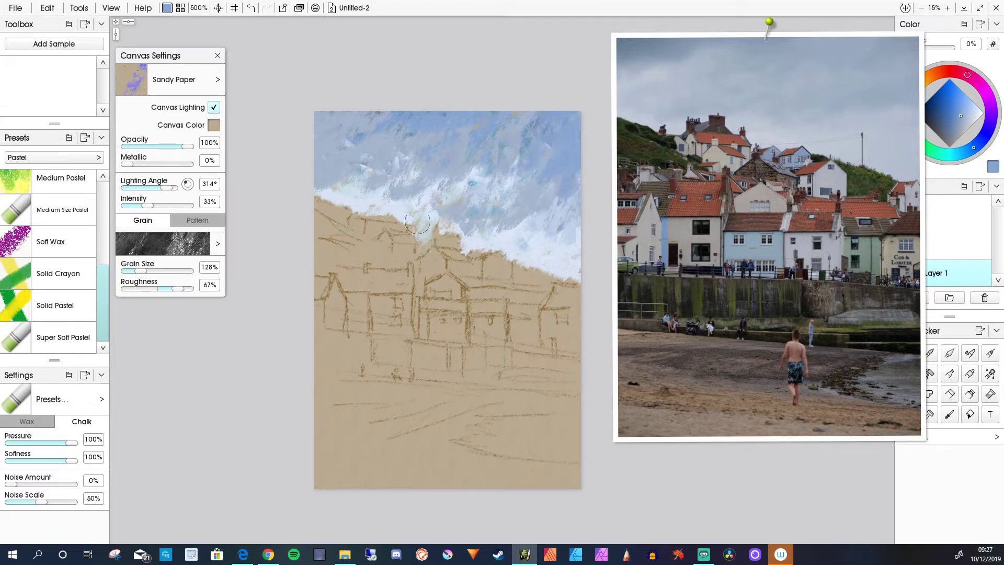
left_click_drag(481, 136, 469, 132)
left_click_drag(523, 100, 518, 118)
mouse_move(475, 197)
left_mouse_down()
mouse_move(464, 178)
mouse_move(429, 200)
left_mouse_up()
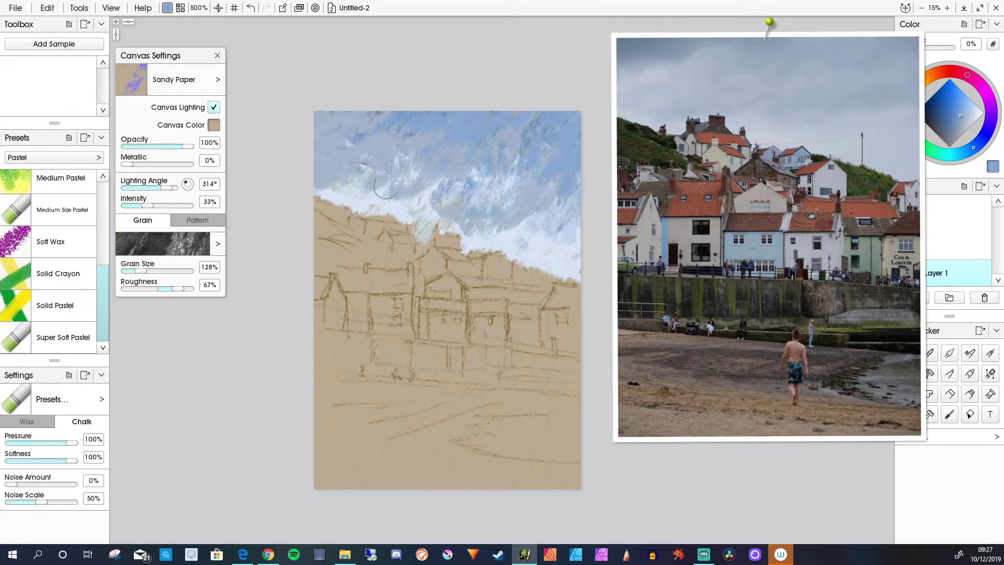
mouse_move(407, 166)
left_mouse_down()
mouse_move(392, 160)
mouse_move(382, 175)
mouse_move(334, 166)
left_mouse_up()
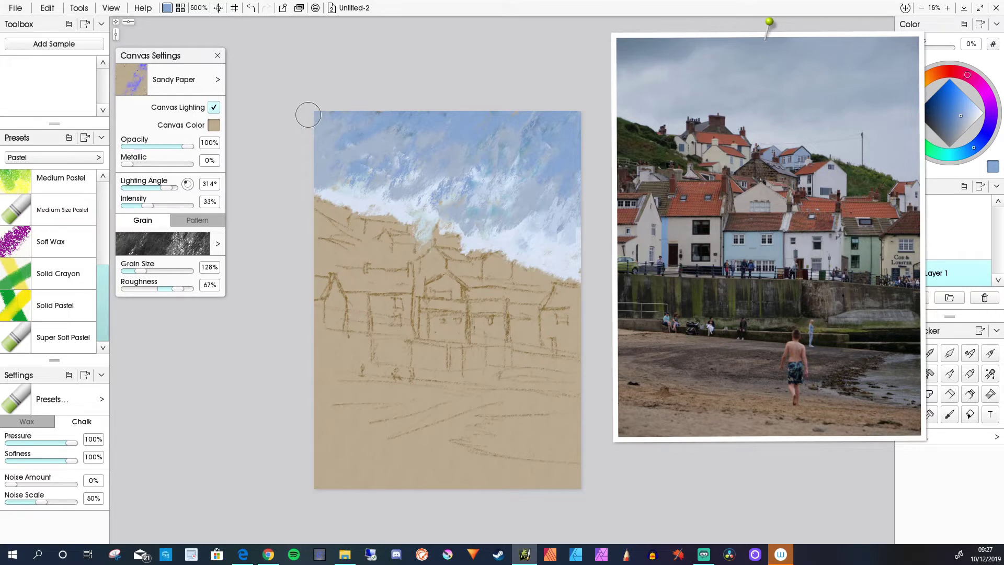
Step: Shrink the reference photo to roughly half size and place it clear of the canvas and the colour wheel
left_click(941, 154)
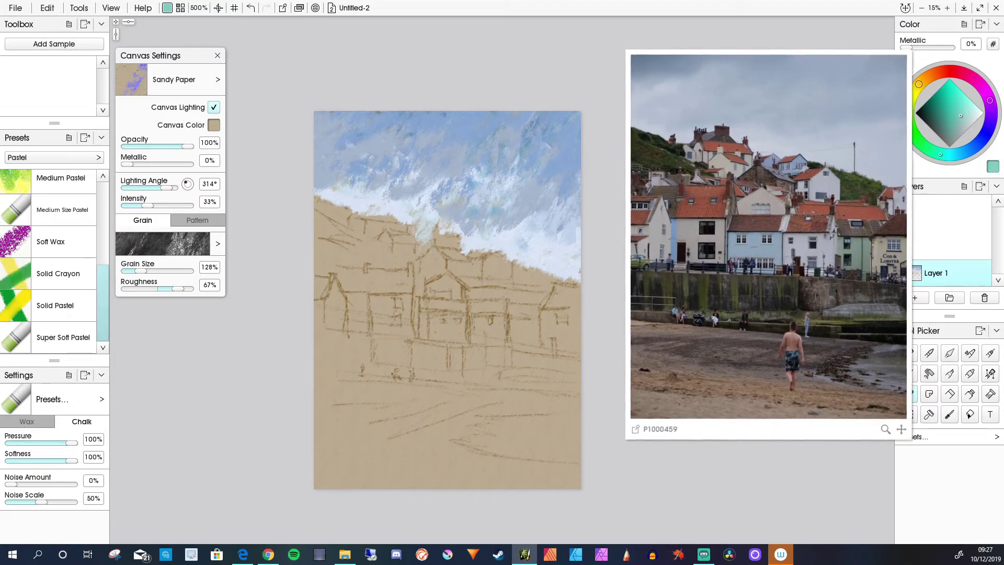
left_click_drag(625, 426, 625, 423)
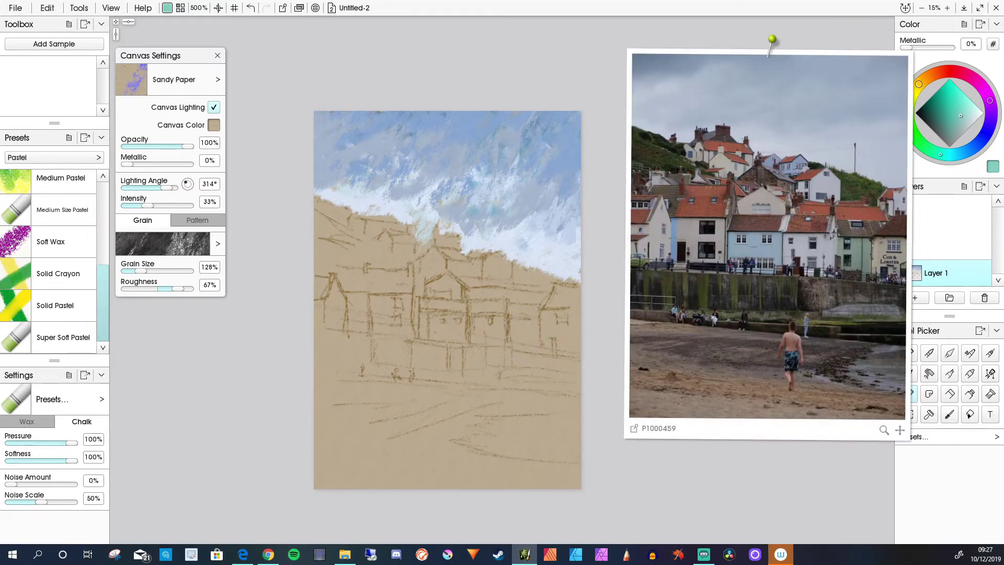
left_click_drag(884, 430, 774, 244)
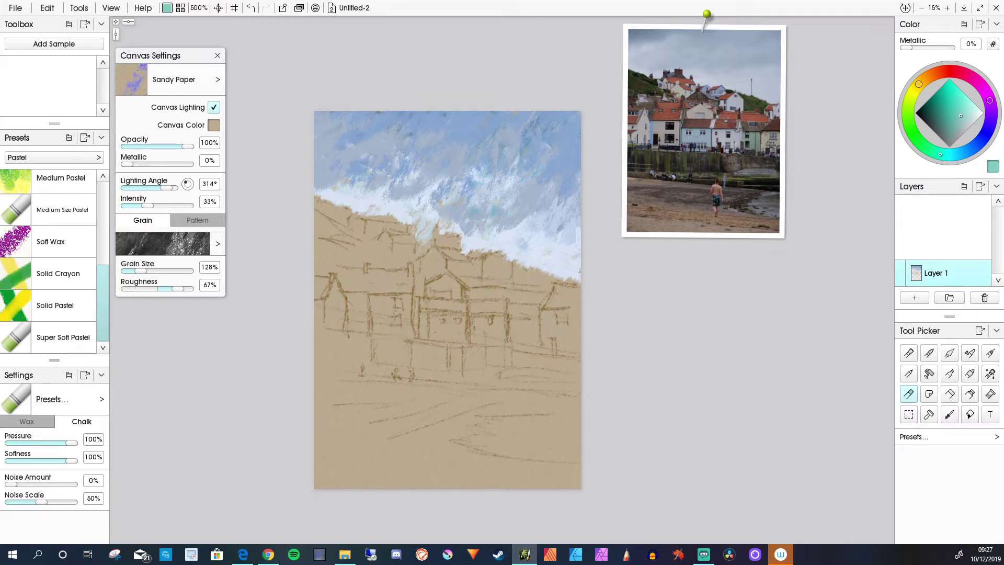
Step: Mix a dark teal and try it along the crest of the left hillside
left_click(941, 101)
left_click_drag(940, 92, 911, 98)
left_click(937, 111)
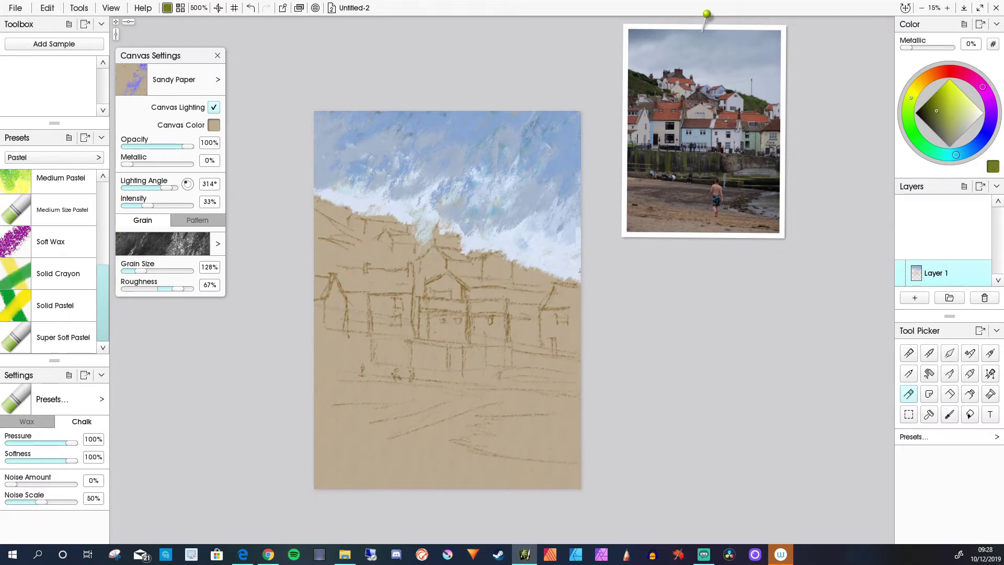
left_click(956, 155)
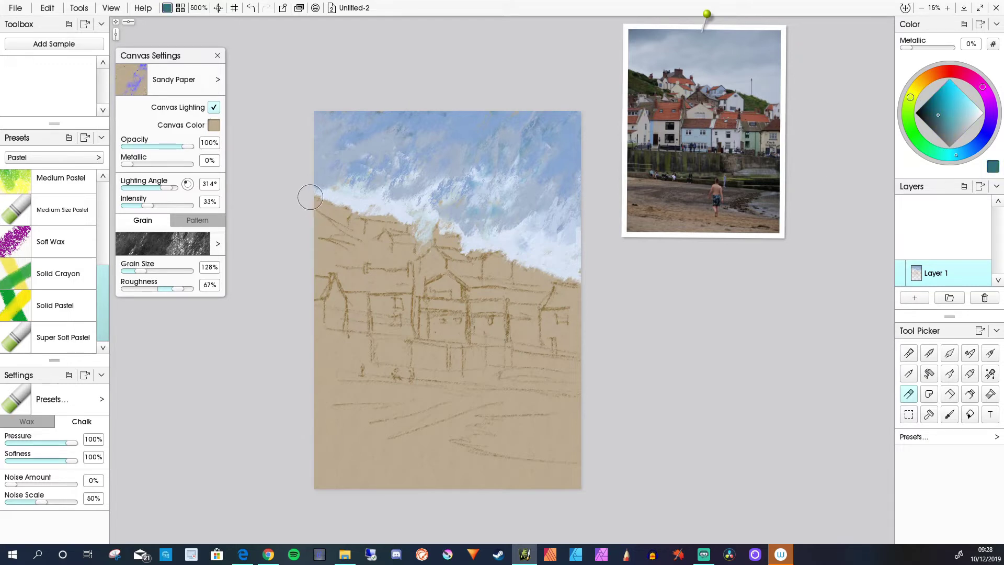
left_click_drag(309, 198, 330, 209)
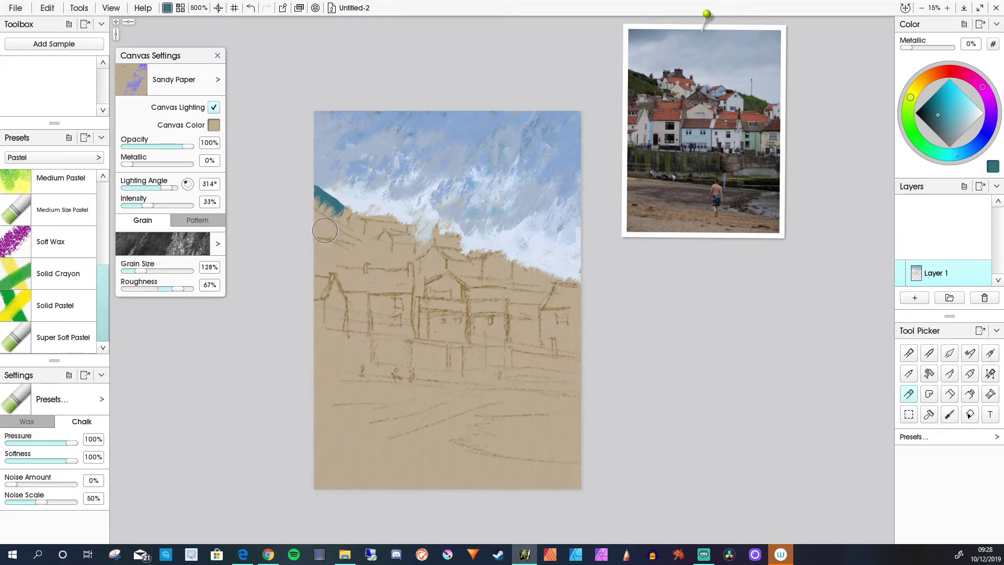
key("ctrl+z")
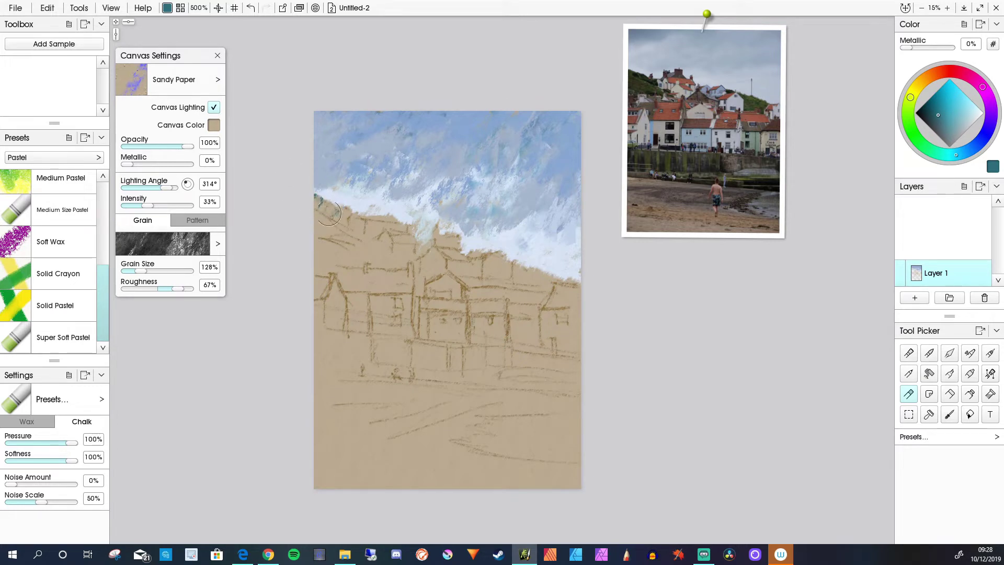
Step: Block in both hillsides with a lighter, muted teal at 350% pastel size and layer olive green over them
left_click(951, 132)
key("bracketleft")
key("bracketleft")
key("bracketleft")
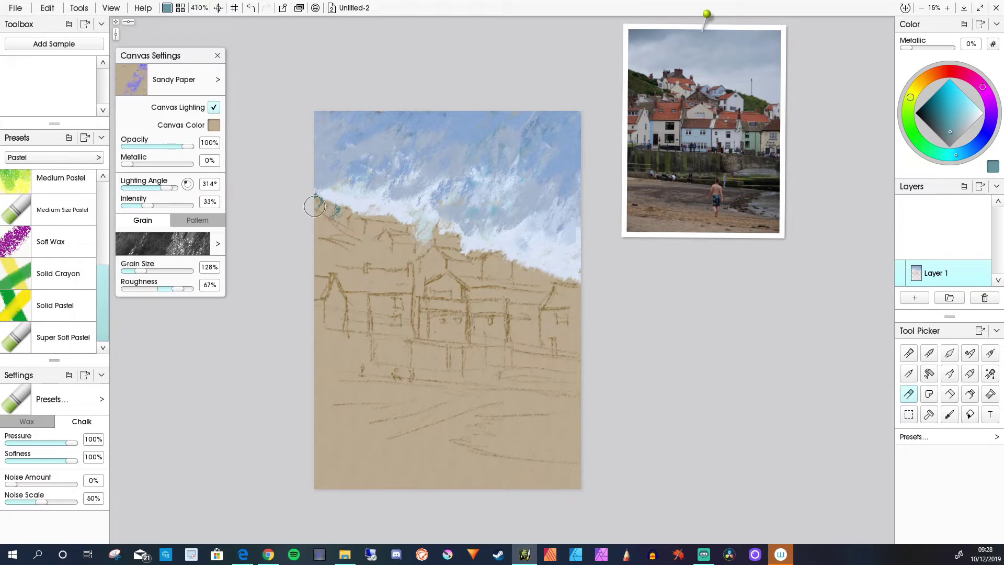
mouse_move(314, 196)
left_mouse_down()
mouse_move(335, 218)
mouse_move(316, 205)
mouse_move(329, 222)
mouse_move(314, 216)
mouse_move(332, 230)
mouse_move(315, 206)
mouse_move(343, 249)
mouse_move(311, 219)
mouse_move(328, 239)
mouse_move(358, 252)
mouse_move(334, 218)
mouse_move(348, 225)
mouse_move(344, 212)
mouse_move(348, 246)
left_mouse_up()
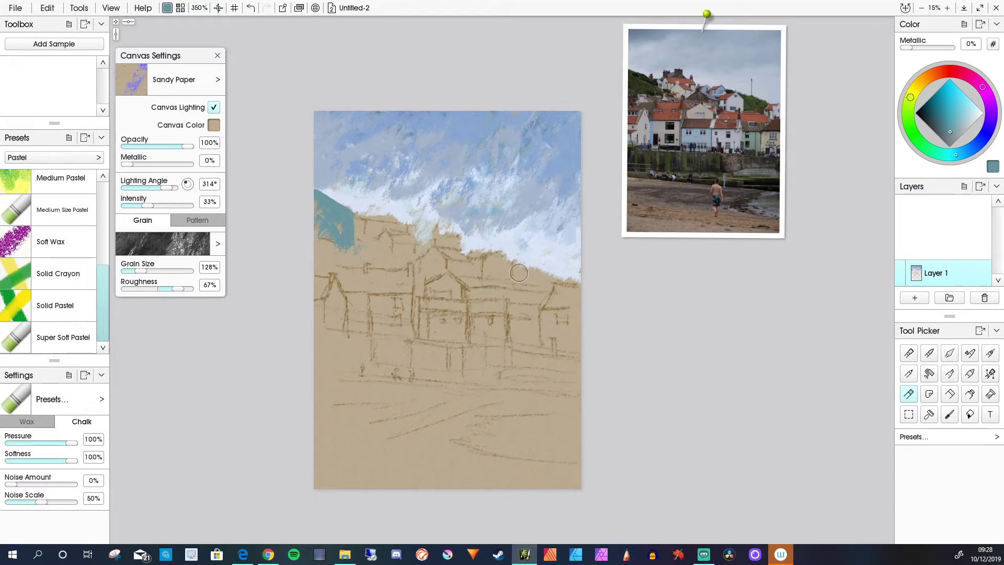
mouse_move(519, 273)
left_mouse_down()
mouse_move(584, 288)
mouse_move(503, 264)
mouse_move(551, 287)
mouse_move(512, 279)
left_mouse_up()
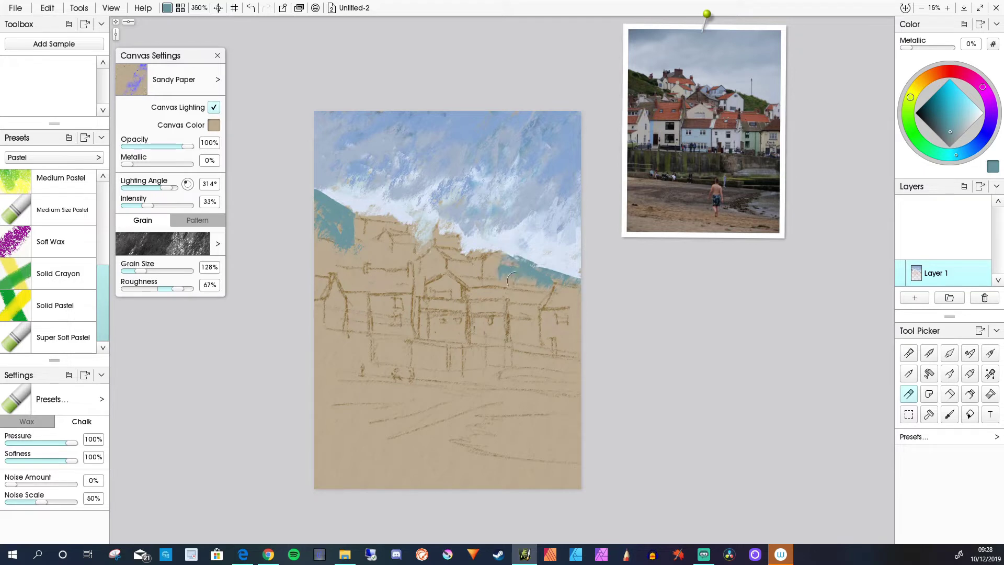
left_click(915, 91)
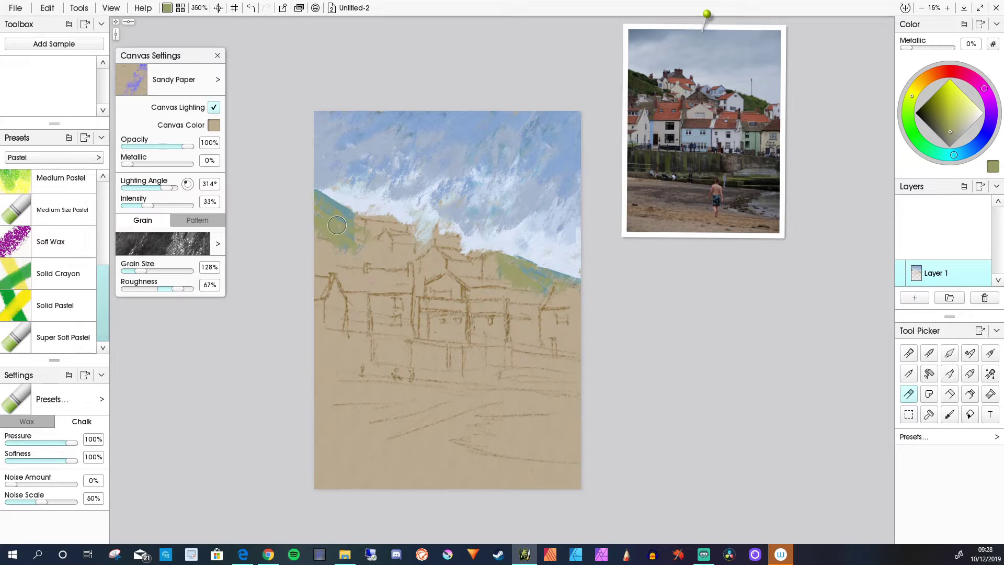
left_click_drag(473, 252, 453, 241)
Step: Block in the wall of the topmost house beside the left hillside with a pale yellow-green
scroll(446, 320, "up", 5)
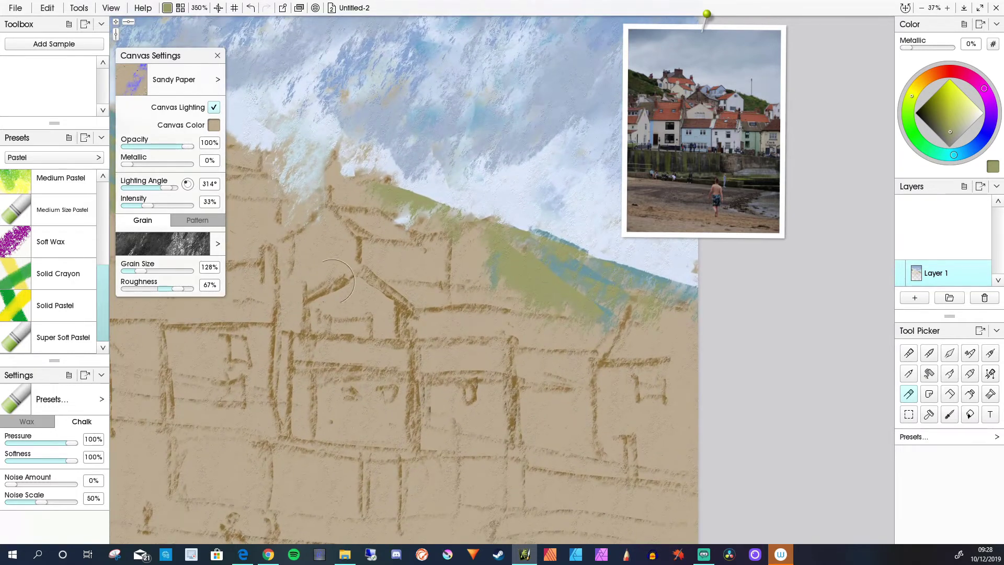
scroll(446, 320, "down", 3)
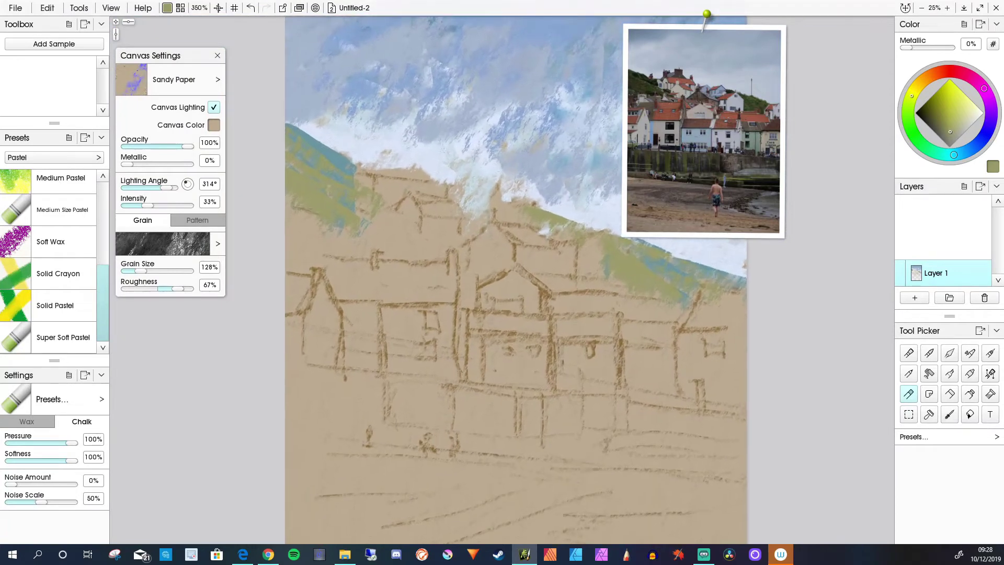
scroll(497, 263, "up", 3)
scroll(497, 263, "down", 1)
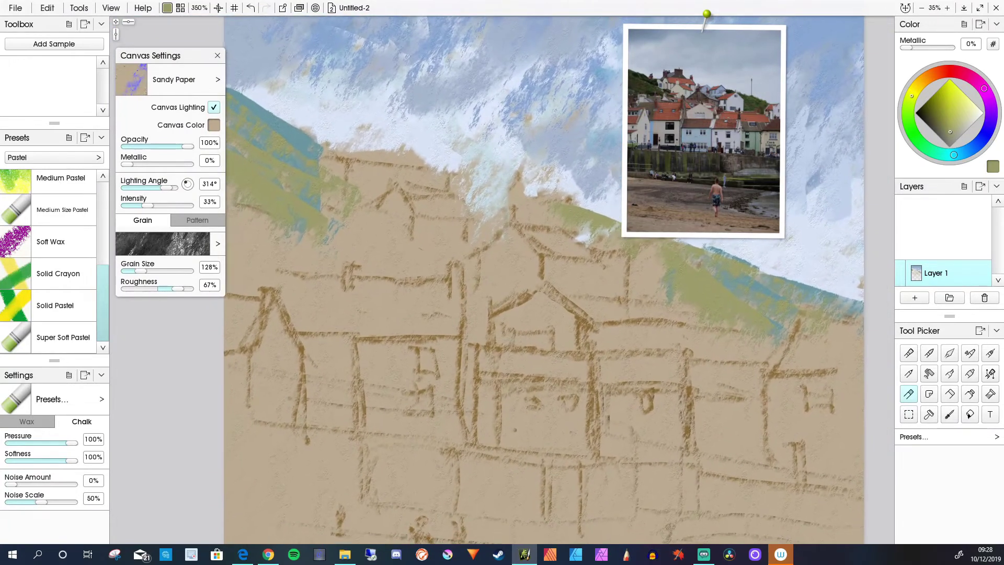
scroll(497, 264, "down", 1)
scroll(446, 354, "up", 1)
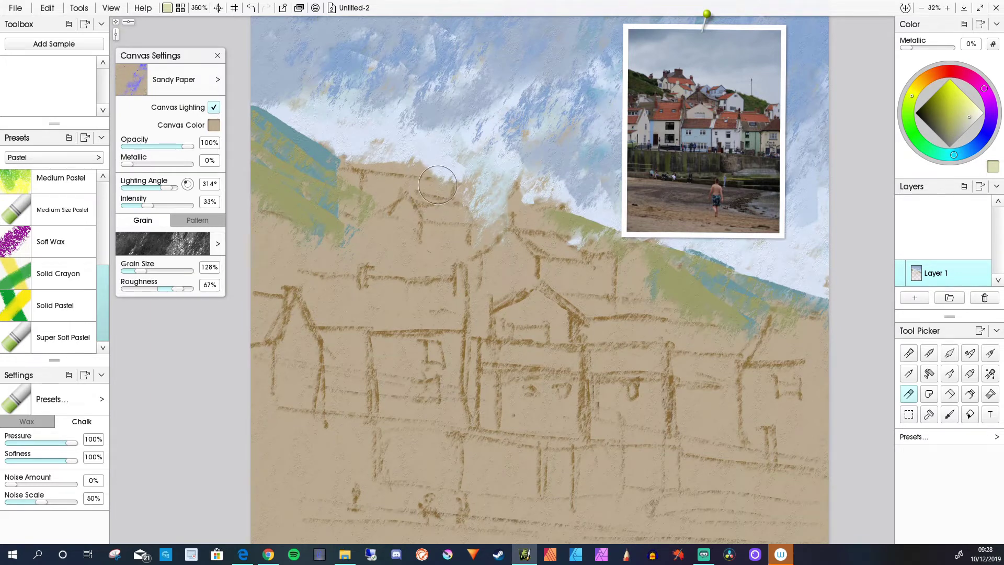
left_click_drag(437, 184, 377, 185)
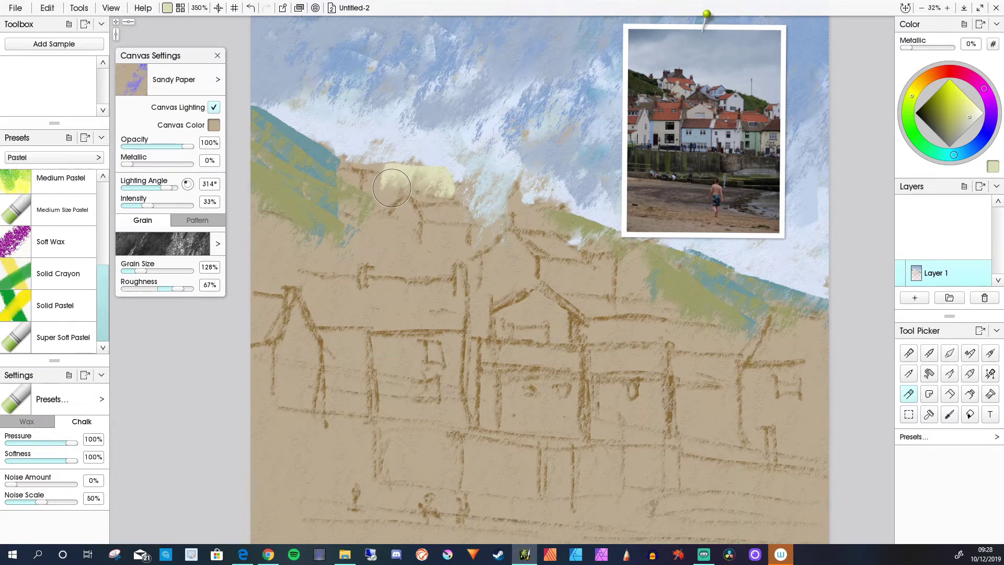
key("ctrl+z")
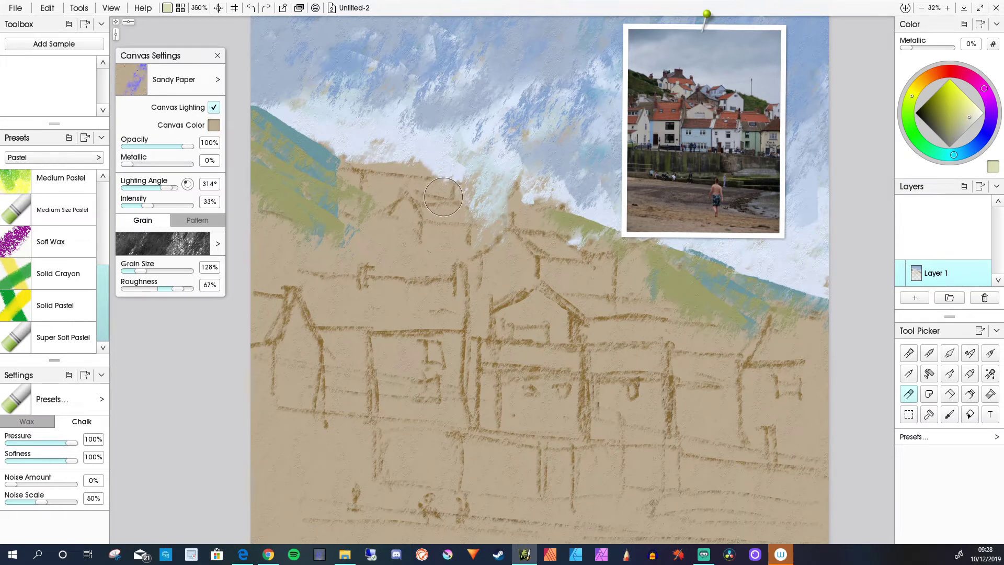
mouse_move(443, 197)
left_mouse_down()
mouse_move(358, 191)
mouse_move(366, 195)
left_mouse_up()
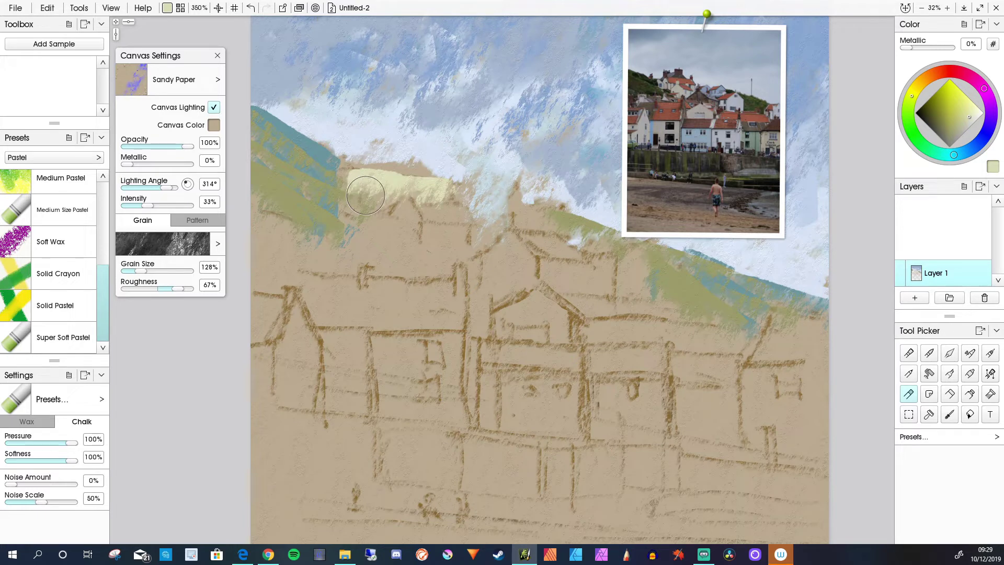
key("ctrl+z")
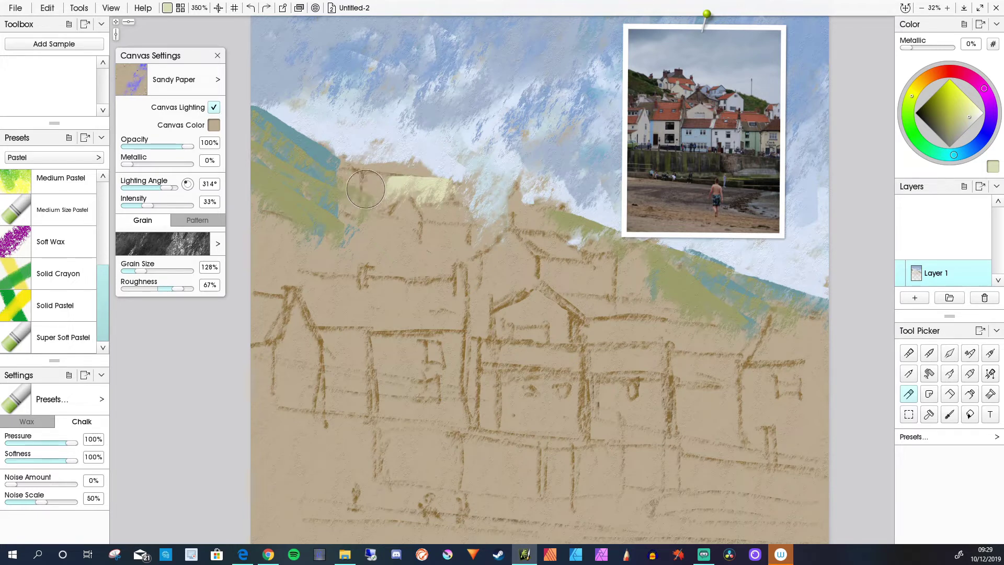
mouse_move(382, 194)
left_mouse_down()
mouse_move(403, 197)
mouse_move(355, 191)
left_mouse_up()
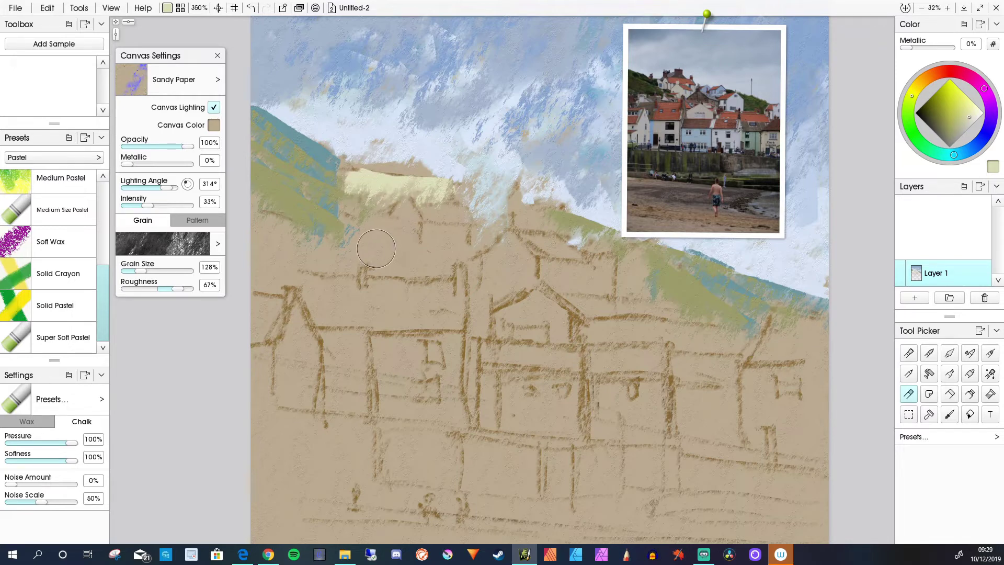
key("ctrl+z")
mouse_move(366, 195)
left_mouse_down()
mouse_move(403, 184)
mouse_move(361, 183)
mouse_move(382, 182)
mouse_move(366, 189)
left_mouse_up()
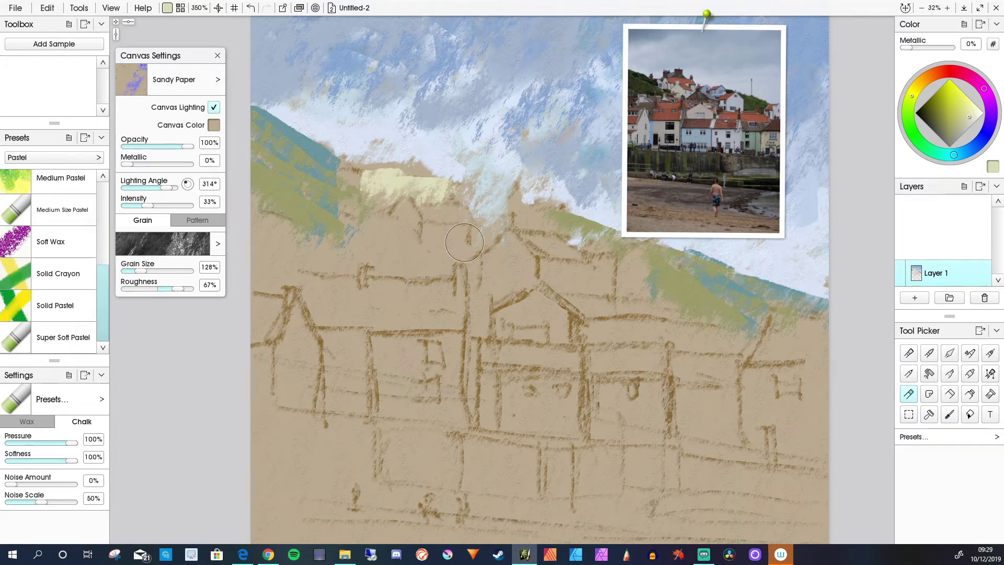
Step: Fill the house below the topmost one and the gabled house at the painting's left edge with the same pale yellow-green
mouse_move(463, 241)
left_mouse_down()
mouse_move(422, 241)
mouse_move(430, 271)
mouse_move(409, 257)
mouse_move(396, 223)
mouse_move(406, 212)
mouse_move(403, 232)
mouse_move(392, 225)
mouse_move(408, 252)
left_mouse_up()
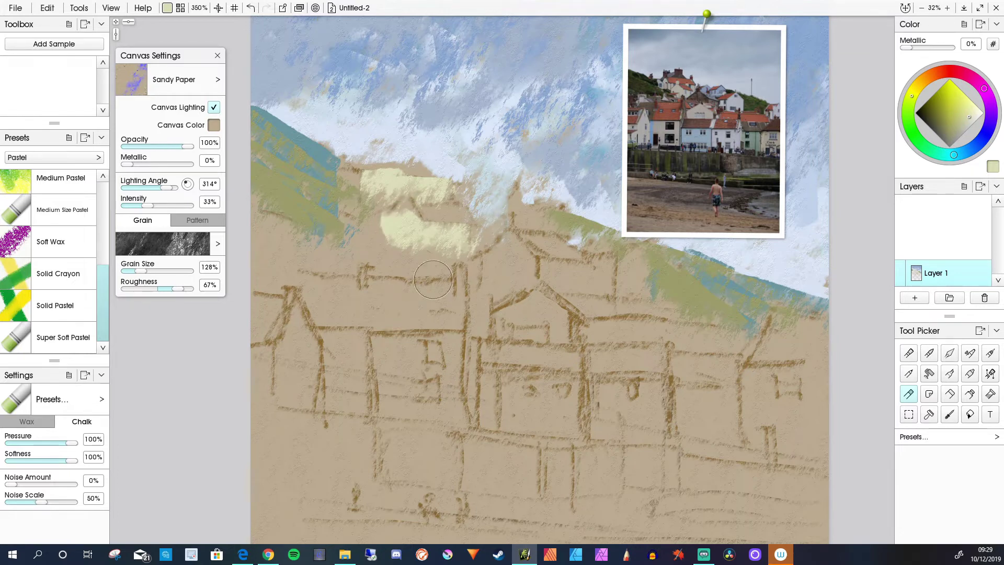
mouse_move(444, 260)
left_mouse_down()
mouse_move(459, 259)
mouse_move(420, 263)
left_mouse_up()
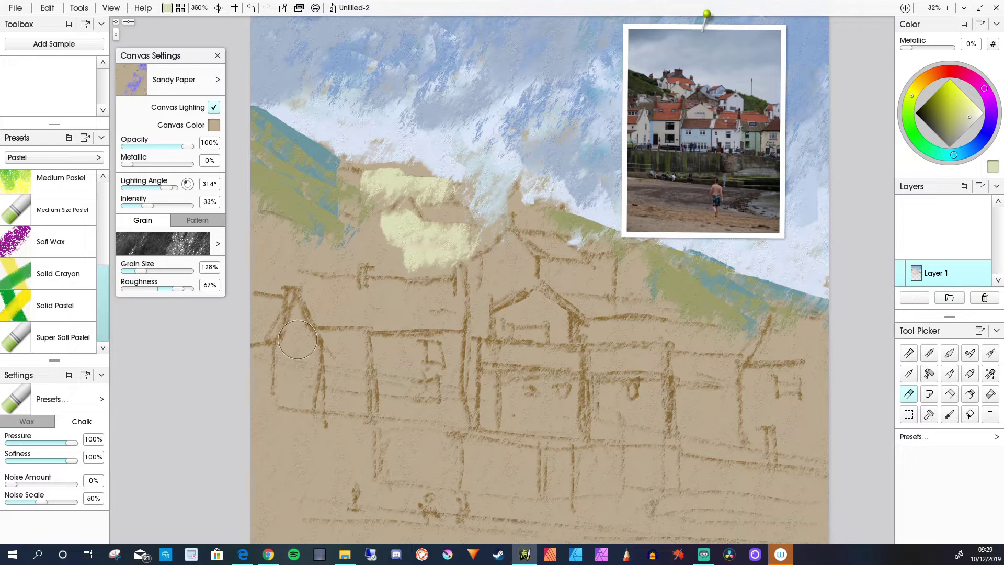
mouse_move(298, 340)
left_mouse_down()
mouse_move(314, 359)
mouse_move(303, 345)
mouse_move(311, 408)
mouse_move(309, 394)
mouse_move(290, 396)
mouse_move(298, 328)
mouse_move(261, 397)
mouse_move(280, 358)
mouse_move(249, 356)
mouse_move(282, 381)
mouse_move(246, 391)
mouse_move(257, 397)
mouse_move(278, 372)
mouse_move(262, 380)
mouse_move(294, 397)
mouse_move(327, 394)
left_mouse_up()
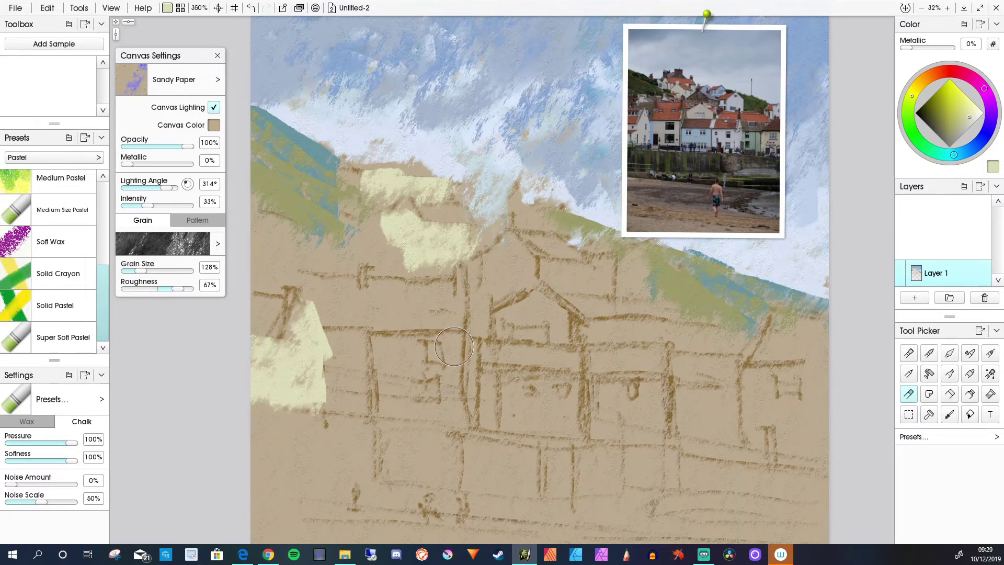
Step: Fill the wide front house and the central gable with pale yellow-green, and the house at the painting's right edge with muted sage green
mouse_move(454, 346)
left_mouse_down()
mouse_move(372, 353)
mouse_move(456, 384)
mouse_move(372, 382)
mouse_move(437, 415)
mouse_move(461, 406)
mouse_move(385, 408)
mouse_move(442, 359)
mouse_move(454, 391)
mouse_move(446, 425)
mouse_move(429, 440)
left_mouse_up()
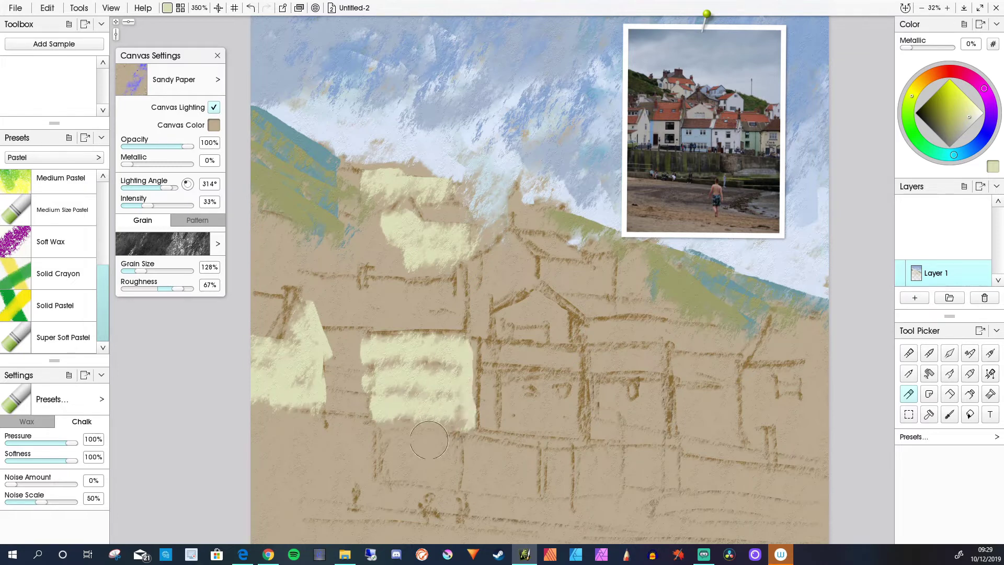
key("ctrl+z")
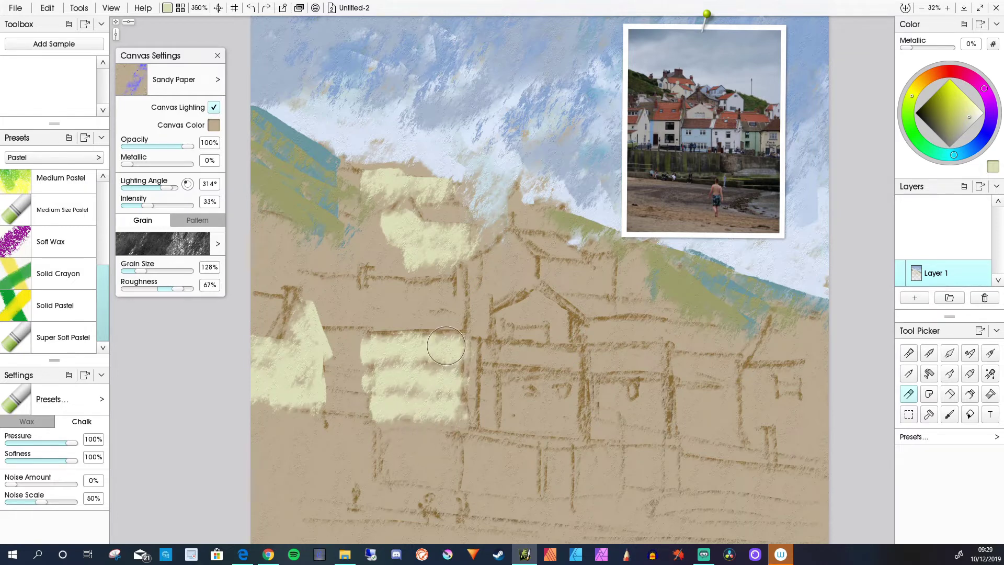
left_click_drag(446, 346, 443, 451)
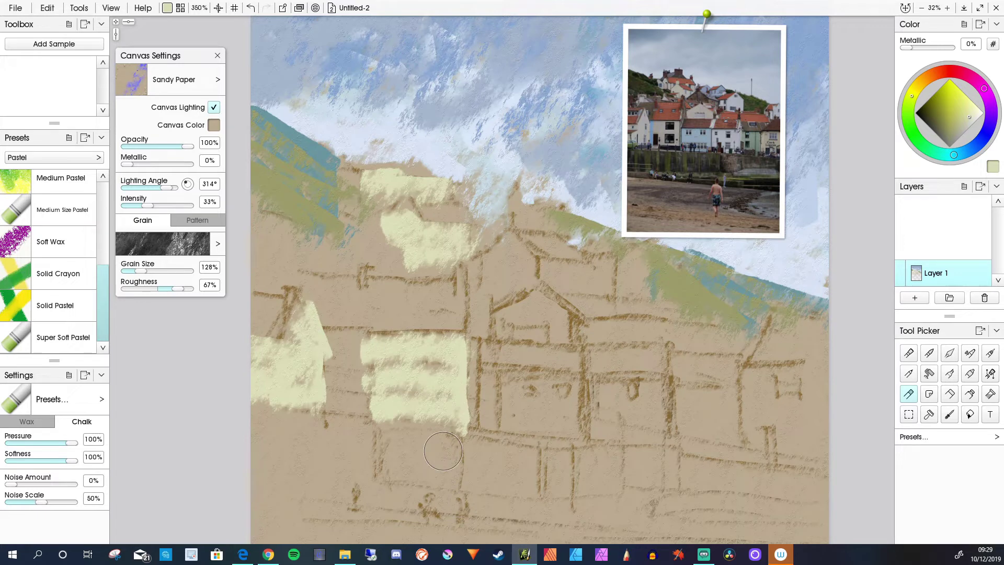
mouse_move(549, 314)
left_mouse_down()
mouse_move(527, 303)
mouse_move(523, 320)
mouse_move(541, 307)
mouse_move(505, 330)
mouse_move(529, 301)
mouse_move(523, 322)
mouse_move(573, 333)
mouse_move(530, 348)
left_mouse_up()
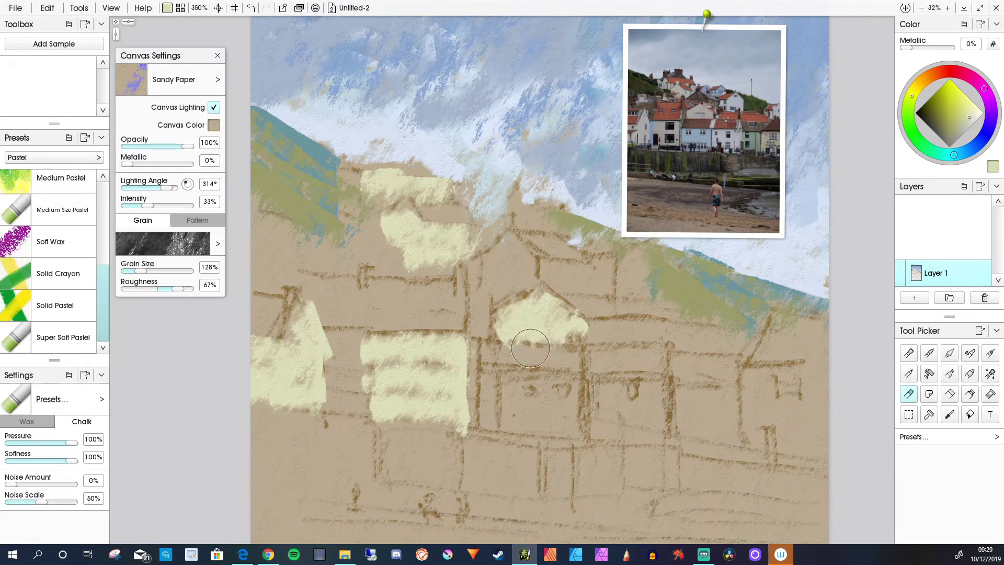
mouse_move(816, 384)
left_mouse_down()
mouse_move(769, 388)
mouse_move(792, 405)
mouse_move(774, 412)
mouse_move(821, 426)
mouse_move(792, 446)
mouse_move(784, 432)
mouse_move(813, 380)
mouse_move(743, 391)
mouse_move(748, 380)
mouse_move(749, 448)
mouse_move(797, 431)
left_mouse_up()
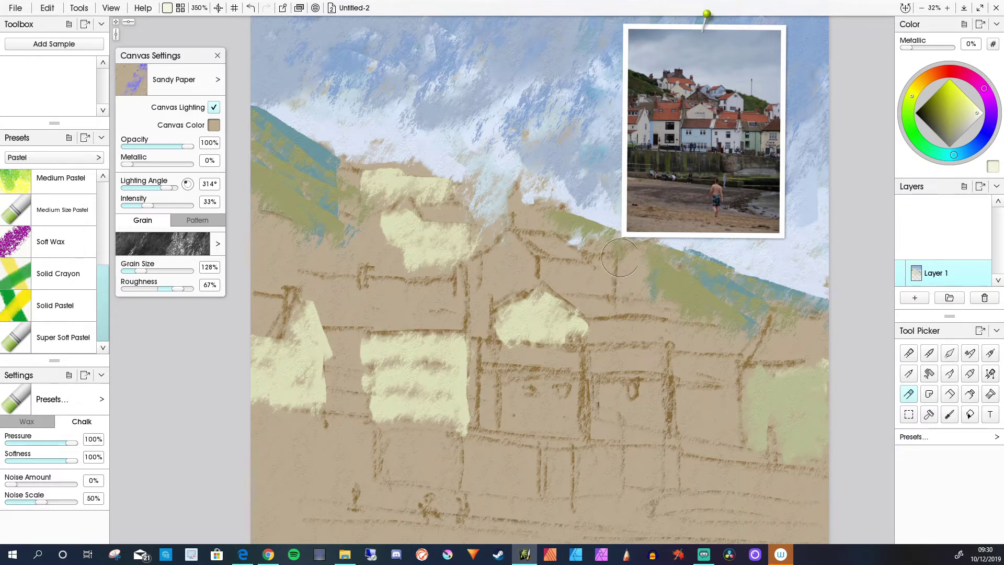
Step: Lay cream over the upper-right house and the front house right of centre, and along the left edges of the wide and sage green houses
mouse_move(632, 258)
left_mouse_down()
mouse_move(645, 296)
mouse_move(634, 264)
mouse_move(637, 314)
mouse_move(625, 264)
mouse_move(632, 311)
left_mouse_up()
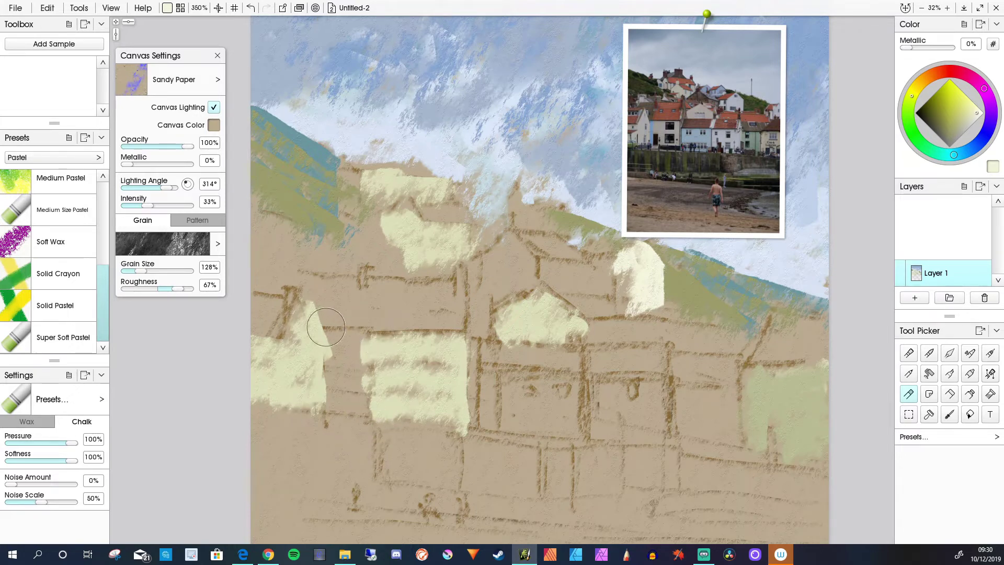
left_click_drag(358, 332, 363, 393)
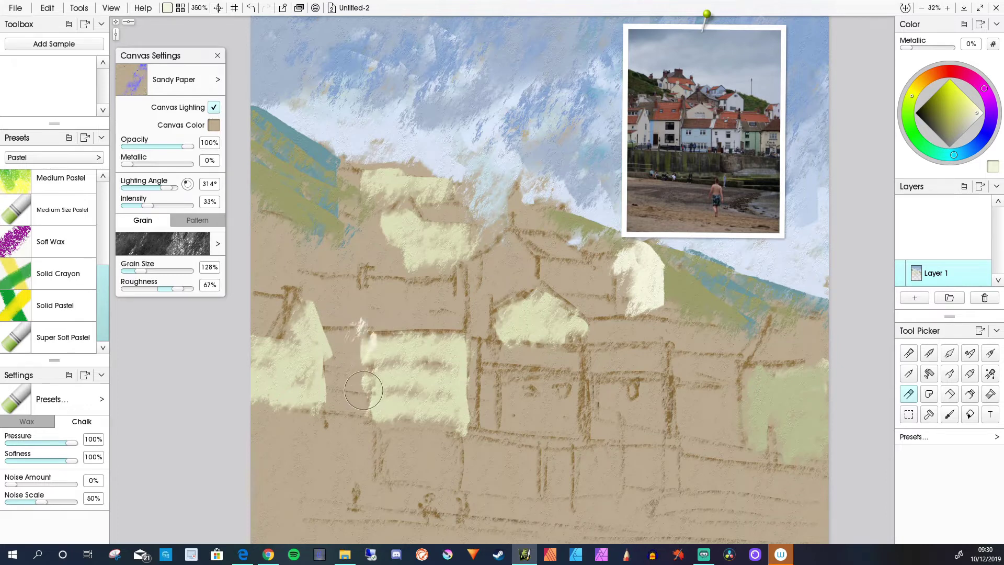
mouse_move(624, 390)
left_mouse_down()
mouse_move(650, 382)
mouse_move(651, 437)
mouse_move(641, 385)
mouse_move(640, 426)
mouse_move(650, 402)
mouse_move(605, 411)
mouse_move(629, 388)
mouse_move(593, 386)
mouse_move(596, 425)
mouse_move(652, 424)
mouse_move(599, 450)
left_mouse_up()
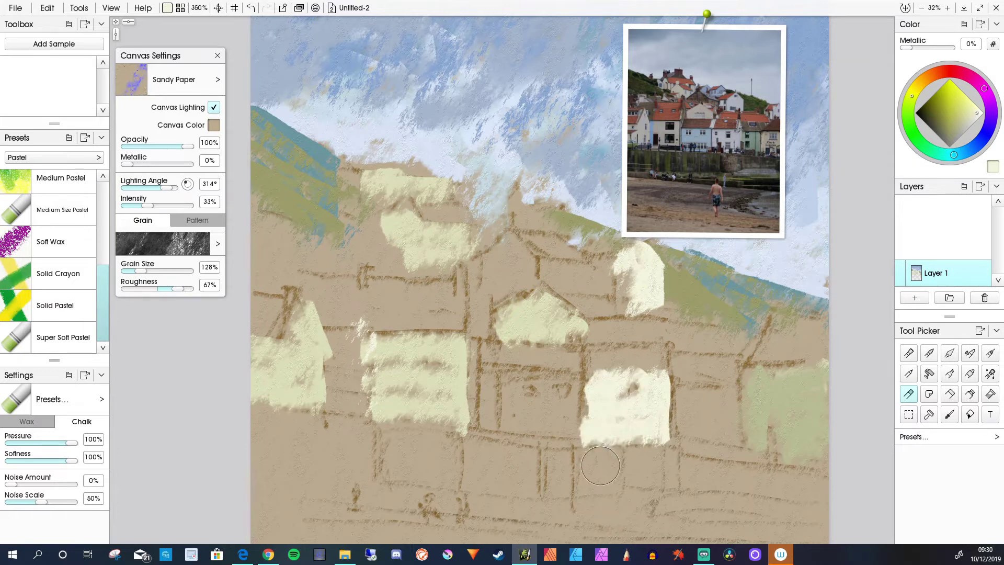
mouse_move(755, 377)
left_mouse_down()
mouse_move(749, 409)
mouse_move(757, 388)
mouse_move(759, 429)
left_mouse_up()
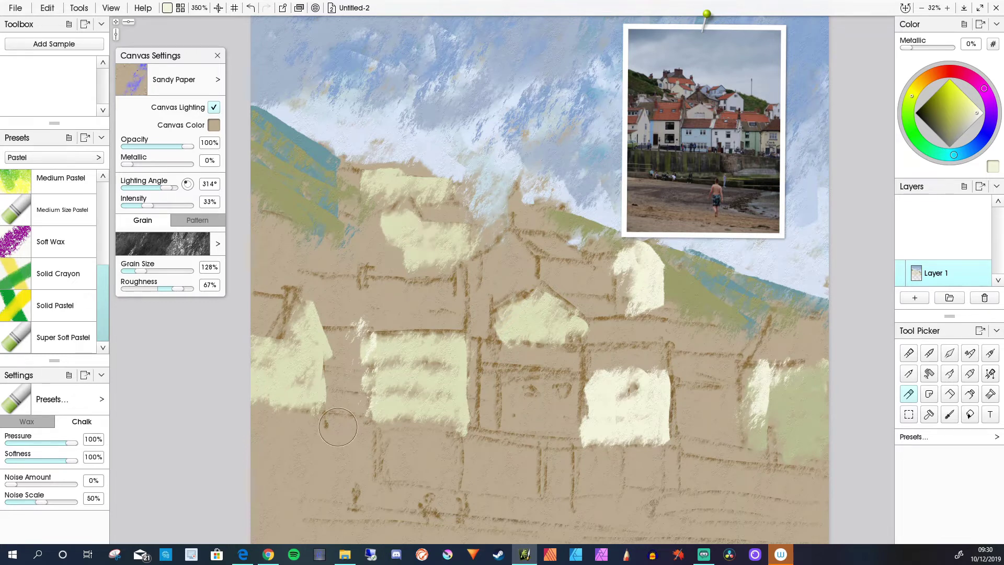
left_click_drag(471, 437, 471, 413)
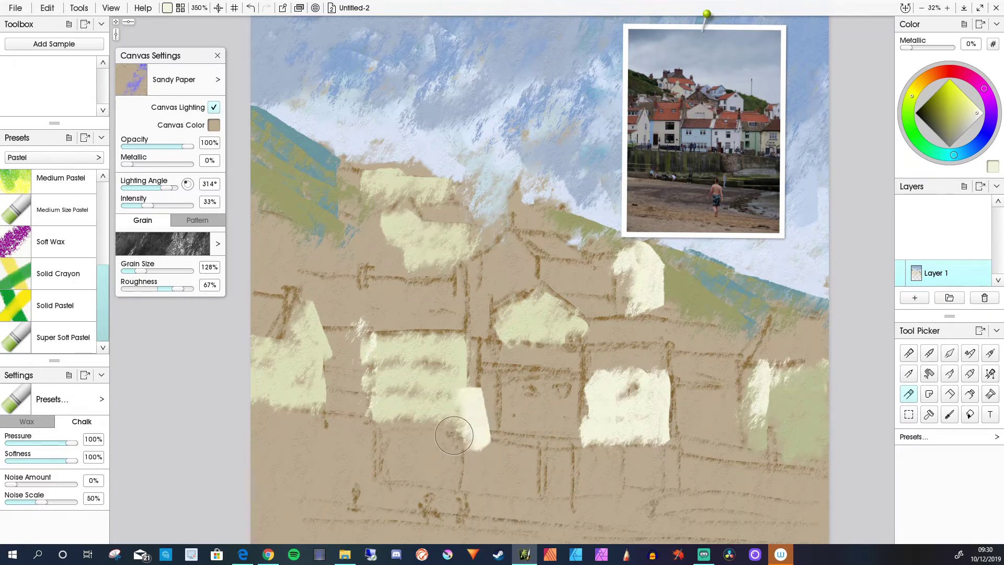
key("ctrl+z")
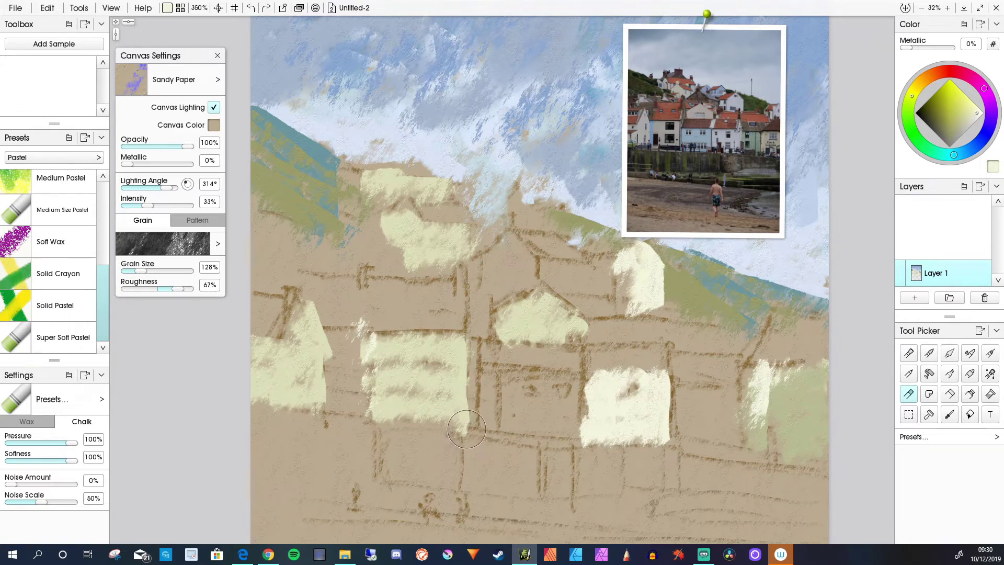
Step: Block in the small upper house beside the right hillside and the central front house with muted blue
scroll(466, 429, "down", 5)
scroll(466, 429, "up", 4)
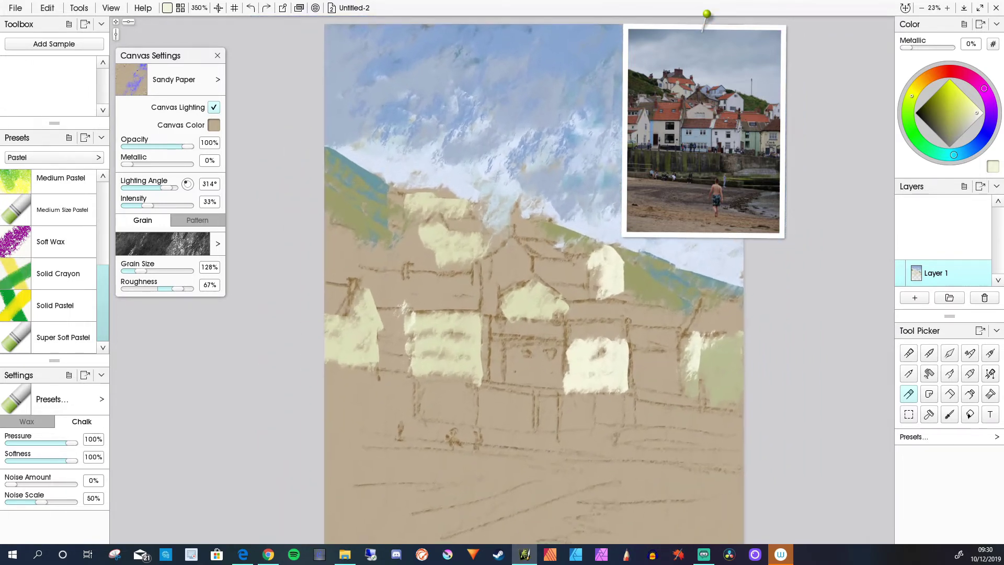
scroll(524, 419, "up", 3)
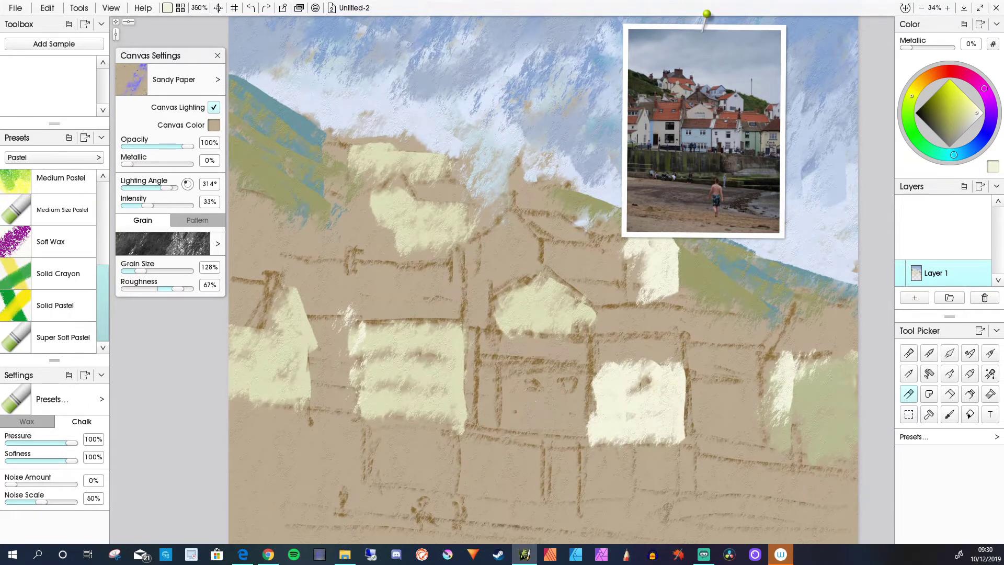
left_click(958, 154)
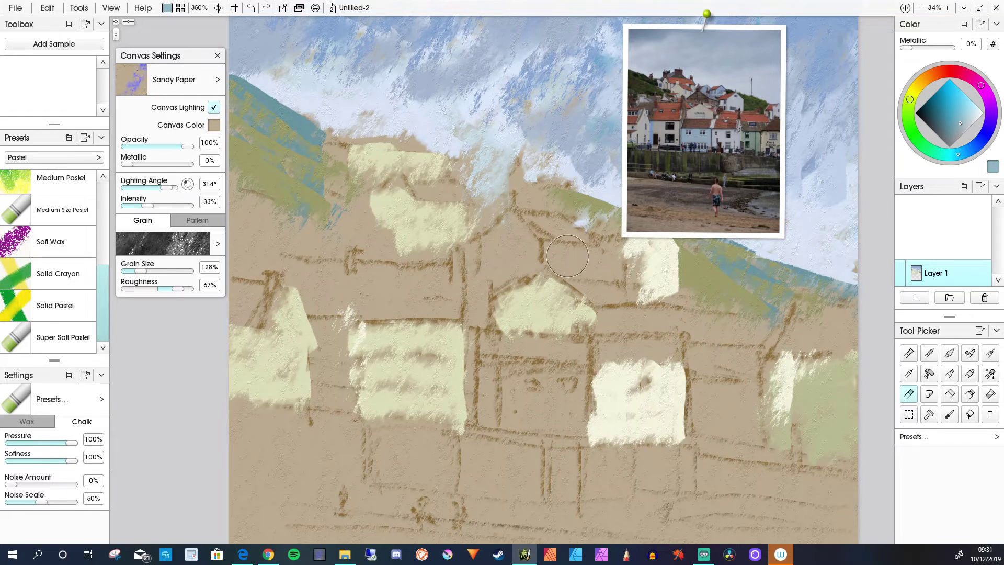
scroll(534, 244, "down", 2)
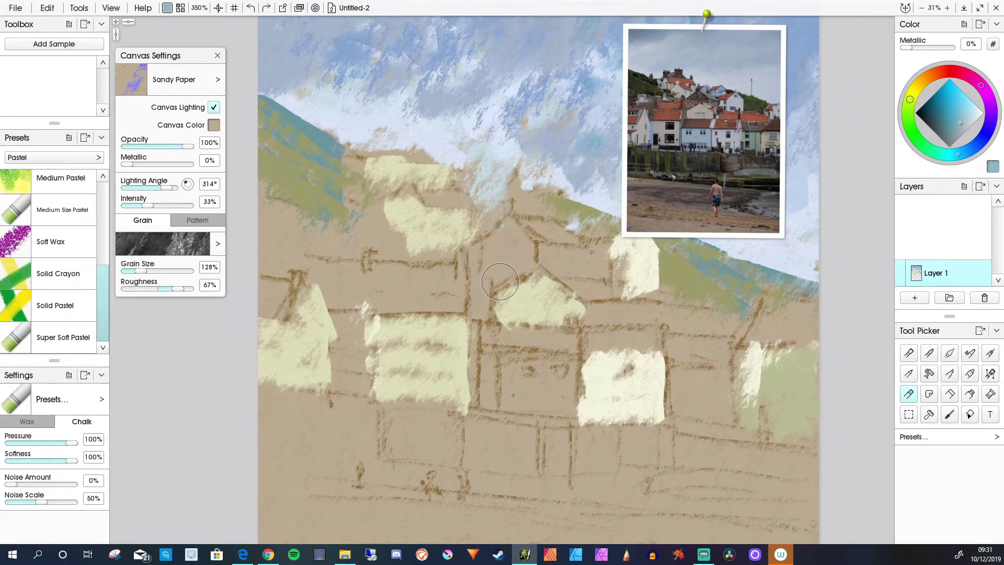
left_click_drag(573, 222, 581, 218)
key("bracketleft")
mouse_move(581, 208)
left_mouse_down()
mouse_move(565, 209)
mouse_move(570, 222)
mouse_move(569, 195)
left_mouse_up()
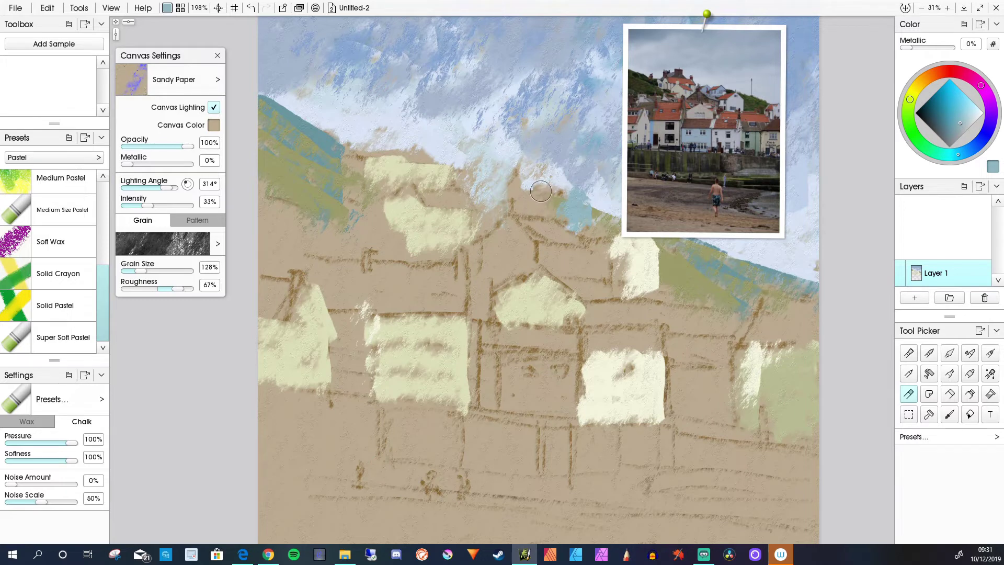
left_click_drag(541, 191, 549, 205)
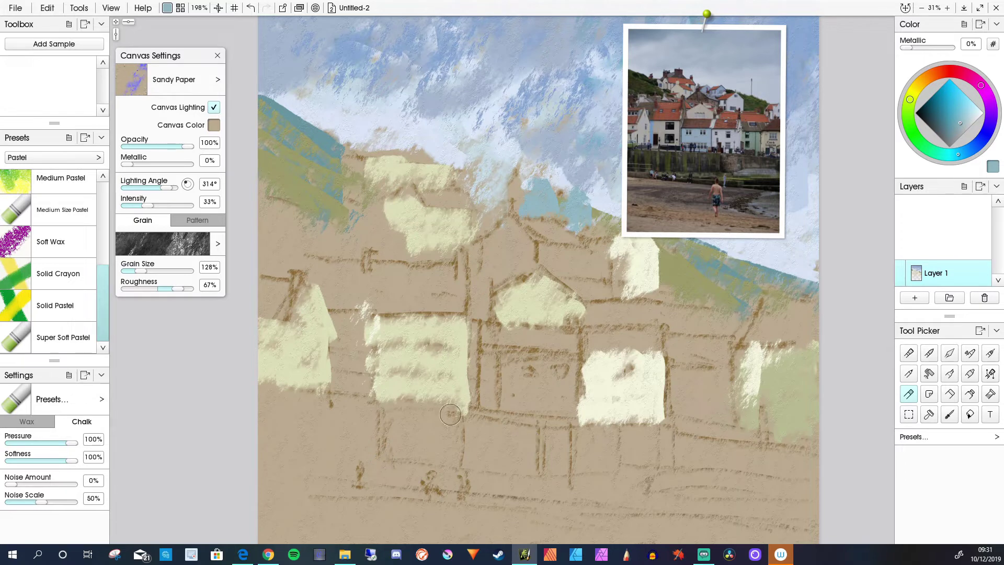
mouse_move(564, 364)
left_mouse_down()
mouse_move(578, 369)
mouse_move(505, 360)
mouse_move(499, 374)
mouse_move(567, 408)
mouse_move(487, 391)
left_mouse_up()
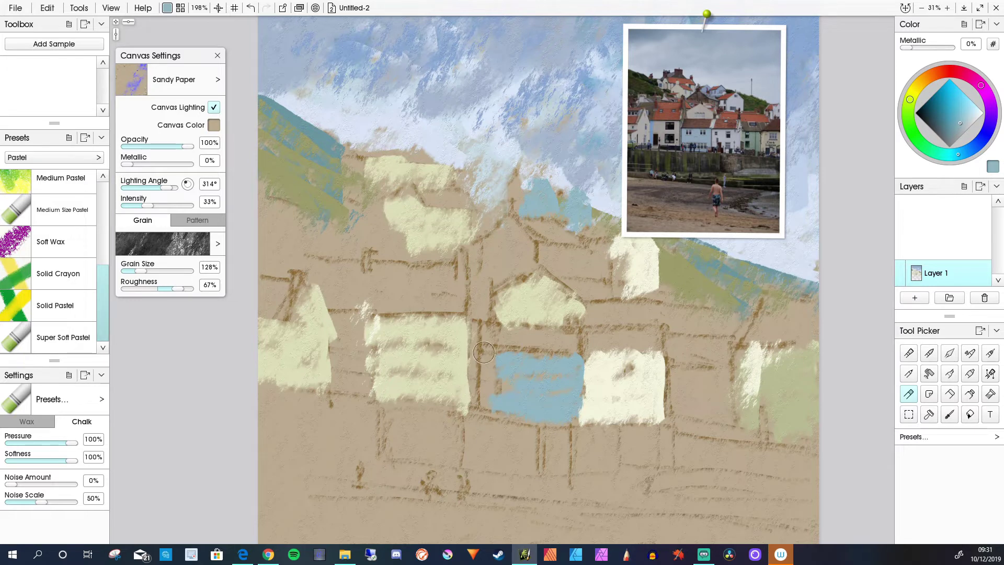
mouse_move(484, 352)
left_mouse_down()
mouse_move(492, 399)
mouse_move(482, 402)
mouse_move(499, 366)
mouse_move(487, 414)
left_mouse_up()
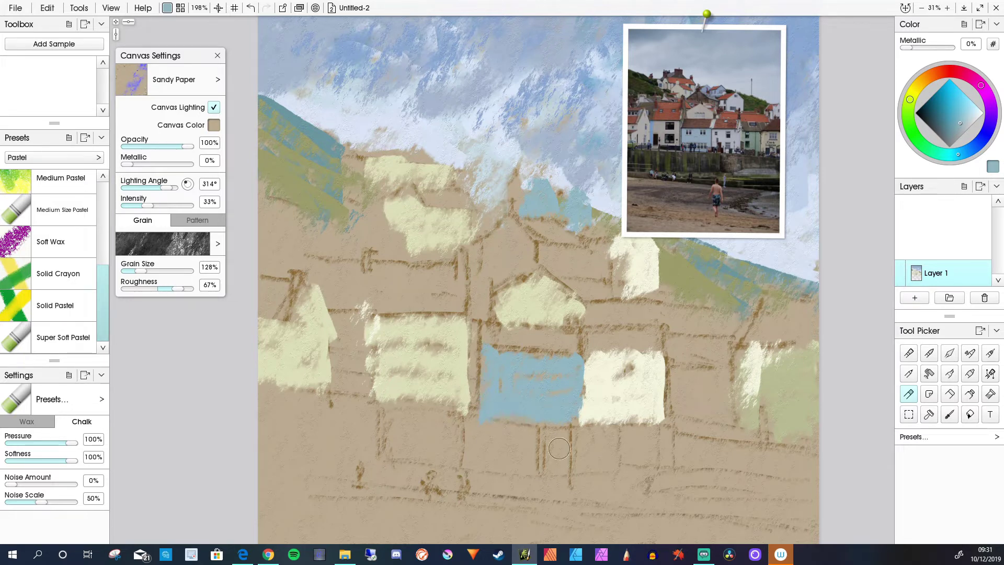
Step: Fill the front house between the cream and sage green ones with olive green sampled from the hillside, and the wall above the central gable with pale sage
left_click(674, 277, "alt")
mouse_move(707, 379)
left_mouse_down()
mouse_move(730, 377)
mouse_move(740, 406)
mouse_move(730, 382)
mouse_move(675, 375)
mouse_move(692, 417)
mouse_move(728, 418)
mouse_move(674, 416)
mouse_move(674, 402)
left_mouse_up()
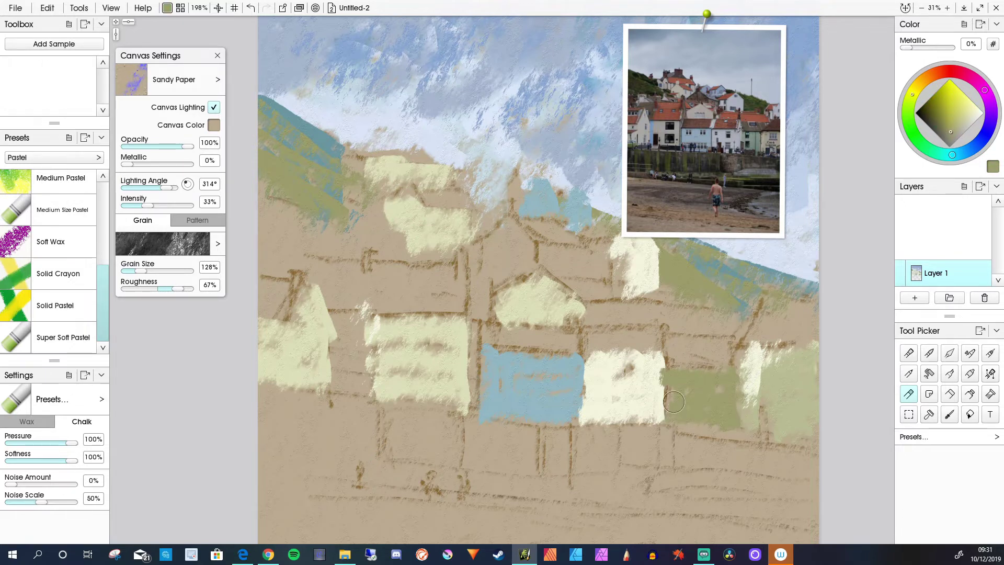
mouse_move(701, 209)
mouse_move(961, 126)
left_mouse_down()
mouse_move(971, 120)
mouse_move(962, 125)
left_mouse_up()
mouse_move(589, 254)
left_mouse_down()
mouse_move(540, 250)
mouse_move(565, 264)
mouse_move(542, 264)
left_mouse_up()
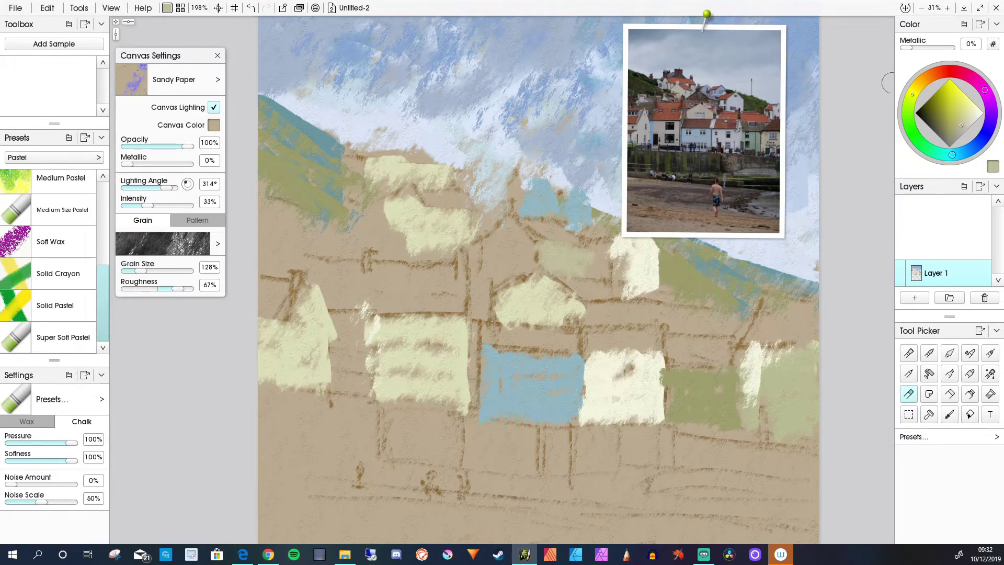
Step: Paint the gabled house behind the central gable and the strip beside it in dark brown
left_click_drag(953, 154, 938, 154)
mouse_move(573, 251)
left_mouse_down()
mouse_move(549, 267)
mouse_move(542, 242)
mouse_move(542, 263)
mouse_move(508, 263)
mouse_move(502, 243)
mouse_move(528, 243)
mouse_move(510, 229)
mouse_move(534, 249)
mouse_move(526, 256)
mouse_move(512, 226)
mouse_move(537, 244)
mouse_move(531, 268)
mouse_move(530, 249)
mouse_move(498, 243)
mouse_move(532, 250)
mouse_move(523, 267)
mouse_move(492, 266)
mouse_move(506, 227)
mouse_move(493, 243)
mouse_move(488, 298)
mouse_move(480, 272)
mouse_move(489, 252)
mouse_move(489, 280)
mouse_move(543, 259)
left_mouse_up()
left_click(511, 228, "alt")
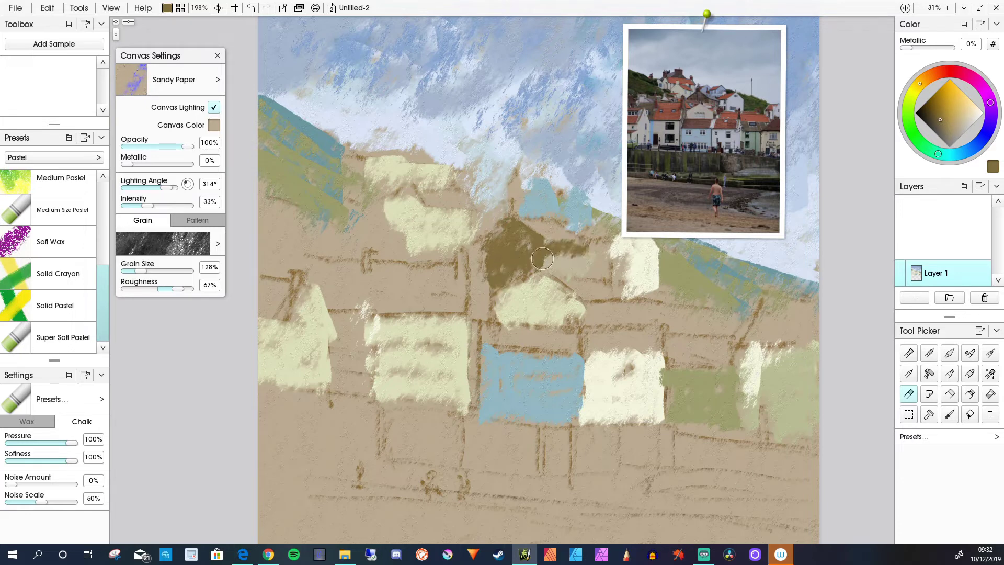
Step: Paint rust-red roofs on the topmost house and the house below it with a smaller pastel, adding a chimney to the topmost roof
left_click(936, 73)
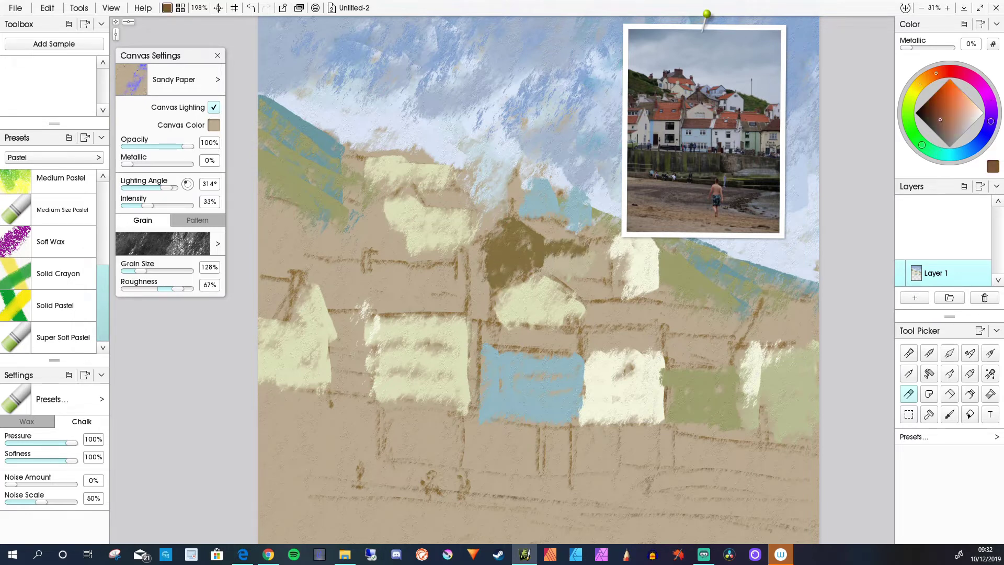
left_click(940, 95)
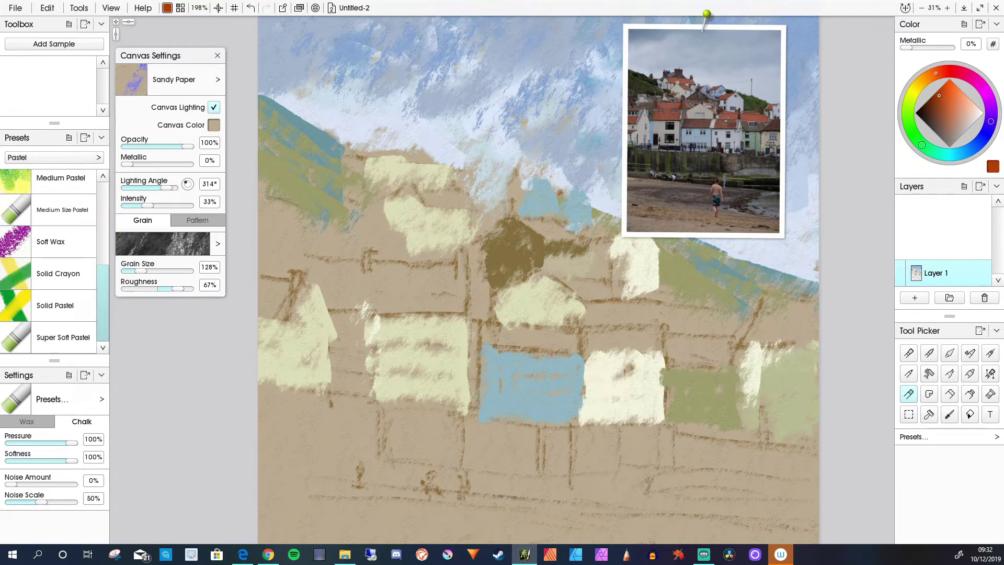
left_click_drag(417, 147, 438, 156)
key("ctrl+z")
mouse_move(405, 152)
left_mouse_down("shift")
mouse_move(429, 156)
mouse_move(378, 148)
mouse_move(426, 152)
mouse_move(384, 148)
mouse_move(417, 146)
mouse_move(401, 141)
mouse_move(376, 144)
left_mouse_up("shift")
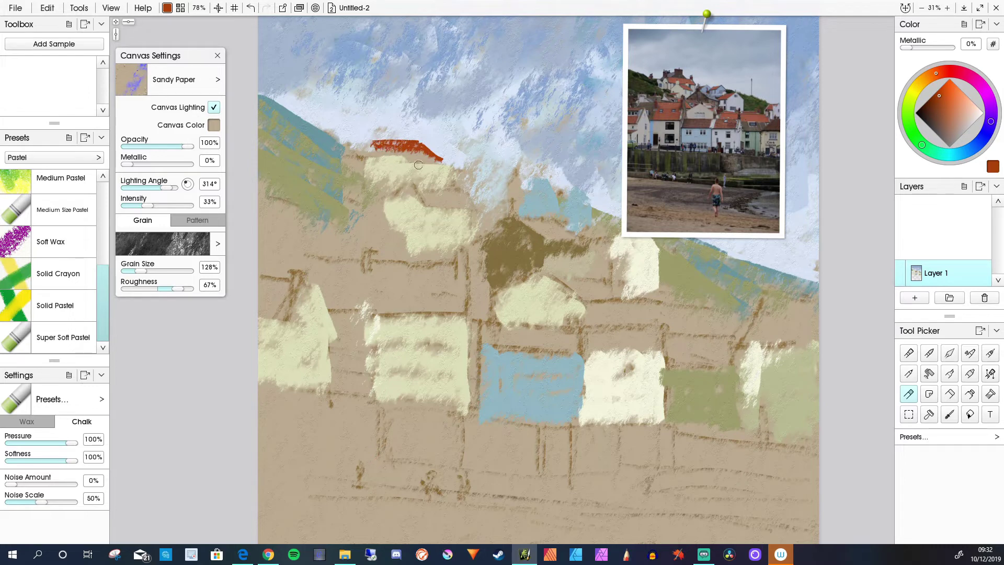
mouse_move(423, 167)
left_mouse_down()
mouse_move(358, 157)
mouse_move(369, 142)
mouse_move(379, 157)
mouse_move(397, 156)
mouse_move(368, 139)
mouse_move(381, 158)
mouse_move(397, 158)
mouse_move(370, 149)
left_mouse_up()
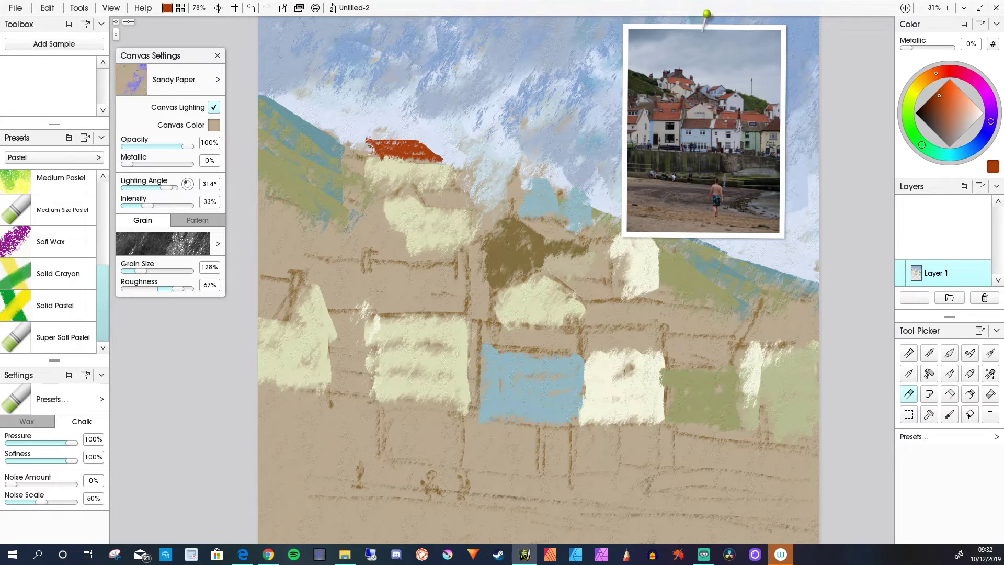
mouse_move(452, 190)
left_mouse_down()
mouse_move(421, 183)
mouse_move(443, 199)
mouse_move(427, 201)
mouse_move(435, 201)
mouse_move(412, 183)
mouse_move(432, 207)
mouse_move(432, 192)
left_mouse_up()
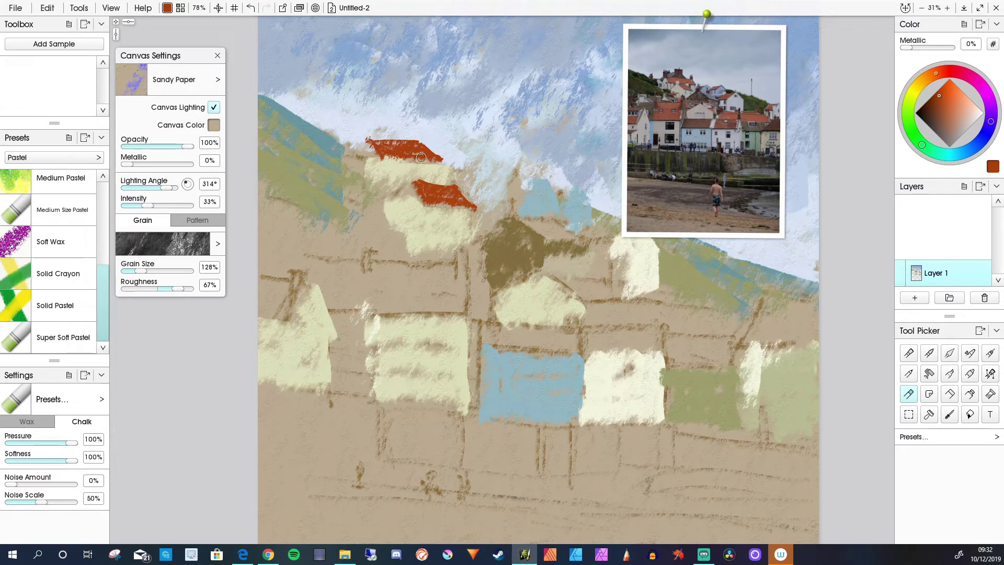
mouse_move(430, 141)
left_mouse_down()
mouse_move(432, 151)
mouse_move(433, 140)
left_mouse_up()
Step: Extend the walls and rust-red roofs of the two uppermost houses to the right using colours sampled from them
left_click(453, 232, "alt")
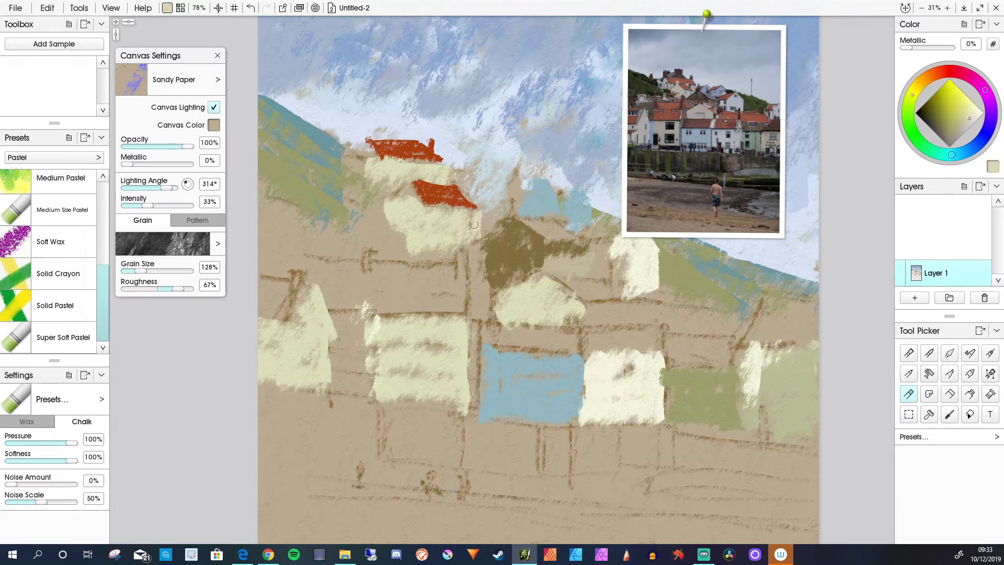
left_click(463, 189, "alt")
mouse_move(463, 188)
left_mouse_down()
mouse_move(477, 207)
mouse_move(459, 187)
mouse_move(433, 198)
left_mouse_up()
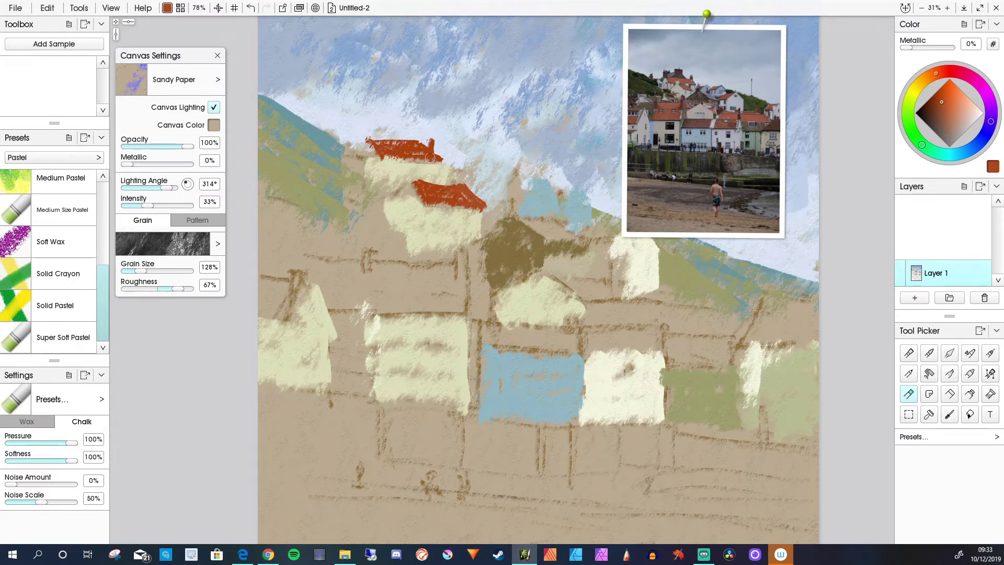
mouse_move(433, 148)
left_mouse_down()
mouse_move(446, 160)
mouse_move(422, 145)
mouse_move(456, 163)
mouse_move(445, 177)
left_mouse_up()
left_click(445, 177, "alt")
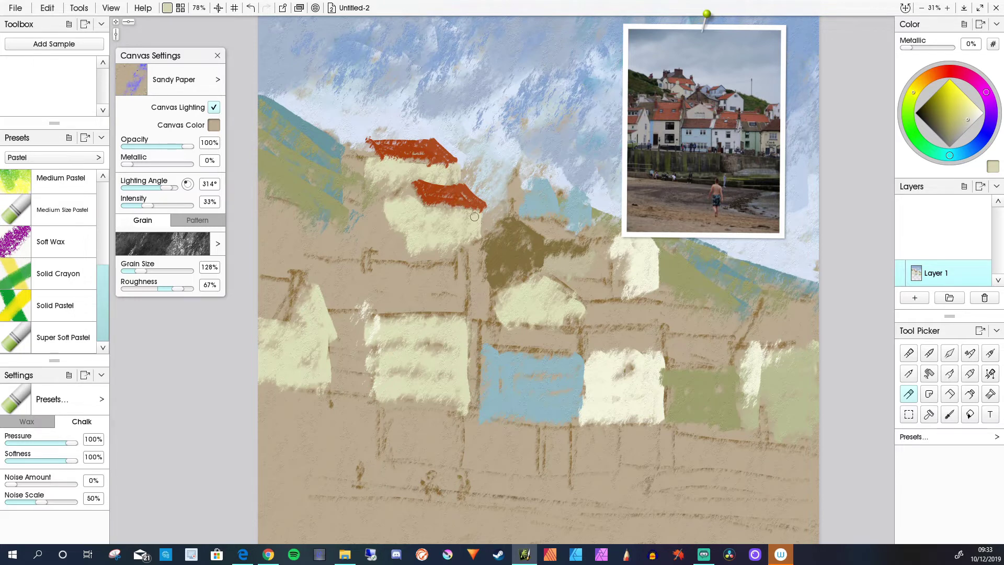
mouse_move(475, 176)
left_mouse_down()
mouse_move(455, 165)
mouse_move(463, 178)
left_mouse_up()
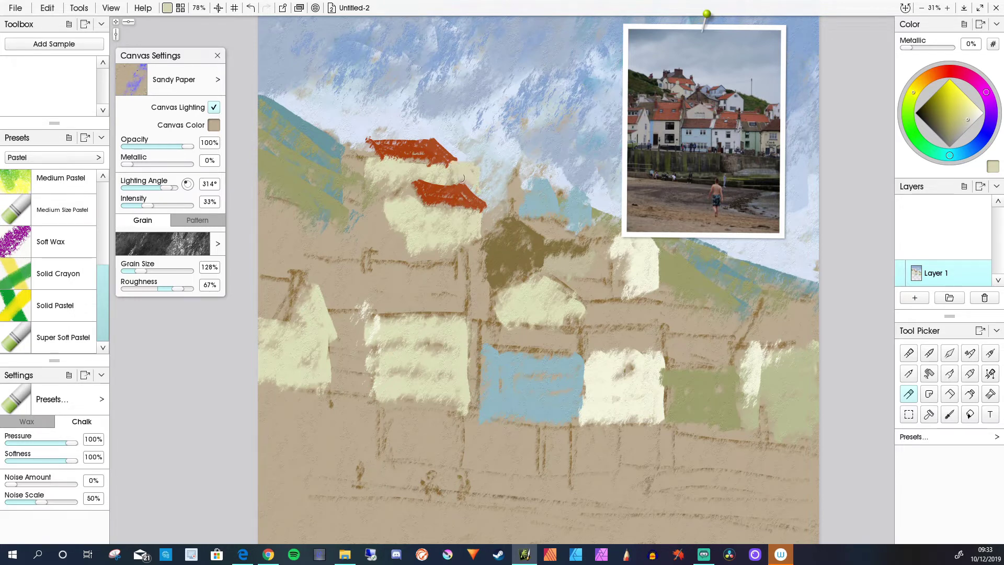
left_click(450, 153, "alt")
mouse_move(451, 141)
left_mouse_down()
mouse_move(463, 152)
mouse_move(437, 142)
mouse_move(466, 160)
mouse_move(446, 143)
mouse_move(434, 153)
left_mouse_up()
Step: Cut back the topmost roof's left end with pale sky and wall colours, and stroke muted brown beneath the house below it
left_click(362, 135, "alt")
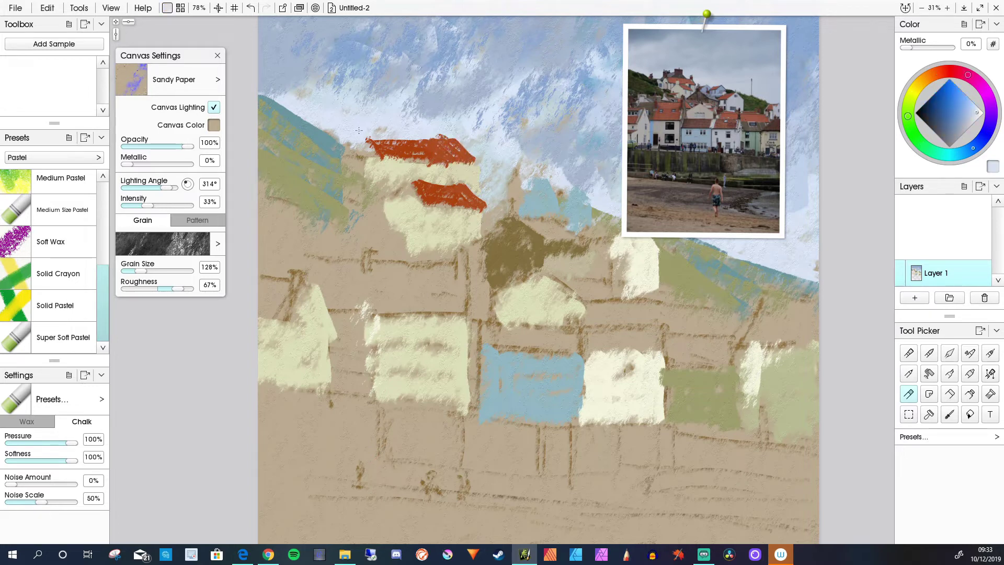
mouse_move(364, 137)
left_mouse_down()
mouse_move(386, 151)
mouse_move(365, 141)
mouse_move(385, 159)
mouse_move(358, 153)
mouse_move(377, 147)
mouse_move(385, 167)
mouse_move(377, 143)
mouse_move(379, 186)
mouse_move(361, 166)
left_mouse_up()
left_click(385, 167, "alt")
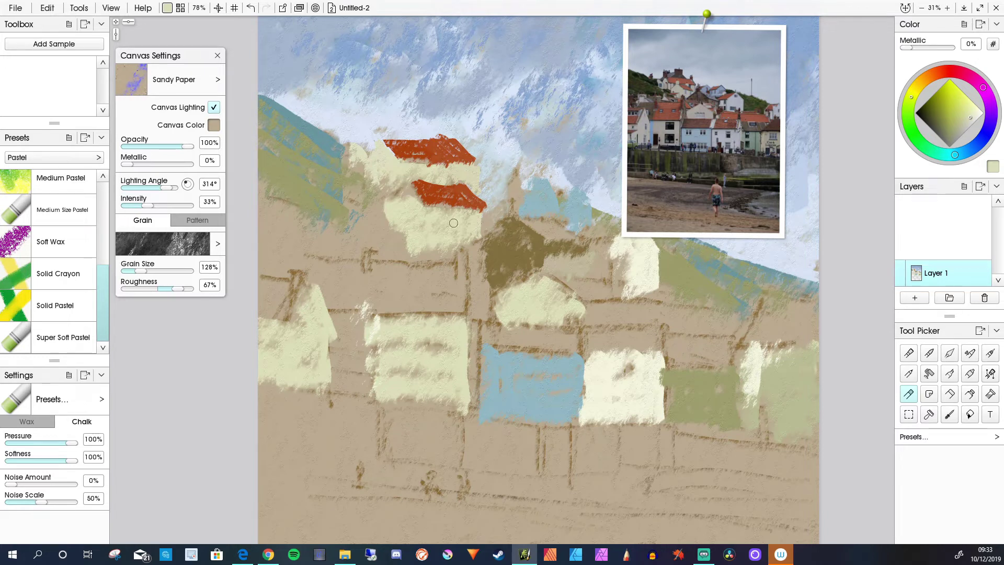
left_click(496, 224, "alt")
mouse_move(507, 217)
left_mouse_down()
mouse_move(477, 257)
mouse_move(478, 238)
mouse_move(487, 261)
mouse_move(472, 239)
mouse_move(473, 250)
mouse_move(407, 251)
mouse_move(429, 258)
mouse_move(400, 253)
left_mouse_up()
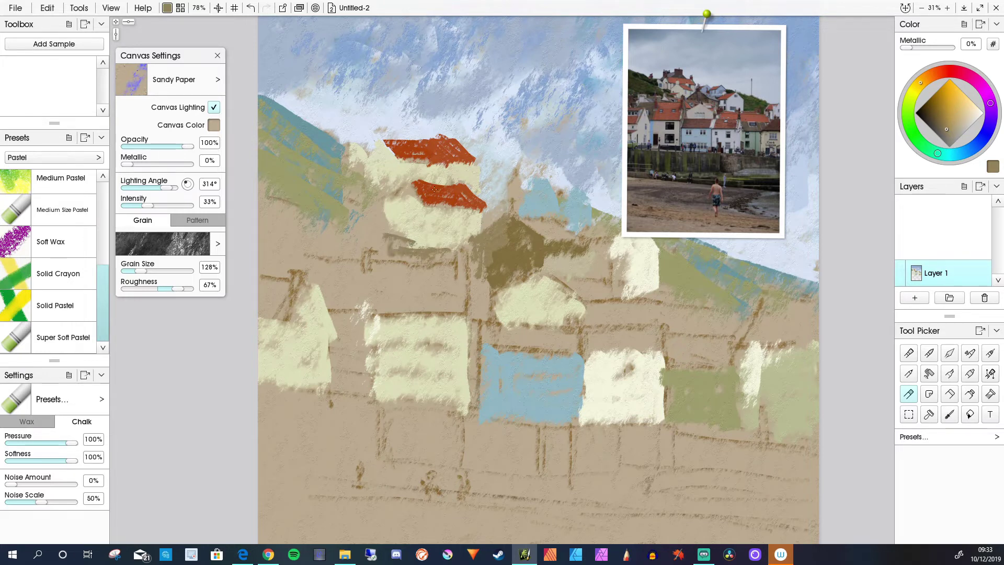
Step: Add rust-red roof strokes along both sides of the small upper blue house's peak
left_click(448, 197, "alt")
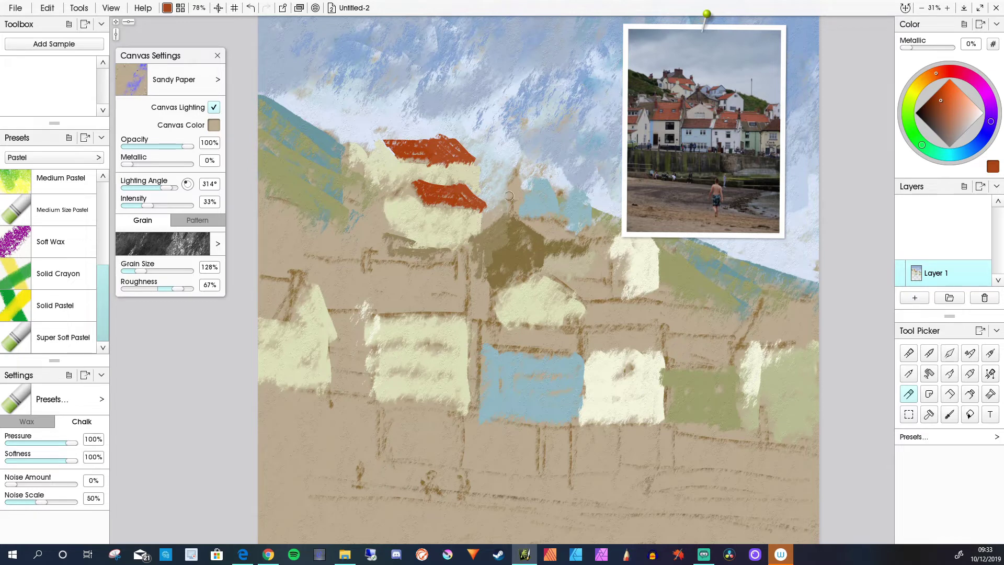
mouse_move(509, 195)
left_mouse_down()
mouse_move(540, 178)
mouse_move(511, 183)
mouse_move(535, 179)
mouse_move(506, 187)
left_mouse_up()
mouse_move(576, 188)
left_mouse_down()
mouse_move(557, 186)
mouse_move(559, 196)
mouse_move(570, 184)
mouse_move(559, 193)
mouse_move(552, 183)
mouse_move(556, 197)
left_mouse_up()
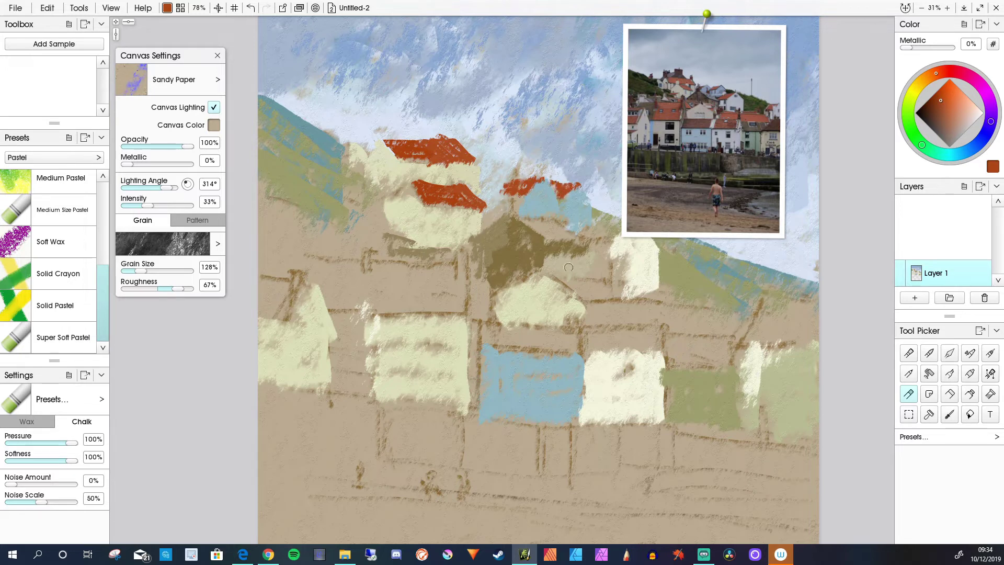
Step: Move the reference photo clear of the upper-right cream house, and give that house a rust-red roof and a cream side wall
mouse_move(614, 227)
left_mouse_down()
mouse_move(602, 243)
mouse_move(706, 249)
left_mouse_up()
mouse_move(604, 230)
left_mouse_down()
mouse_move(629, 220)
mouse_move(592, 226)
mouse_move(601, 242)
mouse_move(632, 219)
mouse_move(609, 240)
mouse_move(588, 224)
mouse_move(571, 246)
mouse_move(593, 227)
mouse_move(610, 243)
mouse_move(585, 240)
mouse_move(590, 229)
mouse_move(587, 283)
mouse_move(544, 302)
mouse_move(580, 324)
mouse_move(570, 345)
mouse_move(550, 272)
mouse_move(580, 240)
left_mouse_up()
left_click(620, 249, "alt")
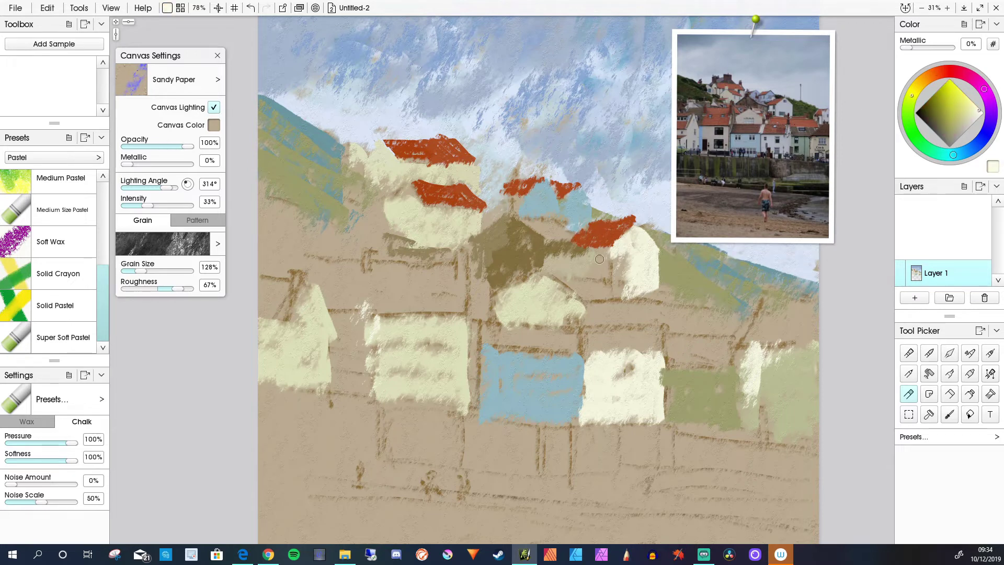
mouse_move(600, 259)
left_mouse_down()
mouse_move(604, 283)
mouse_move(607, 253)
mouse_move(571, 262)
mouse_move(574, 249)
mouse_move(583, 277)
mouse_move(593, 257)
mouse_move(602, 300)
mouse_move(606, 271)
left_mouse_up()
Step: Fill the gap between the brown gable and cream house with brown, and break up the upper blue house with sandy tan strokes
left_click(563, 242, "alt")
mouse_move(564, 244)
left_mouse_down()
mouse_move(569, 268)
mouse_move(560, 256)
mouse_move(550, 269)
left_mouse_up()
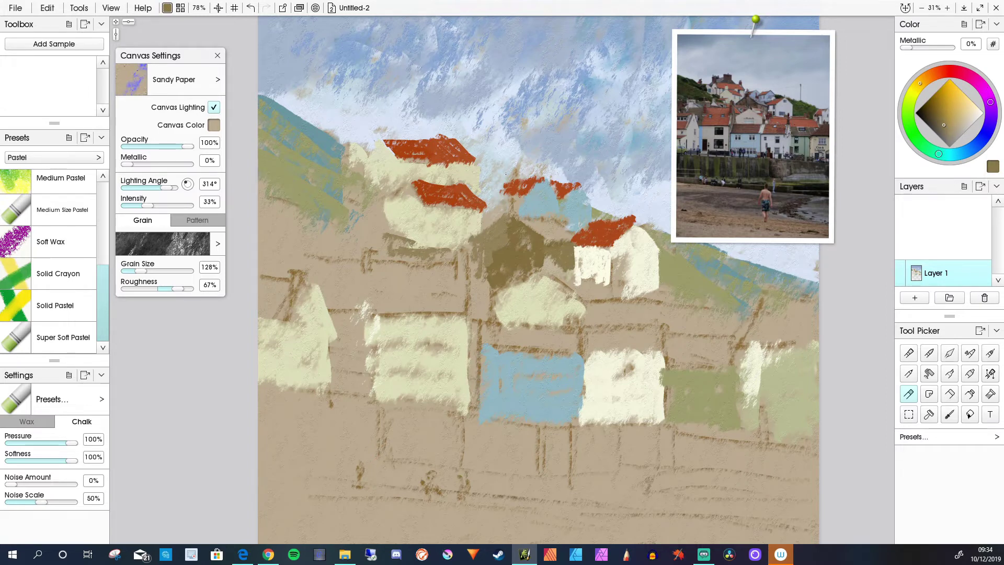
left_click(510, 202, "alt")
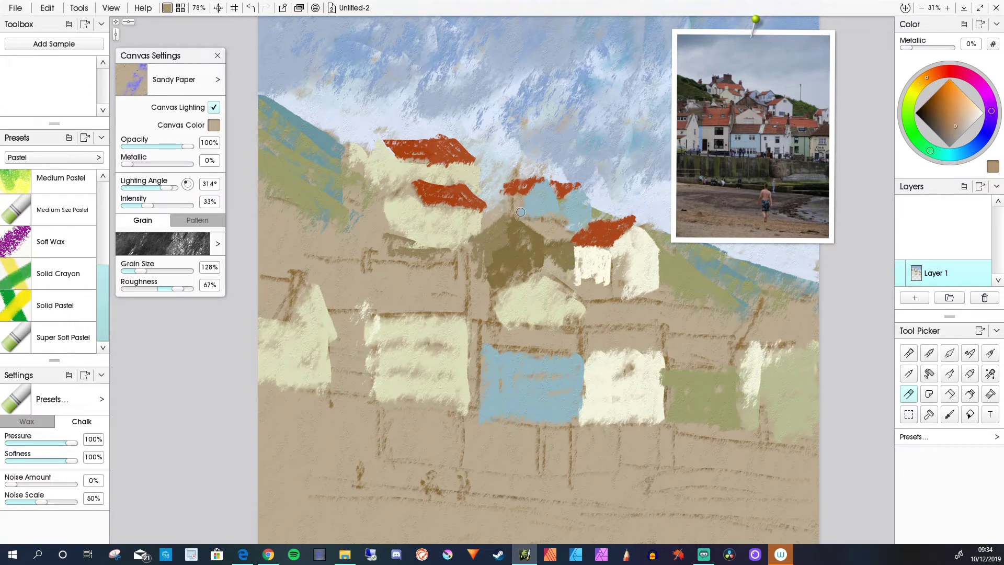
mouse_move(558, 200)
left_mouse_down()
mouse_move(547, 183)
mouse_move(566, 222)
mouse_move(580, 189)
mouse_move(589, 222)
left_mouse_up()
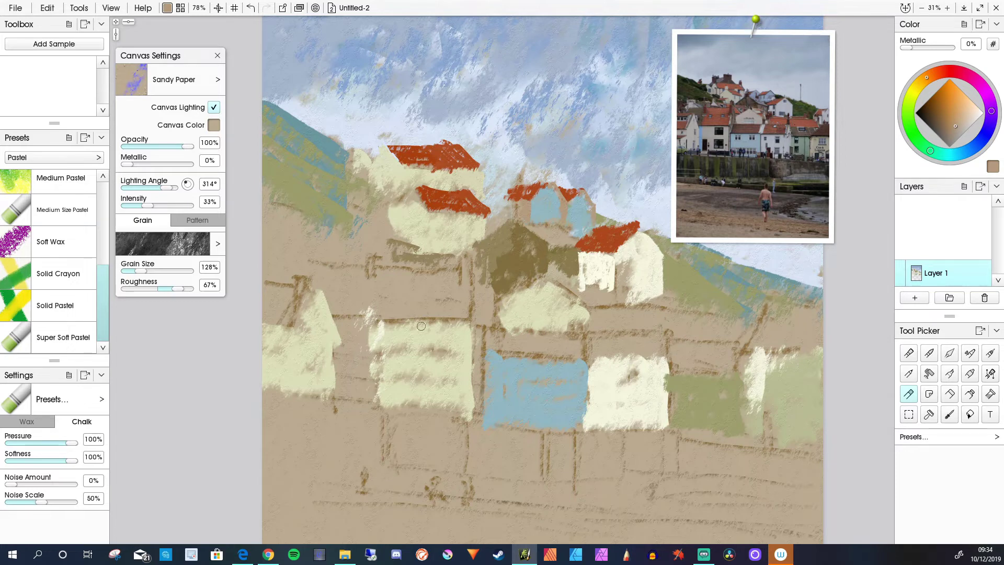
Step: Fill the large roof above the wide front house with rust red sampled from the upper roofs
scroll(421, 325, "down", 5)
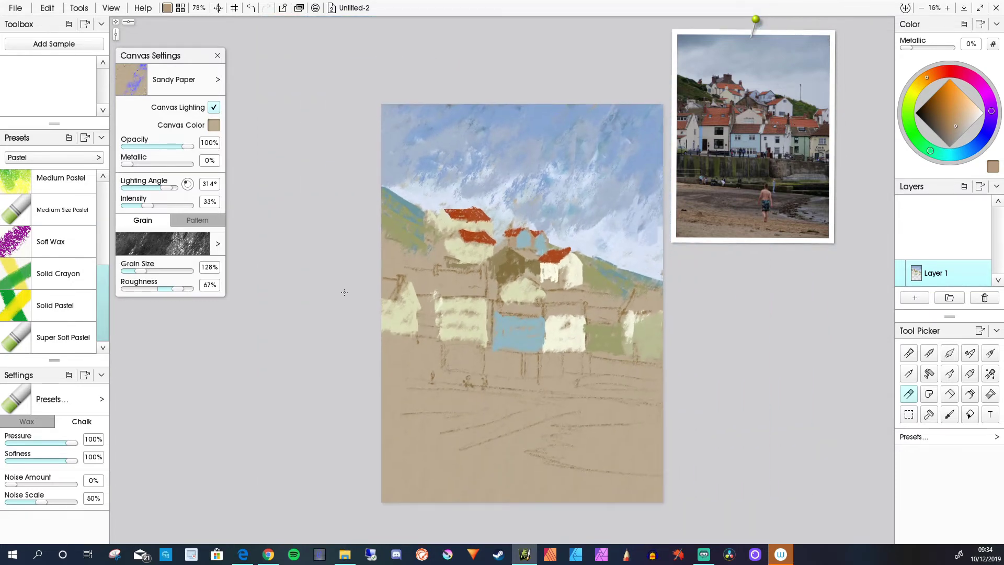
scroll(344, 292, "up", 3)
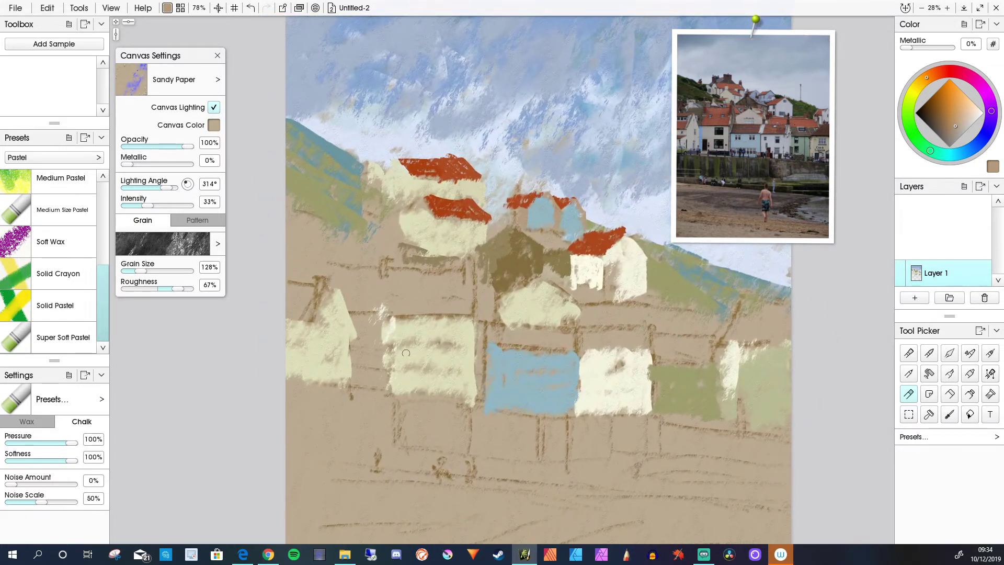
left_click_drag(344, 292, 348, 245)
left_click_drag(394, 309, 410, 344)
left_click_drag(337, 428, 333, 407)
left_click(456, 210, "alt")
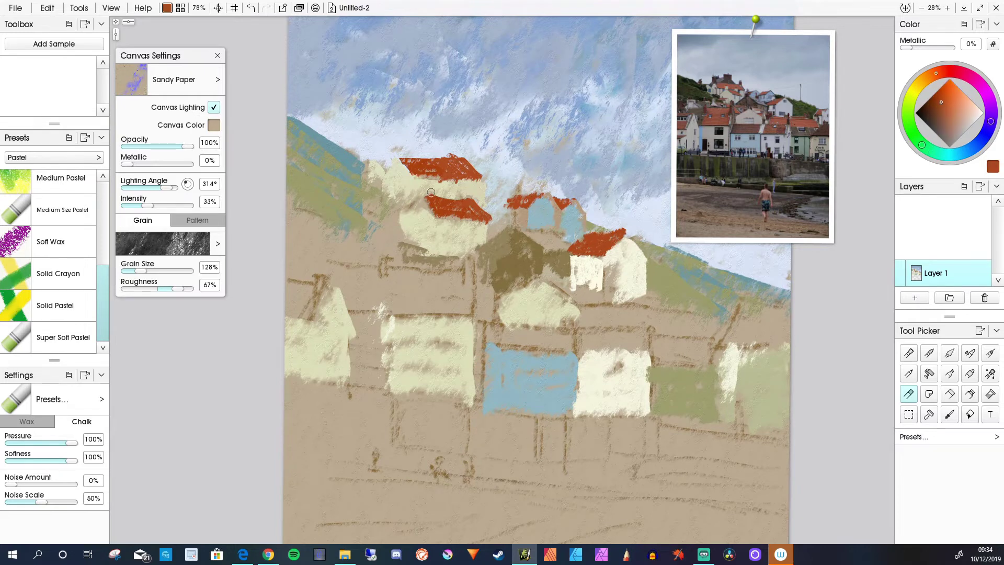
mouse_move(454, 276)
left_mouse_down()
mouse_move(469, 310)
mouse_move(452, 302)
left_mouse_up()
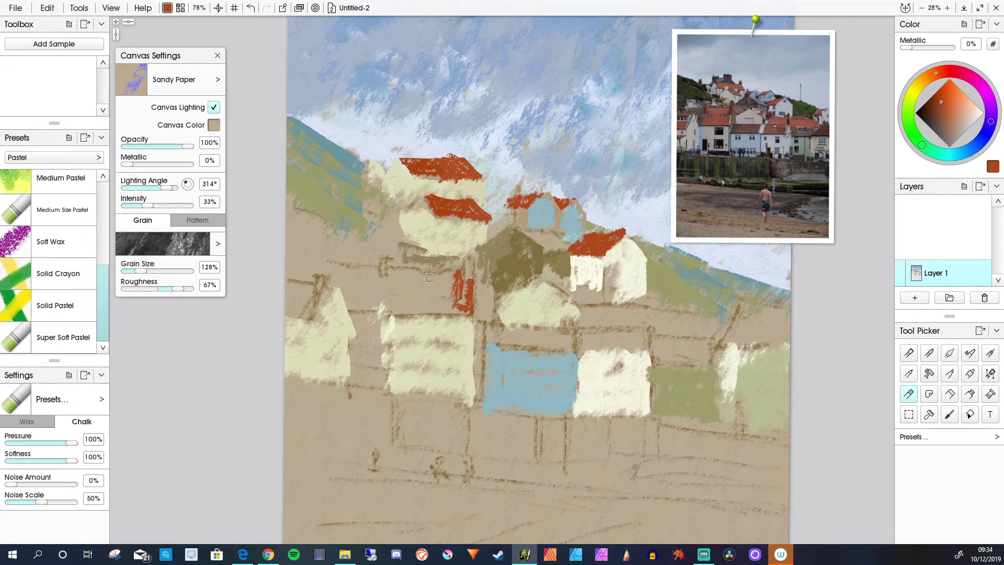
mouse_move(456, 268)
left_mouse_down()
mouse_move(398, 270)
mouse_move(452, 279)
mouse_move(396, 280)
mouse_move(452, 284)
mouse_move(399, 300)
left_mouse_up()
mouse_move(457, 311)
left_mouse_down()
mouse_move(389, 313)
mouse_move(398, 277)
mouse_move(413, 300)
mouse_move(405, 288)
mouse_move(428, 284)
mouse_move(404, 287)
mouse_move(412, 297)
mouse_move(415, 278)
mouse_move(435, 284)
mouse_move(404, 309)
mouse_move(391, 297)
mouse_move(392, 268)
mouse_move(391, 302)
left_mouse_up()
Step: Enlarge the pastel and block in the rust-red roof of the gabled house at the painting's left edge
key("]")
key("]")
key("]")
key("]")
mouse_move(330, 288)
left_mouse_down()
mouse_move(287, 314)
mouse_move(283, 306)
left_mouse_up()
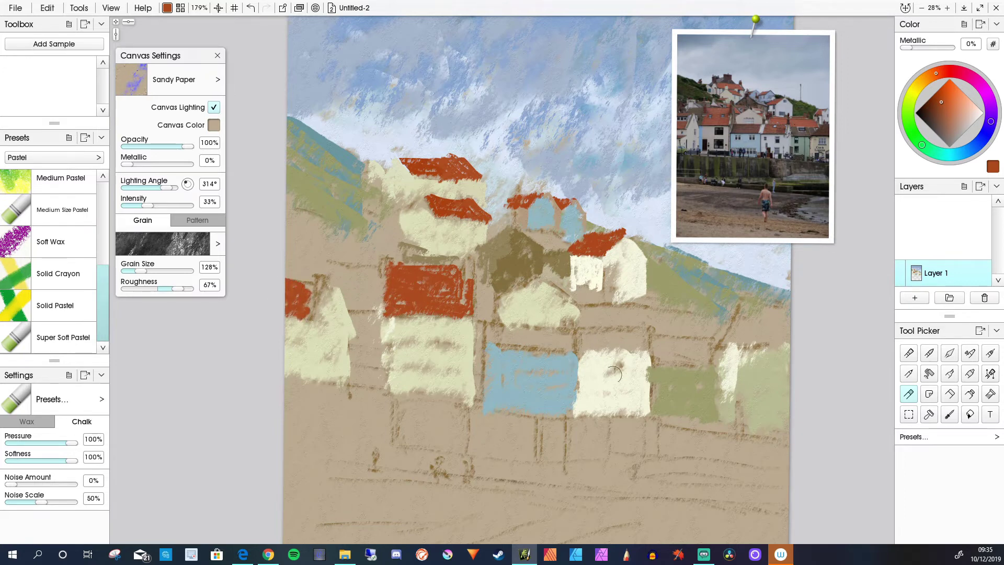
Step: Paint a long rust-red roof across the blue and cream front houses, adjusting the pastel size
mouse_move(599, 335)
left_mouse_down()
mouse_move(571, 343)
mouse_move(591, 338)
mouse_move(504, 333)
mouse_move(536, 350)
mouse_move(571, 341)
mouse_move(496, 329)
mouse_move(495, 338)
mouse_move(536, 344)
mouse_move(524, 340)
mouse_move(641, 333)
mouse_move(641, 348)
mouse_move(612, 331)
left_mouse_up()
key("bracketright")
key("bracketright")
key("bracketright")
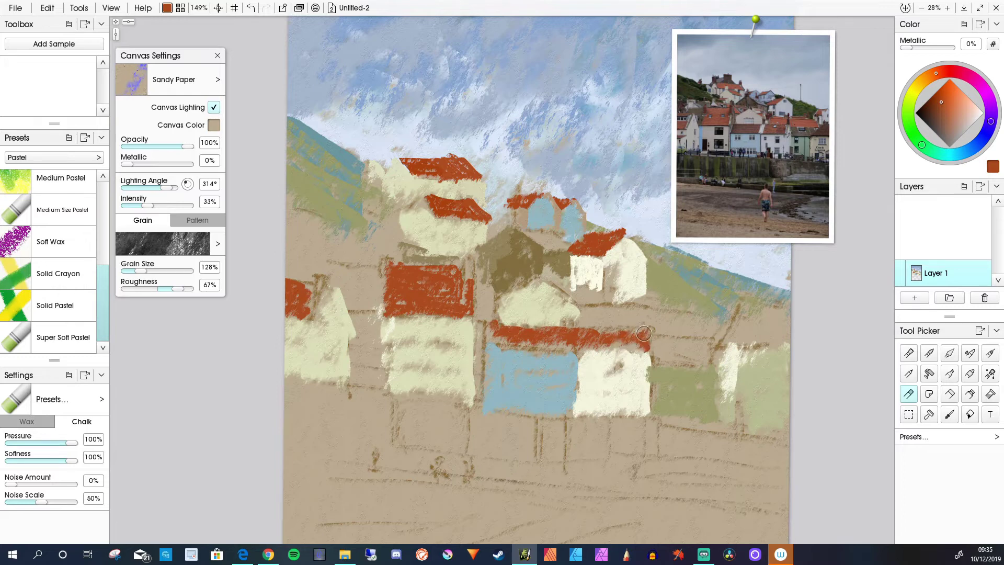
Step: Reduce the pastel to 119%, finish the long front roof in rust red, and paint the roofs behind it and on the small hillside house
key("bracketleft")
mouse_move(645, 330)
left_mouse_down()
mouse_move(594, 339)
mouse_move(638, 330)
mouse_move(487, 325)
mouse_move(476, 335)
mouse_move(482, 355)
mouse_move(483, 325)
mouse_move(489, 338)
mouse_move(550, 344)
mouse_move(488, 342)
mouse_move(614, 347)
mouse_move(593, 359)
mouse_move(638, 345)
mouse_move(560, 348)
left_mouse_up()
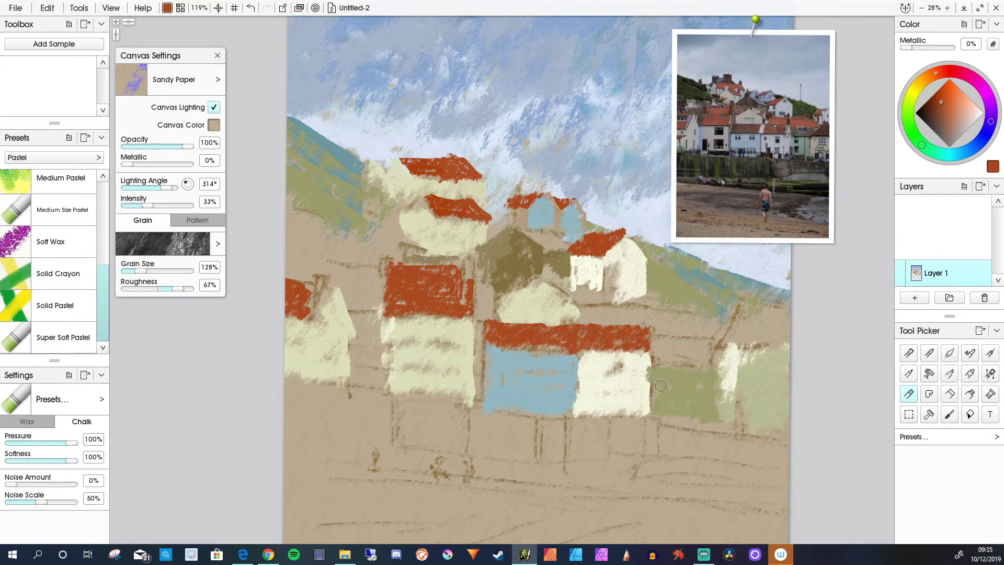
mouse_move(699, 314)
left_mouse_down()
mouse_move(580, 305)
mouse_move(607, 307)
mouse_move(588, 315)
mouse_move(692, 323)
mouse_move(681, 317)
mouse_move(698, 312)
mouse_move(709, 327)
mouse_move(669, 316)
left_mouse_up()
mouse_move(711, 277)
left_mouse_down()
mouse_move(645, 276)
mouse_move(714, 302)
mouse_move(708, 290)
mouse_move(712, 309)
mouse_move(747, 296)
left_mouse_up()
left_click(645, 276, "alt")
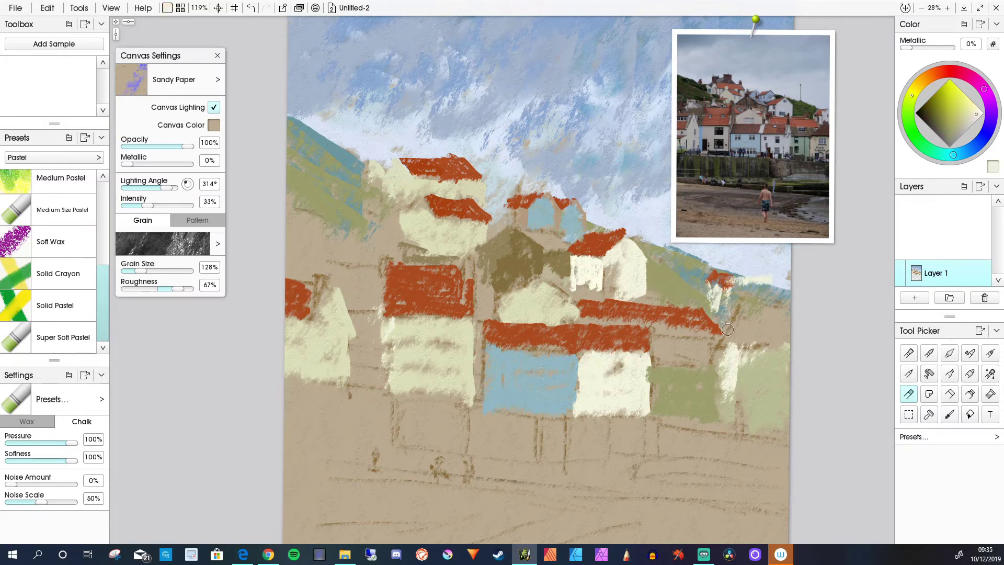
Step: Mix a darker rust red and block in the roof of the house at the painting's right edge
left_click(631, 311, "alt")
left_click(936, 122)
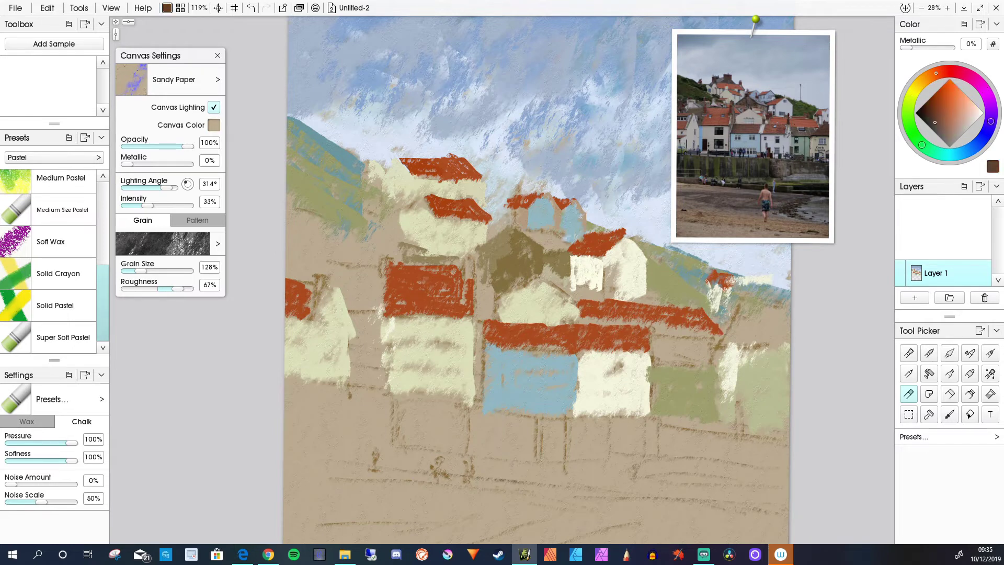
left_click(938, 107)
mouse_move(772, 318)
left_mouse_down()
mouse_move(749, 313)
mouse_move(779, 310)
mouse_move(739, 303)
mouse_move(747, 306)
mouse_move(729, 341)
mouse_move(740, 325)
mouse_move(733, 333)
mouse_move(779, 340)
mouse_move(734, 339)
mouse_move(743, 307)
mouse_move(724, 343)
mouse_move(780, 339)
mouse_move(790, 316)
mouse_move(793, 324)
mouse_move(772, 317)
mouse_move(793, 340)
mouse_move(743, 336)
left_mouse_up()
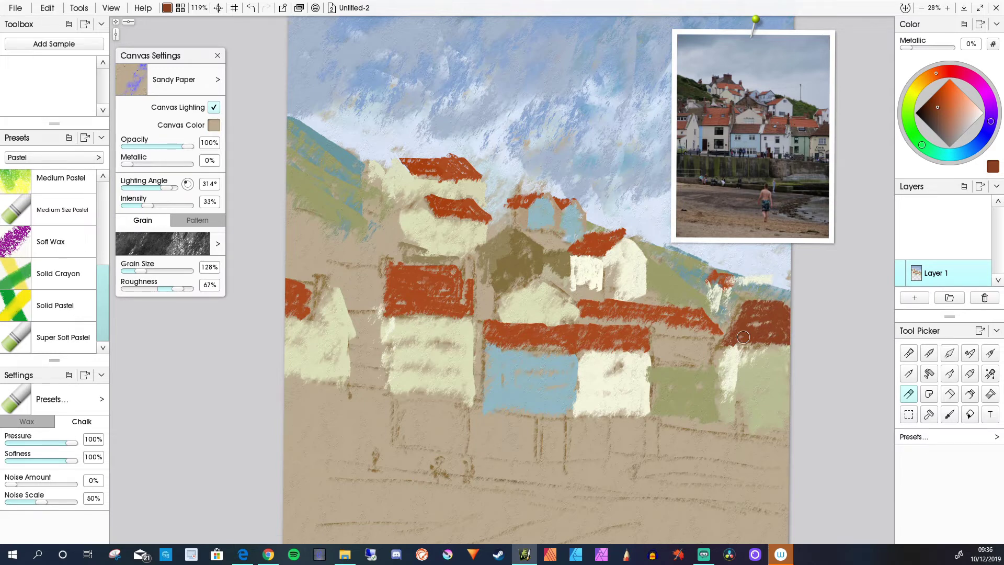
Step: Add dark rust red to the roof between the left houses, the small strip above it, and the slope beside the upper white house
left_click_drag(542, 228, 570, 247)
mouse_move(380, 269)
left_mouse_down()
mouse_move(354, 275)
mouse_move(382, 283)
mouse_move(347, 284)
mouse_move(376, 289)
mouse_move(364, 297)
mouse_move(377, 309)
mouse_move(335, 271)
mouse_move(348, 267)
mouse_move(333, 268)
mouse_move(339, 281)
mouse_move(310, 264)
mouse_move(348, 266)
mouse_move(321, 264)
mouse_move(341, 281)
left_mouse_up()
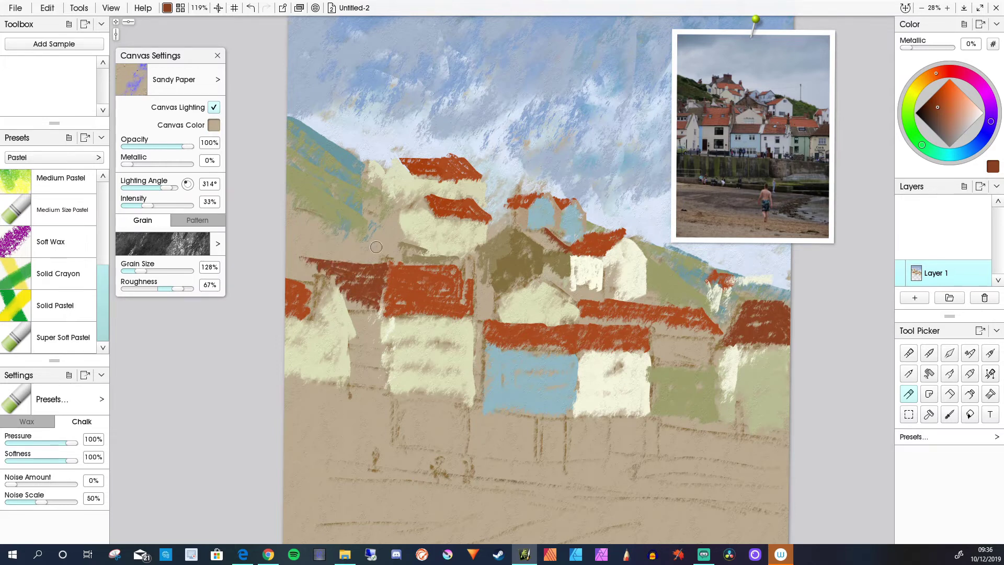
left_click_drag(377, 246, 357, 246)
Step: Paint a brown shadow strip between the wide and blue front houses, and fill the green house's roof with dark rust red
left_click(497, 264, "alt")
left_click_drag(478, 274, 477, 406)
left_click_drag(474, 324, 474, 409)
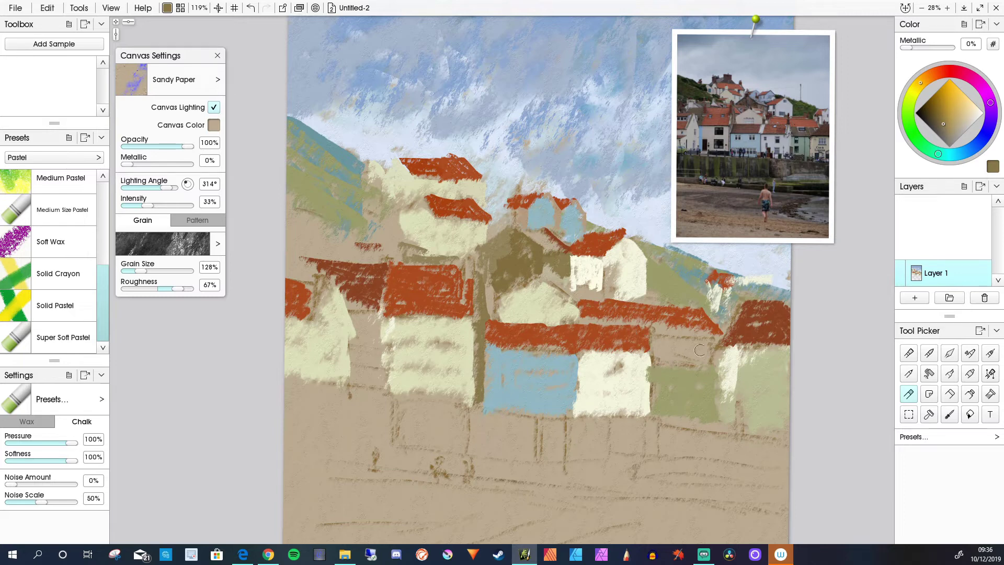
left_click(741, 330, "alt")
mouse_move(705, 352)
left_mouse_down()
mouse_move(658, 340)
mouse_move(656, 360)
mouse_move(694, 356)
mouse_move(712, 338)
mouse_move(706, 367)
mouse_move(654, 345)
mouse_move(672, 337)
mouse_move(656, 363)
mouse_move(665, 350)
left_mouse_up()
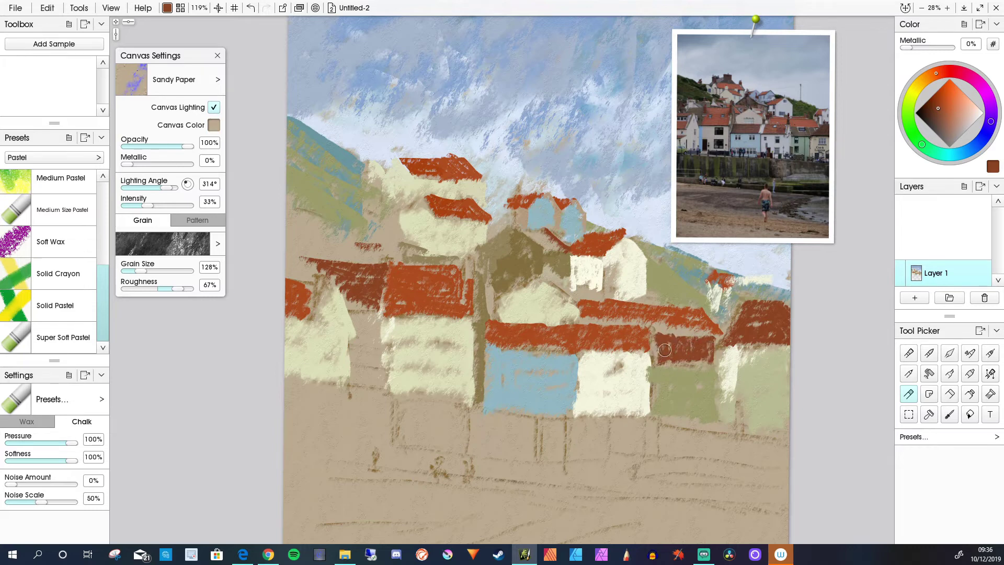
Step: Reduce the pastel to 89% and draw dark brown shadow lines under the eaves of the left, blue and cream front houses
left_click(358, 278, "alt")
left_click(928, 110)
key("bracketleft")
key("bracketleft")
mouse_move(462, 318)
left_mouse_down()
mouse_move(318, 315)
mouse_move(379, 315)
mouse_move(349, 305)
mouse_move(286, 321)
left_mouse_up()
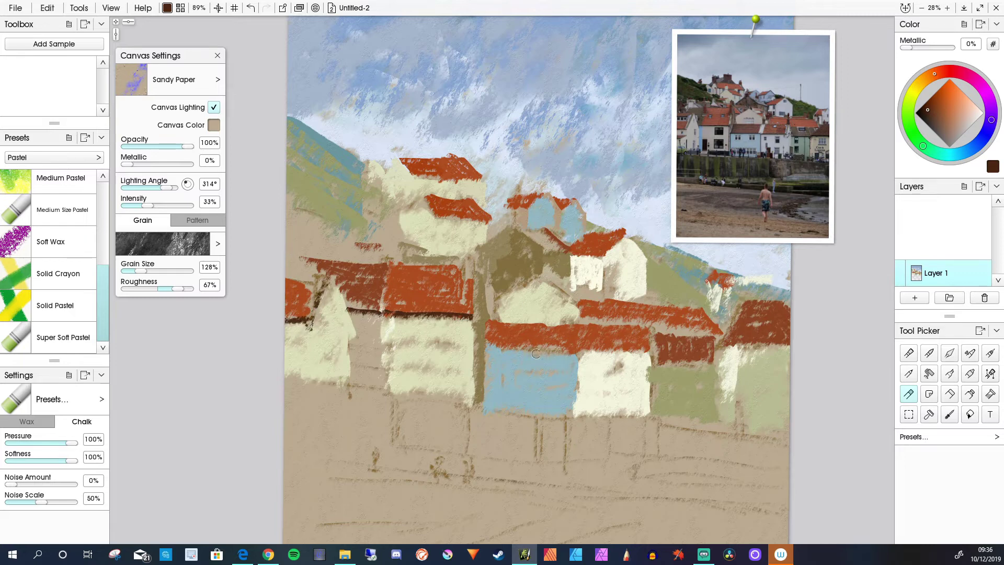
left_click_drag(575, 349, 490, 348)
left_click_drag(637, 353, 582, 355)
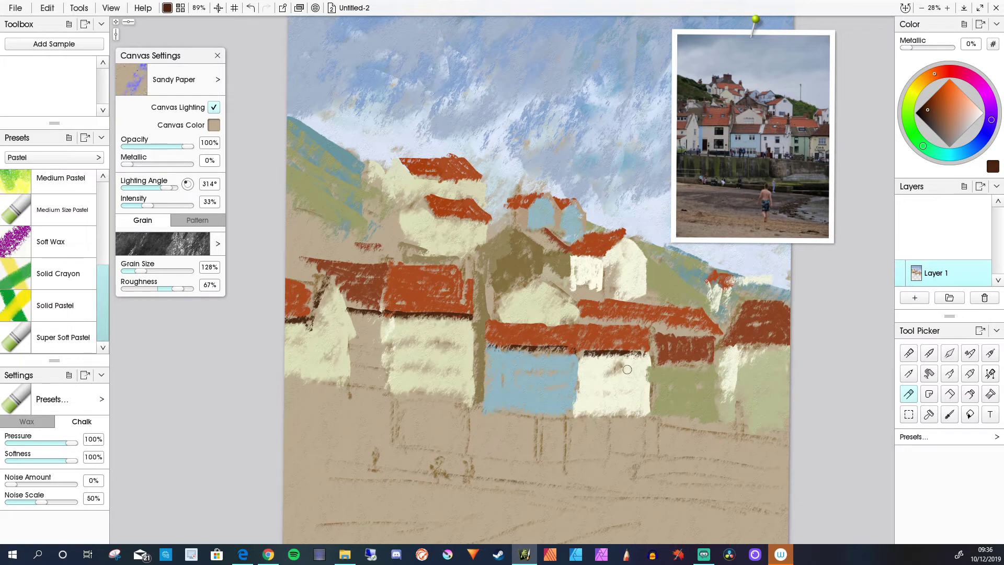
Step: Mark dark brown windows on the blue, cream and wide front houses
left_click_drag(628, 368, 626, 372)
mouse_move(559, 355)
left_mouse_down()
mouse_move(559, 370)
mouse_move(506, 365)
left_mouse_up()
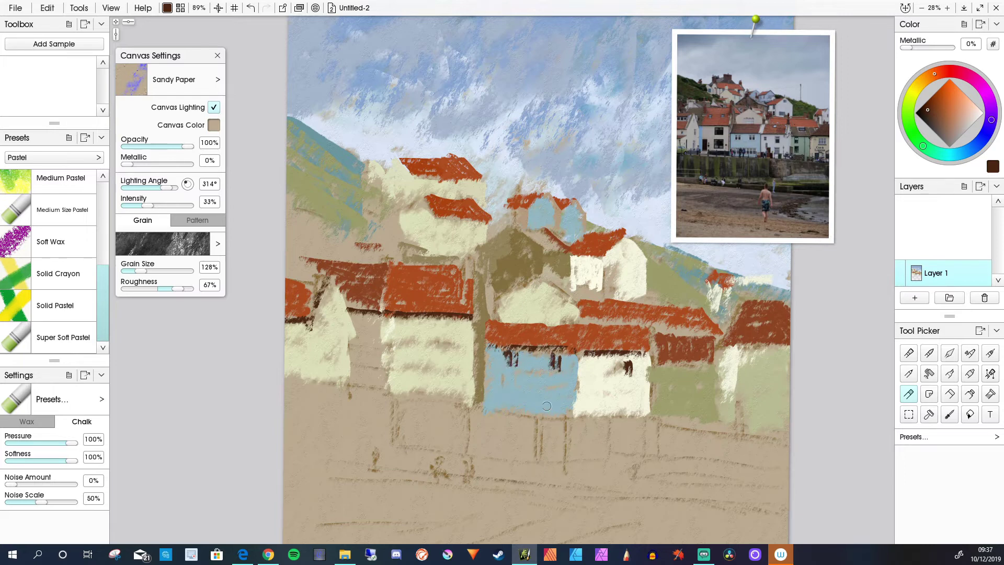
mouse_move(548, 395)
left_mouse_down()
mouse_move(505, 396)
mouse_move(527, 398)
left_mouse_up()
left_click_drag(627, 387, 622, 404)
left_click_drag(592, 362, 598, 392)
mouse_move(453, 327)
left_mouse_down()
mouse_move(444, 348)
mouse_move(449, 335)
mouse_move(434, 359)
mouse_move(437, 368)
mouse_move(449, 361)
mouse_move(447, 375)
mouse_move(440, 360)
mouse_move(443, 374)
mouse_move(391, 374)
mouse_move(397, 362)
mouse_move(399, 387)
left_mouse_up()
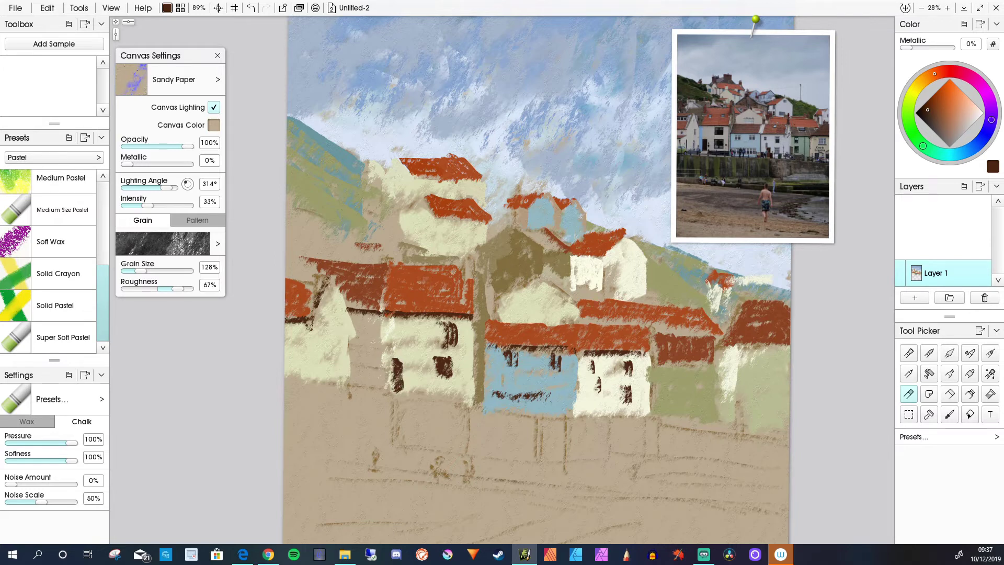
Step: Strengthen the wide house's windows, add two dark roof windows, and mark dark accents on the cream gable edge and the rear roof
right_click(443, 309)
left_click(448, 323)
mouse_move(448, 324)
left_mouse_down()
mouse_move(440, 348)
mouse_move(454, 348)
mouse_move(452, 375)
left_mouse_up()
mouse_move(445, 279)
left_mouse_down()
mouse_move(446, 293)
mouse_move(411, 289)
left_mouse_up()
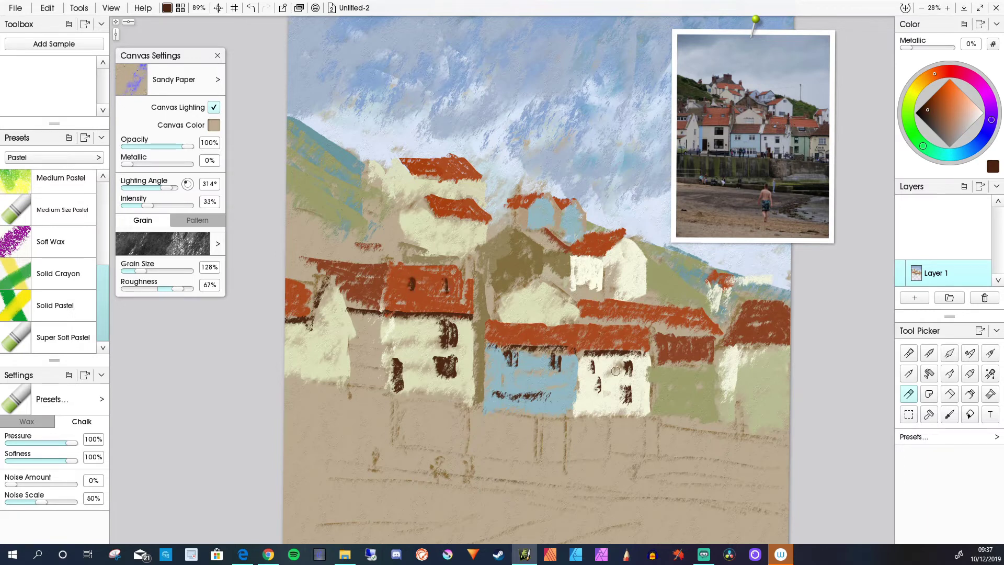
left_click_drag(543, 279, 579, 310)
left_click_drag(706, 334, 645, 327)
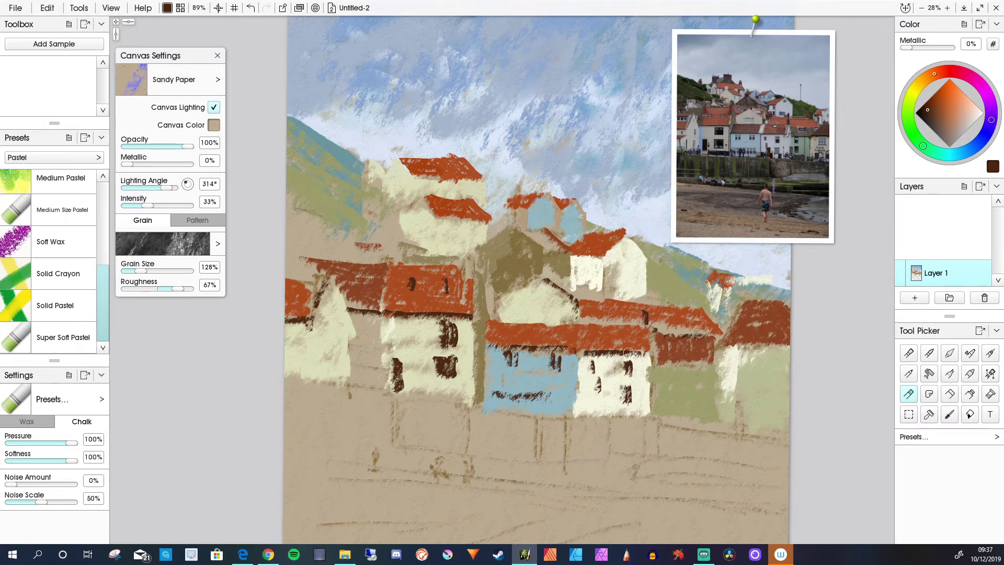
Step: Sample cream from the front house and draw light dividing edges at both ends of its roof
left_click(608, 377, "alt")
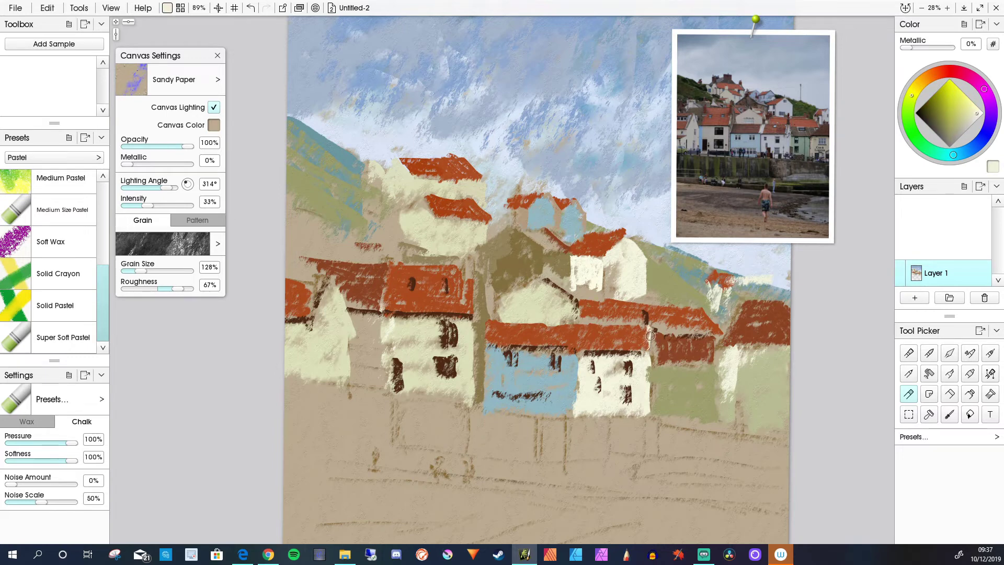
left_click_drag(650, 336, 644, 356)
left_click_drag(581, 327, 579, 355)
Step: Deepen the shadow strip beside the blue house with brown, and fill the narrow wall between the two left houses with sampled blue
left_click(434, 339, "alt")
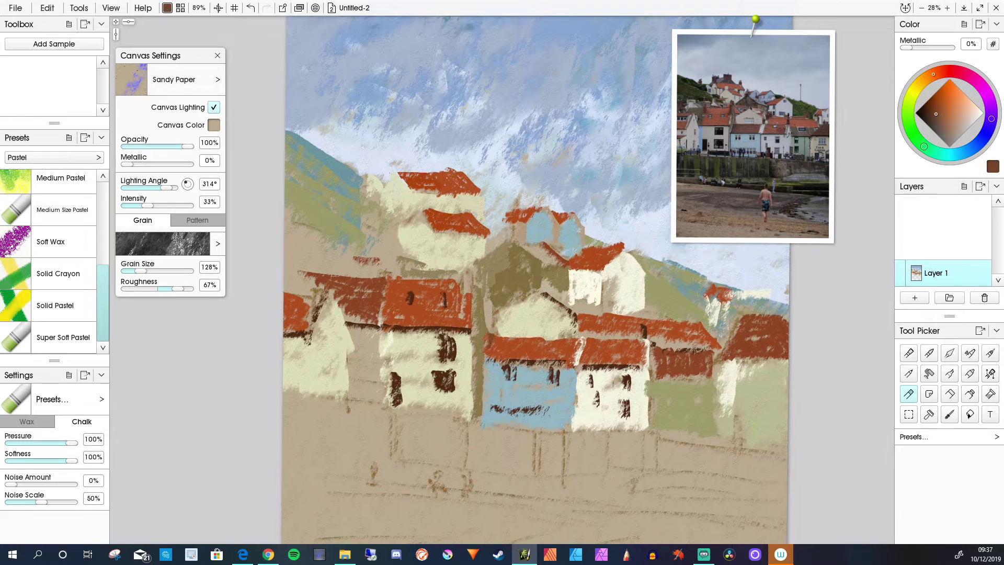
scroll(485, 340, "up", 1)
left_click_drag(481, 365, 483, 410)
left_click(496, 384, "alt")
left_click_drag(373, 329, 356, 328)
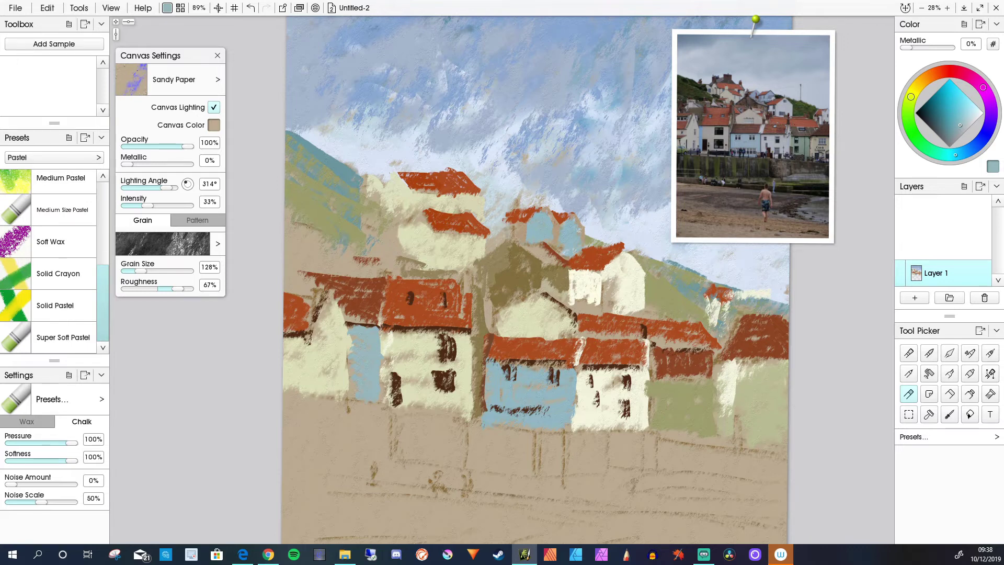
Step: Fill the bare paper on the left hillside above the roofs with sampled olive green
left_click(307, 238, "alt")
left_click_drag(307, 238, 383, 298)
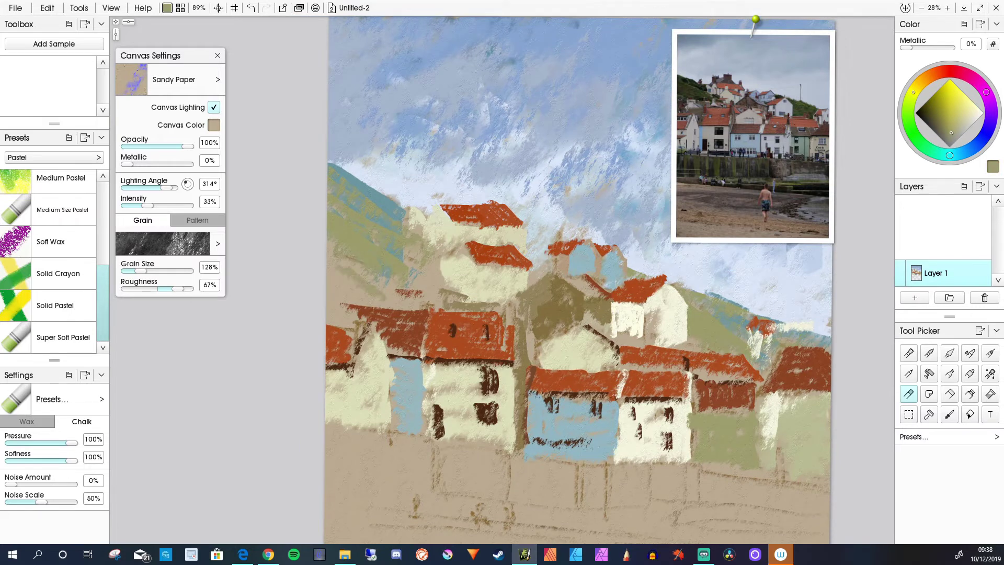
left_click_drag(328, 276, 369, 301)
left_click_drag(329, 254, 361, 270)
left_click_drag(408, 294, 365, 301)
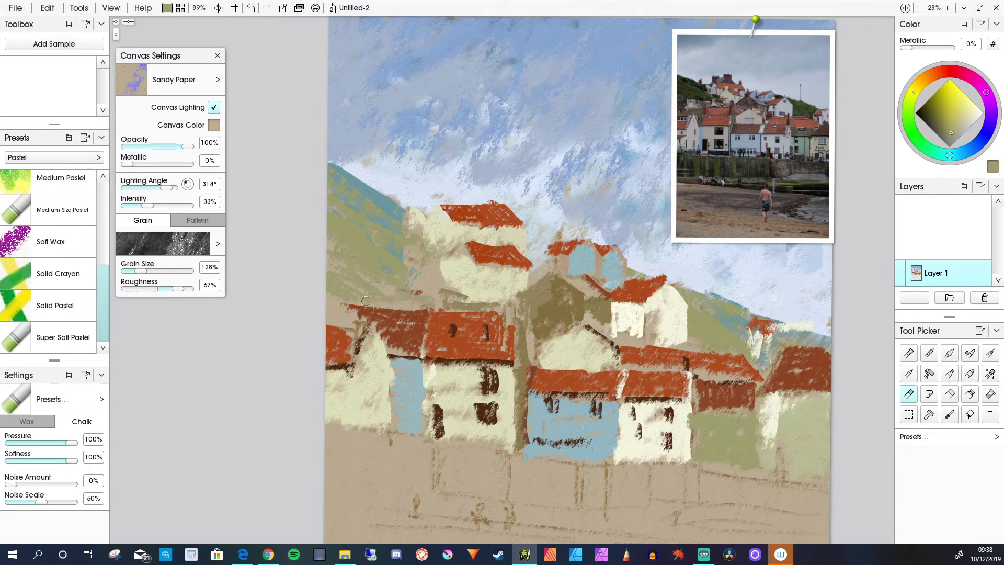
mouse_move(402, 268)
left_mouse_down()
mouse_move(421, 280)
mouse_move(390, 255)
left_mouse_up()
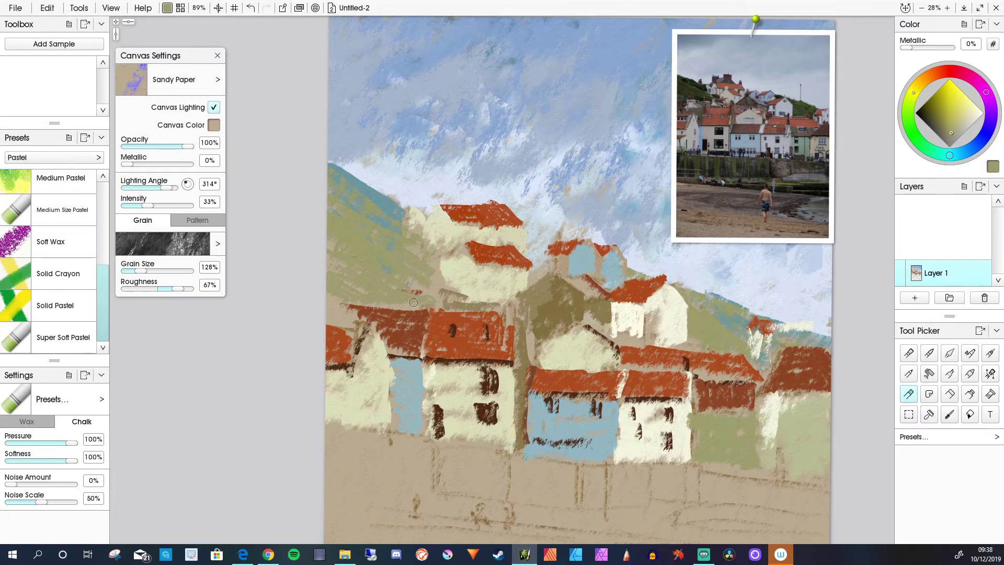
Step: Compare the whole painting with the reference photo
scroll(413, 302, "down", 7)
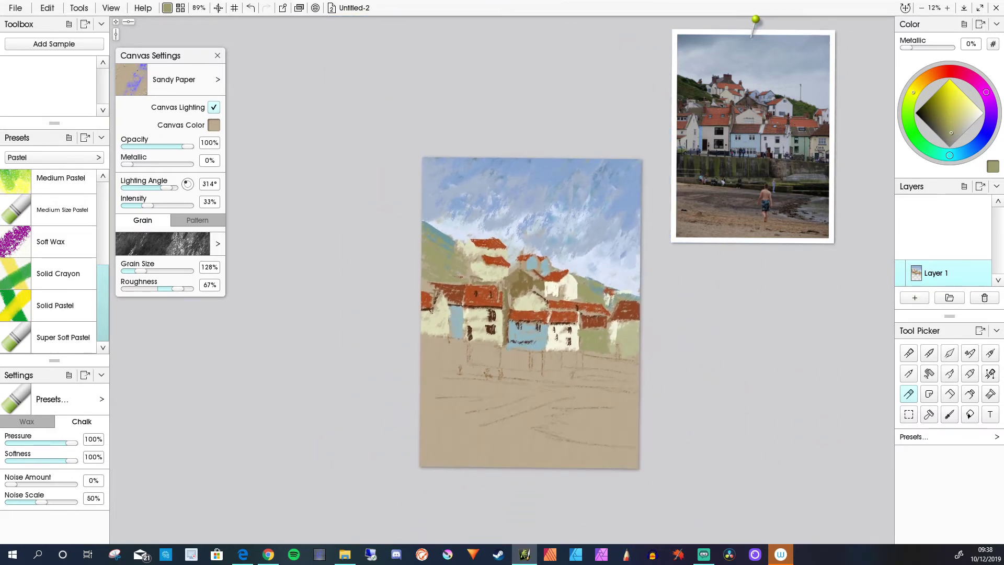
left_click_drag(492, 304, 532, 309)
scroll(505, 272, "up", 5)
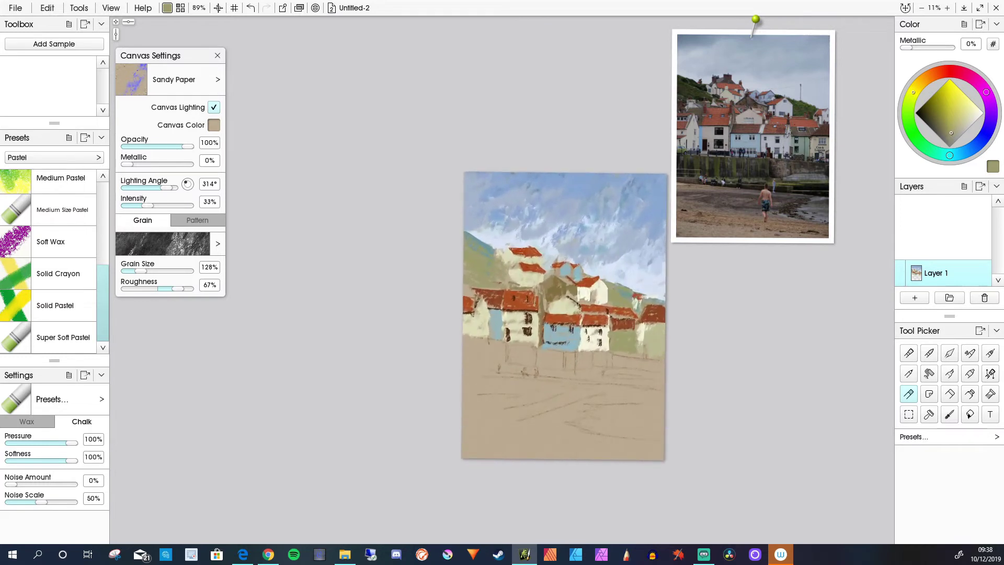
left_click_drag(548, 311, 436, 238)
scroll(387, 224, "up", 2)
scroll(388, 224, "down", 1)
scroll(416, 238, "up", 1)
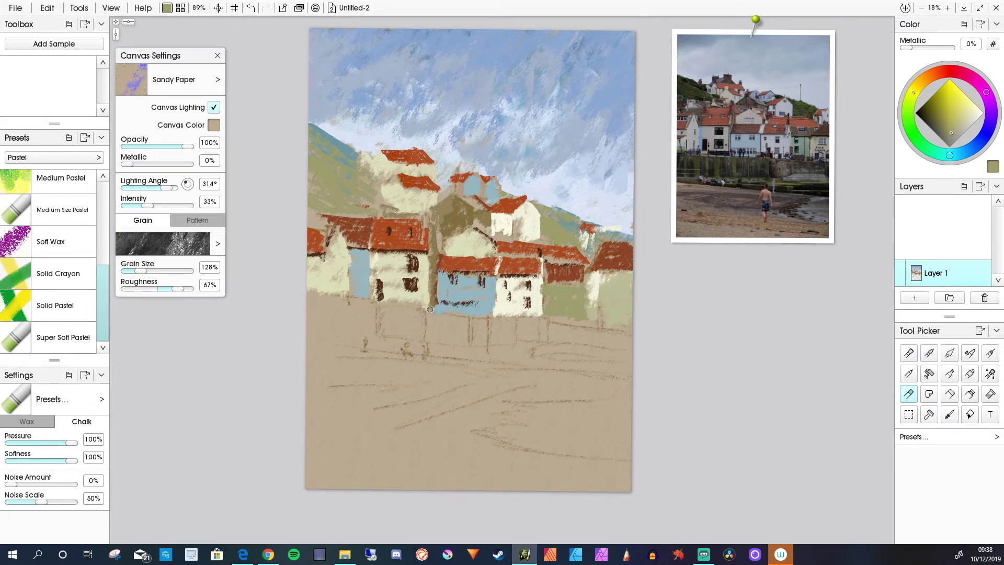
Step: Add dark brown windows, base and side shadows, and an upper roof edge to the green front house
left_click(411, 283, "alt")
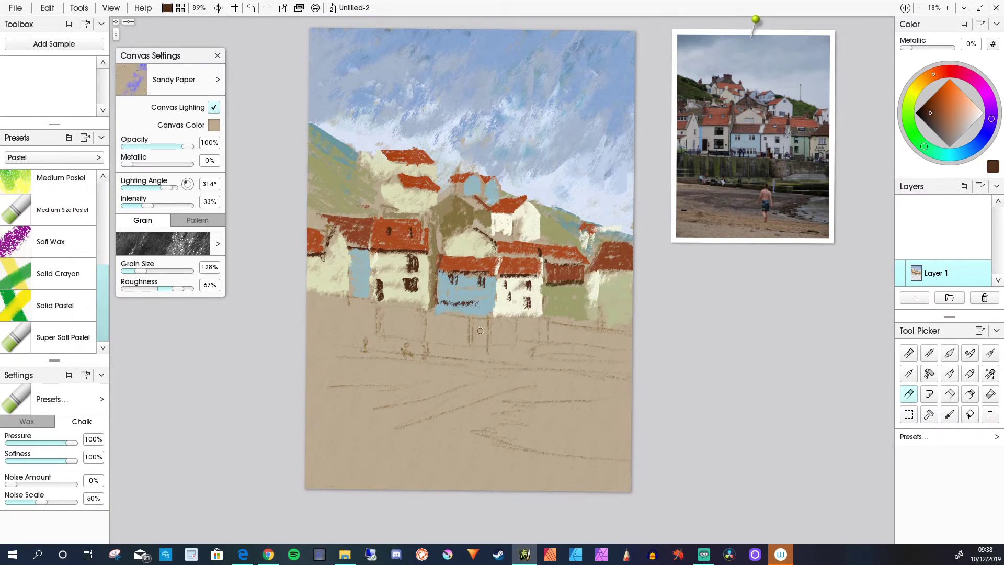
scroll(524, 289, "up", 3)
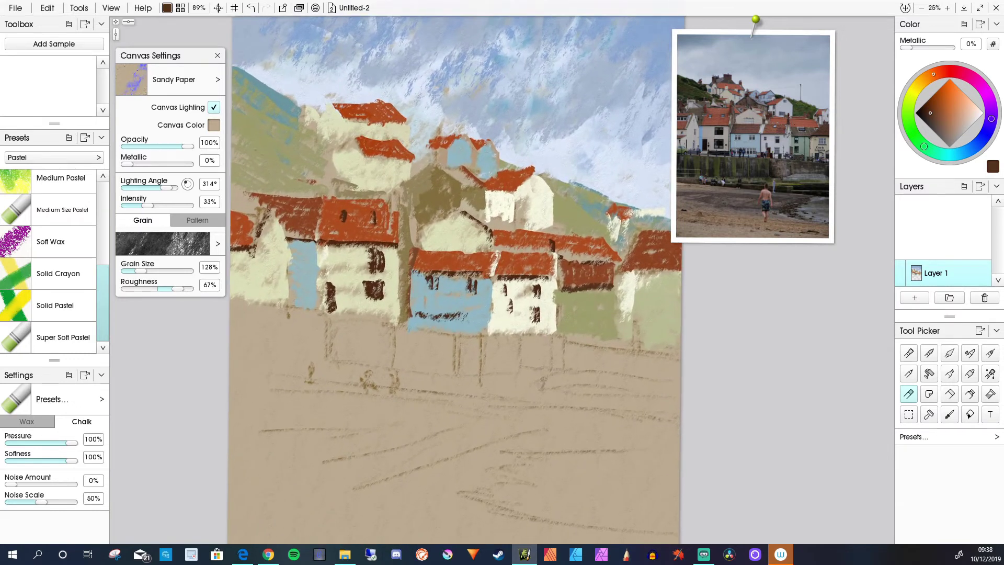
left_click_drag(579, 308, 580, 318)
left_click_drag(566, 335, 616, 337)
left_click_drag(621, 283, 620, 334)
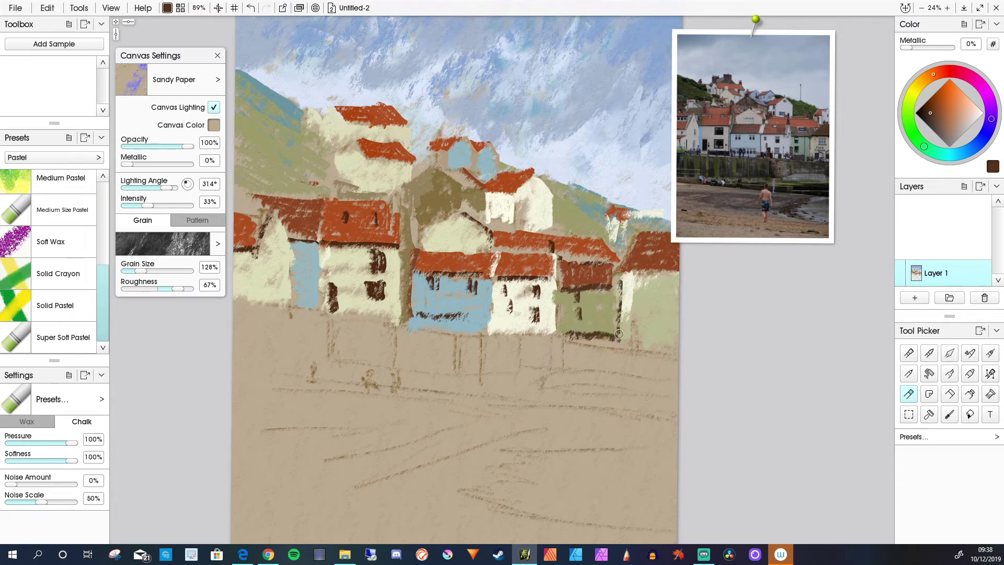
left_click_drag(615, 261, 558, 256)
Step: Sample blue from the upper house and dab small blue window accents onto the cream and white upper houses
left_click(487, 161, "alt")
left_click(534, 187)
left_click(531, 214)
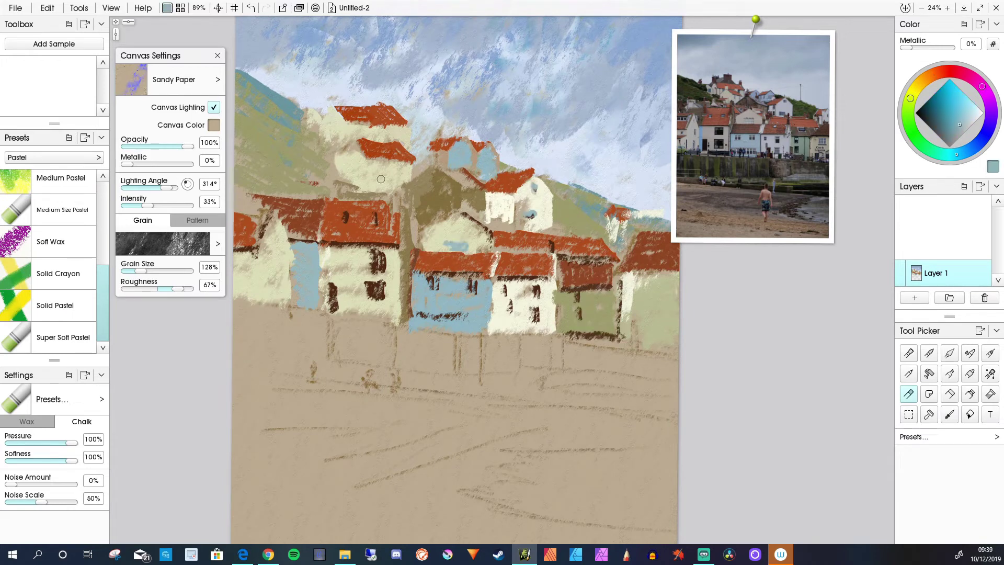
left_click_drag(383, 160, 383, 168)
Step: Sample brown to sketch rooftops and chimneys around the topmost house and a shadow between the cream and green front houses
left_click(473, 219, "alt")
left_click_drag(393, 126, 393, 134)
left_click_drag(345, 124, 345, 144)
left_click_drag(330, 104, 317, 118)
left_click_drag(356, 84, 356, 100)
mouse_move(346, 102)
left_mouse_down()
mouse_move(371, 103)
mouse_move(324, 107)
left_mouse_up()
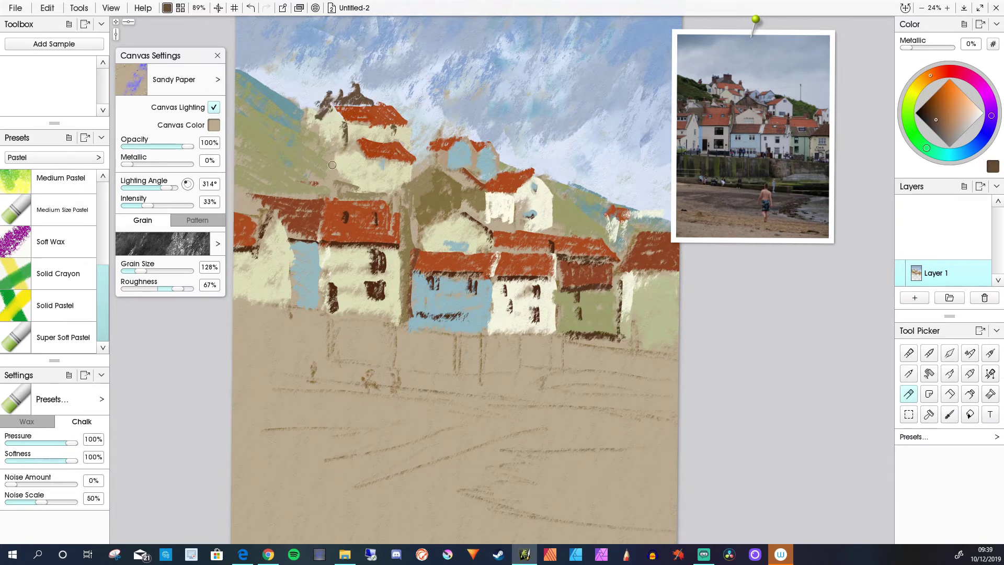
left_click_drag(556, 284, 556, 333)
Step: Add sampled blue strokes to the left gabled house's wall and sampled red accents beside its roof
left_click(301, 270, "alt")
mouse_move(277, 219)
left_mouse_down()
mouse_move(289, 256)
mouse_move(278, 260)
left_mouse_up()
left_click(246, 240, "alt")
left_click_drag(272, 241, 251, 283)
Step: Reinforce the rear roof and the wide front house's roof with brighter red strokes
mouse_move(562, 242)
left_mouse_down()
mouse_move(492, 244)
mouse_move(589, 242)
left_mouse_up()
left_click(957, 73)
left_click(524, 251, "alt")
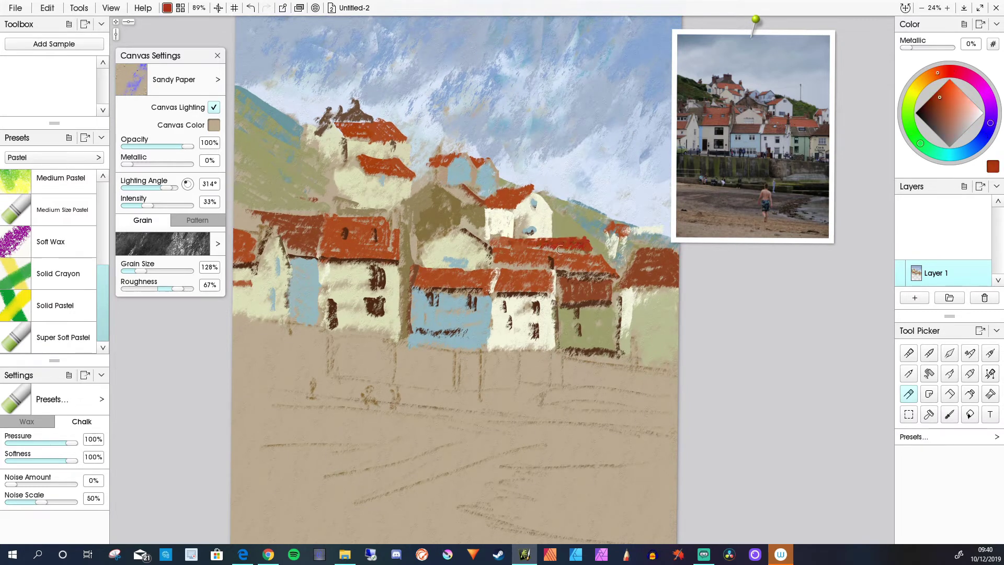
left_click_drag(392, 224, 392, 257)
mouse_move(369, 223)
left_mouse_down()
mouse_move(366, 247)
mouse_move(309, 249)
mouse_move(373, 214)
mouse_move(356, 203)
left_mouse_up()
Step: Pick a very dark brown and shade the roof edges and wall of the brown gabled house
left_click(389, 205, "alt")
left_click(926, 113)
mouse_move(439, 189)
left_mouse_down()
mouse_move(456, 207)
mouse_move(416, 204)
mouse_move(440, 218)
left_mouse_up()
mouse_move(455, 201)
left_mouse_down()
mouse_move(480, 208)
mouse_move(472, 221)
left_mouse_up()
mouse_move(454, 208)
left_mouse_down()
mouse_move(439, 231)
mouse_move(412, 220)
left_mouse_up()
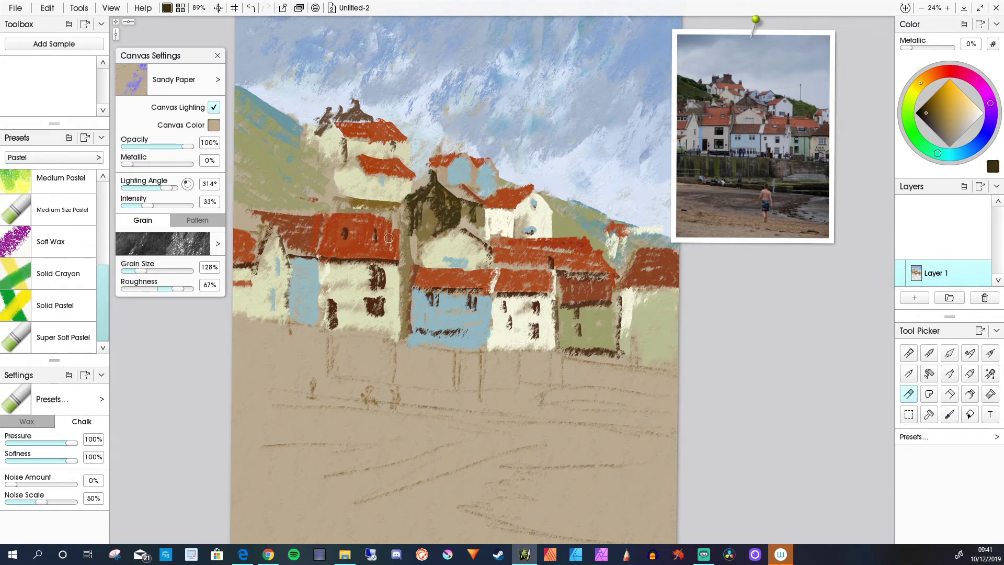
Step: Deepen the hillside beside the upper houses with muted blue sampled from the slope
left_click(299, 127, "alt")
mouse_move(306, 127)
left_mouse_down()
mouse_move(336, 189)
mouse_move(313, 183)
left_mouse_up()
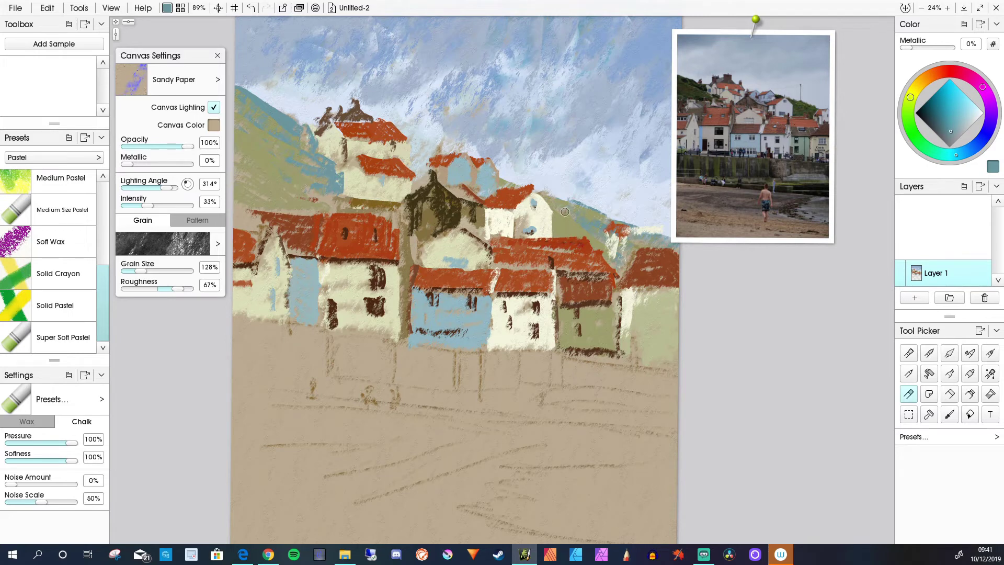
Step: Brighten the right-edge house and the slope above it with pale off-white strokes, and hatch light cyan over the blue front house
left_click(646, 236, "alt")
mouse_move(657, 215)
left_mouse_down()
mouse_move(630, 248)
mouse_move(625, 278)
left_mouse_up()
left_click_drag(673, 288, 622, 353)
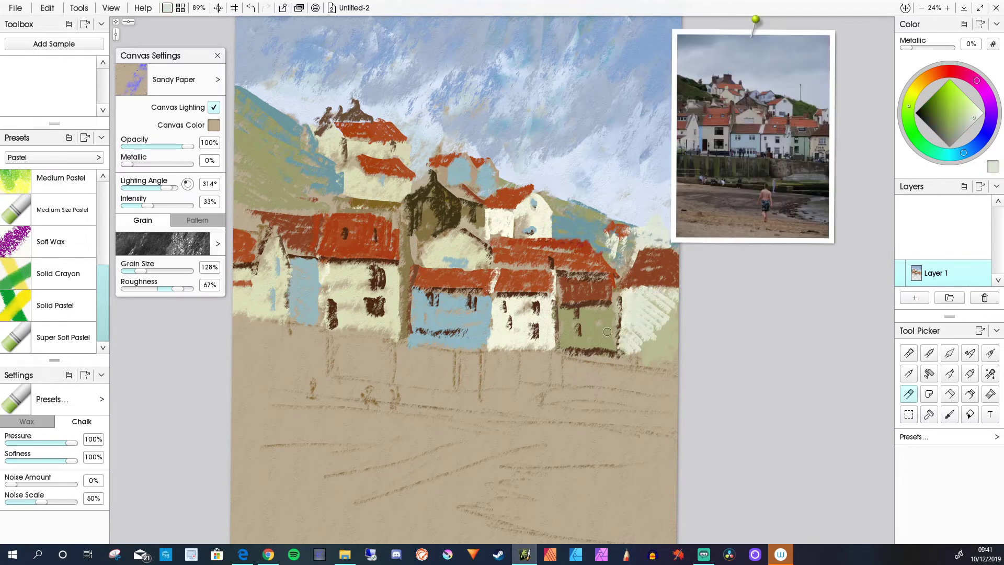
left_click(450, 309, "alt")
mouse_move(437, 293)
left_mouse_down()
mouse_move(465, 318)
mouse_move(480, 298)
mouse_move(426, 326)
left_mouse_up()
Step: Enlarge the pastel to 329% and block in the harbour wall below the houses with sampled brown
left_click_drag(361, 355, 393, 355, "shift")
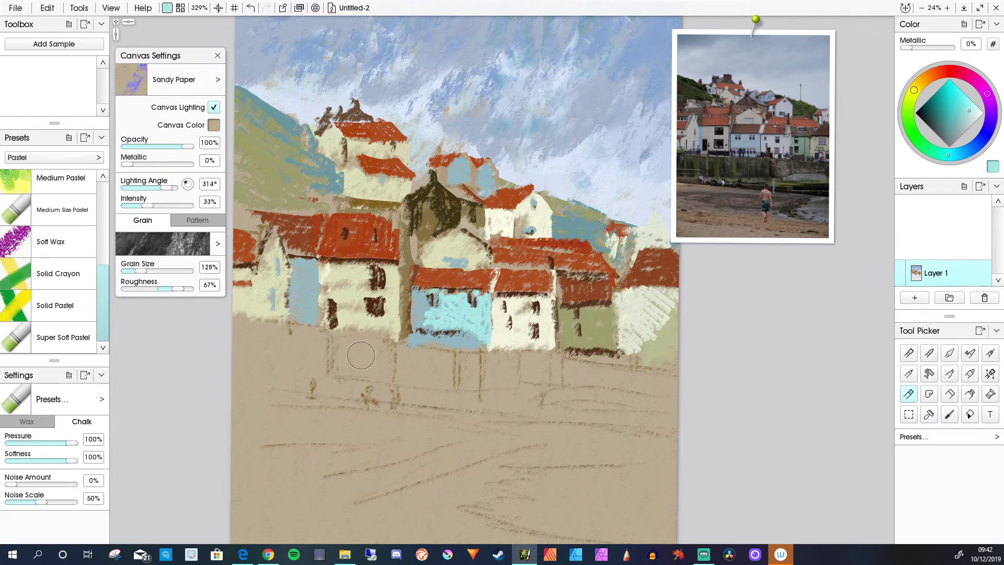
left_click(401, 285, "alt")
mouse_move(678, 361)
left_mouse_down()
mouse_move(576, 377)
mouse_move(319, 351)
mouse_move(371, 374)
mouse_move(617, 411)
left_mouse_up()
left_click_drag(618, 411, 418, 404)
Step: Sample olive green from the hillside and lay broad vertical strokes over the harbour wall
left_click(239, 160, "alt")
left_click_drag(332, 340, 326, 364)
left_click_drag(297, 333, 280, 357)
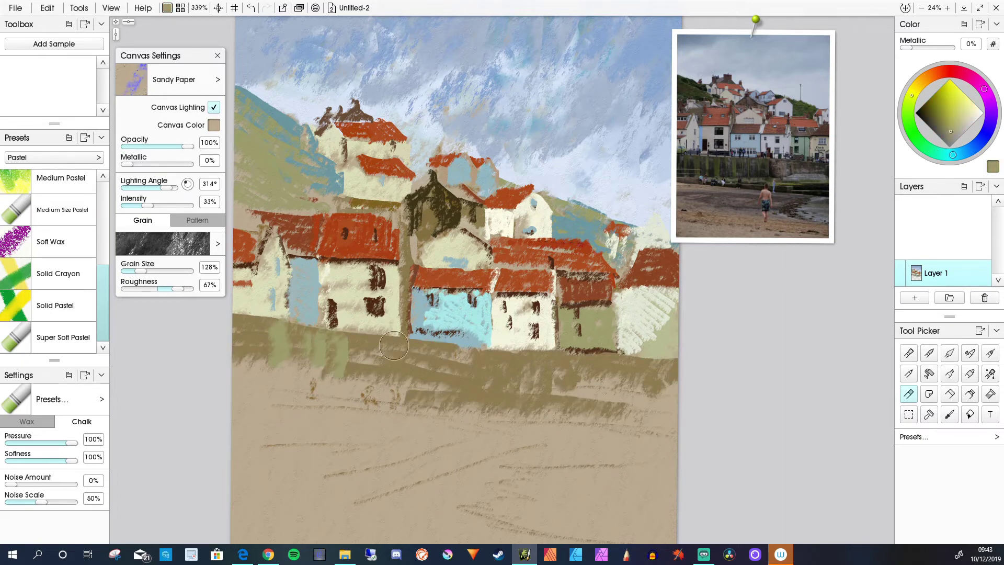
left_click_drag(394, 346, 395, 361)
left_click_drag(441, 351, 438, 377)
left_click_drag(494, 354, 496, 382)
Step: Reduce the pastel to 139% and extend the green vertical strokes down the harbour wall toward its corner
mouse_move(491, 356)
left_mouse_down("shift")
mouse_move(238, 322)
mouse_move(251, 392)
left_mouse_up("shift")
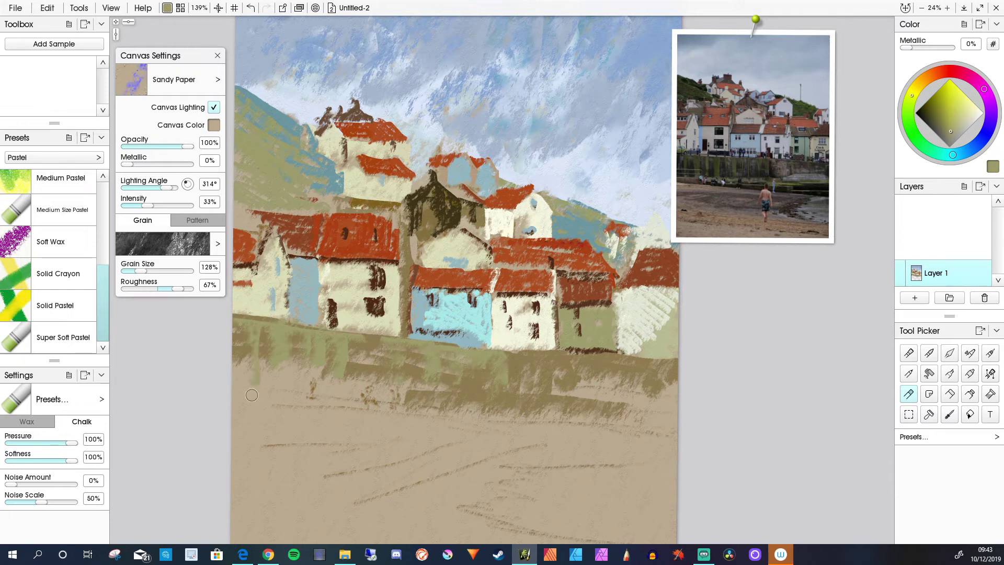
left_click_drag(417, 357, 416, 393)
mouse_move(470, 369)
left_mouse_down()
mouse_move(473, 400)
mouse_move(489, 409)
left_mouse_up()
mouse_move(503, 356)
left_mouse_down()
mouse_move(499, 407)
mouse_move(510, 390)
mouse_move(540, 404)
left_mouse_up()
Step: Sample dark brown to strengthen the gabled house's shading, and define the harbour wall's base line and vertical corner
left_click(376, 204, "alt")
left_click_drag(469, 203, 475, 233)
left_click_drag(419, 193, 423, 229)
mouse_move(555, 388)
left_mouse_down()
mouse_move(638, 363)
mouse_move(531, 415)
mouse_move(556, 354)
mouse_move(552, 371)
mouse_move(603, 412)
mouse_move(653, 421)
mouse_move(296, 406)
mouse_move(233, 396)
left_mouse_up()
mouse_move(517, 368)
left_mouse_down()
mouse_move(515, 421)
mouse_move(556, 413)
left_mouse_up()
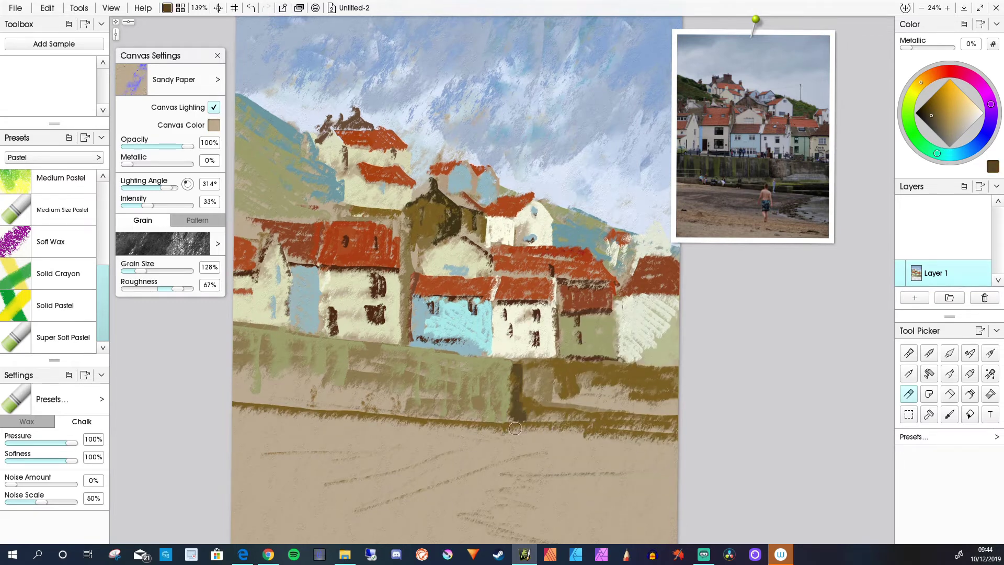
Step: Darken the right stretch of the harbour wall with brown, and add teal strokes along both wall sections and the corner
mouse_move(562, 395)
left_mouse_down()
mouse_move(633, 366)
mouse_move(680, 373)
left_mouse_up()
left_click(955, 155)
left_click(940, 120)
mouse_move(612, 369)
left_mouse_down()
mouse_move(691, 372)
mouse_move(621, 388)
mouse_move(576, 430)
mouse_move(518, 411)
mouse_move(296, 376)
mouse_move(240, 385)
mouse_move(314, 434)
mouse_move(482, 445)
mouse_move(316, 452)
left_mouse_up()
Step: Enlarge the pastel to 339%, pick a pale sandy yellow and block in the beach below the harbour wall
left_click(915, 90)
left_click(969, 112)
key("]")
left_click(960, 114)
mouse_move(235, 433)
left_mouse_down()
mouse_move(363, 455)
mouse_move(246, 490)
left_mouse_up()
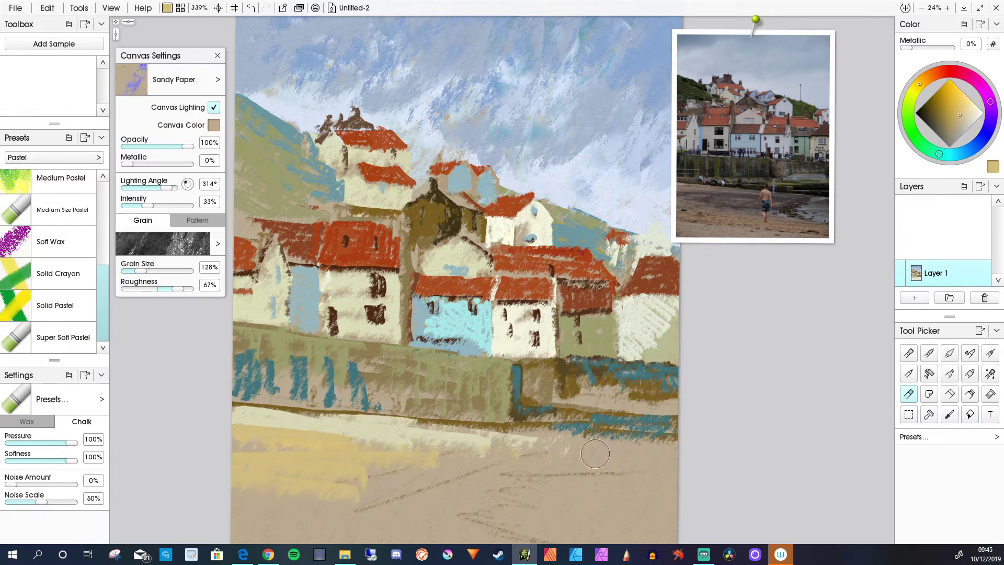
left_click_drag(465, 447, 617, 439)
key("-")
mouse_move(625, 492)
left_mouse_down()
mouse_move(361, 471)
mouse_move(492, 500)
mouse_move(333, 515)
mouse_move(271, 415)
mouse_move(366, 419)
mouse_move(592, 476)
left_mouse_up()
Step: Pick a dark brown and block in bands of wet mud across the middle of the beach
left_click(927, 78)
left_click(929, 115)
mouse_move(385, 438)
left_mouse_down()
mouse_move(418, 412)
mouse_move(363, 429)
mouse_move(443, 414)
mouse_move(566, 417)
mouse_move(443, 456)
mouse_move(486, 471)
left_mouse_up()
key("[")
left_click_drag(398, 459, 633, 495)
Step: Sample tones from the painting and lay pale green and turquoise water into the tidal pool on the beach
left_click(427, 388, "alt")
left_click_drag(631, 409, 453, 458)
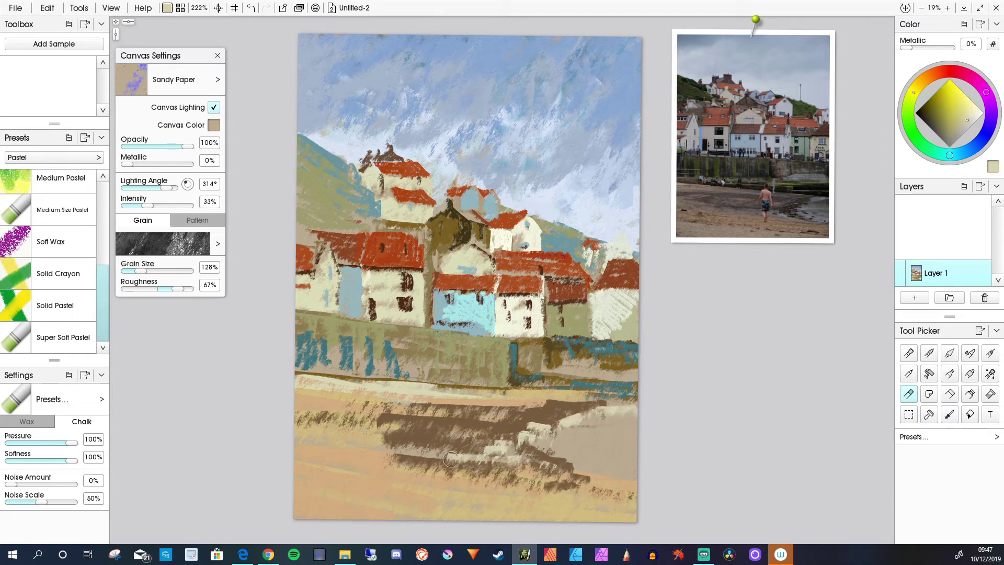
left_click(466, 306, "alt")
left_click_drag(530, 441, 588, 465)
left_click_drag(534, 419, 637, 414)
Step: Sample mud brown beside the tidal pool and break up its water with horizontal strokes
left_click(586, 406, "alt")
mouse_move(635, 434)
left_mouse_down()
mouse_move(585, 449)
mouse_move(623, 463)
mouse_move(568, 468)
left_mouse_up()
left_click(556, 443, "alt")
left_click_drag(549, 446, 599, 465)
Step: Sample dark brown from the reference photo and darken the harbour wall's right side, corner and the upper pool at 82% pastel size
mouse_move(625, 421)
left_mouse_down()
mouse_move(521, 390)
mouse_move(523, 350)
mouse_move(581, 340)
mouse_move(534, 350)
left_mouse_up()
left_click(753, 168, "alt")
left_click_drag(544, 370, 544, 338)
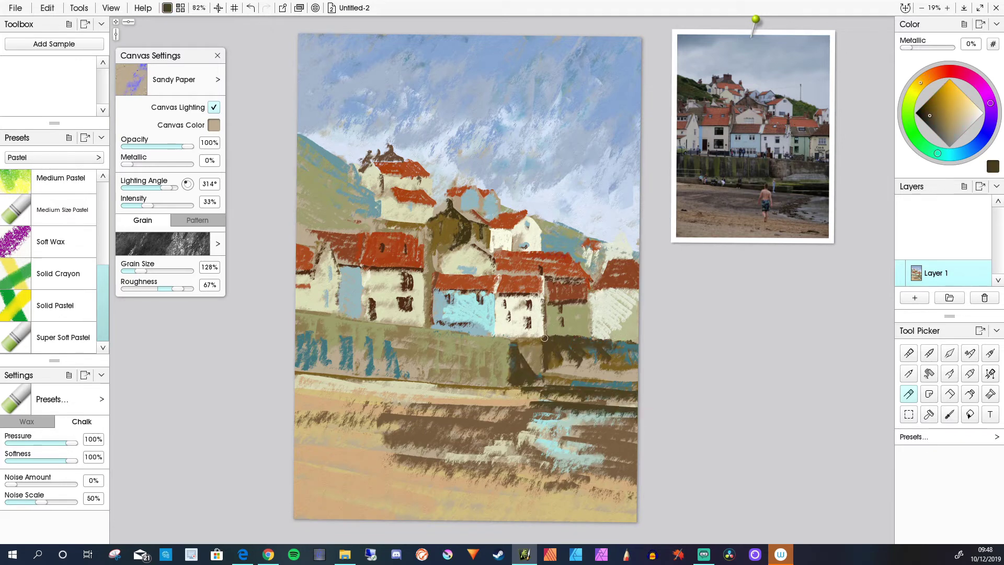
mouse_move(518, 416)
left_mouse_down()
mouse_move(469, 407)
mouse_move(630, 415)
left_mouse_up()
Step: Sample pale cream from the shoreline and streak thin horizontal highlights across the mud and pool
left_click(465, 394, "alt")
left_click_drag(398, 403, 518, 410)
left_click_drag(451, 418, 548, 426)
left_click_drag(467, 432, 623, 476)
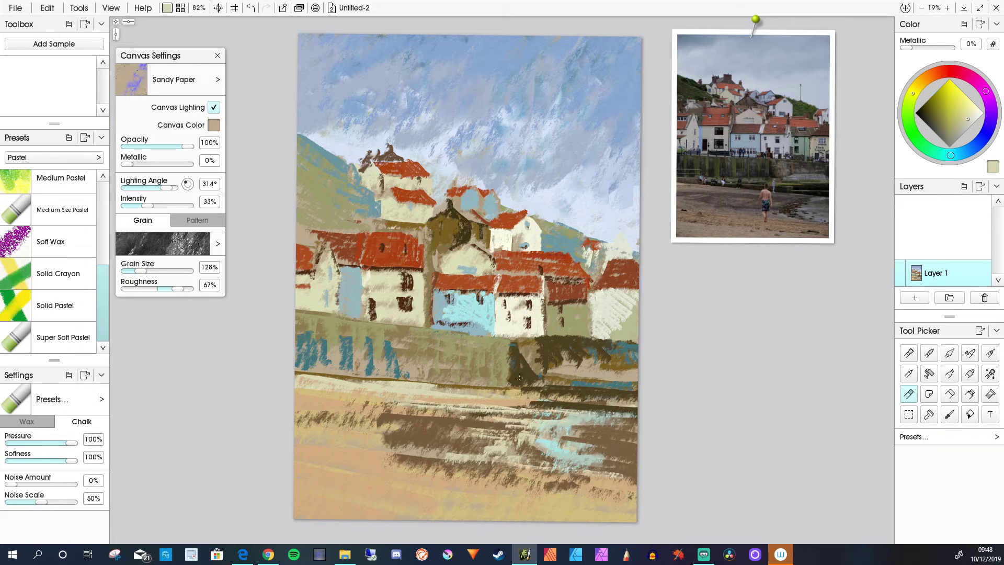
Step: Sample dark brown and add short dark accents through the pool and along the lower sand
left_click(575, 403, "alt")
left_click_drag(541, 435, 568, 433)
left_click_drag(546, 428, 597, 413)
left_click_drag(519, 443, 542, 440)
mouse_move(534, 447)
left_mouse_down()
mouse_move(602, 468)
mouse_move(605, 479)
mouse_move(551, 467)
left_mouse_up()
left_click_drag(538, 472, 556, 476)
left_click_drag(605, 500, 518, 501)
left_click_drag(524, 446, 555, 456)
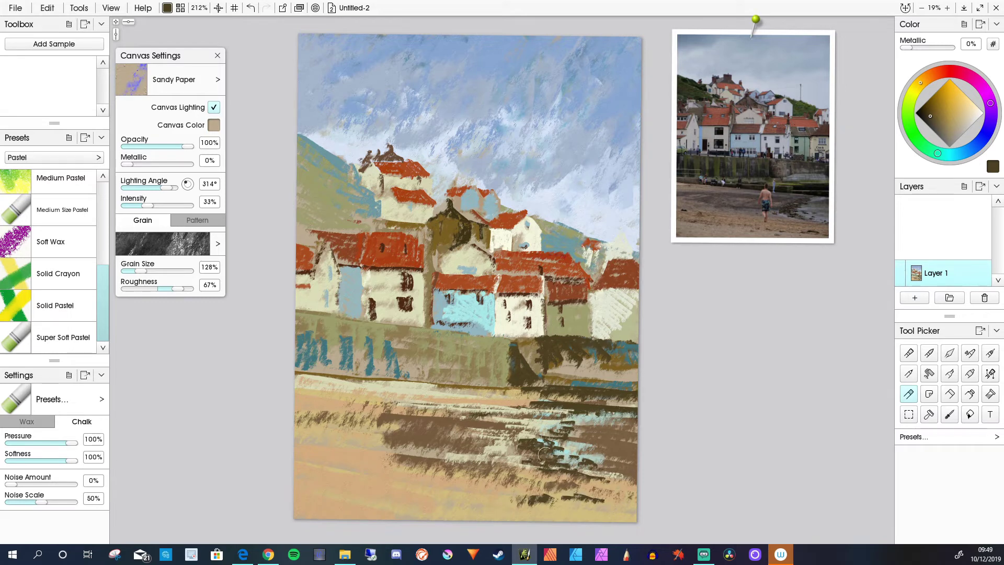
Step: Streak more dark brown through the mud, and lay sampled ochre-brown strokes over the lower foreground sand
left_click_drag(411, 444, 555, 472)
left_click_drag(525, 423, 438, 424)
left_click(526, 505, "alt")
left_click_drag(525, 506, 465, 497)
mouse_move(398, 483)
left_mouse_down()
mouse_move(296, 456)
mouse_move(428, 476)
mouse_move(473, 495)
mouse_move(570, 503)
left_mouse_up()
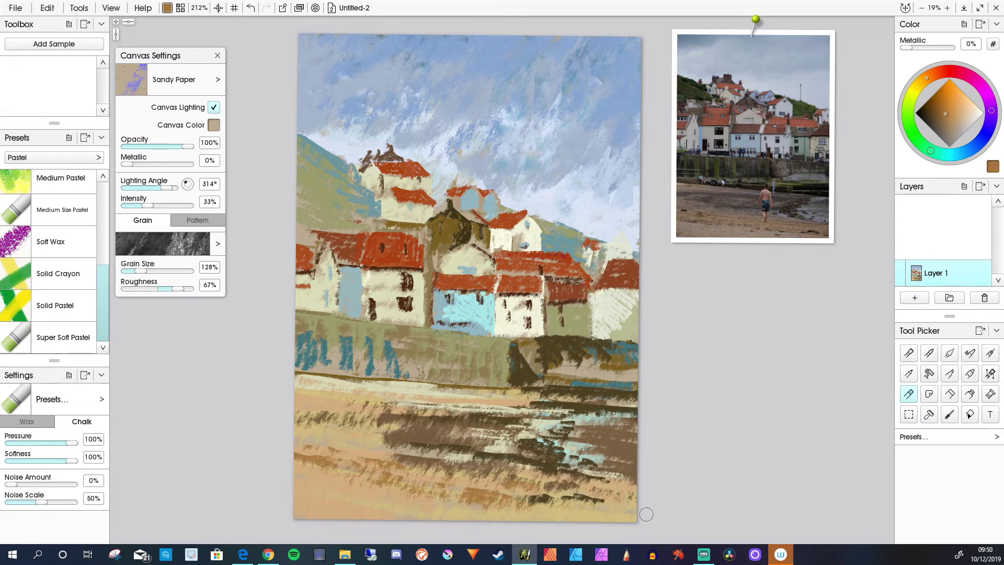
left_click_drag(636, 515, 592, 496)
left_click(327, 394, "alt")
left_click_drag(314, 489, 399, 499)
left_click_drag(309, 484, 399, 489)
key("ctrl+z")
key("ctrl+z")
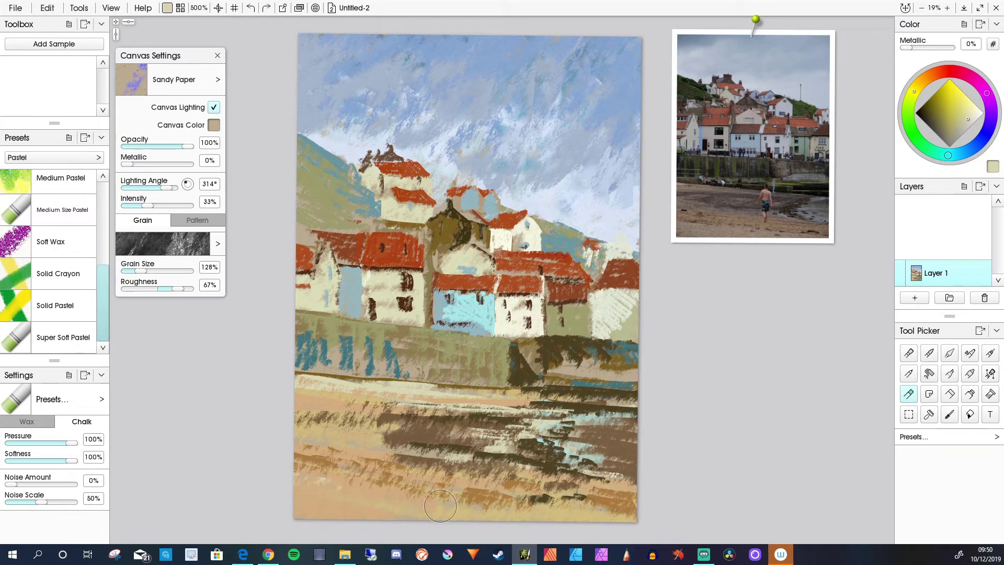
Step: Reduce the pastel to 158% and add pale blue-white highlights to the tidal pool and the water behind it
key("[")
left_click(465, 315, "alt")
mouse_move(547, 466)
left_mouse_down()
mouse_move(586, 470)
mouse_move(610, 455)
mouse_move(516, 434)
mouse_move(526, 444)
left_mouse_up()
key("bracketleft")
left_click_drag(586, 424, 605, 406)
Step: Dot pale blue-white stones along the shoreline and across the foreground sand
left_click_drag(433, 389, 450, 387)
left_click_drag(351, 381, 374, 379)
left_click_drag(327, 468, 350, 465)
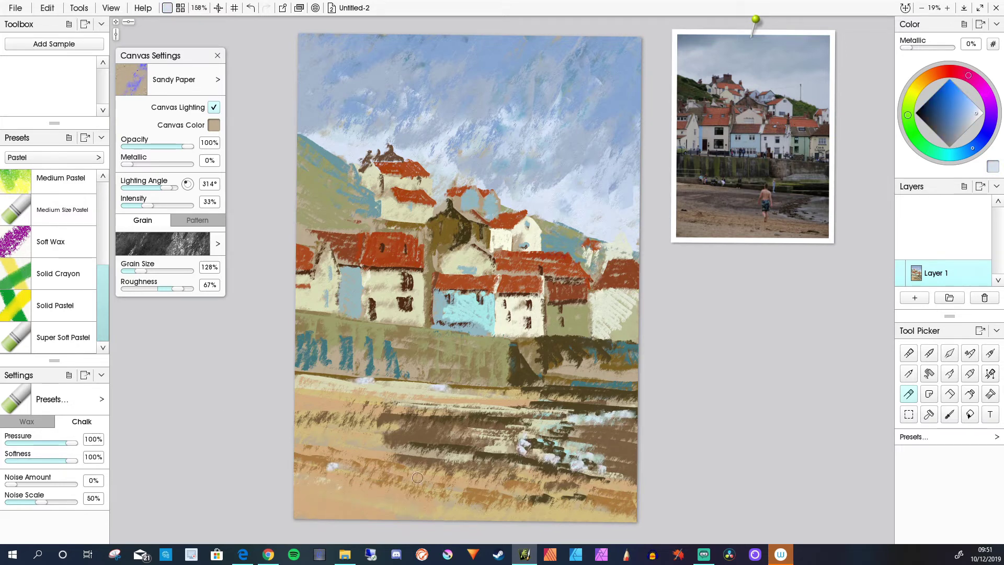
left_click(383, 476)
left_click(415, 458)
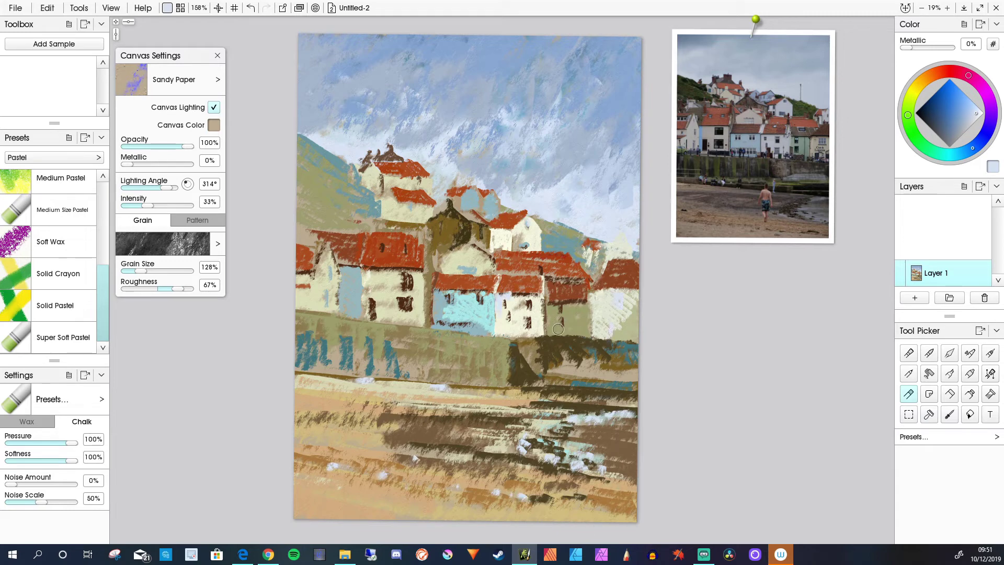
Step: Brighten the white house fronts and central gable with pale blue-white, and refine the gable's edges with sampled tones at 114% pastel size
mouse_move(594, 253)
left_mouse_down()
mouse_move(602, 277)
mouse_move(590, 327)
left_mouse_up()
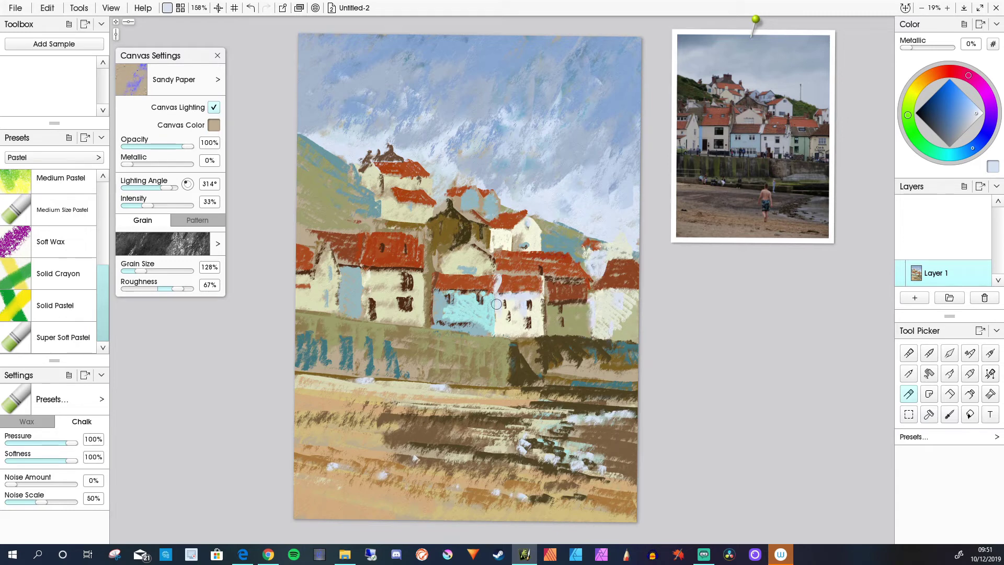
mouse_move(463, 271)
left_mouse_down()
mouse_move(470, 247)
mouse_move(493, 257)
mouse_move(445, 255)
left_mouse_up()
left_click(440, 242, "alt")
key("[")
left_click(474, 236, "alt")
mouse_move(472, 241)
left_mouse_down()
mouse_move(490, 257)
mouse_move(436, 259)
mouse_move(498, 257)
left_mouse_up()
left_click(502, 257, "alt")
left_click_drag(451, 240, 424, 239)
Step: Touch in the hillside edge above the left houses, and lay peach highlights over the village's red roofs
left_click(388, 210, "alt")
left_click_drag(328, 212, 341, 224)
left_click(358, 223, "alt")
mouse_move(411, 235)
left_mouse_down()
mouse_move(372, 238)
mouse_move(369, 253)
left_mouse_up()
left_click(453, 203, "alt")
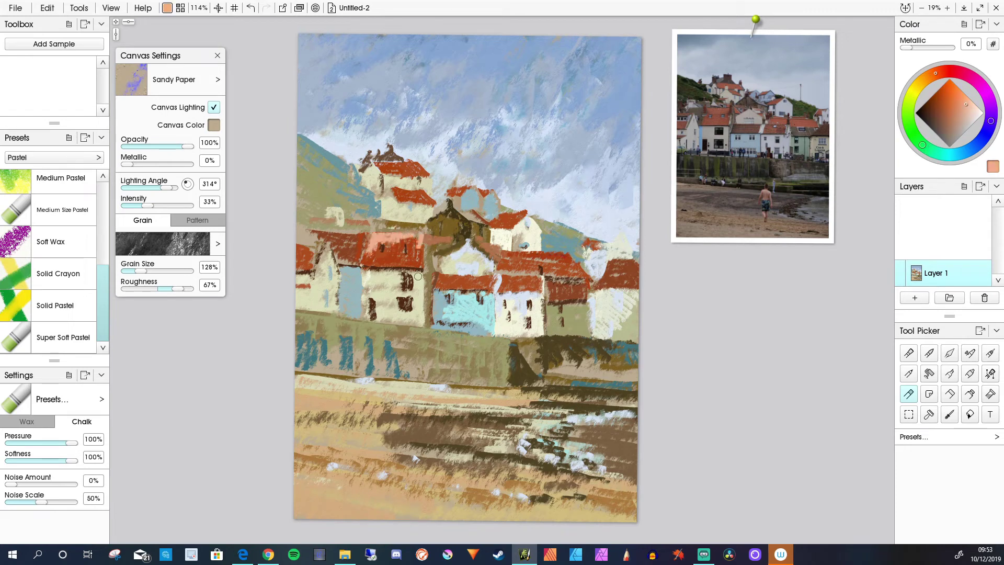
left_click_drag(554, 255, 584, 275)
left_click_drag(497, 254, 547, 261)
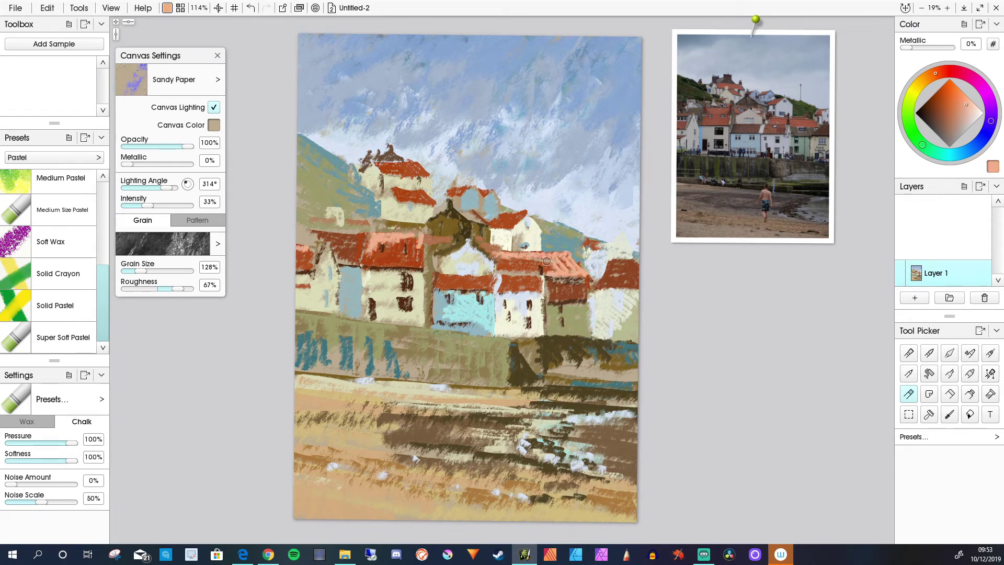
left_click_drag(392, 188, 426, 201)
left_click_drag(383, 161, 425, 174)
Step: Sample tones around the upper houses to refine their walls and roofs, and add a chimney above the left houses
mouse_move(450, 189)
left_mouse_down()
mouse_move(482, 192)
mouse_move(481, 212)
mouse_move(454, 210)
mouse_move(419, 235)
mouse_move(419, 265)
left_mouse_up()
left_click(447, 195, "alt")
left_click(482, 206, "alt")
left_click(482, 191, "alt")
left_click(465, 225, "alt")
right_click(328, 249)
mouse_move(370, 218)
left_mouse_down()
mouse_move(370, 231)
mouse_move(340, 214)
left_mouse_up()
Step: Add mid-blue accents to the windows and shaded walls of the front row of houses
left_click(573, 328, "alt")
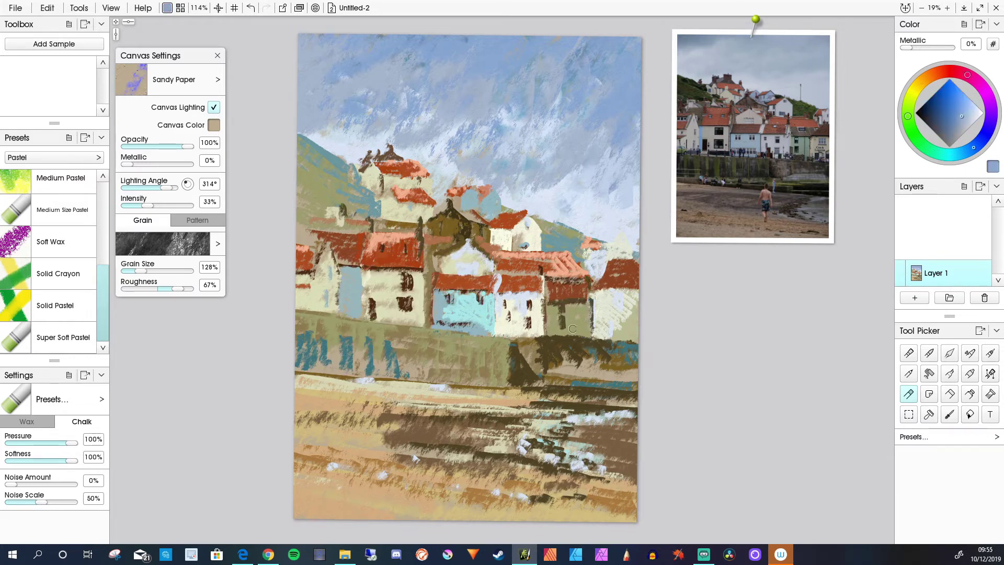
left_click_drag(529, 297, 529, 306)
left_click_drag(519, 307, 515, 326)
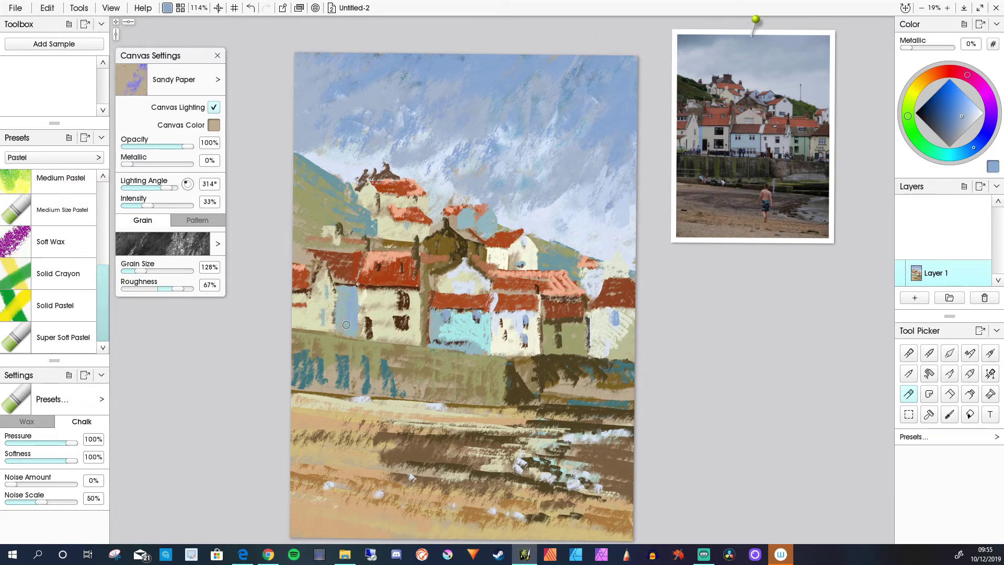
Step: Repaint the far-left house's gabled front in sampled cream, and redefine its red roof edges and shaded wall
left_click(323, 322, "alt")
left_click_drag(333, 274, 336, 327)
mouse_move(326, 268)
left_mouse_down()
mouse_move(333, 296)
mouse_move(314, 317)
mouse_move(333, 319)
mouse_move(330, 265)
mouse_move(308, 290)
left_mouse_up()
left_click(332, 276, "alt")
left_click(336, 296, "alt")
left_click(315, 273, "alt")
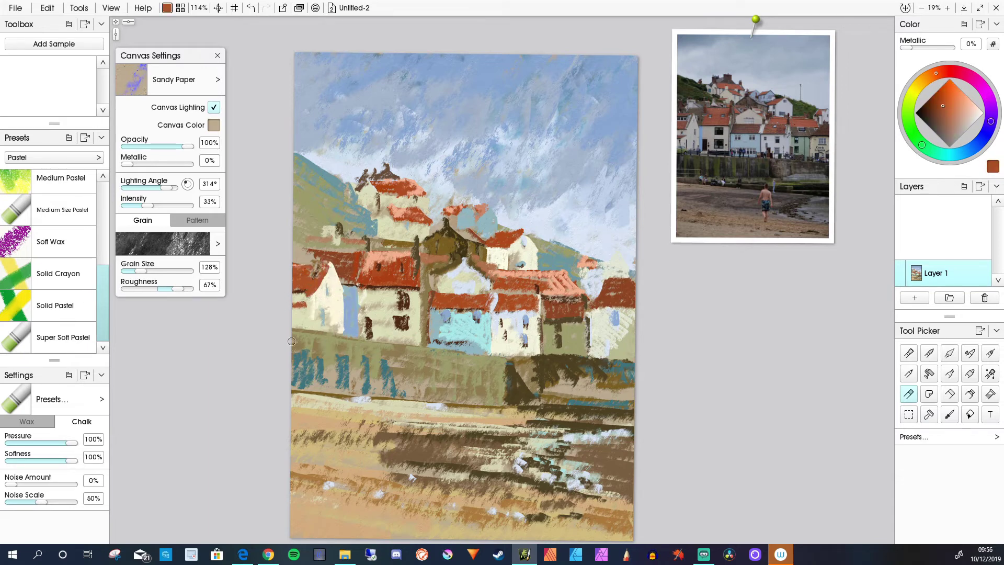
left_click(308, 298, "alt")
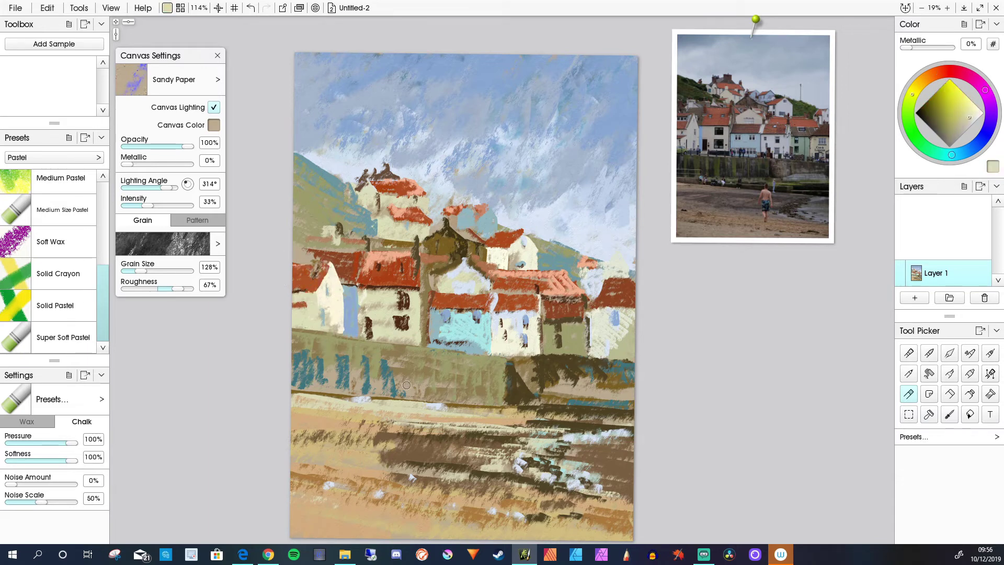
Step: Draw a pale coping line along the top of the harbour wall, and dot light stones beside its corner
left_click(602, 347, "alt")
left_click_drag(630, 362, 295, 328)
key("bracketleft")
key("bracketleft")
mouse_move(534, 361)
left_mouse_down()
mouse_move(533, 399)
mouse_move(531, 364)
mouse_move(542, 392)
left_mouse_up()
Step: Pick a dark navy and shade the harbour wall's corner and left section with vertical strokes at 89% pastel size
left_click(533, 387, "alt")
left_click(974, 148)
left_click(927, 113)
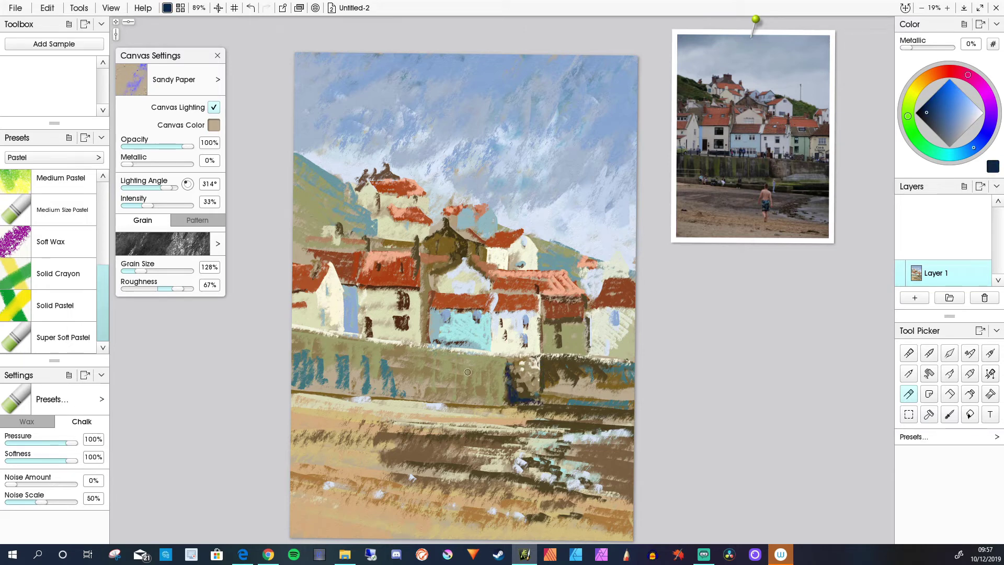
mouse_move(303, 349)
left_mouse_down()
mouse_move(306, 376)
mouse_move(340, 393)
left_mouse_up()
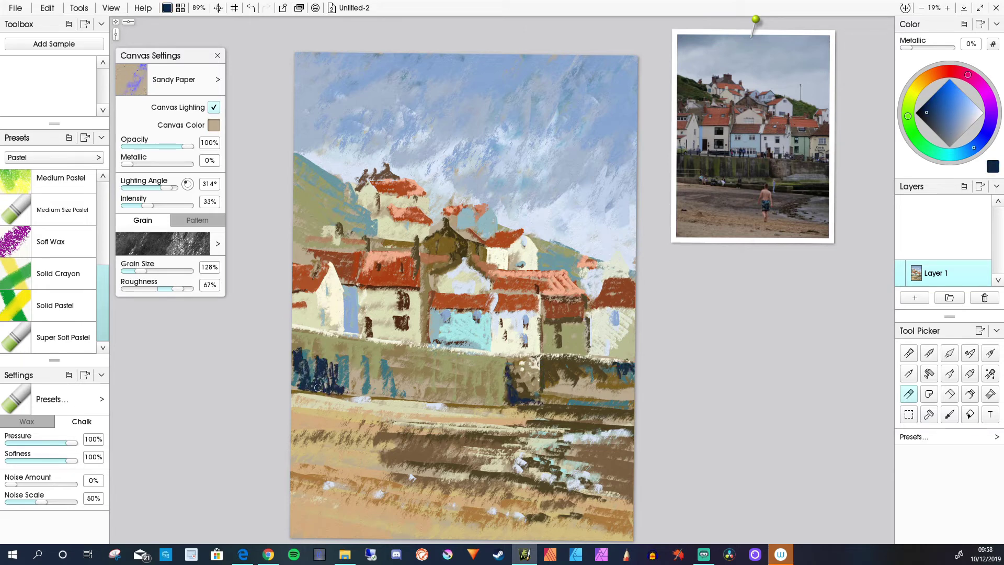
left_click_drag(358, 358, 362, 397)
mouse_move(371, 362)
left_mouse_down()
mouse_move(374, 392)
mouse_move(386, 397)
left_mouse_up()
mouse_move(395, 369)
left_mouse_down()
mouse_move(411, 397)
mouse_move(324, 399)
left_mouse_up()
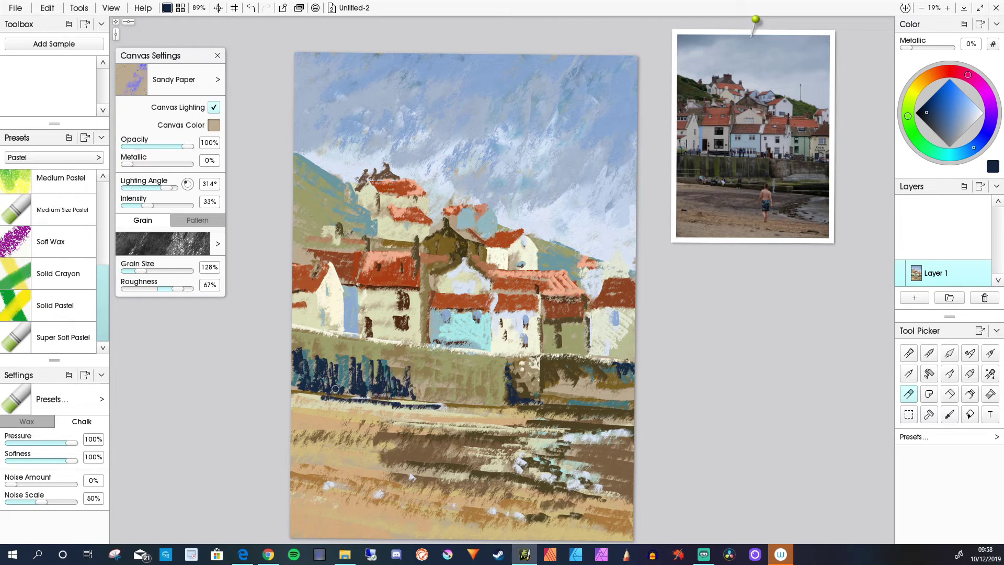
Step: Extend the navy shadow line along the base of the harbour wall and the water's edge beyond its corner
left_click_drag(452, 409, 524, 416)
left_click_drag(453, 412, 507, 415)
left_click_drag(632, 430, 535, 424)
mouse_move(566, 411)
left_mouse_down()
mouse_move(632, 415)
mouse_move(526, 405)
left_mouse_up()
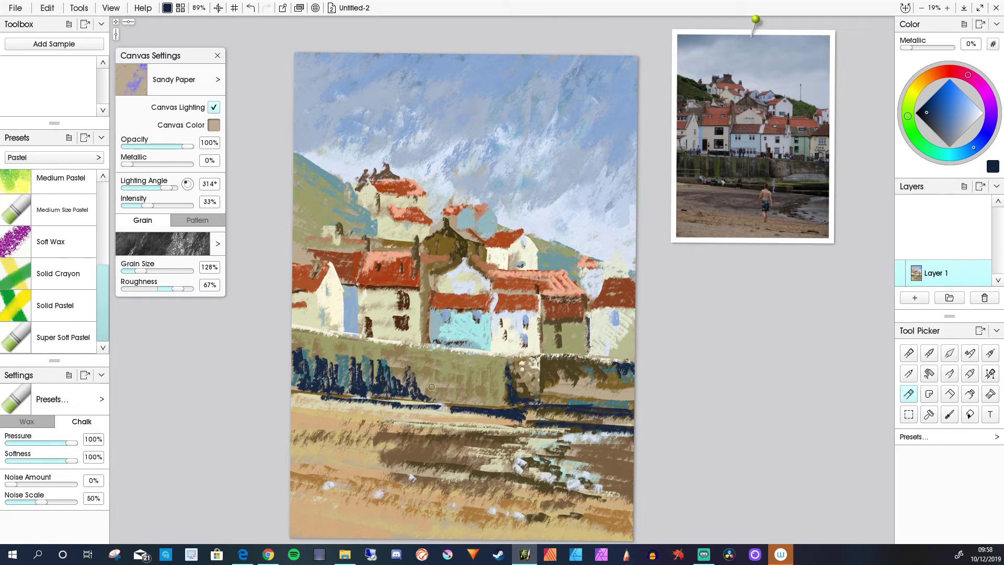
Step: Switch to the palette knife with the Harsh Chaos preset and blend the navy strokes on the left harbour wall
left_click(949, 353)
mouse_move(416, 362)
left_mouse_down()
mouse_move(415, 384)
mouse_move(406, 375)
left_mouse_up()
scroll(57, 272, "down", 3)
left_click(58, 286)
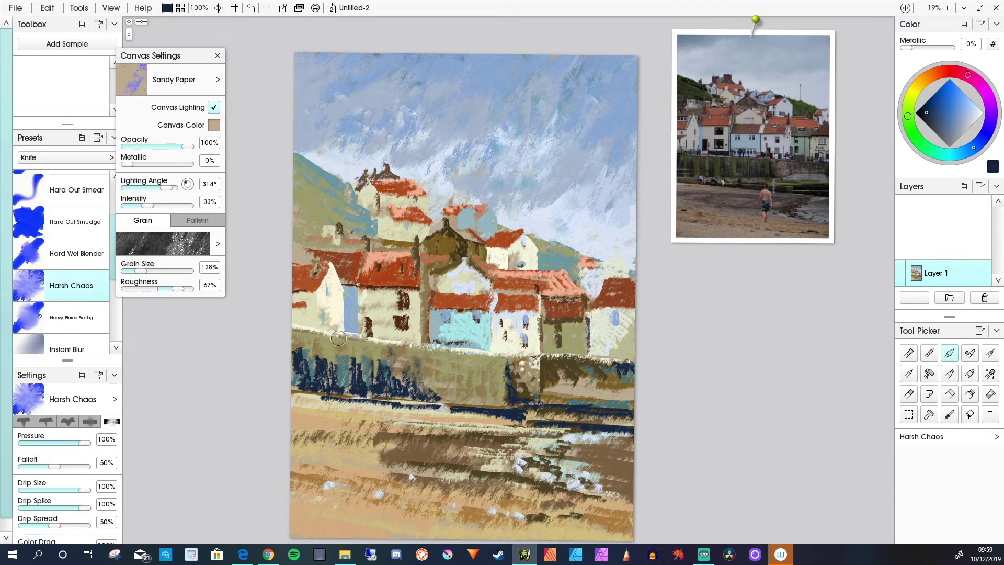
mouse_move(325, 366)
left_mouse_down()
mouse_move(455, 412)
mouse_move(346, 388)
left_mouse_up()
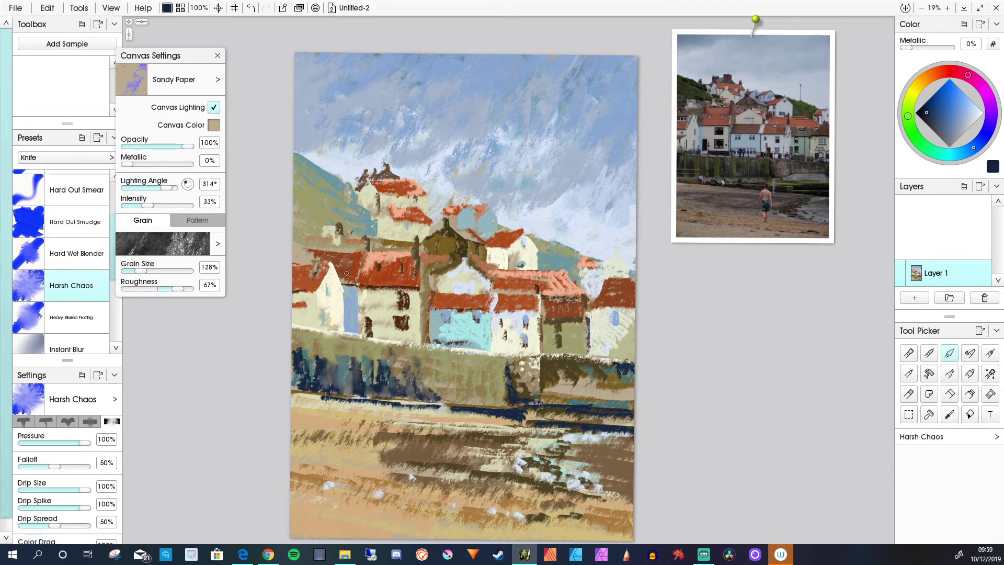
Step: Soften the red roofs, house fronts, right-hand beach and left wall with the Harsh Chaos knife
left_click_drag(346, 273, 320, 270)
left_click_drag(533, 316, 502, 314)
mouse_move(575, 347)
left_mouse_down()
mouse_move(607, 448)
mouse_move(518, 444)
mouse_move(586, 497)
mouse_move(608, 530)
left_mouse_up()
mouse_move(523, 277)
left_mouse_down()
mouse_move(581, 283)
mouse_move(581, 314)
mouse_move(625, 313)
left_mouse_up()
left_click_drag(345, 290, 357, 323)
left_click_drag(293, 346, 327, 390)
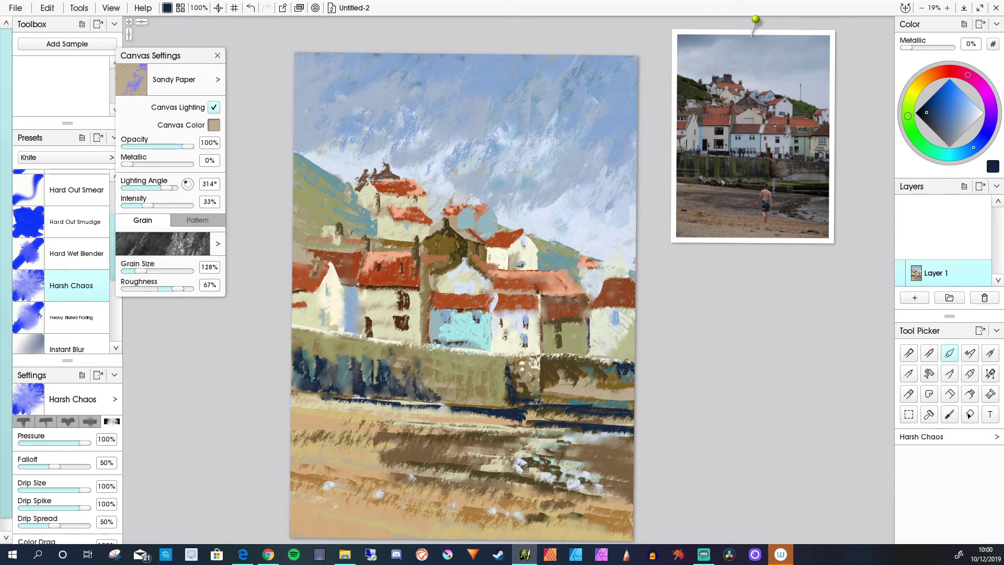
Step: Return to the pastel tool, restate the navy shadows on the left harbour wall and add sampled olive strokes
left_click(909, 394)
mouse_move(403, 368)
left_mouse_down()
mouse_move(415, 394)
mouse_move(431, 399)
left_mouse_up()
left_click_drag(377, 371, 329, 387)
mouse_move(329, 345)
left_mouse_down()
mouse_move(333, 378)
mouse_move(360, 384)
left_mouse_up()
left_click(341, 423, "alt")
left_click_drag(402, 361, 410, 387)
left_click_drag(296, 345, 295, 362)
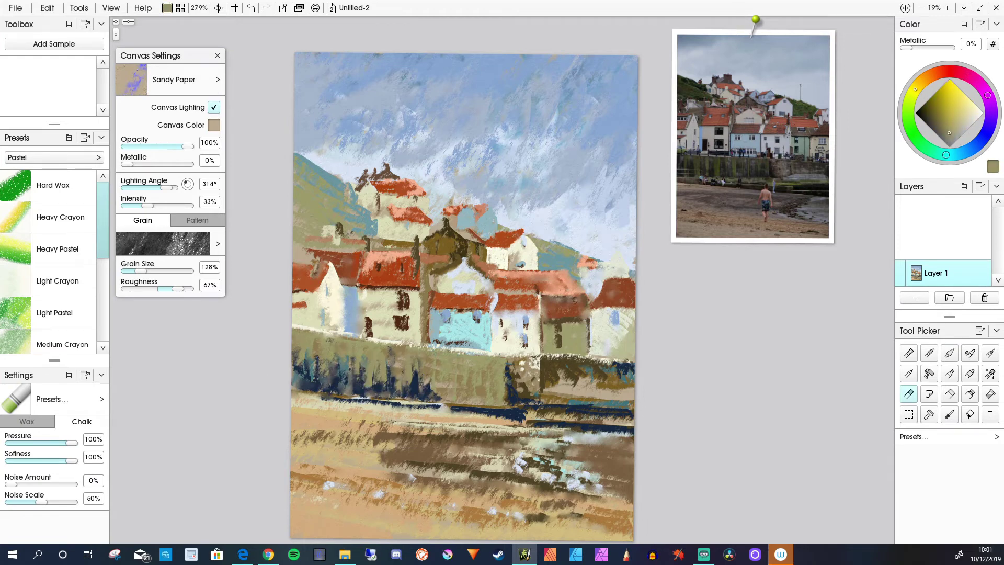
left_click(945, 113)
left_click_drag(444, 357, 471, 408)
key("ctrl+z")
Step: Sample pale cream, load the Heavy Pastel preset's settings in chalk mode and scumble light strokes across the wall's lower left
left_click(909, 103)
left_click(457, 383, "alt")
left_click_drag(291, 385, 286, 389)
mouse_move(103, 220)
left_mouse_down()
mouse_move(103, 302)
mouse_move(103, 219)
mouse_move(103, 231)
left_mouse_up()
left_click(57, 222)
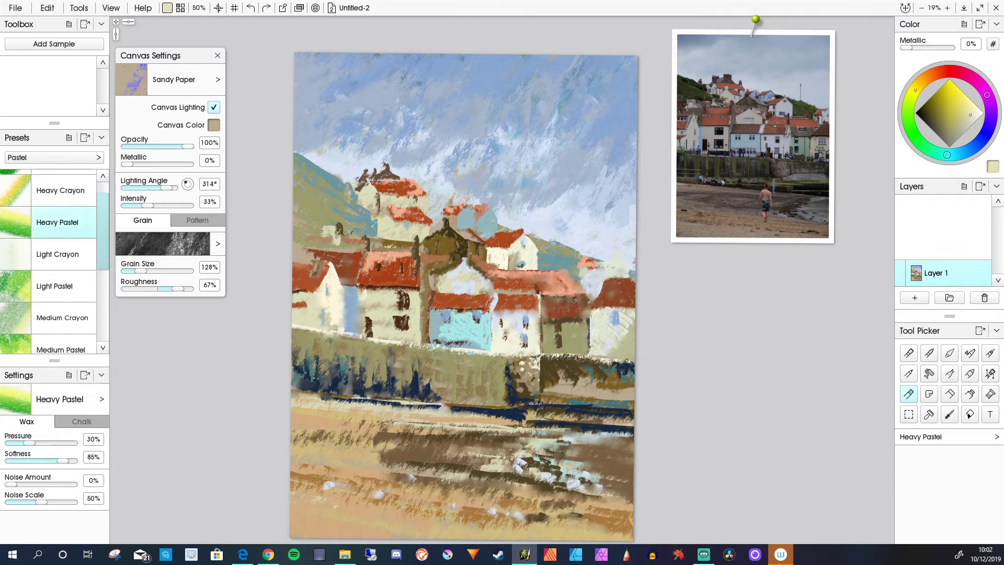
left_click_drag(292, 379, 333, 386)
key("ctrl+z")
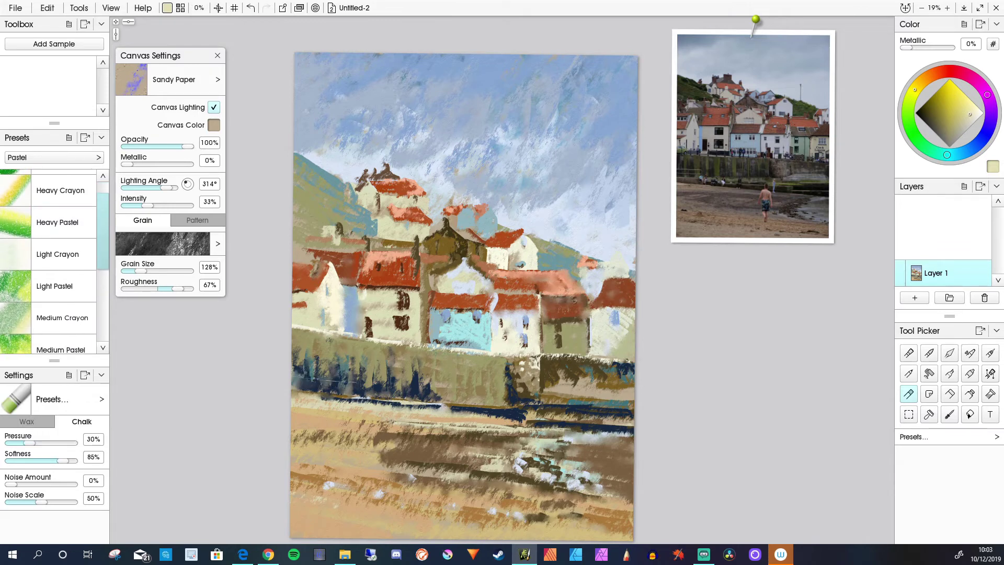
left_click_drag(293, 377, 347, 387)
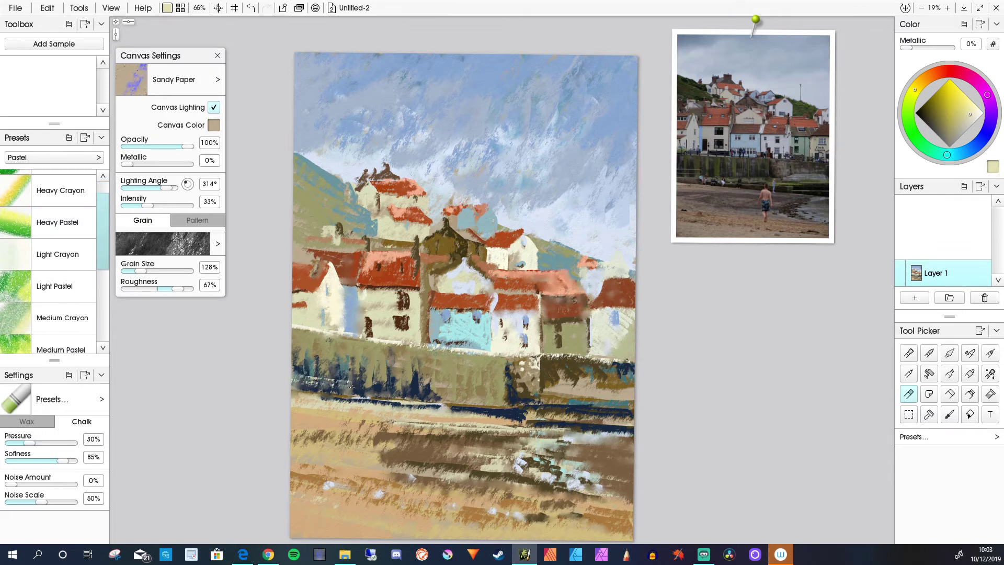
Step: Sample dark blue from the wall, raise the pastel pressure to 92%, and darken the pool's edge and the harbour wall
left_click(338, 388, "alt")
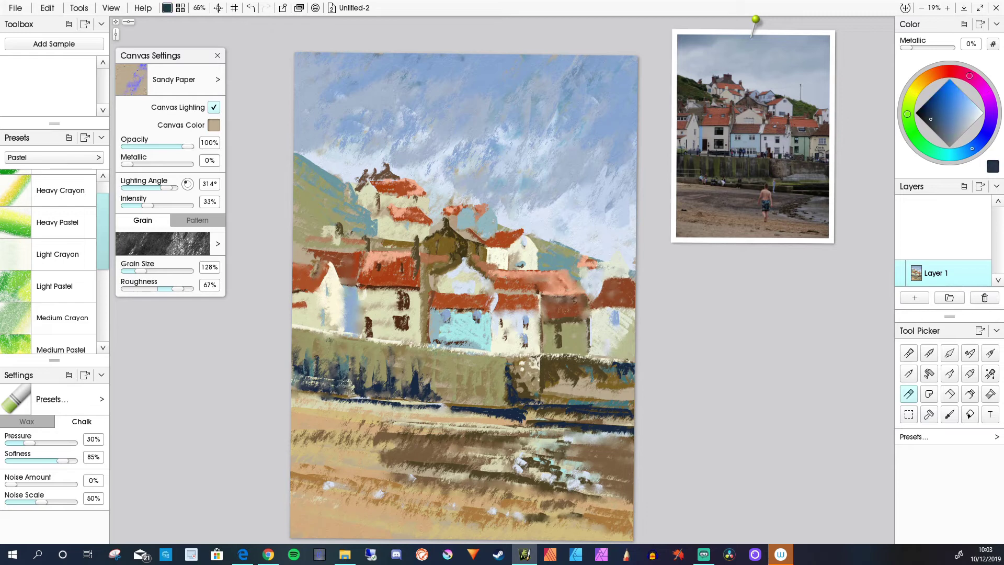
left_click_drag(515, 480, 455, 471)
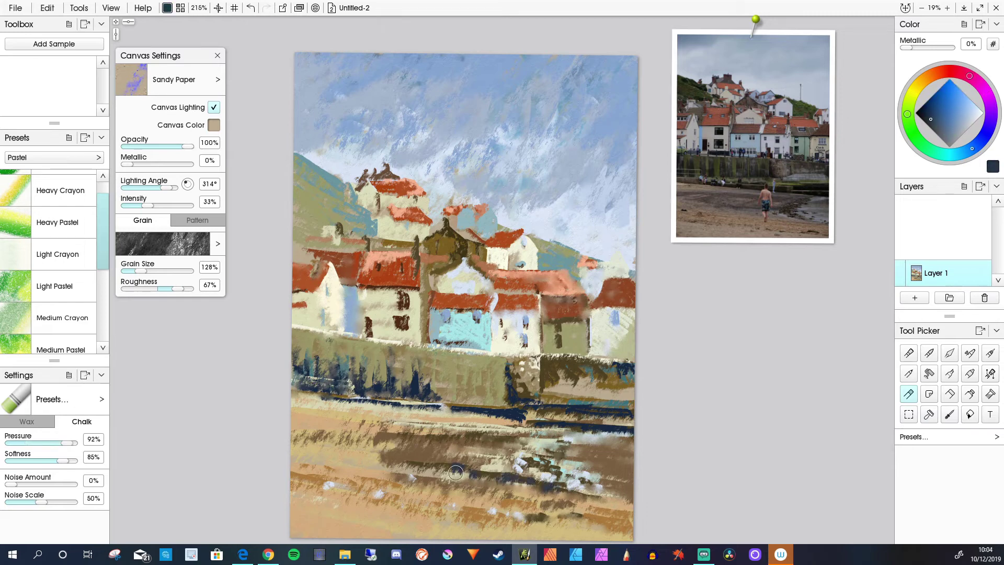
mouse_move(426, 366)
left_mouse_down()
mouse_move(438, 409)
mouse_move(400, 388)
mouse_move(422, 389)
mouse_move(417, 378)
left_mouse_up()
Step: Sample dark wall tones and streak shadows vertically down the harbour wall and beneath its coping
left_click(400, 376, "alt")
left_click(420, 375, "alt")
mouse_move(438, 352)
left_mouse_down()
mouse_move(435, 375)
mouse_move(386, 348)
mouse_move(361, 375)
left_mouse_up()
mouse_move(365, 345)
left_mouse_down()
mouse_move(308, 338)
mouse_move(315, 360)
left_mouse_up()
left_click_drag(464, 360, 460, 388)
mouse_move(478, 360)
left_mouse_down()
mouse_move(475, 386)
mouse_move(490, 395)
mouse_move(446, 357)
mouse_move(296, 331)
mouse_move(329, 355)
left_mouse_up()
left_click(326, 383, "alt")
mouse_move(357, 341)
left_mouse_down()
mouse_move(358, 367)
mouse_move(402, 377)
mouse_move(345, 372)
left_mouse_up()
key("ctrl+z")
key("ctrl+z")
Step: Sample light olive at the wall's top, add pale vertical streaks down the wall and light strokes along its base
left_click(377, 340, "alt")
left_click_drag(460, 354, 463, 379)
left_click_drag(334, 340, 340, 372)
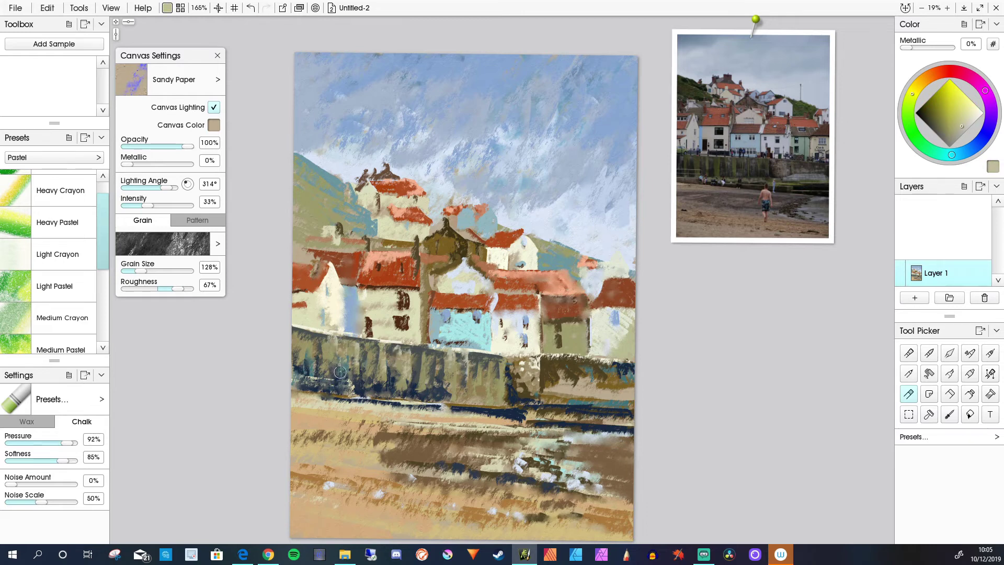
left_click_drag(294, 396, 327, 396)
left_click_drag(554, 399, 629, 406)
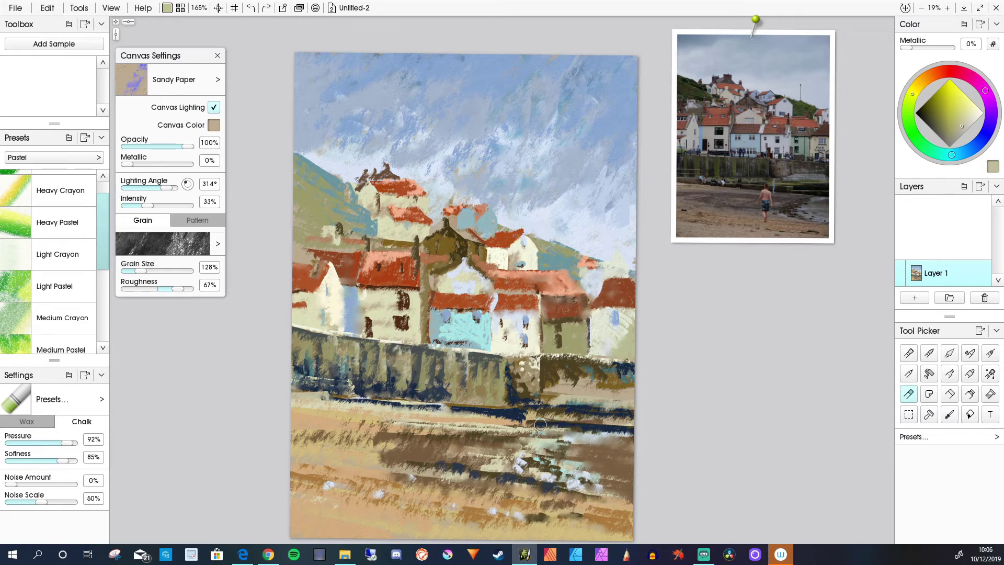
Step: Add light olive chalk strokes along the foot of the harbour wall above the dark waterline
mouse_move(541, 413)
left_mouse_down()
mouse_move(561, 414)
mouse_move(513, 411)
left_mouse_up()
left_click_drag(445, 407, 516, 409)
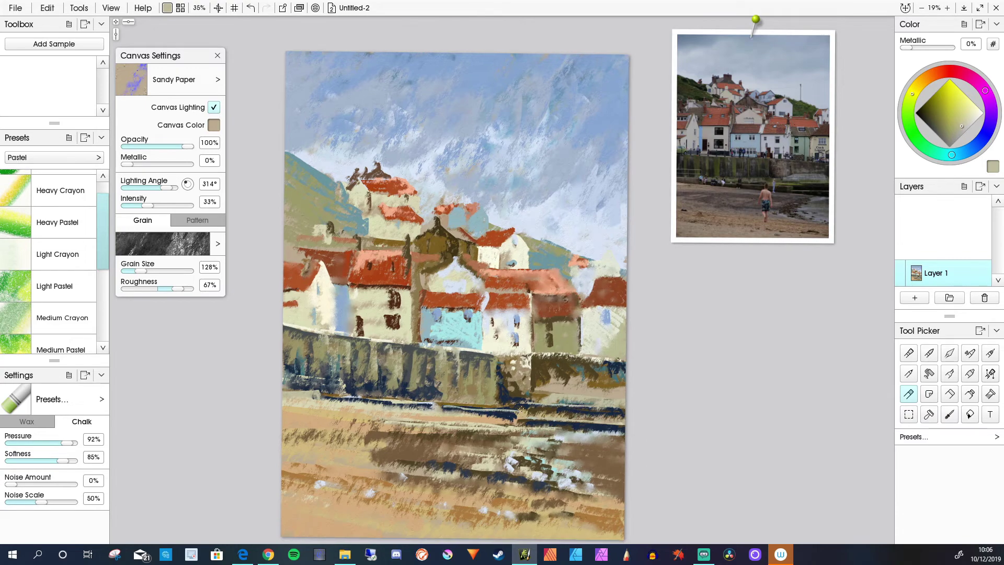
scroll(480, 389, "up", 3)
scroll(480, 389, "down", 4)
scroll(480, 390, "up", 1)
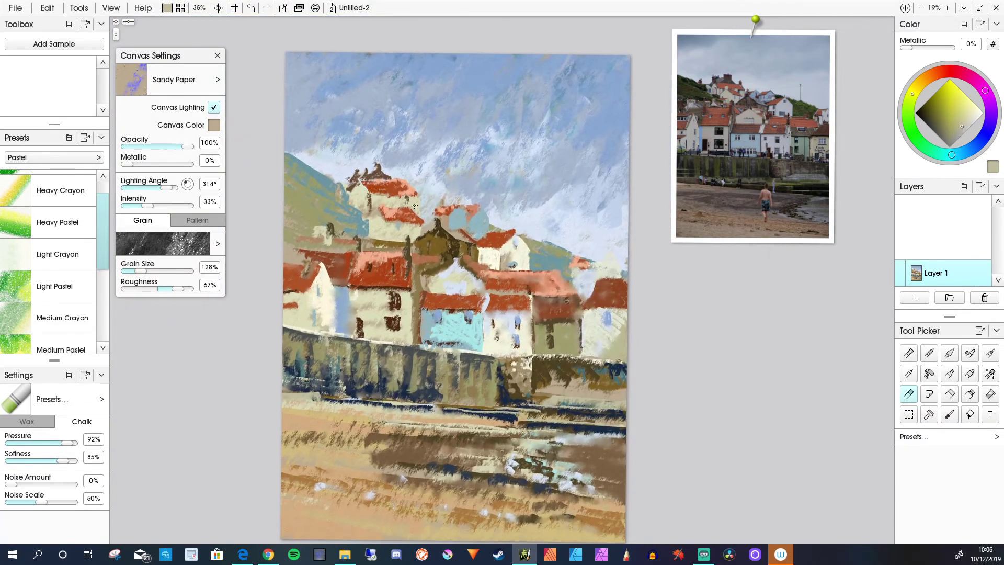
Step: Choose a pale cream and brighten the walls of the uppermost red-roofed houses
left_click_drag(356, 195, 367, 194)
left_click_drag(406, 225, 410, 220)
left_click(976, 111)
mouse_move(403, 217)
left_mouse_down()
mouse_move(424, 232)
mouse_move(407, 226)
left_mouse_up()
left_click_drag(395, 226, 416, 235)
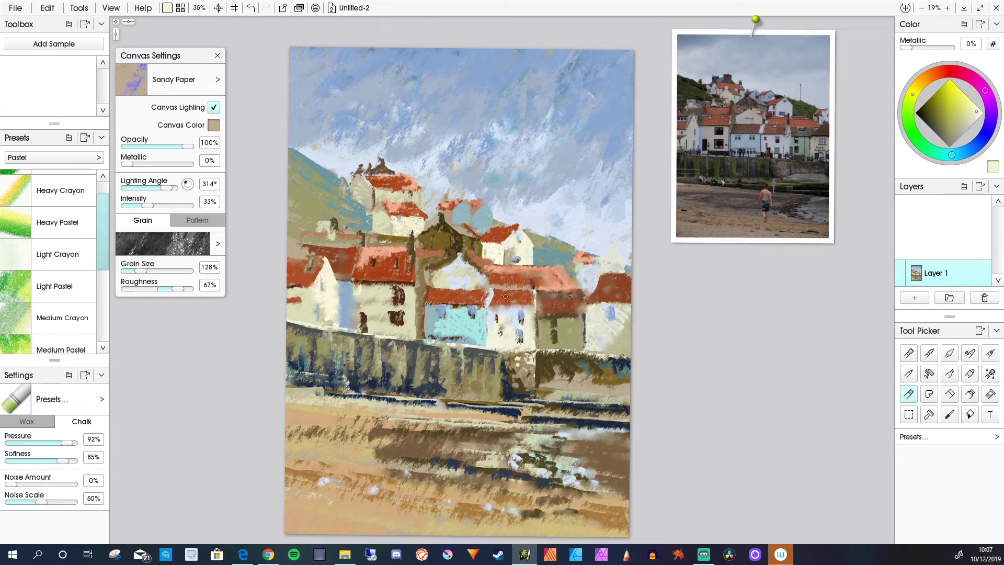
Step: Sample nearby browns, roof reds and muted blue, and reshape the small blue houses above the brown gable with crisp pitched roofs
left_click(482, 250, "alt")
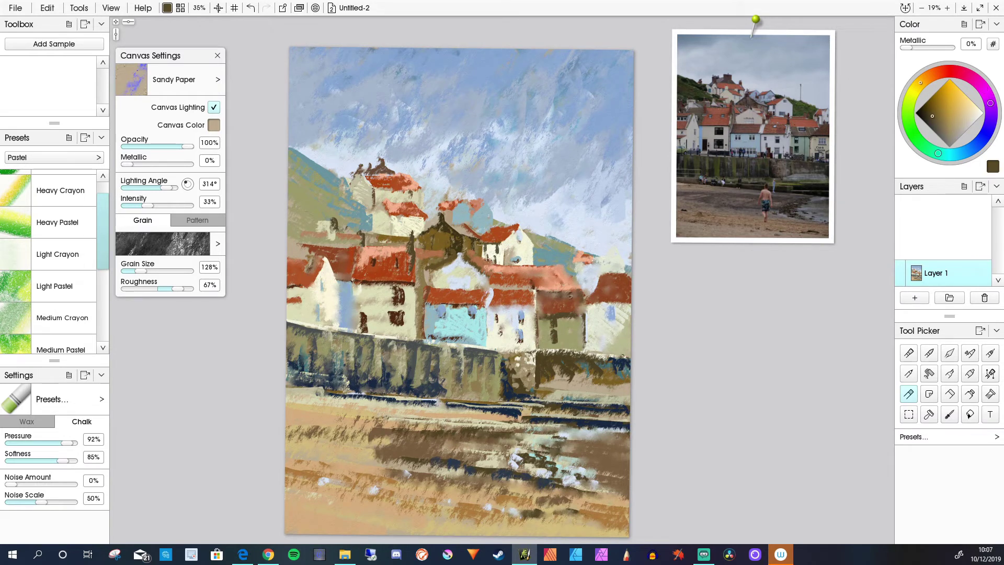
left_click(470, 208, "alt")
left_click(448, 210, "alt")
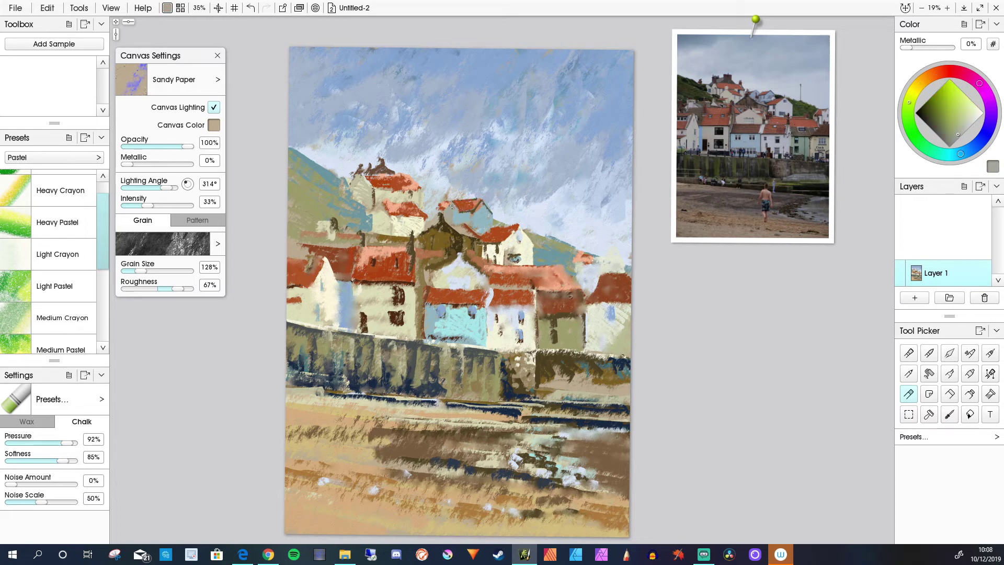
left_click(452, 205, "alt")
left_click(454, 203, "alt")
left_click(462, 214, "alt")
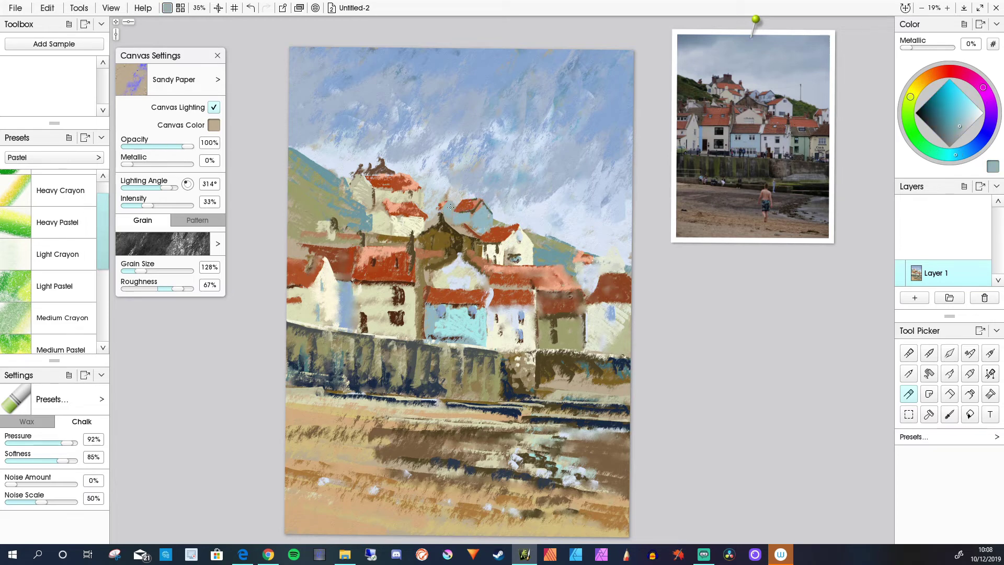
left_click(450, 207, "alt")
left_click(452, 201, "alt")
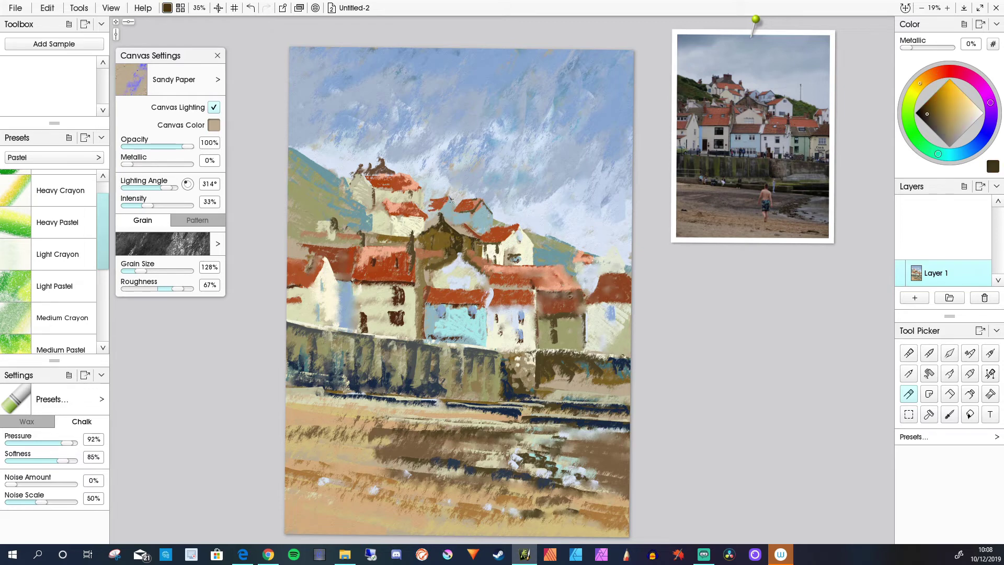
Step: Sample brown tones, add dark accents beneath the upper houses' eaves and outline the pale central gable
left_click(486, 276, "alt")
left_click_drag(418, 191, 382, 191)
left_click(371, 175, "alt")
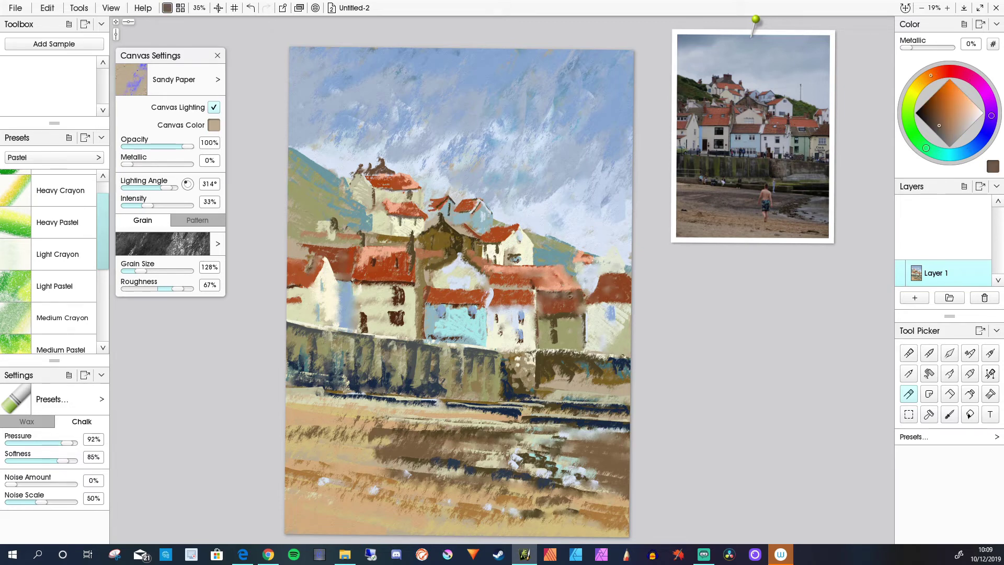
left_click(459, 255, "alt")
left_click(469, 267, "alt")
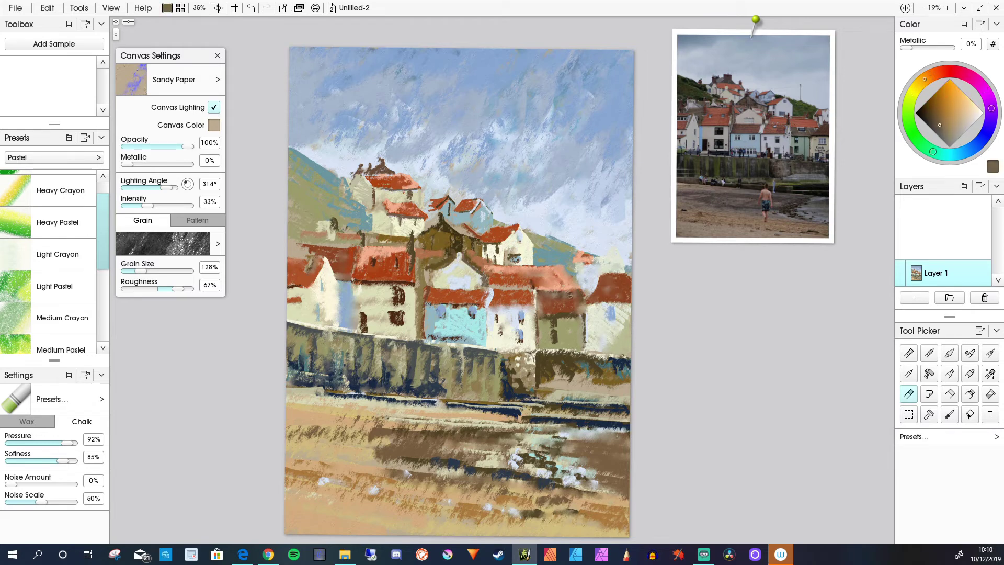
Step: Shade the tall chimney beside the pale gable in sampled browns and add skylights to the neighbouring red roof
left_click(464, 261, "alt")
left_click(408, 264, "alt")
left_click_drag(416, 232, 423, 279)
left_click(415, 241, "alt")
left_click(459, 257, "alt")
left_click(371, 262, "alt")
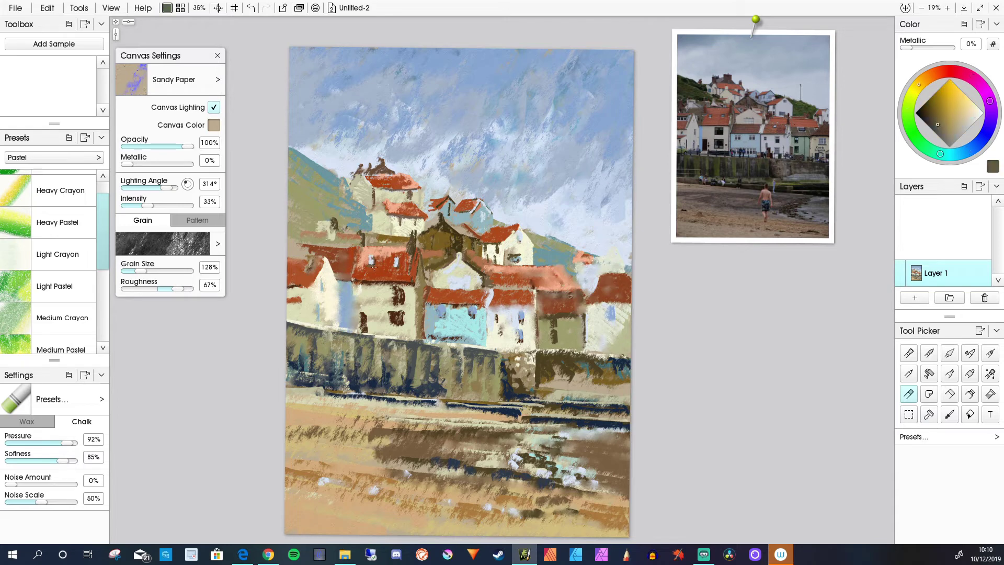
left_click(372, 261, "alt")
left_click(313, 354, "alt")
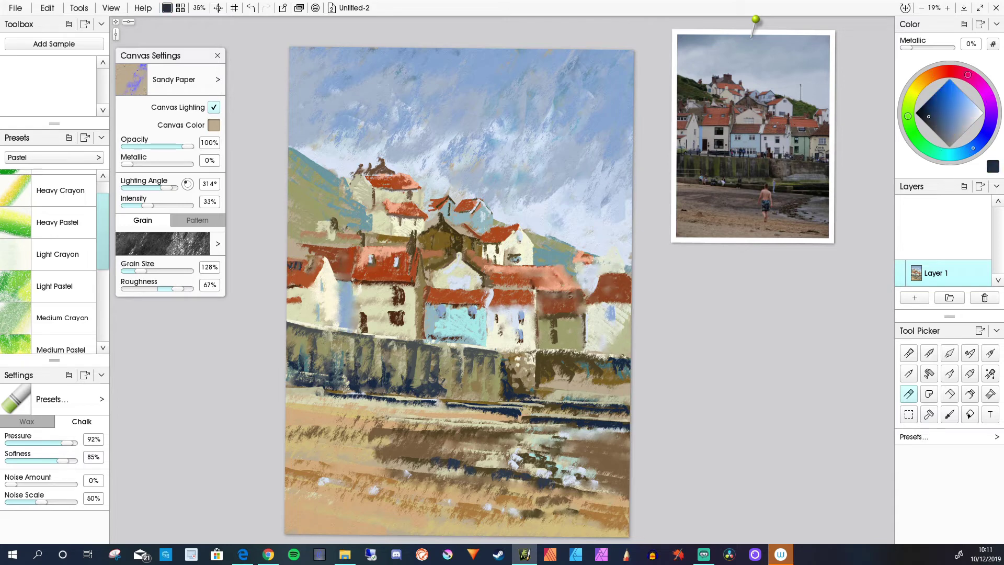
Step: Rework the leftmost house with sampled roof colours, defining its sloping roof edges and warming its lower wall
left_click(325, 267, "alt")
mouse_move(293, 261)
left_mouse_down()
mouse_move(306, 262)
mouse_move(301, 275)
left_mouse_up()
mouse_move(323, 256)
left_mouse_down()
mouse_move(290, 254)
mouse_move(302, 273)
mouse_move(290, 263)
mouse_move(288, 286)
left_mouse_up()
left_click(311, 264, "alt")
left_click(293, 258, "alt")
left_click(296, 251, "alt")
left_click_drag(295, 302, 290, 322)
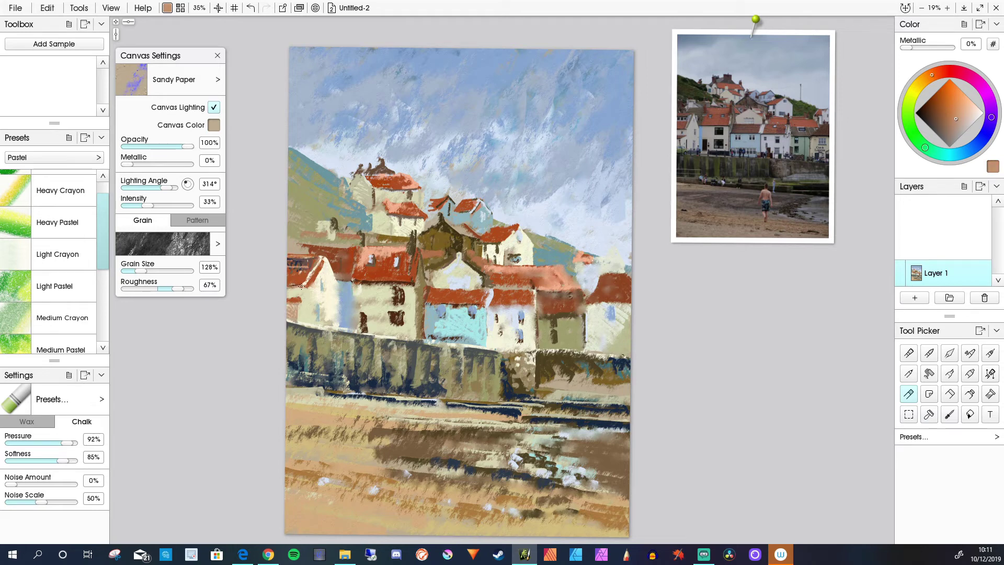
Step: Sample dark blue from the harbour wall and darken the cream house's door and windows
left_click(302, 296, "alt")
left_click(352, 381, "alt")
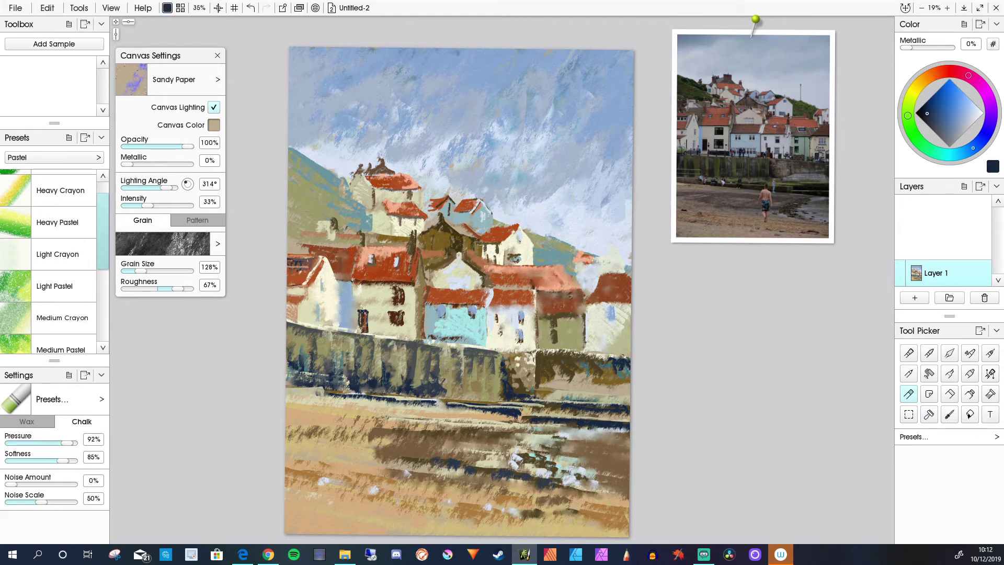
left_click_drag(365, 309, 362, 327)
left_click_drag(367, 306, 354, 332)
left_click_drag(391, 290, 405, 305)
mouse_move(404, 310)
left_mouse_down()
mouse_move(389, 311)
mouse_move(408, 306)
mouse_move(407, 324)
left_mouse_up()
left_click(382, 306, "alt")
left_click(396, 317, "alt")
Step: Draw a thin dark railing along the top of the harbour wall across the fronts of the houses
left_click_drag(287, 317, 533, 346)
left_click_drag(565, 346, 631, 352)
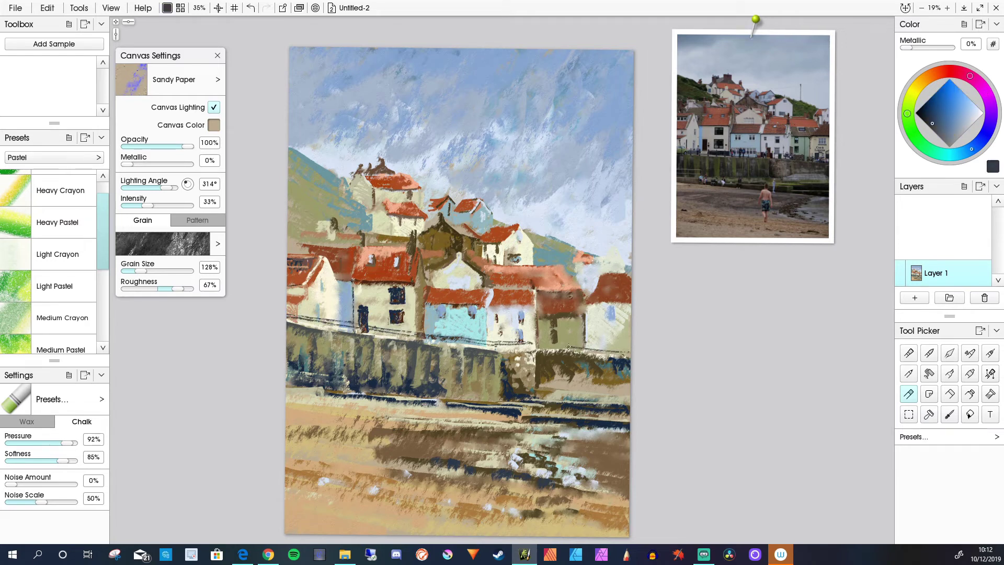
mouse_move(530, 342)
left_mouse_down()
mouse_move(631, 347)
mouse_move(595, 348)
left_mouse_up()
Step: Add dark door and window marks to the far-right white house and shadows beneath the central houses' eaves
left_click_drag(608, 308, 623, 353)
left_click(618, 315, "alt")
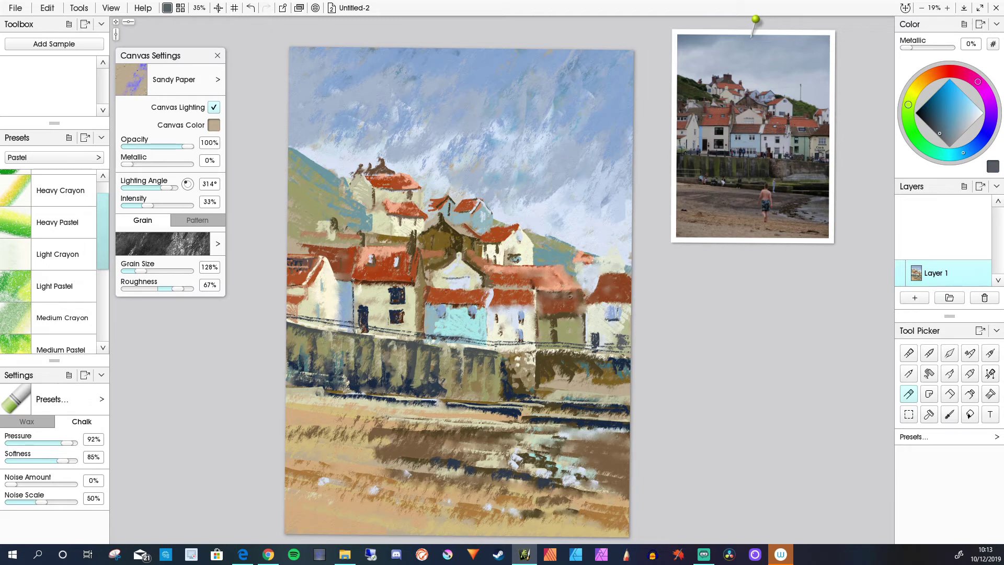
left_click_drag(494, 304, 476, 307)
mouse_move(526, 305)
left_mouse_down()
mouse_move(474, 311)
mouse_move(480, 348)
left_mouse_up()
Step: Paint small dark standing figures before the turquoise house and refine the wall around them with sampled turquoise
left_click(443, 335, "alt")
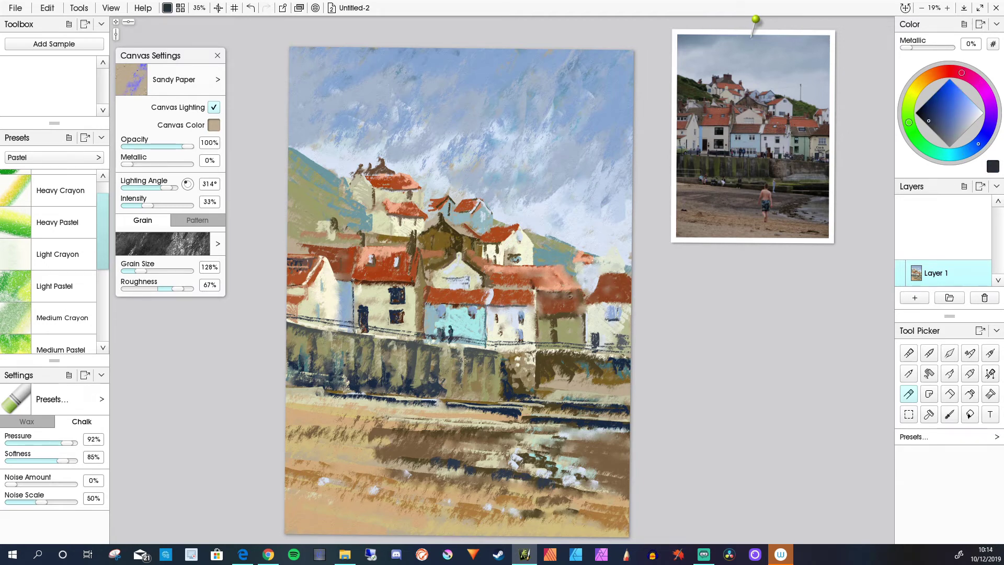
scroll(384, 377, "up", 5)
left_click(378, 394, "alt")
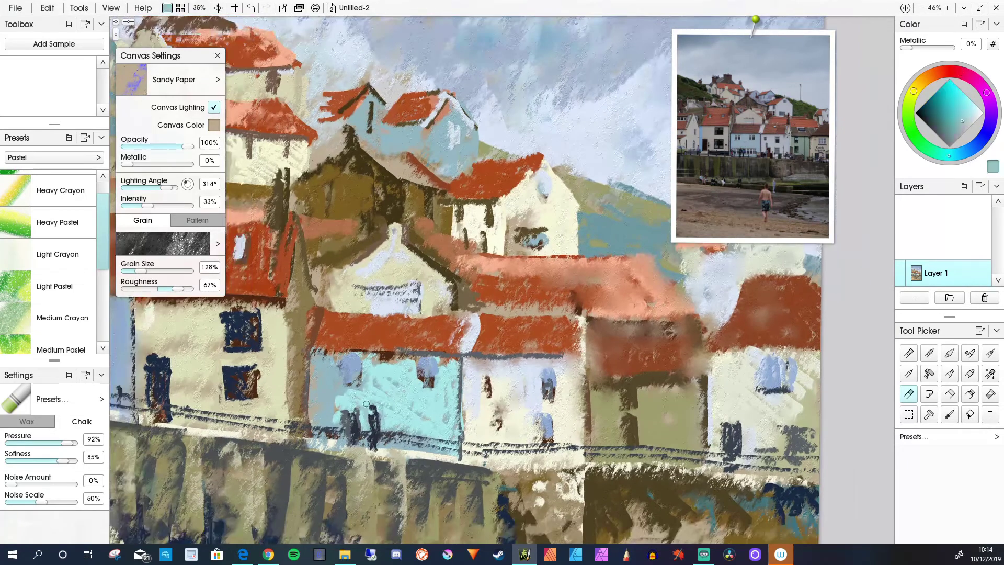
scroll(502, 282, "down", 4)
mouse_move(382, 401)
left_mouse_down()
mouse_move(355, 426)
mouse_move(332, 426)
left_mouse_up()
scroll(531, 335, "up", 1)
Step: Sample pale and red house colours and dab tiny figures on the beach at the foot of the harbour wall
left_click(614, 272, "alt")
left_click(451, 334, "alt")
left_click(361, 379, "alt")
left_click_drag(342, 416, 356, 425)
left_click(366, 277, "alt")
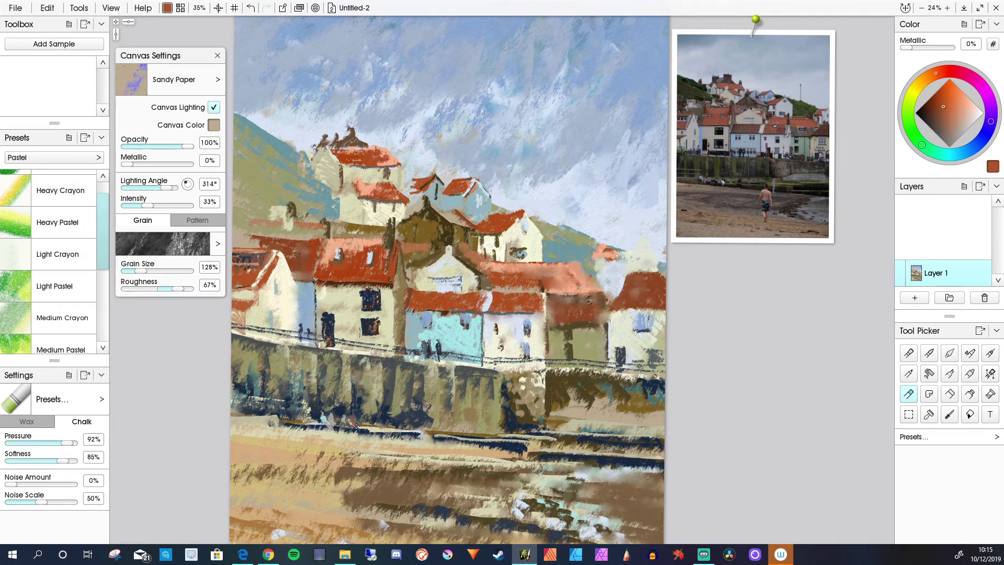
key("ctrl+z")
left_click(351, 422, "alt")
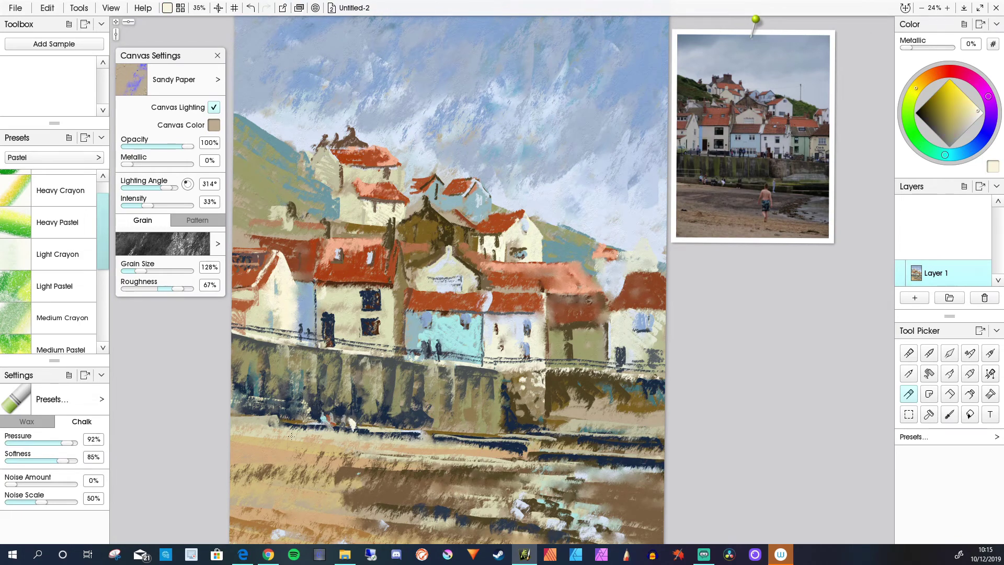
Step: Sample roof red and build up the distant house at the far right with a pitched roof and chimney strokes
key("minus")
left_click(562, 294, "alt")
left_click_drag(598, 247, 586, 265)
mouse_move(586, 248)
left_mouse_down()
mouse_move(564, 263)
mouse_move(574, 257)
left_mouse_up()
left_click_drag(591, 248, 572, 278)
left_click(592, 267, "alt")
Step: Reshape the topmost house's red roof, adding a dark brown chimney and roof edges with sampled colours
left_click(378, 177, "alt")
mouse_move(400, 174)
left_mouse_down()
mouse_move(384, 184)
mouse_move(421, 189)
left_mouse_up()
left_click(413, 195, "alt")
mouse_move(379, 184)
left_mouse_down()
mouse_move(427, 199)
mouse_move(417, 185)
left_mouse_up()
left_click(449, 233, "alt")
left_click_drag(419, 180, 396, 187)
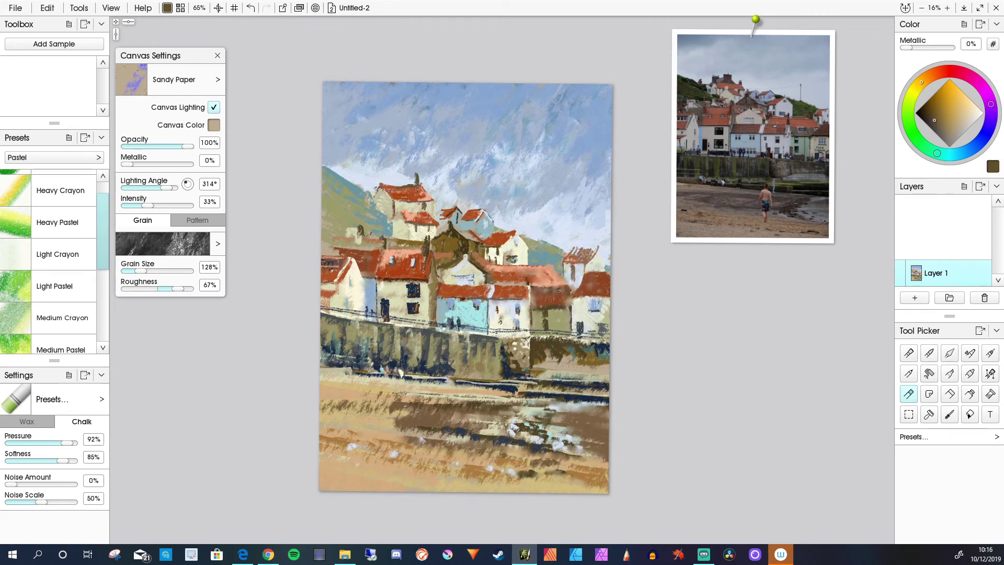
left_click(420, 173, "alt")
left_click(391, 177, "alt")
left_click(380, 195, "alt")
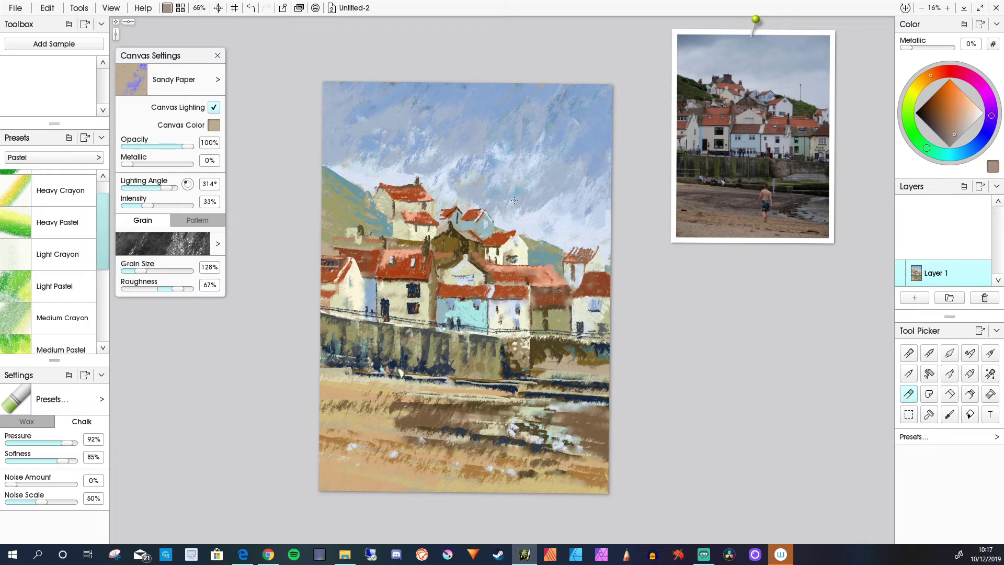
Step: Sample a muted blue from the hillside and sign the painting in its lower-left corner
left_click(373, 218, "alt")
left_click(385, 224, "alt")
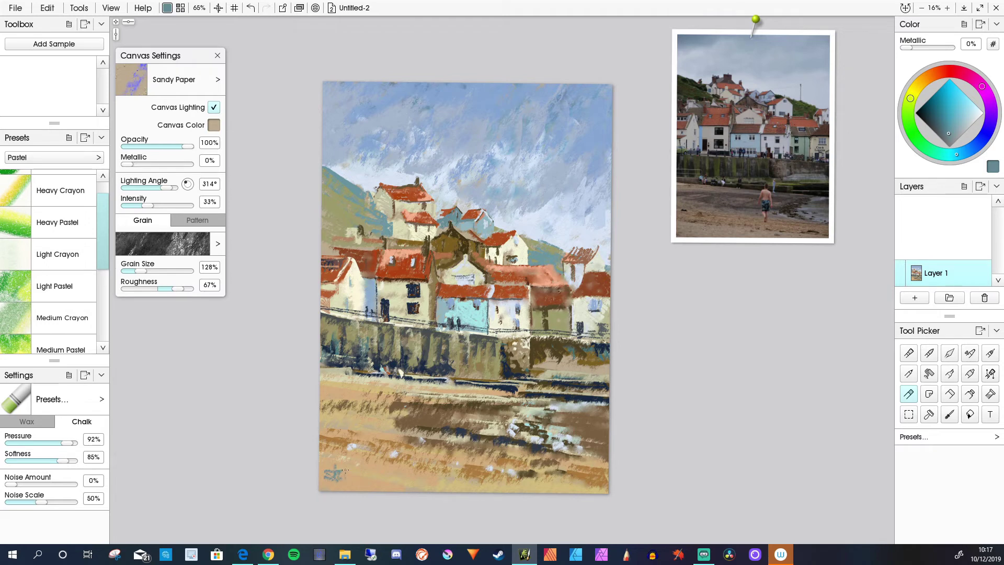
left_click_drag(373, 466, 364, 475)
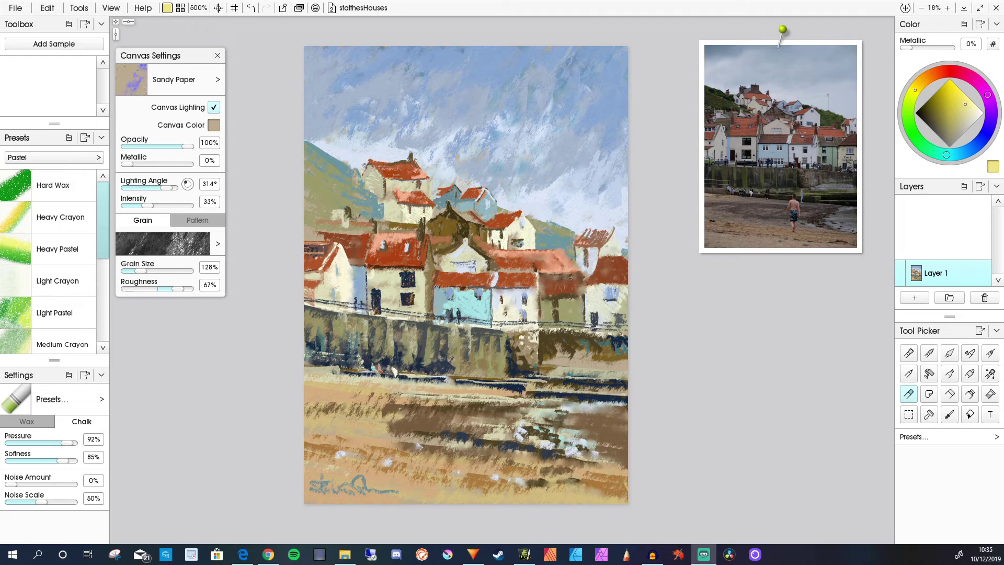
Step: Add a new layer, choose a deep blue and scribble bold diagonal strokes across the upper sky
left_click(915, 297)
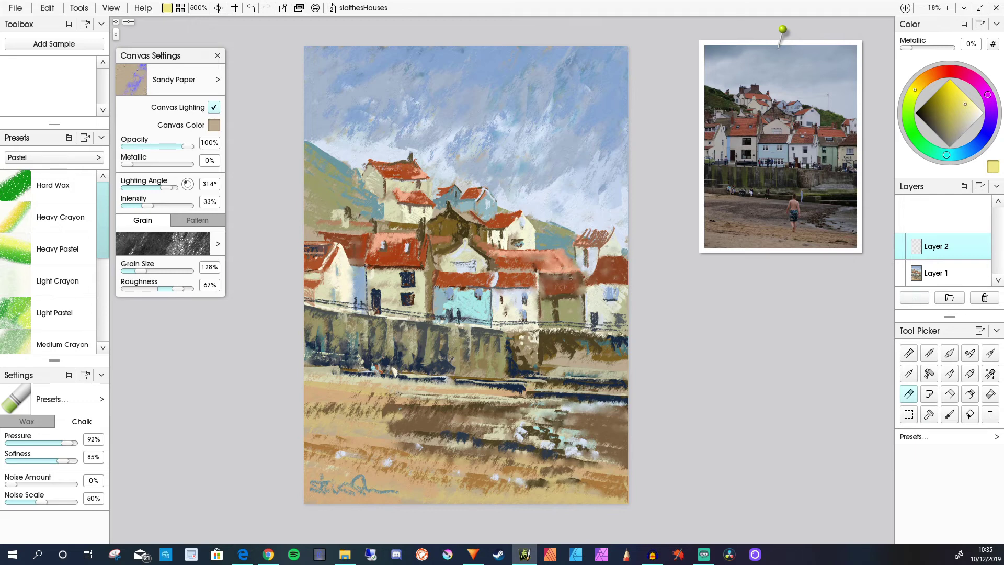
left_click(974, 147)
left_click(932, 107)
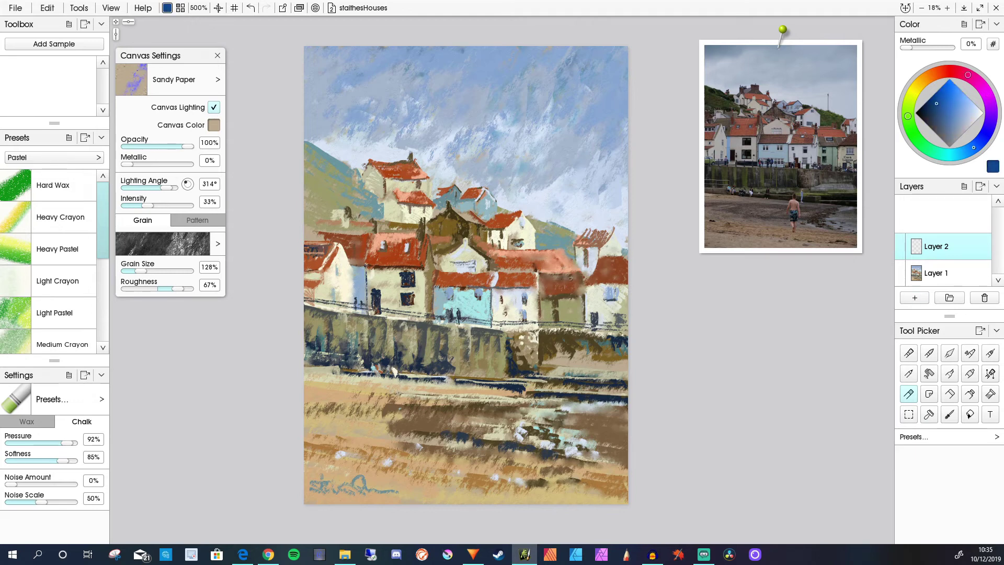
left_click(979, 143)
left_click_drag(978, 144, 980, 143)
left_click_drag(933, 108, 943, 114)
left_click_drag(980, 142, 982, 141)
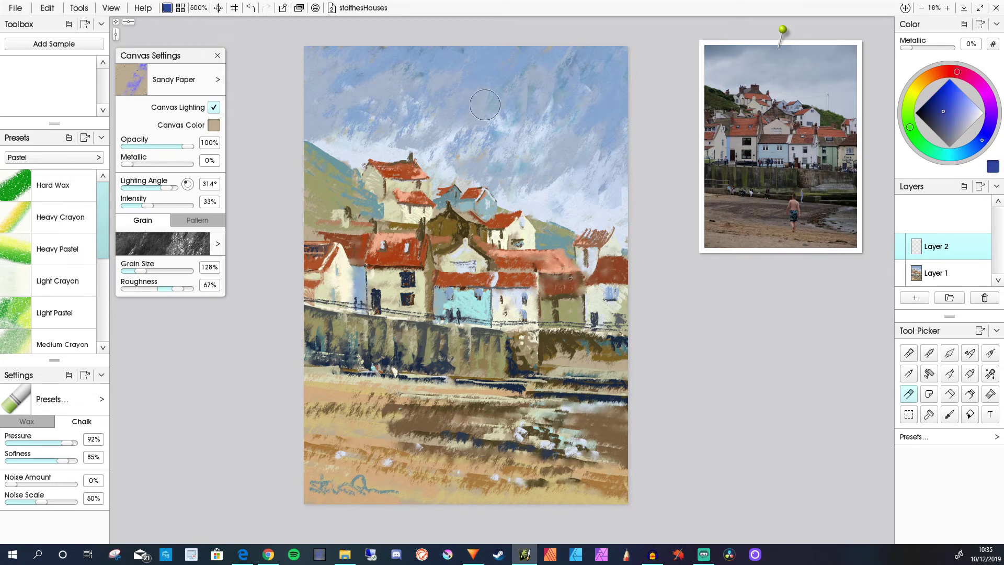
mouse_move(353, 46)
left_mouse_down()
mouse_move(336, 40)
mouse_move(324, 52)
mouse_move(441, 39)
mouse_move(452, 107)
mouse_move(510, 128)
mouse_move(555, 53)
mouse_move(455, 34)
mouse_move(411, 54)
mouse_move(434, 102)
mouse_move(466, 50)
mouse_move(500, 74)
mouse_move(435, 75)
mouse_move(586, 71)
mouse_move(601, 131)
mouse_move(563, 59)
mouse_move(617, 172)
mouse_move(622, 222)
left_mouse_up()
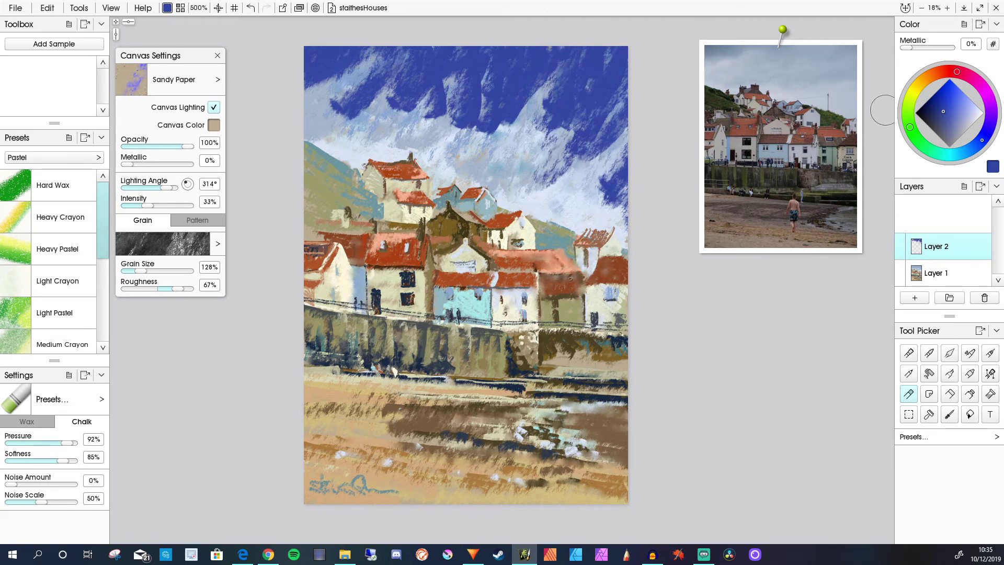
Step: Choose a pale yellow and stroke bright clouds upwards from behind the houses across the whole lower sky
left_click(915, 90)
left_click_drag(956, 111, 970, 112)
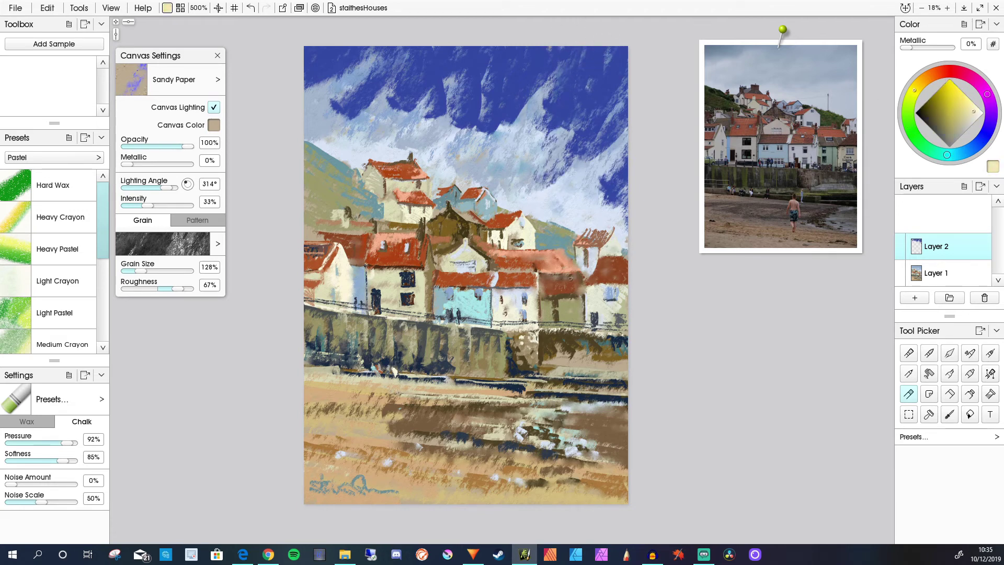
mouse_move(575, 140)
left_mouse_down()
mouse_move(577, 200)
mouse_move(603, 217)
mouse_move(636, 196)
mouse_move(593, 224)
mouse_move(574, 192)
mouse_move(579, 153)
mouse_move(499, 183)
mouse_move(538, 124)
mouse_move(509, 157)
mouse_move(541, 102)
mouse_move(488, 160)
mouse_move(509, 133)
mouse_move(535, 157)
mouse_move(564, 117)
mouse_move(568, 140)
mouse_move(541, 192)
left_mouse_up()
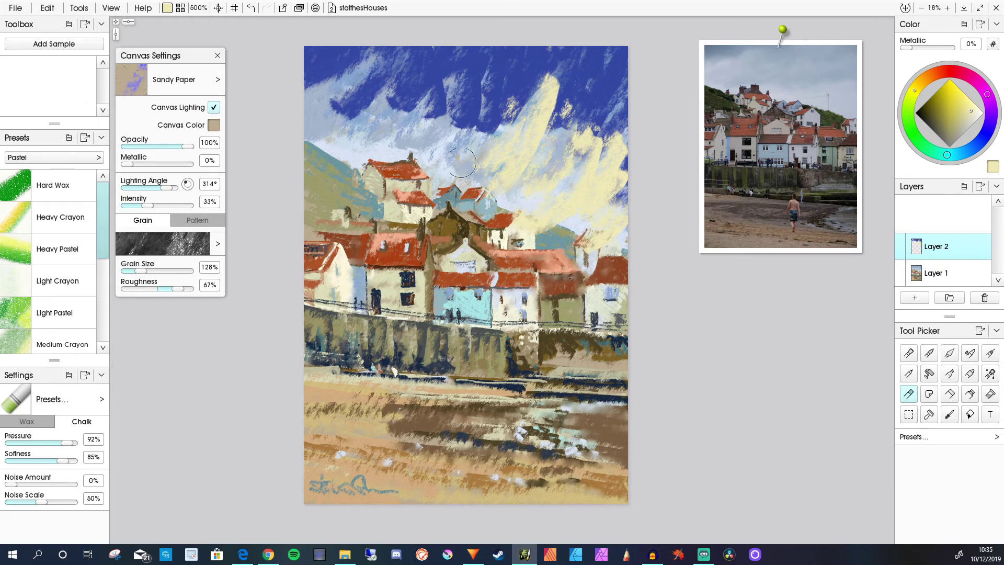
mouse_move(461, 162)
left_mouse_down()
mouse_move(469, 141)
mouse_move(443, 155)
mouse_move(470, 89)
mouse_move(444, 156)
mouse_move(492, 107)
mouse_move(490, 150)
left_mouse_up()
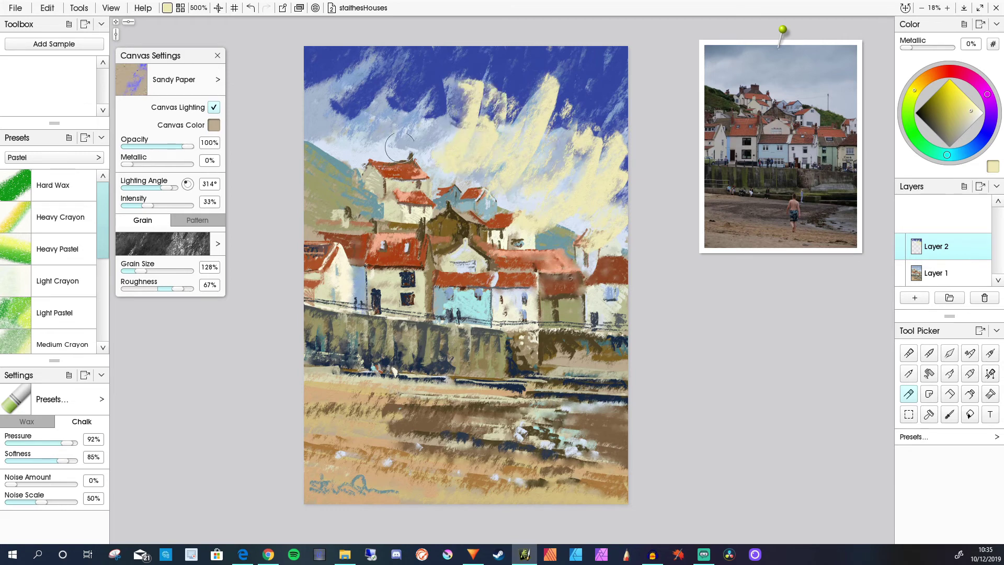
mouse_move(401, 148)
left_mouse_down()
mouse_move(450, 121)
mouse_move(428, 144)
mouse_move(338, 150)
mouse_move(389, 146)
mouse_move(402, 105)
mouse_move(367, 144)
mouse_move(362, 110)
mouse_move(337, 144)
left_mouse_up()
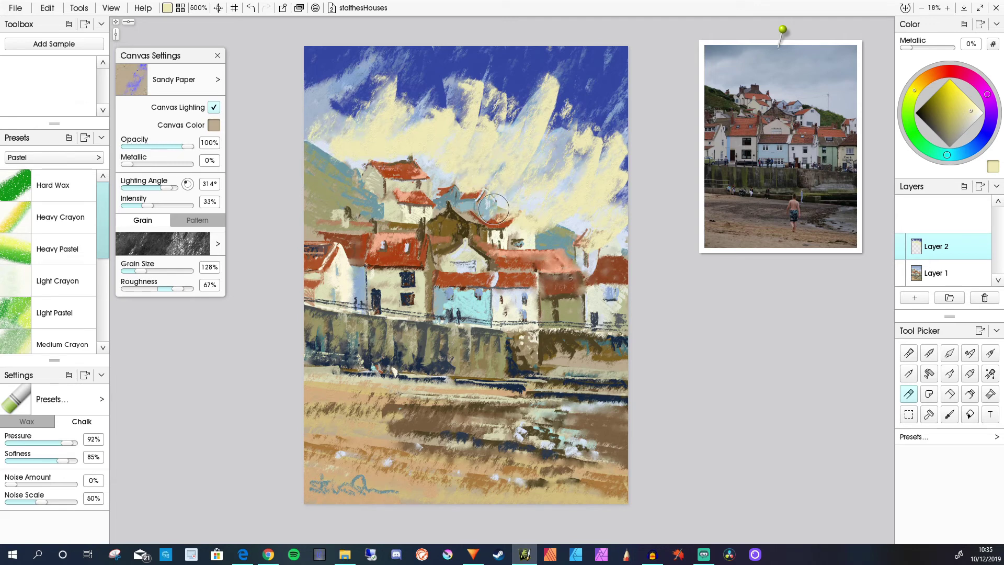
Step: Choose a light blue and blend strokes through the yellow clouds and the lower edge of the deep blue sky
left_click(969, 150)
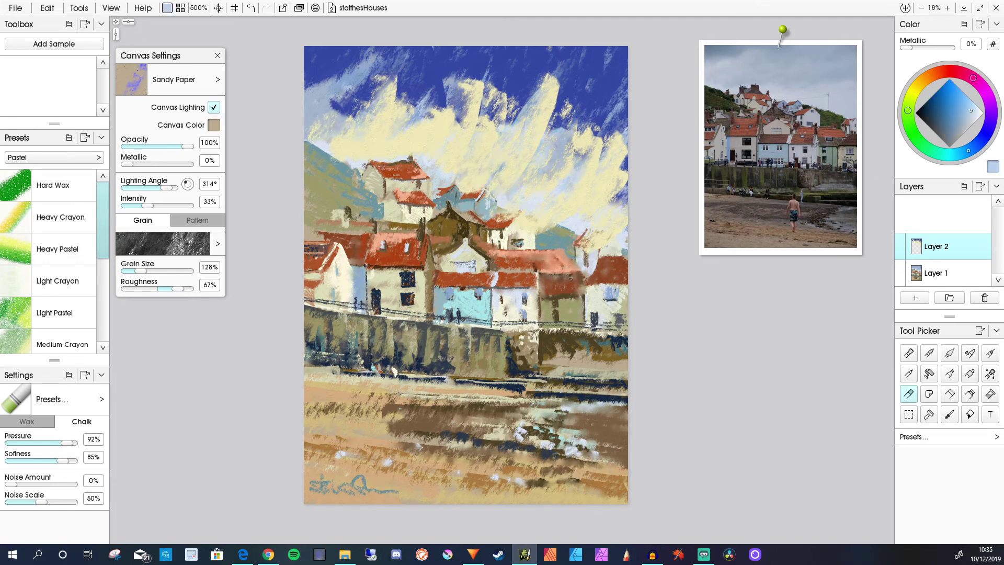
mouse_move(615, 99)
left_mouse_down()
mouse_move(595, 159)
mouse_move(619, 184)
mouse_move(617, 123)
mouse_move(554, 157)
mouse_move(520, 154)
mouse_move(591, 98)
mouse_move(581, 157)
mouse_move(560, 88)
mouse_move(517, 110)
mouse_move(474, 151)
mouse_move(434, 79)
mouse_move(425, 105)
left_mouse_up()
left_click_drag(492, 63, 510, 116)
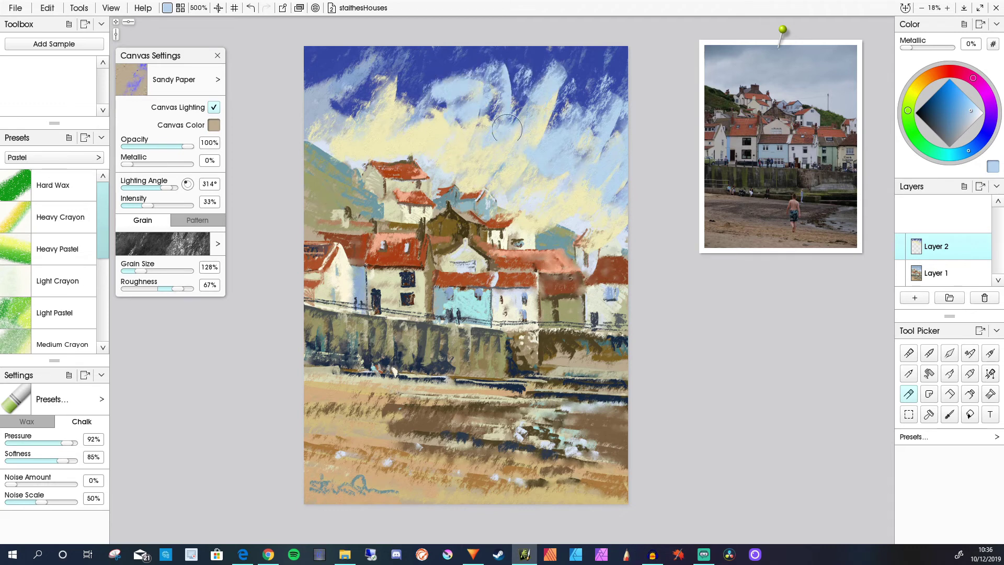
mouse_move(368, 111)
left_mouse_down()
mouse_move(360, 142)
mouse_move(343, 150)
mouse_move(366, 157)
left_mouse_up()
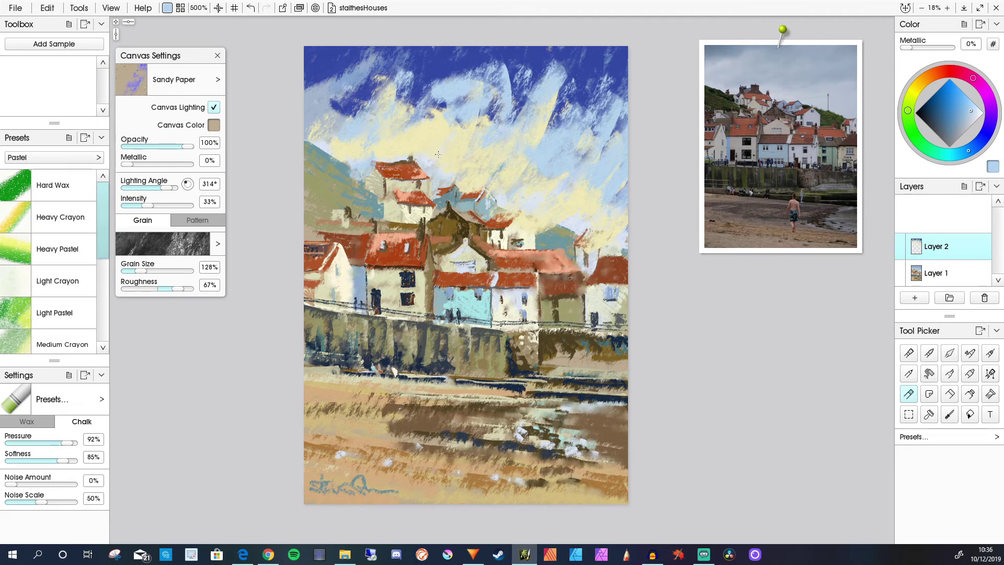
Step: Sample a pale yellow from the sky and stroke it over the left hillside and the lower sky above the right-hand roofs
left_click(426, 161, "alt")
left_click_drag(425, 167, 432, 183)
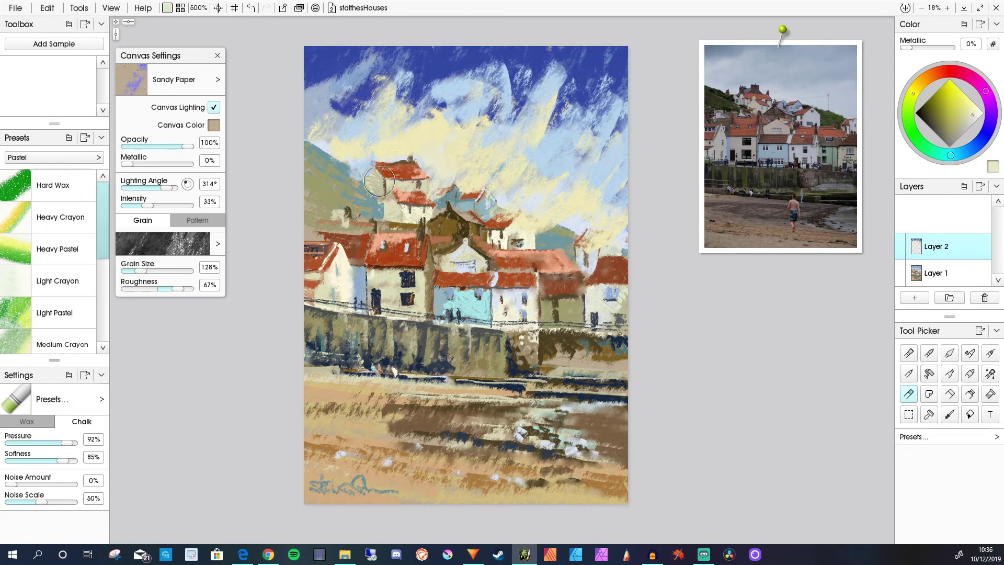
mouse_move(360, 163)
left_mouse_down()
mouse_move(361, 152)
mouse_move(313, 128)
mouse_move(321, 176)
left_mouse_up()
left_click_drag(523, 196, 492, 186)
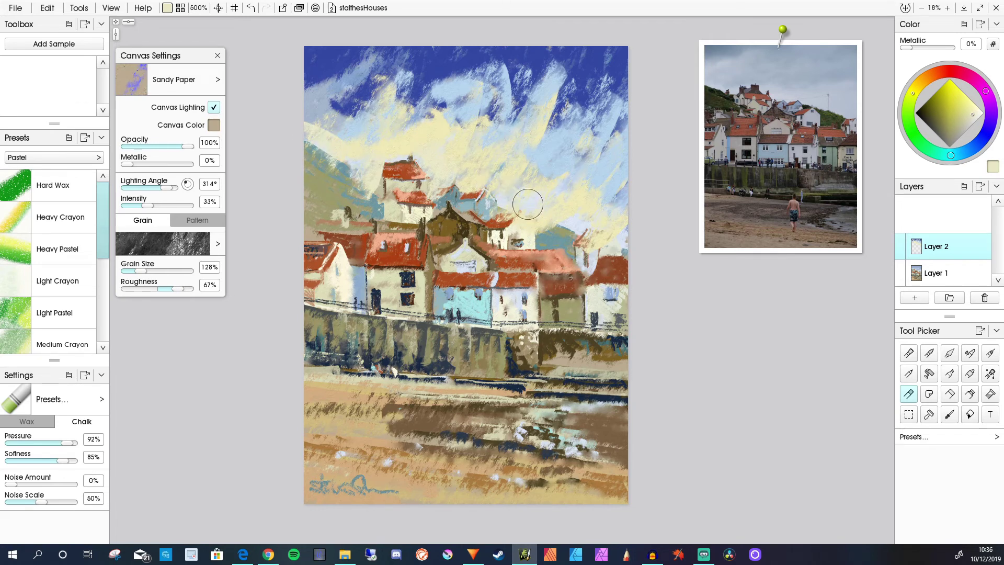
Step: Sample the deep blue of the upper sky, strengthen the sky's upper edge and stroke it over both hillsides behind the houses
left_click(615, 63, "alt")
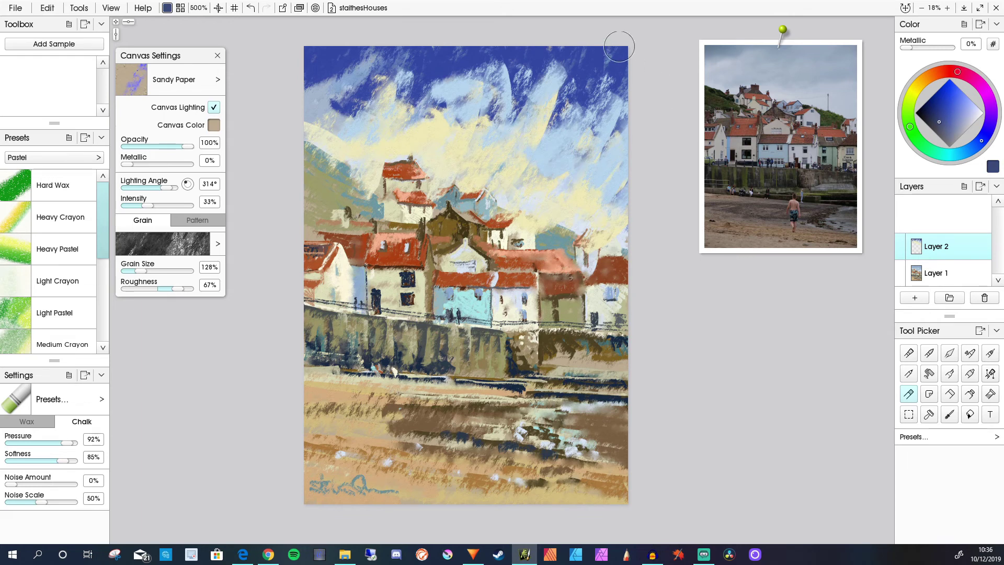
mouse_move(621, 47)
left_mouse_down()
mouse_move(627, 104)
mouse_move(635, 53)
mouse_move(587, 115)
mouse_move(555, 94)
mouse_move(548, 71)
left_mouse_up()
mouse_move(375, 72)
left_mouse_down()
mouse_move(343, 87)
mouse_move(338, 35)
mouse_move(305, 139)
mouse_move(306, 171)
mouse_move(334, 182)
mouse_move(305, 152)
mouse_move(389, 208)
mouse_move(293, 173)
mouse_move(358, 234)
left_mouse_up()
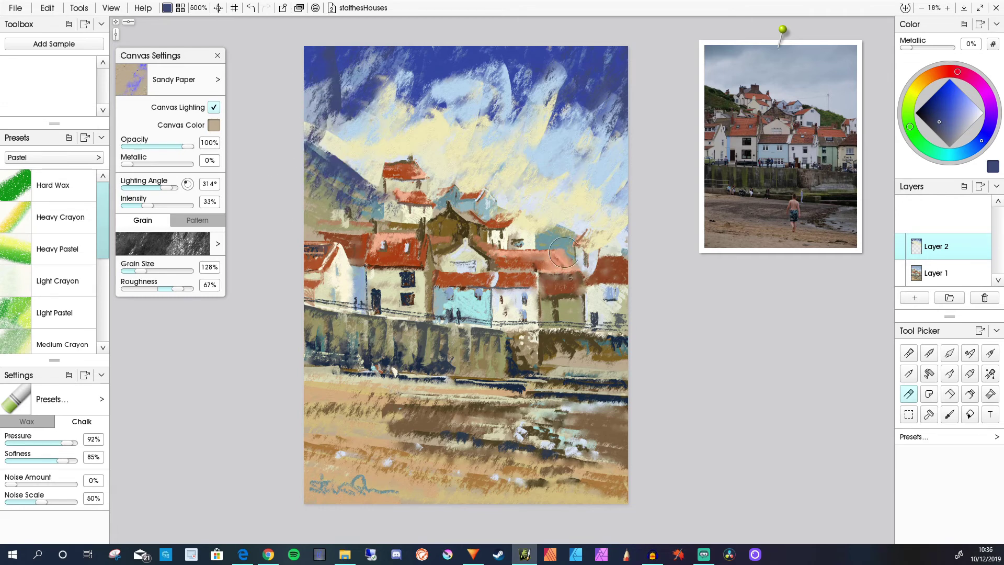
left_click_drag(574, 242, 542, 230)
mouse_move(484, 205)
left_mouse_down()
mouse_move(544, 230)
mouse_move(575, 262)
mouse_move(601, 261)
left_mouse_up()
Step: Choose a lighter greyish blue and fill the slopes of the hills to either side of the village
left_click(959, 130)
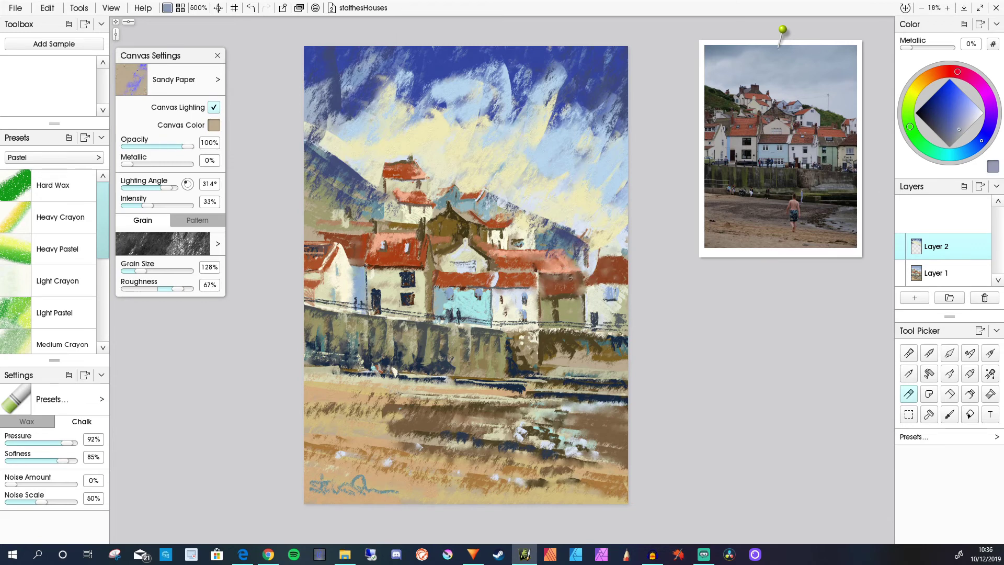
mouse_move(315, 163)
left_mouse_down()
mouse_move(343, 200)
mouse_move(323, 213)
left_mouse_up()
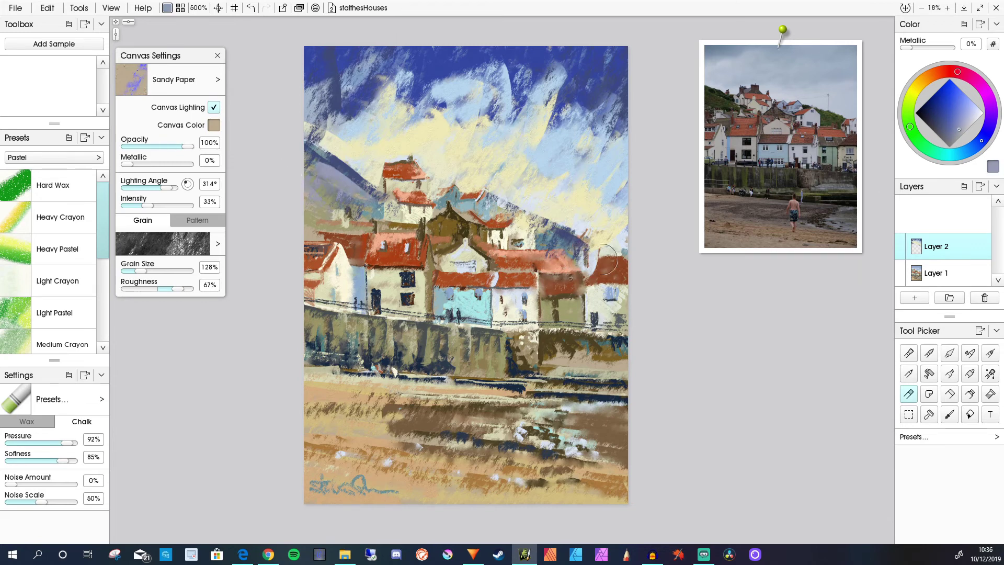
left_click_drag(540, 230, 564, 248)
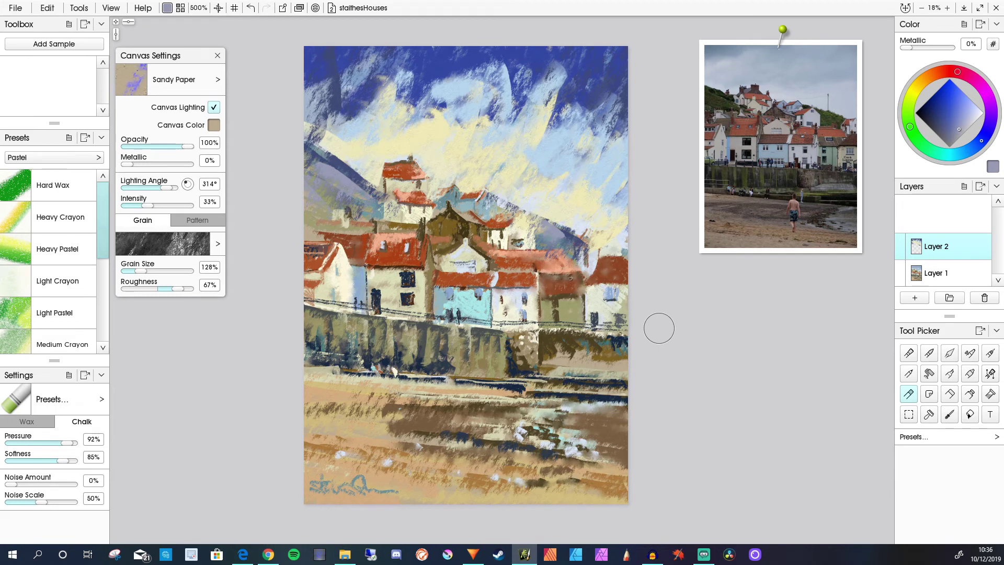
left_click_drag(497, 230, 505, 213)
mouse_move(540, 223)
left_mouse_down()
mouse_move(506, 206)
mouse_move(511, 187)
mouse_move(545, 194)
left_mouse_up()
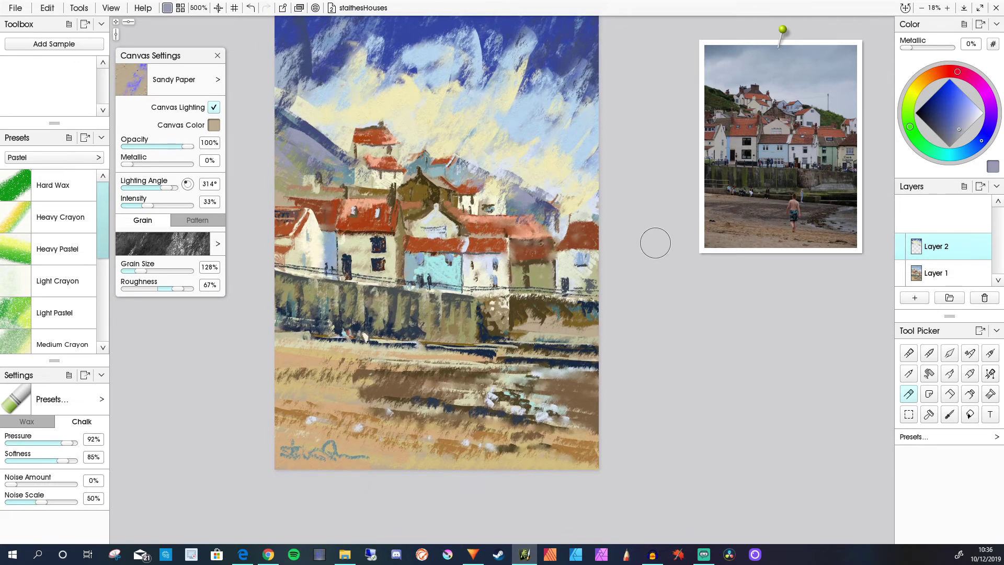
Step: Sample the deep blue from the sky, sharpen the ridges of both hills and paint bold shadows over the harbour wall
left_click(535, 74, "alt")
mouse_move(530, 210)
left_mouse_down()
mouse_move(521, 197)
mouse_move(536, 196)
left_mouse_up()
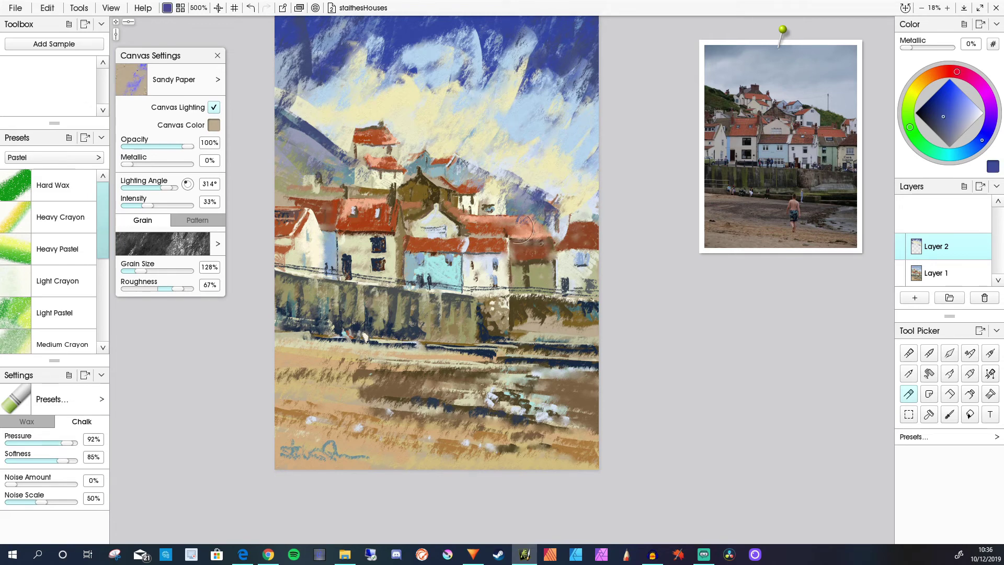
left_click_drag(458, 172, 475, 176)
left_click_drag(331, 155, 265, 117)
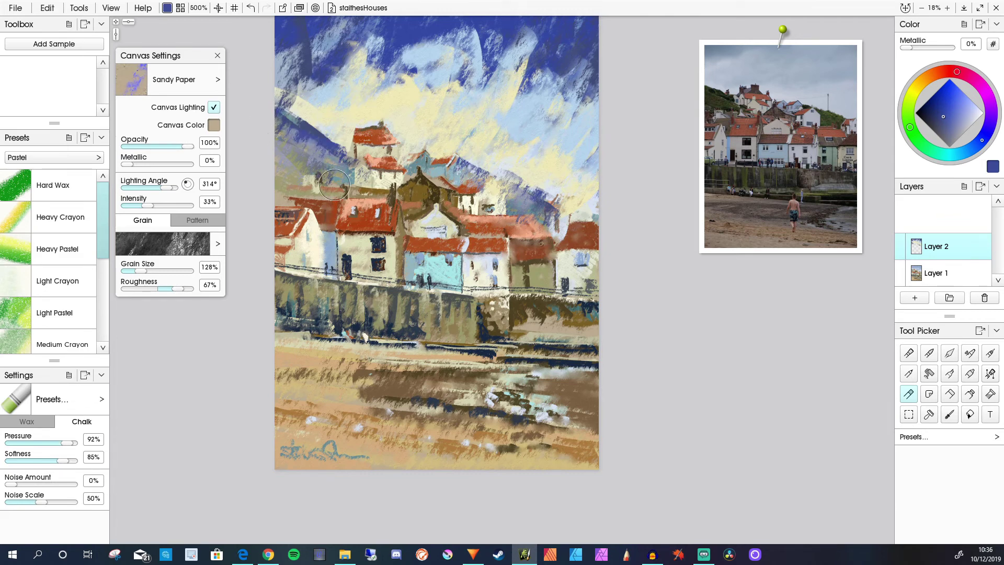
mouse_move(272, 285)
left_mouse_down()
mouse_move(431, 315)
mouse_move(258, 281)
mouse_move(305, 310)
mouse_move(269, 306)
mouse_move(367, 325)
mouse_move(281, 310)
mouse_move(306, 292)
mouse_move(355, 311)
left_mouse_up()
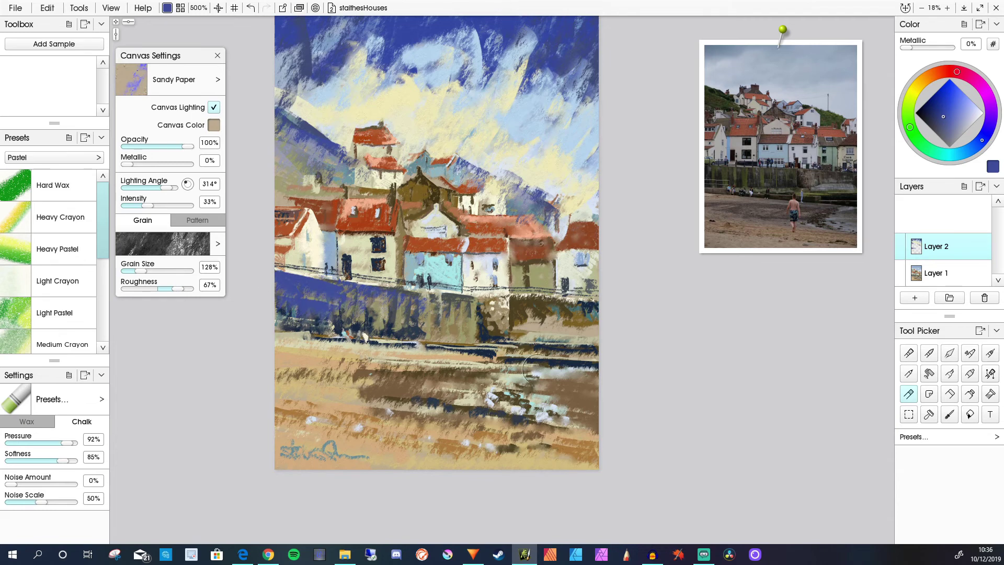
mouse_move(528, 301)
left_mouse_down()
mouse_move(560, 308)
mouse_move(515, 303)
mouse_move(543, 345)
mouse_move(628, 352)
left_mouse_up()
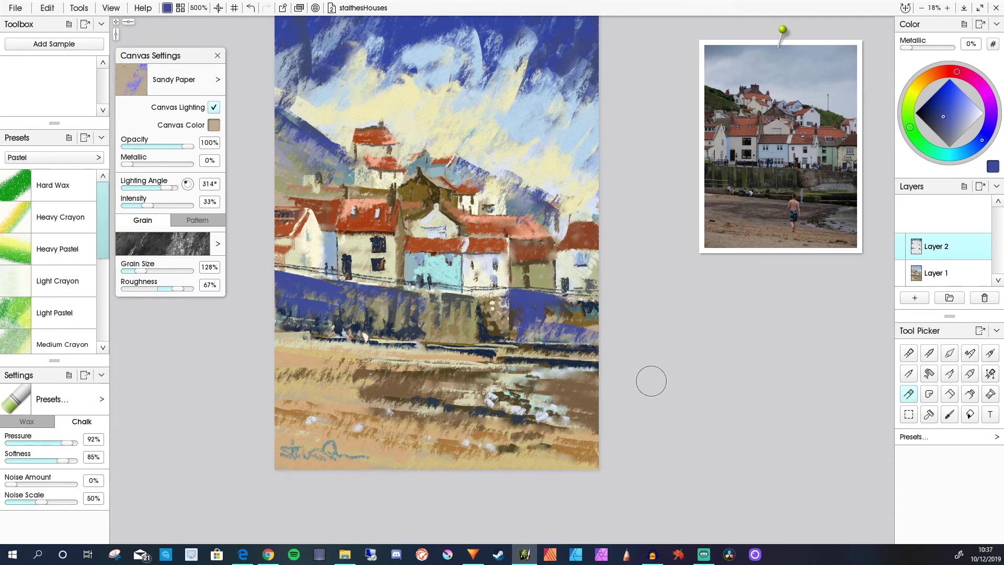
Step: Sweep sampled pale cream across the upper beach, then a salmon orange across the foreground sand and into the wet sand
left_click(460, 292, "alt")
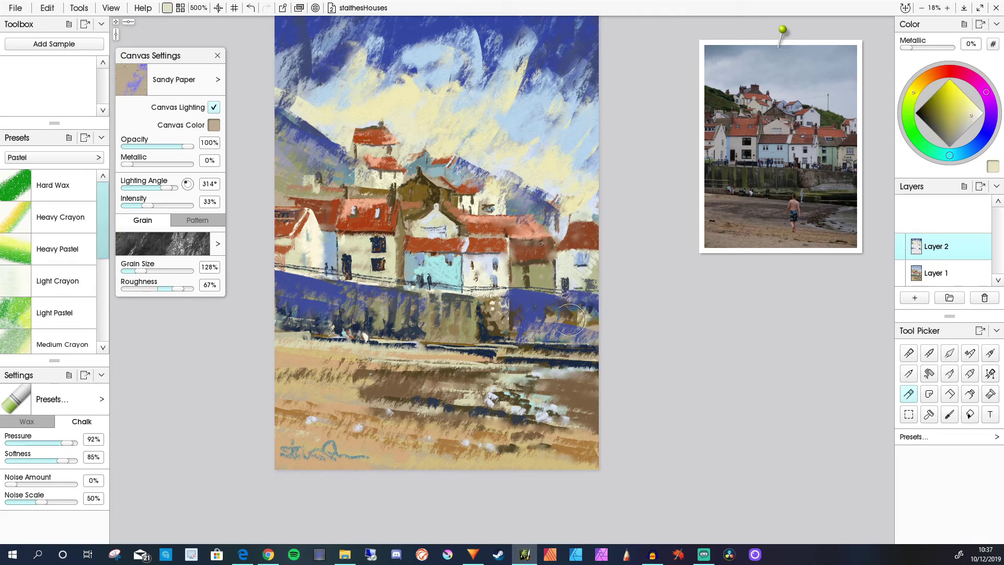
mouse_move(293, 356)
left_mouse_down()
mouse_move(429, 366)
mouse_move(285, 369)
mouse_move(444, 397)
mouse_move(486, 418)
mouse_move(416, 388)
mouse_move(325, 394)
mouse_move(424, 419)
left_mouse_up()
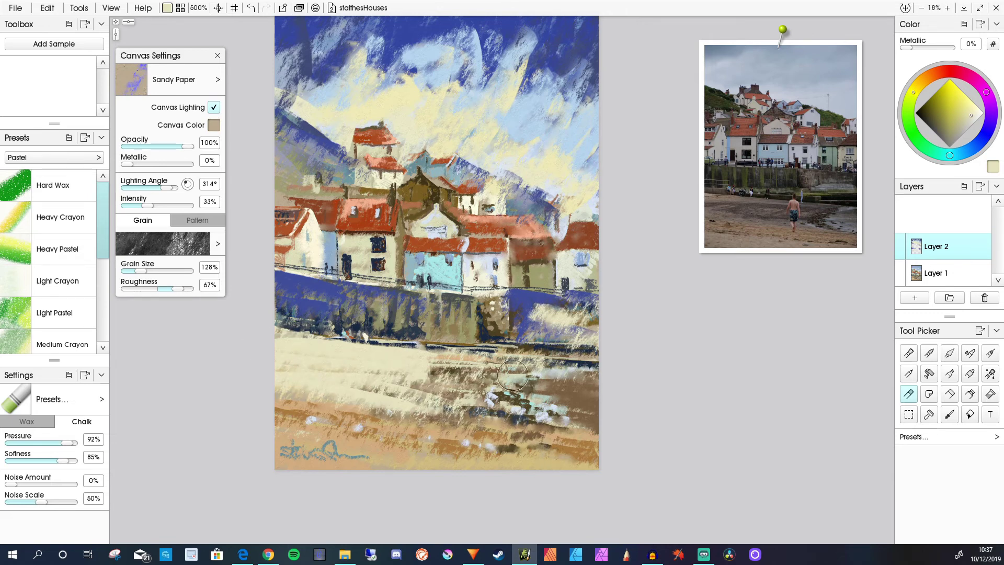
left_click(935, 73)
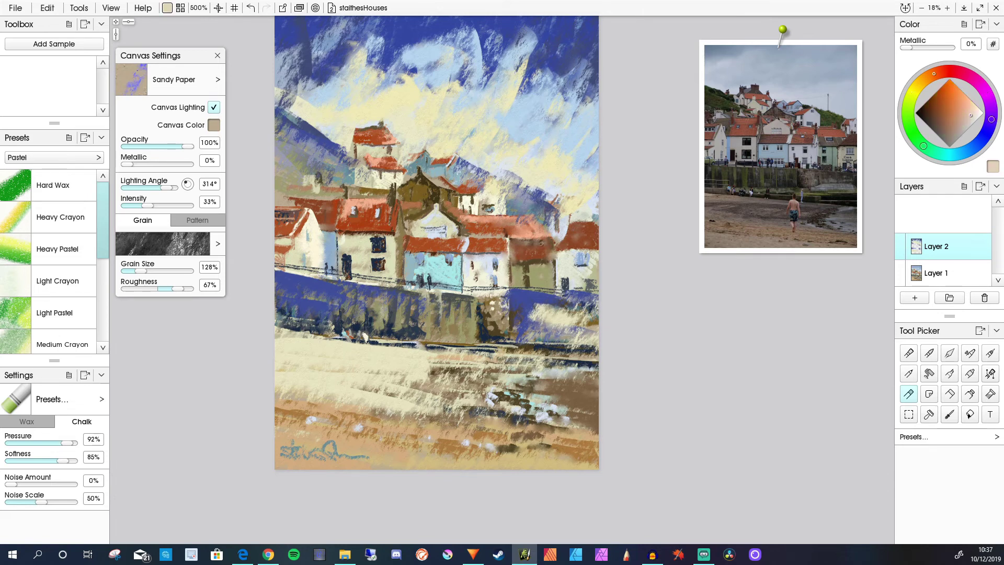
left_click_drag(971, 115, 959, 107)
mouse_move(265, 410)
left_mouse_down()
mouse_move(523, 445)
mouse_move(266, 417)
mouse_move(491, 477)
mouse_move(613, 471)
left_mouse_up()
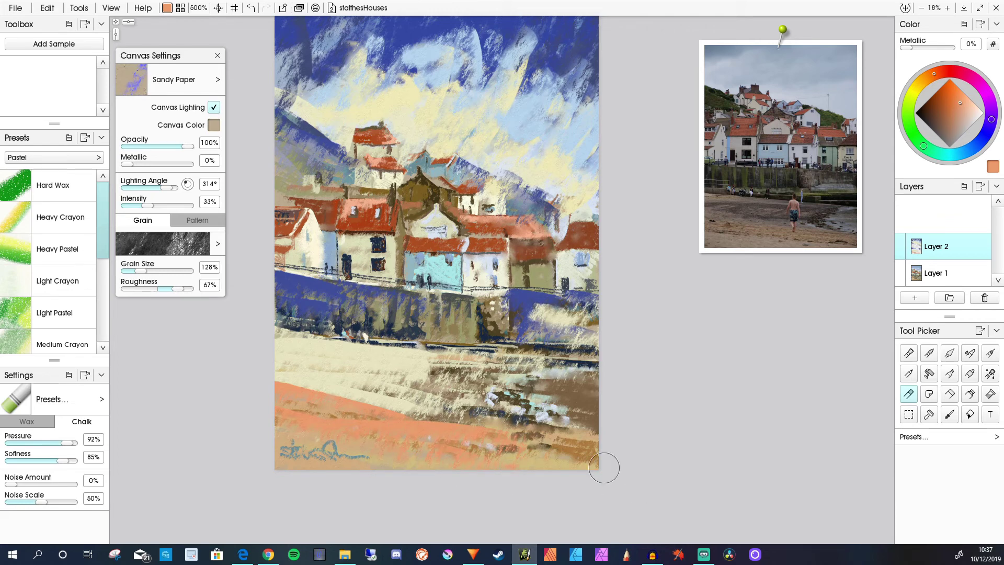
left_click_drag(479, 423, 633, 463)
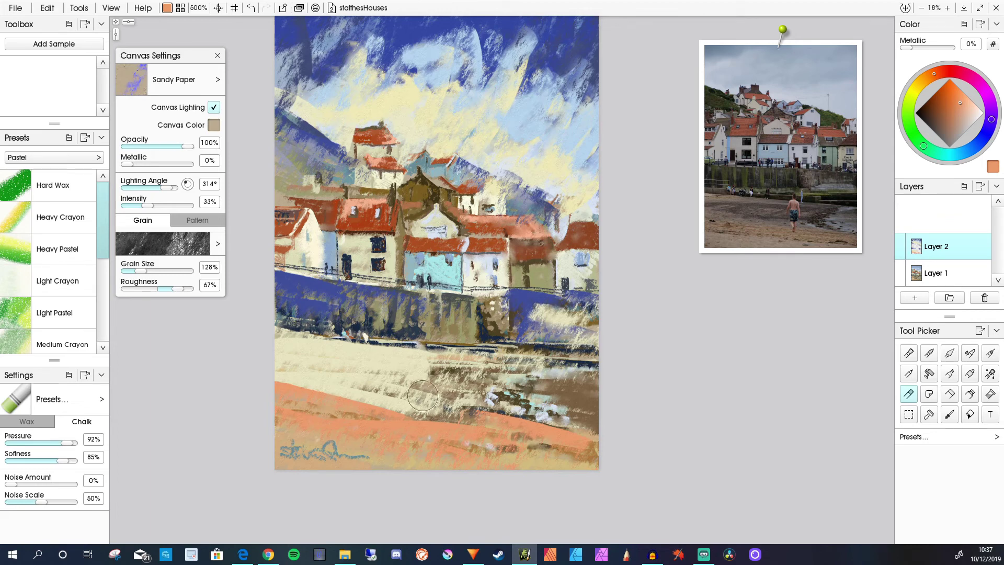
mouse_move(422, 397)
left_mouse_down()
mouse_move(480, 415)
mouse_move(380, 385)
mouse_move(657, 441)
mouse_move(634, 457)
mouse_move(503, 445)
left_mouse_up()
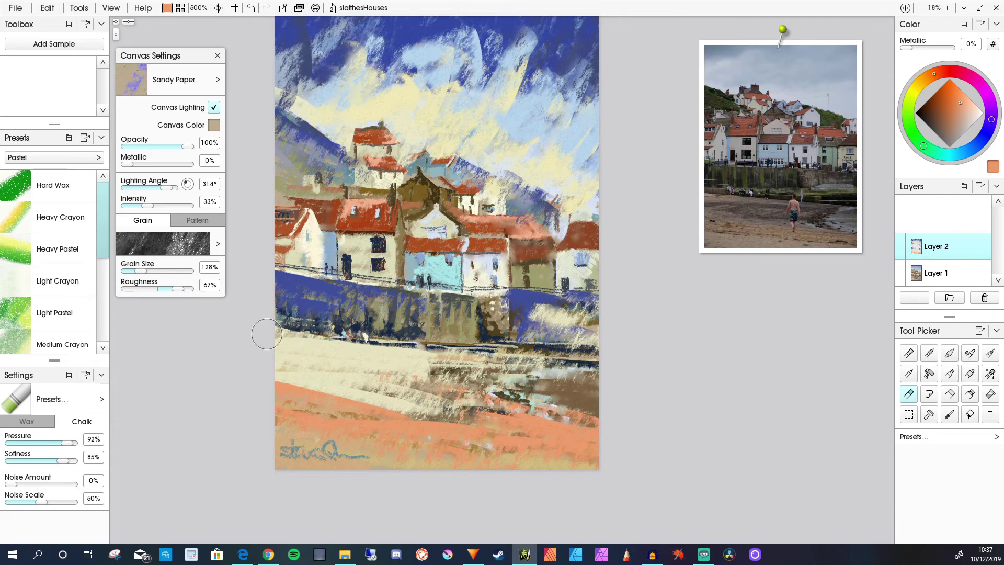
left_click_drag(301, 347, 344, 340)
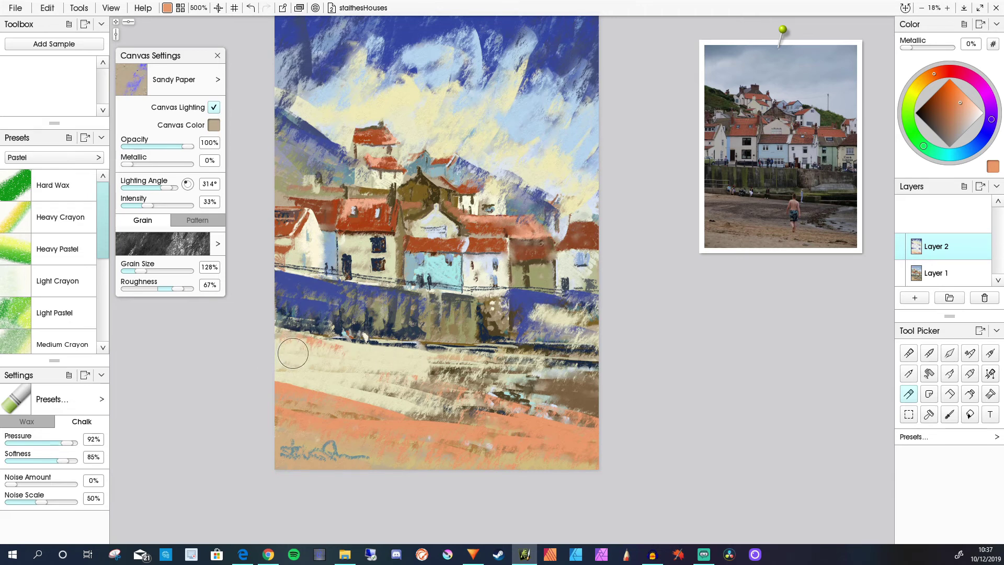
key("ctrl+z")
key("ctrl+z")
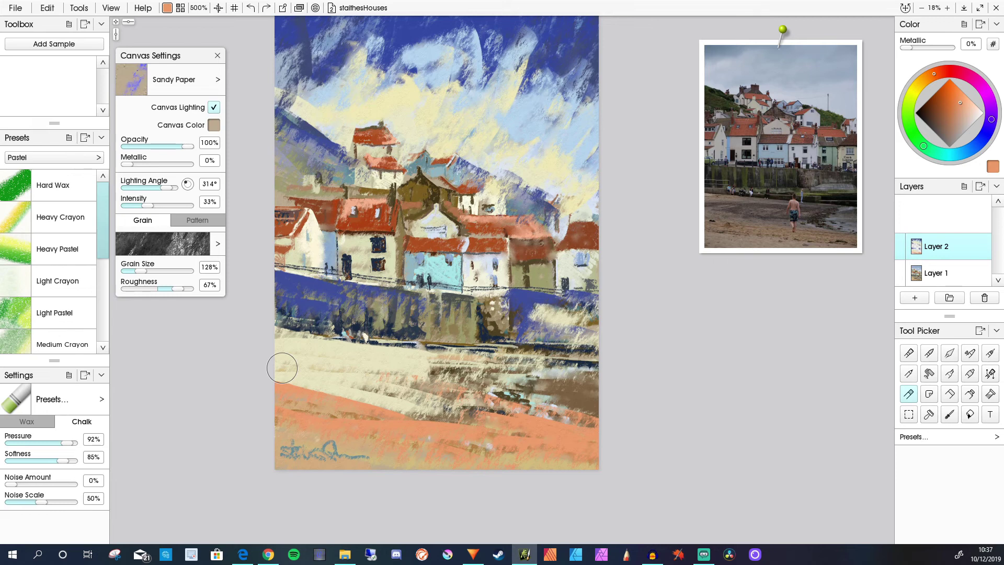
Step: Sample a roof colour, shift it to a bright saturated red and paint it over the front row and upper house roofs
left_click(485, 234, "alt")
left_click_drag(936, 73, 943, 71)
left_click(952, 86)
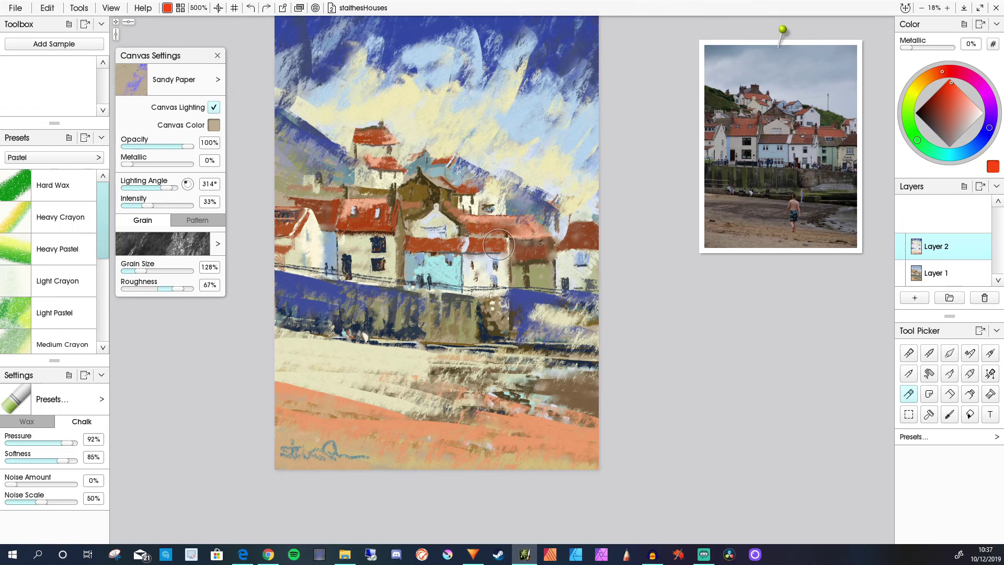
mouse_move(499, 245)
left_mouse_down()
mouse_move(417, 243)
mouse_move(370, 275)
mouse_move(362, 231)
mouse_move(385, 224)
mouse_move(279, 237)
mouse_move(269, 234)
left_mouse_up()
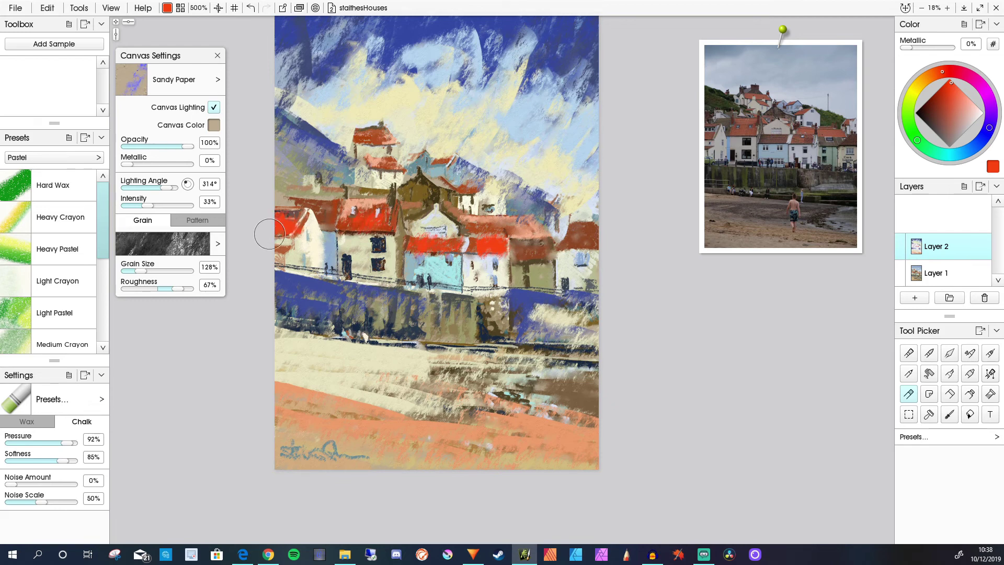
mouse_move(523, 249)
left_mouse_down()
mouse_move(549, 250)
mouse_move(528, 250)
left_mouse_up()
left_click_drag(402, 158, 364, 164)
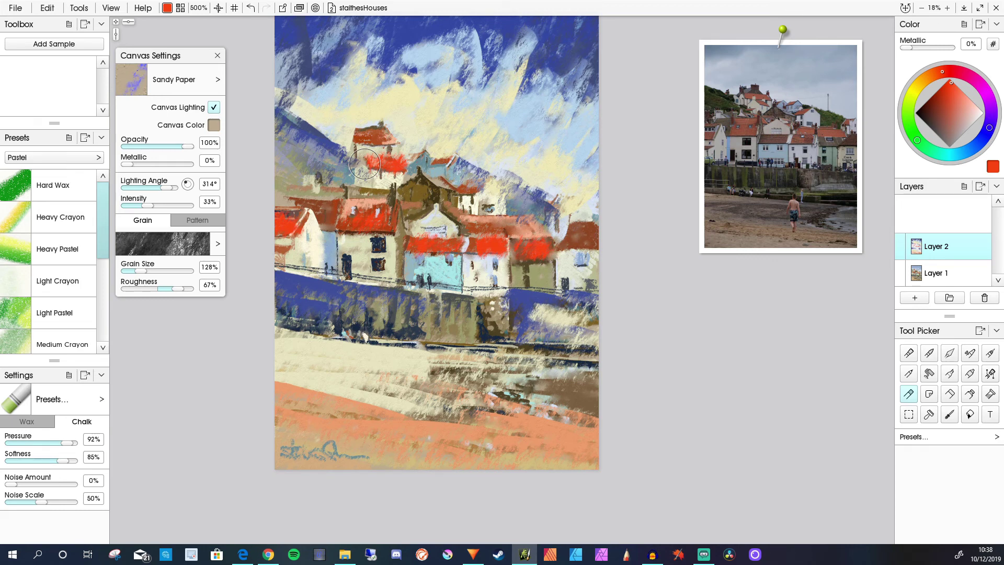
left_click_drag(385, 137, 361, 134)
Step: Reduce the brush size to 110% and sharpen the bright red roof edges on the top, left and right-hand houses
key("bracketleft")
key("bracketleft")
key("bracketleft")
key("bracketleft")
key("bracketleft")
key("bracketleft")
key("bracketleft")
key("bracketleft")
left_click_drag(385, 133, 390, 139)
mouse_move(305, 214)
left_mouse_down()
mouse_move(290, 238)
mouse_move(270, 233)
left_mouse_up()
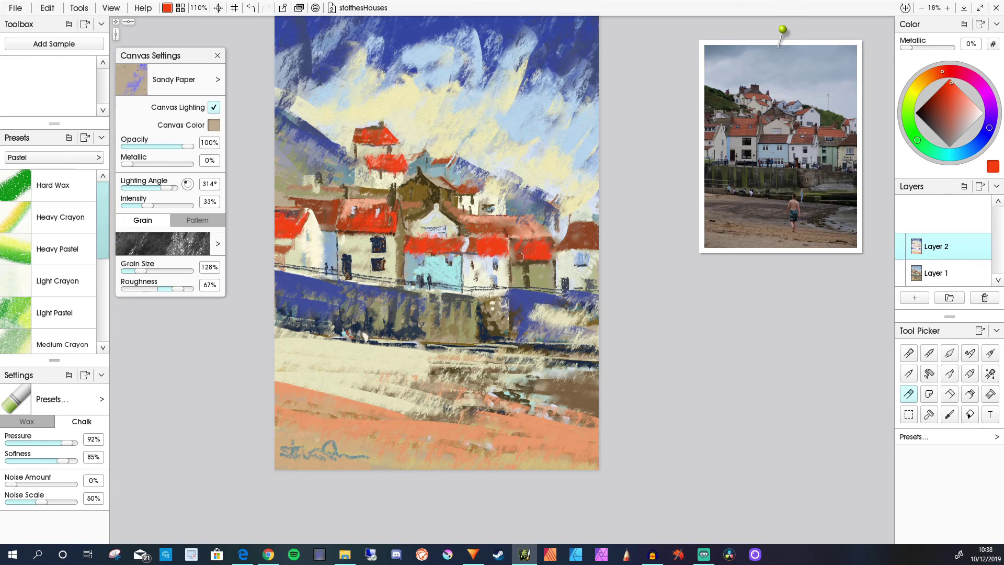
mouse_move(551, 250)
left_mouse_down()
mouse_move(560, 240)
mouse_move(550, 251)
left_mouse_up()
Step: Brighten the gable and white cottage walls with sampled pale cream, and pick up turquoise for the cottage between them
left_click(435, 219, "alt")
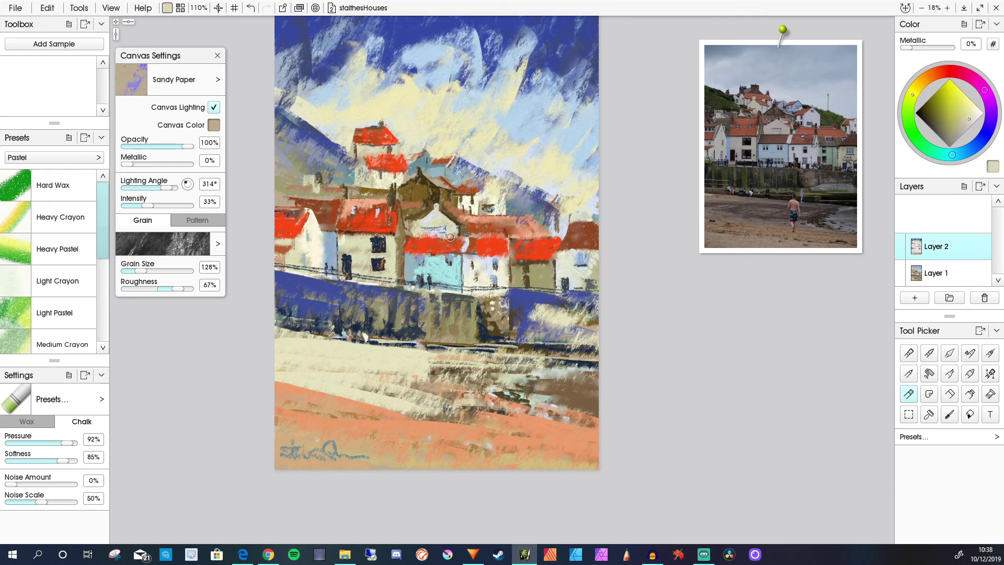
left_click_drag(436, 235, 413, 234)
left_click_drag(499, 258, 475, 257)
left_click(435, 258, "alt")
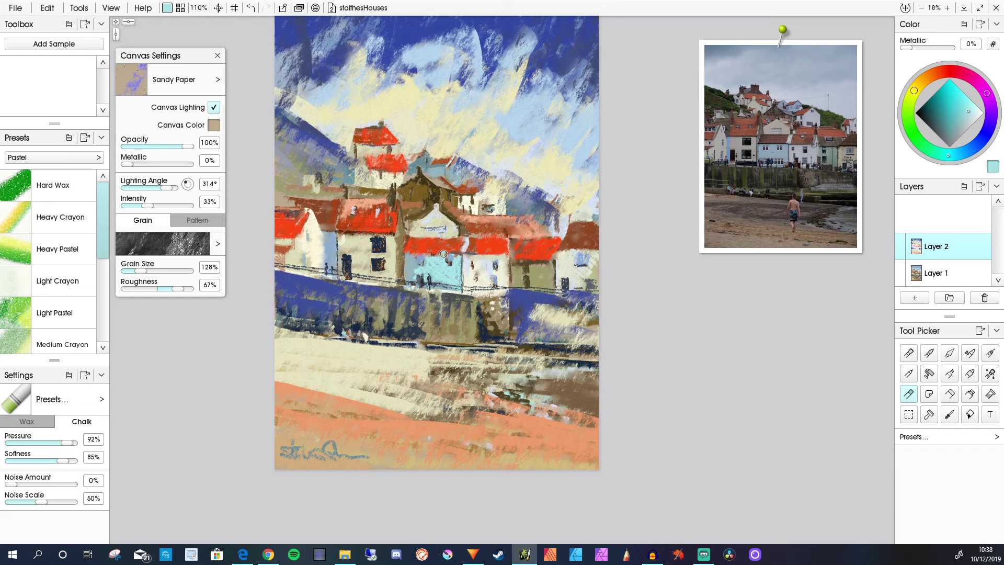
Step: Lighten the walls of the left-hand white house and the far right house with sampled pale cream and sky yellow
left_click(352, 243, "alt")
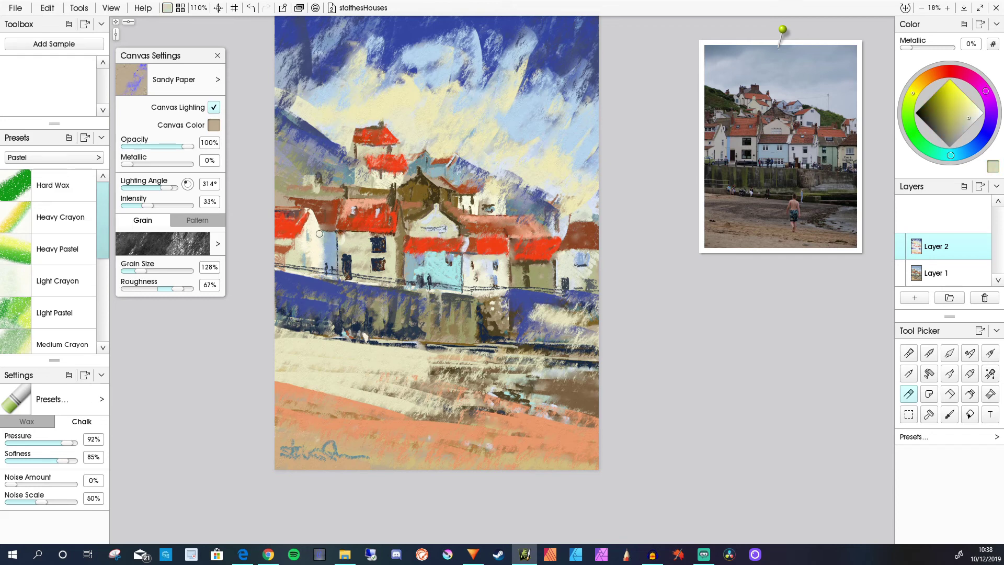
left_click_drag(320, 233, 318, 260)
left_click(545, 167, "alt")
left_click_drag(559, 259, 560, 282)
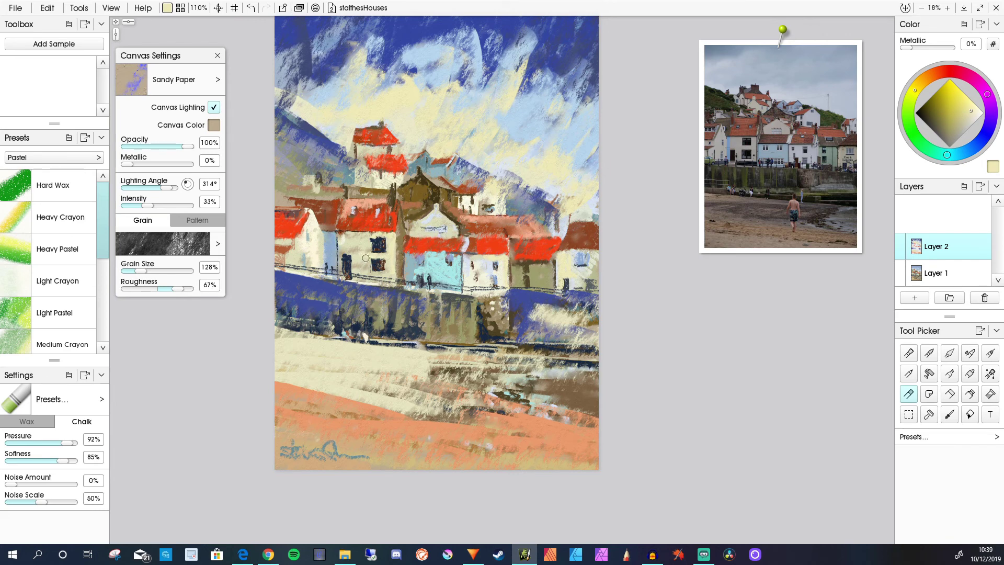
Step: Sample the deep blue from the harbour wall and paint shadows between the houses, under the eaves and in the windows
left_click(348, 296, "alt")
left_click_drag(400, 207, 400, 279)
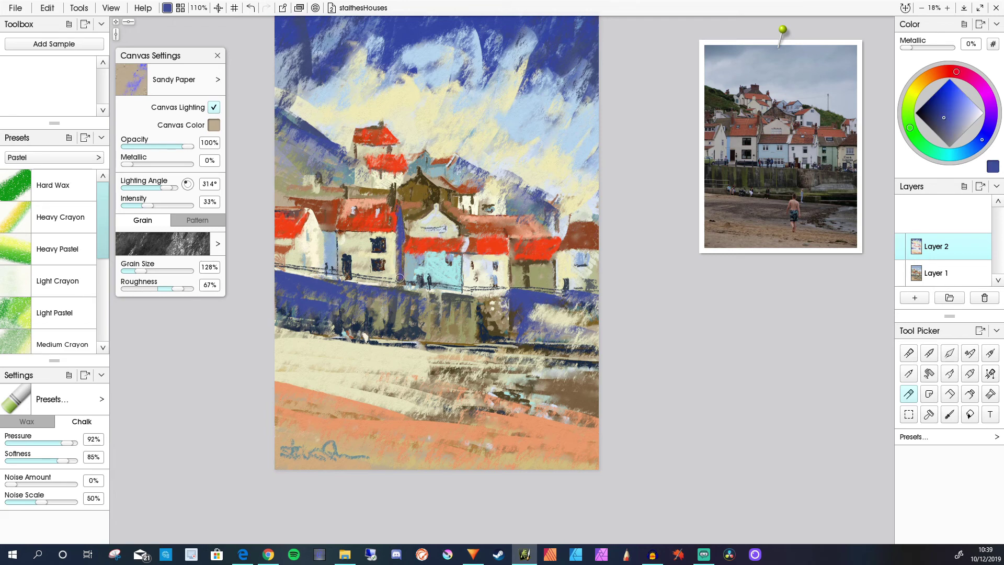
left_click_drag(510, 257, 511, 290)
left_click_drag(553, 259, 551, 302)
left_click_drag(461, 254, 427, 253)
left_click_drag(510, 255, 475, 253)
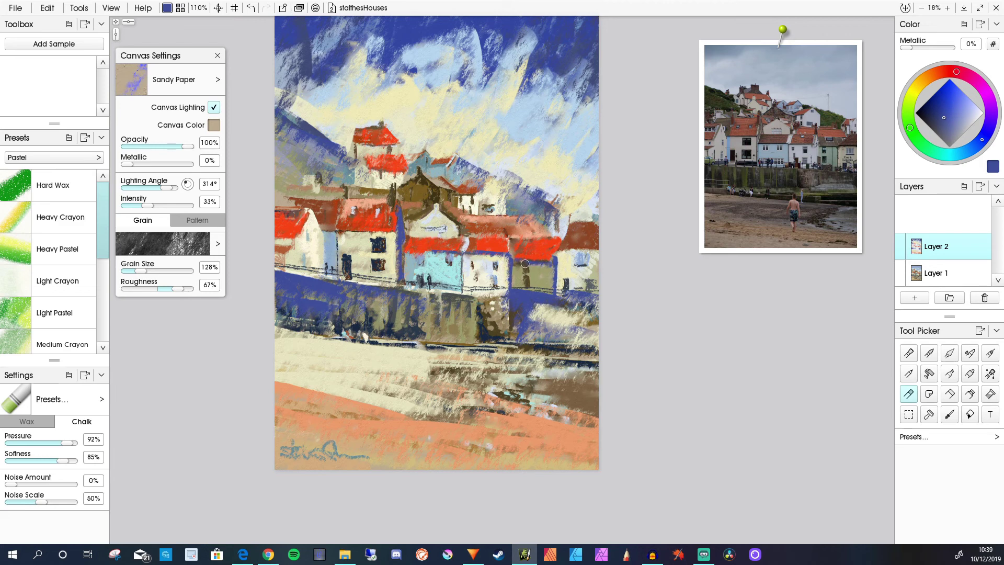
mouse_move(377, 240)
left_mouse_down()
mouse_move(378, 274)
mouse_move(379, 261)
mouse_move(347, 273)
left_mouse_up()
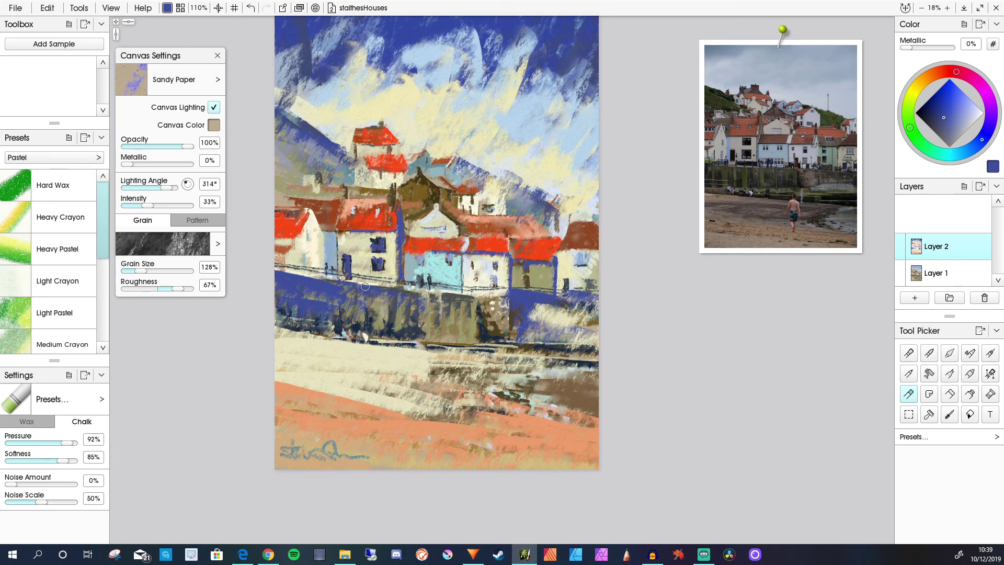
Step: Sample salmon orange from the foreground sand and work it into the dull roof and olive wall of the right-centre houses
left_click(328, 427, "alt")
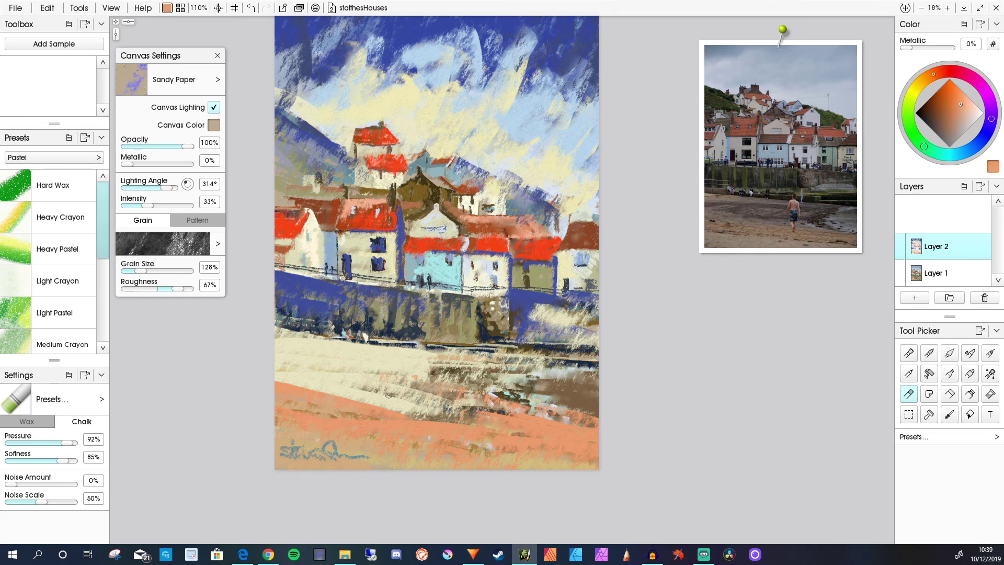
mouse_move(495, 220)
left_mouse_down()
mouse_move(531, 218)
mouse_move(527, 231)
mouse_move(495, 219)
left_mouse_up()
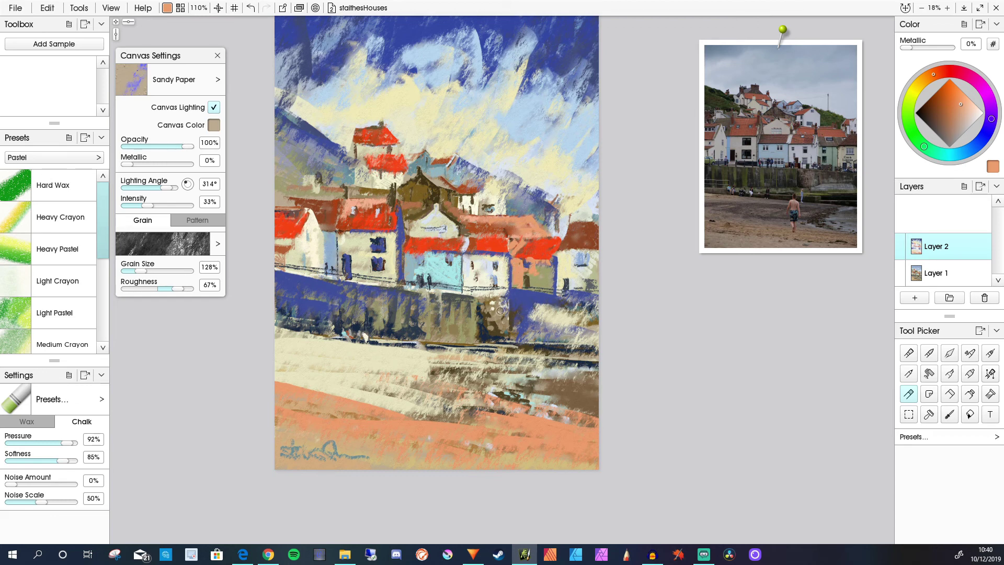
left_click(534, 248, "alt")
left_click(523, 274, "alt")
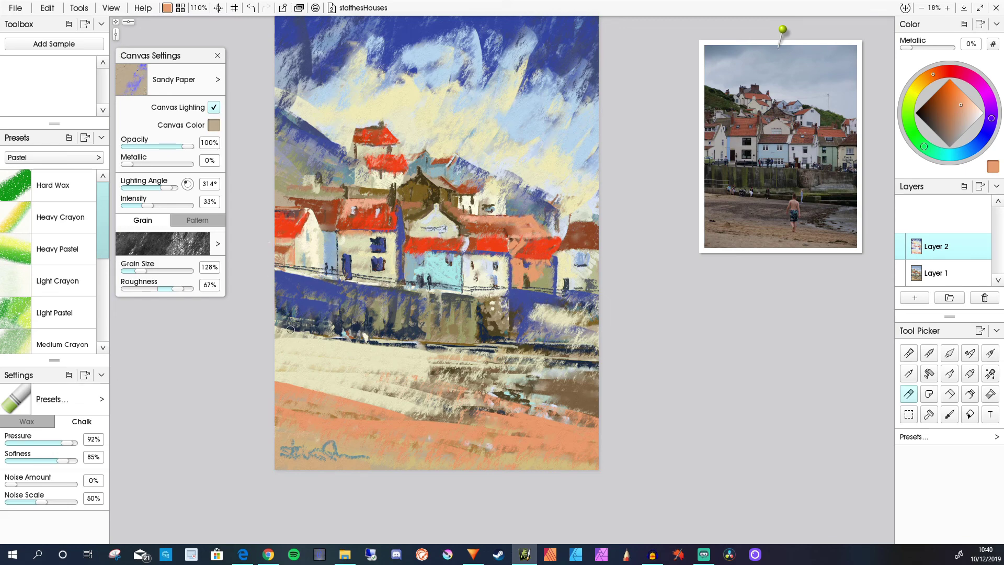
Step: Touch up the left-hand white house with sampled cream, and repaint the brown gabled house behind in orange with deep blue shadows
left_click(293, 241, "alt")
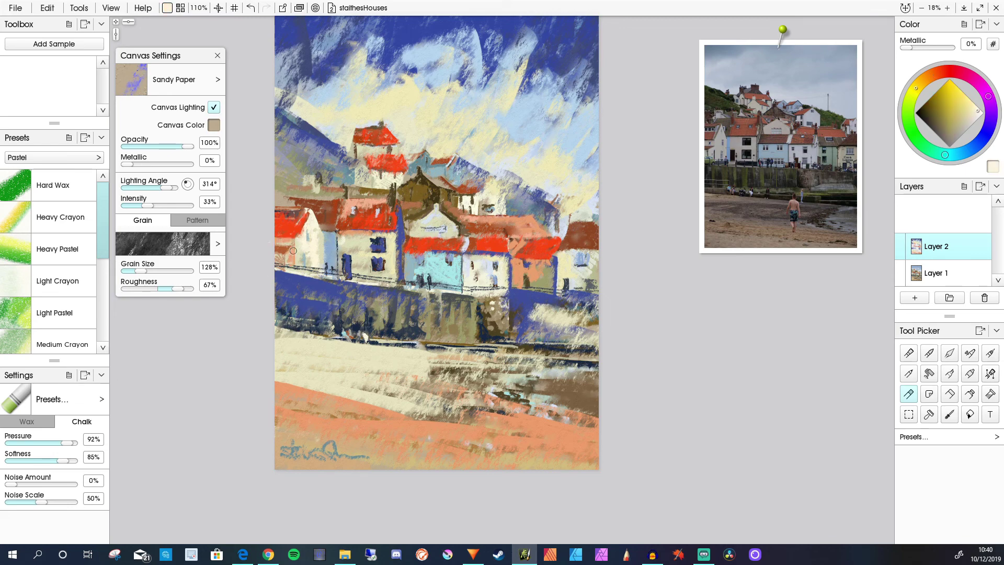
left_click_drag(295, 247, 284, 275)
left_click(421, 190, "alt")
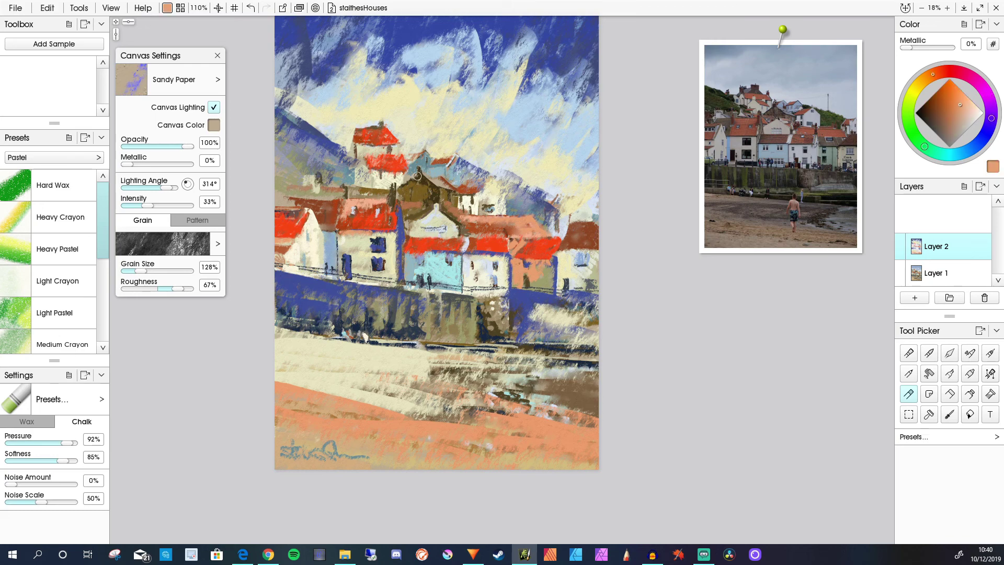
mouse_move(431, 188)
left_mouse_down()
mouse_move(436, 201)
mouse_move(418, 178)
mouse_move(405, 188)
mouse_move(428, 186)
mouse_move(418, 167)
mouse_move(435, 188)
mouse_move(428, 193)
mouse_move(419, 176)
mouse_move(431, 199)
mouse_move(429, 207)
mouse_move(417, 184)
mouse_move(428, 192)
mouse_move(423, 202)
mouse_move(420, 169)
mouse_move(450, 195)
mouse_move(442, 186)
mouse_move(439, 198)
mouse_move(454, 192)
mouse_move(450, 201)
left_mouse_up()
left_click(292, 25, "alt")
mouse_move(404, 178)
left_mouse_down()
mouse_move(420, 160)
mouse_move(403, 185)
mouse_move(445, 177)
mouse_move(427, 173)
left_mouse_up()
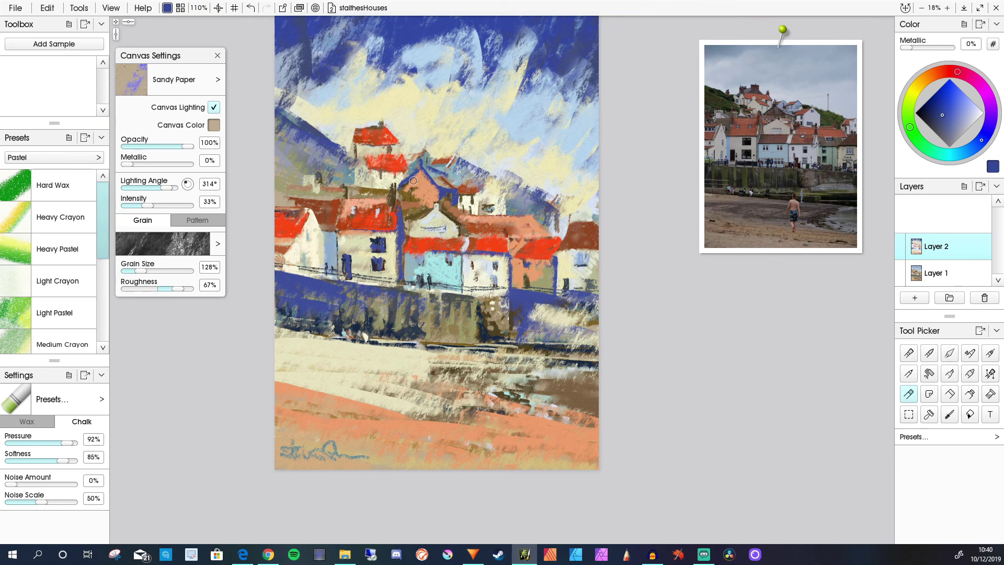
Step: Work sampled deep blue into the harbour wall, and add turquoise streaks along its upper edge in the colour of the cottage above
left_click(334, 294, "alt")
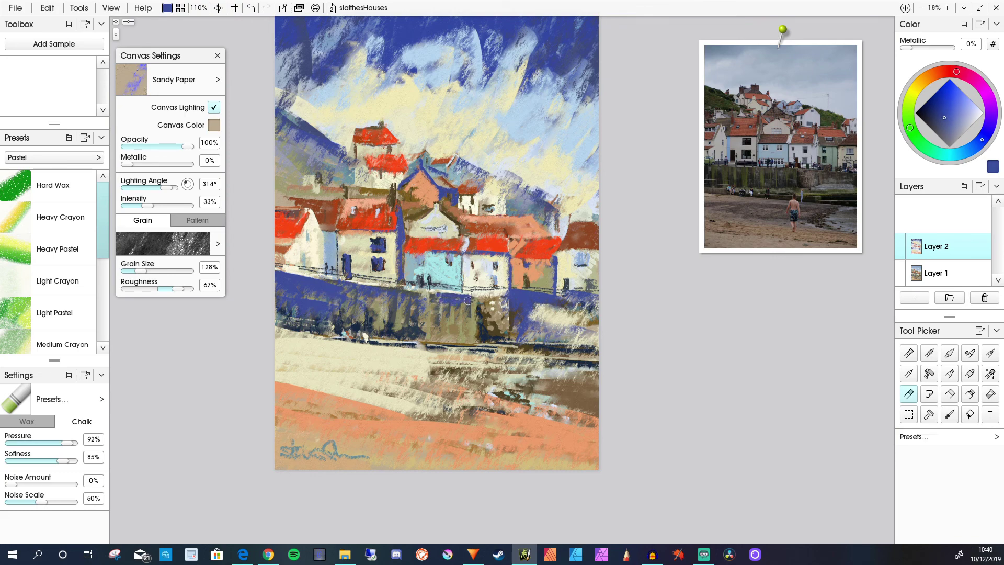
left_click_drag(472, 316, 490, 336)
left_click(443, 276, "alt")
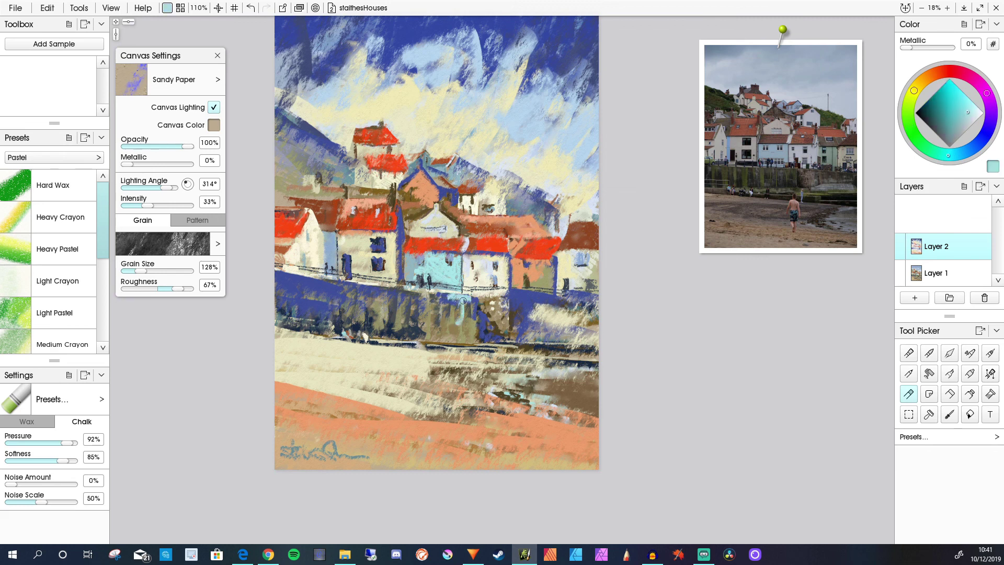
mouse_move(445, 294)
left_mouse_down()
mouse_move(454, 304)
mouse_move(444, 312)
left_mouse_up()
mouse_move(386, 291)
left_mouse_down()
mouse_move(438, 294)
mouse_move(339, 285)
mouse_move(374, 290)
mouse_move(359, 291)
mouse_move(368, 300)
mouse_move(338, 286)
mouse_move(340, 299)
mouse_move(329, 282)
left_mouse_up()
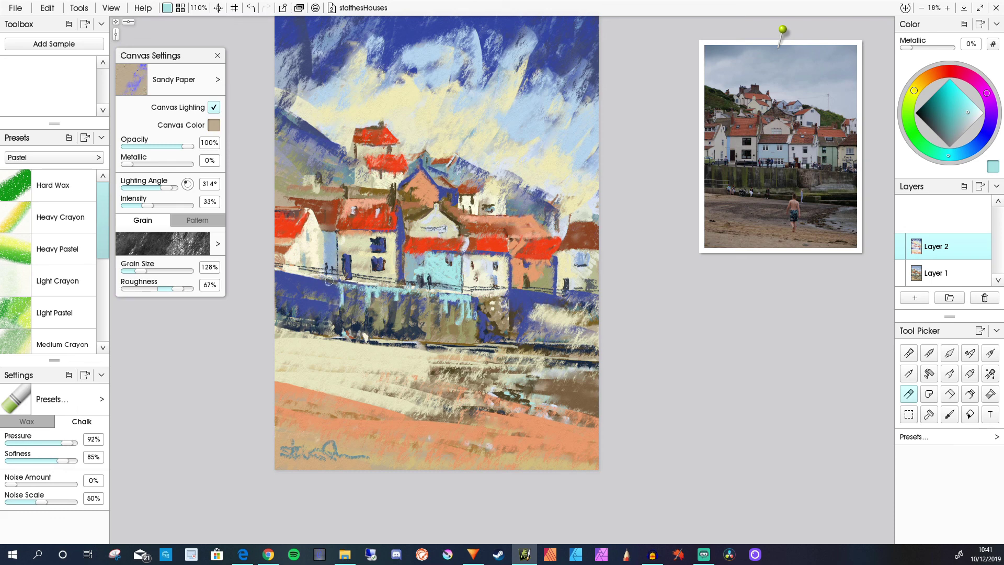
mouse_move(329, 281)
left_mouse_down()
mouse_move(293, 277)
mouse_move(325, 295)
left_mouse_up()
mouse_move(470, 310)
left_mouse_down()
mouse_move(471, 320)
mouse_move(472, 299)
mouse_move(474, 340)
mouse_move(468, 302)
mouse_move(463, 316)
mouse_move(451, 314)
mouse_move(471, 335)
mouse_move(456, 331)
left_mouse_up()
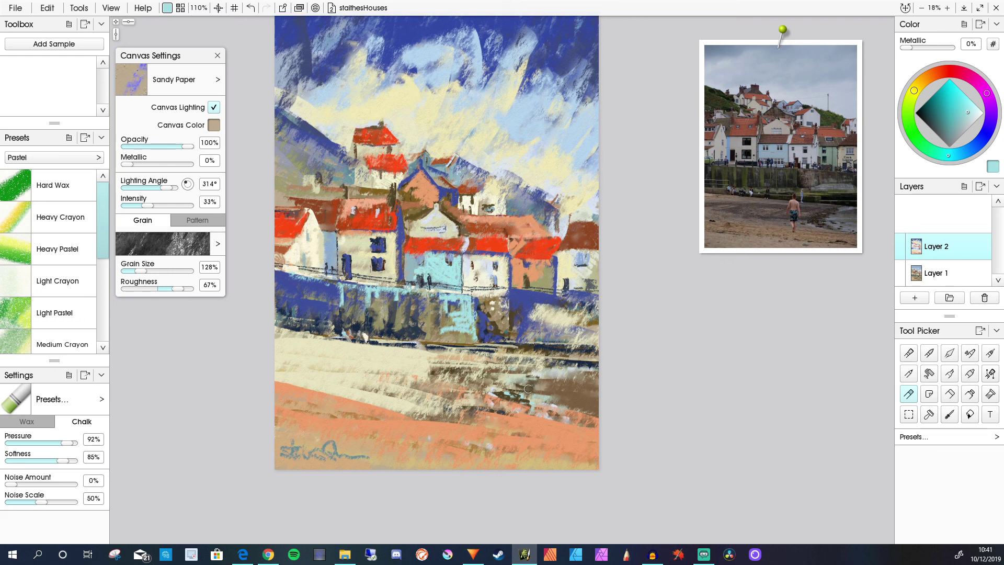
left_click_drag(528, 389, 514, 390)
mouse_move(523, 390)
left_mouse_down()
mouse_move(555, 413)
mouse_move(498, 409)
mouse_move(568, 438)
mouse_move(487, 438)
mouse_move(502, 432)
left_mouse_up()
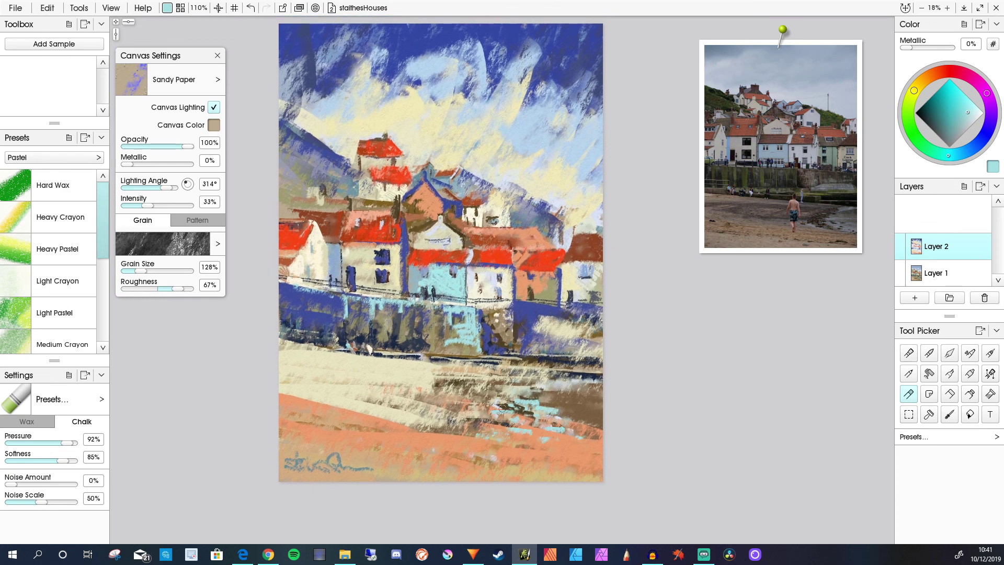
mouse_move(553, 395)
left_mouse_down()
mouse_move(609, 387)
mouse_move(578, 379)
left_mouse_up()
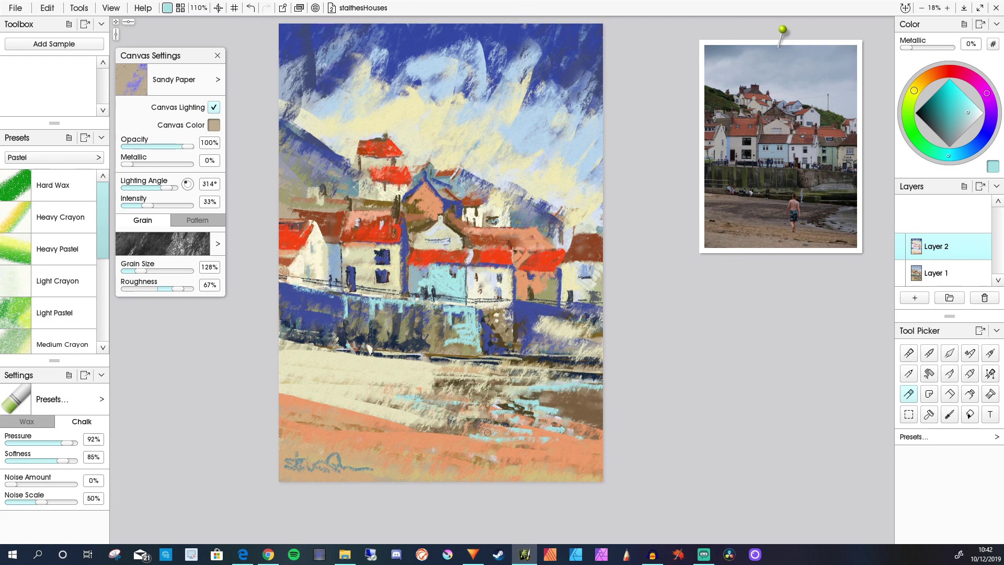
key("ctrl+z")
key("ctrl+z")
key("ctrl+z")
key("ctrl+z")
key("ctrl+z")
key("ctrl+z")
key("ctrl+z")
key("ctrl+z")
key("ctrl+z")
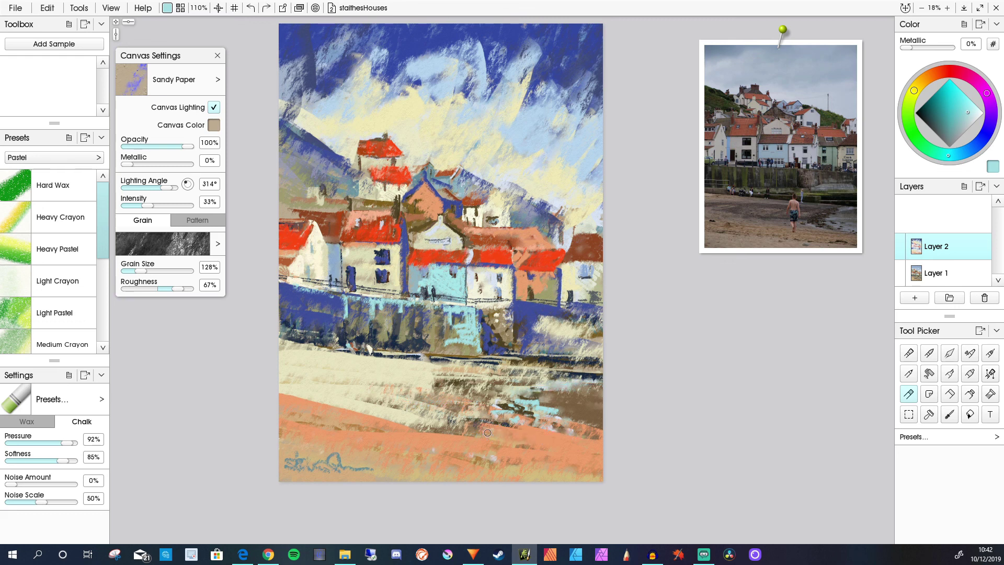
key("ctrl+z")
key("ctrl+z")
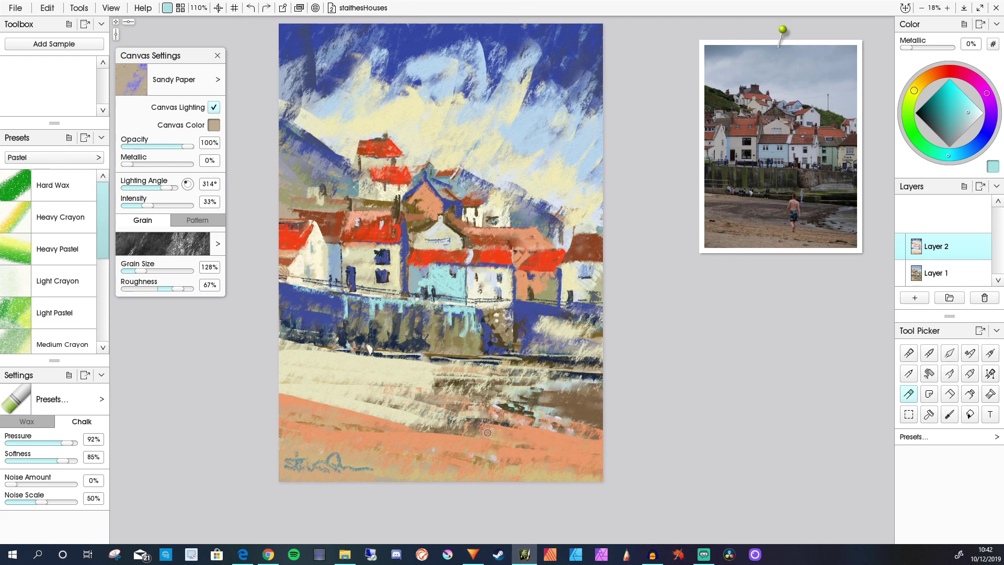
Step: Sample deep blue from the harbour wall and paint it into the dark water pools on the right-hand side of the beach
left_click(314, 318, "alt")
mouse_move(525, 411)
left_mouse_down()
mouse_move(536, 406)
mouse_move(538, 418)
mouse_move(524, 418)
mouse_move(549, 426)
mouse_move(542, 431)
mouse_move(580, 436)
mouse_move(531, 429)
mouse_move(502, 410)
mouse_move(521, 418)
mouse_move(478, 417)
mouse_move(529, 393)
mouse_move(548, 397)
mouse_move(562, 380)
mouse_move(584, 381)
left_mouse_up()
right_click(601, 378)
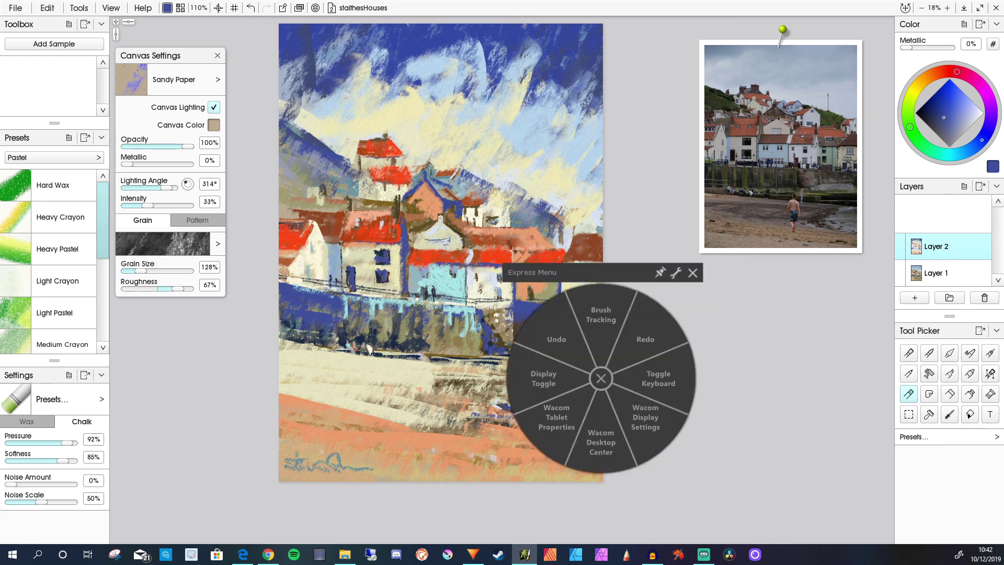
left_click(693, 272)
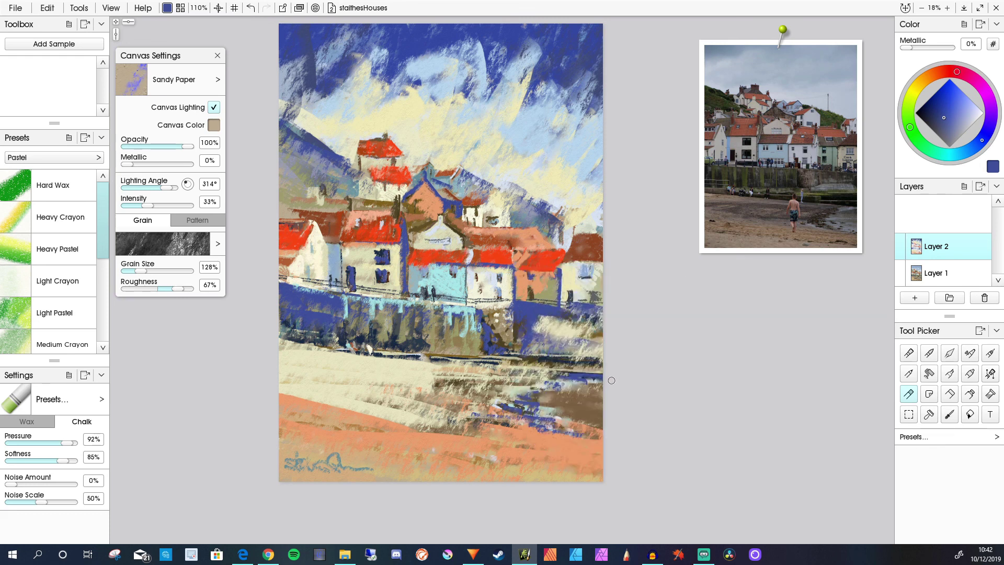